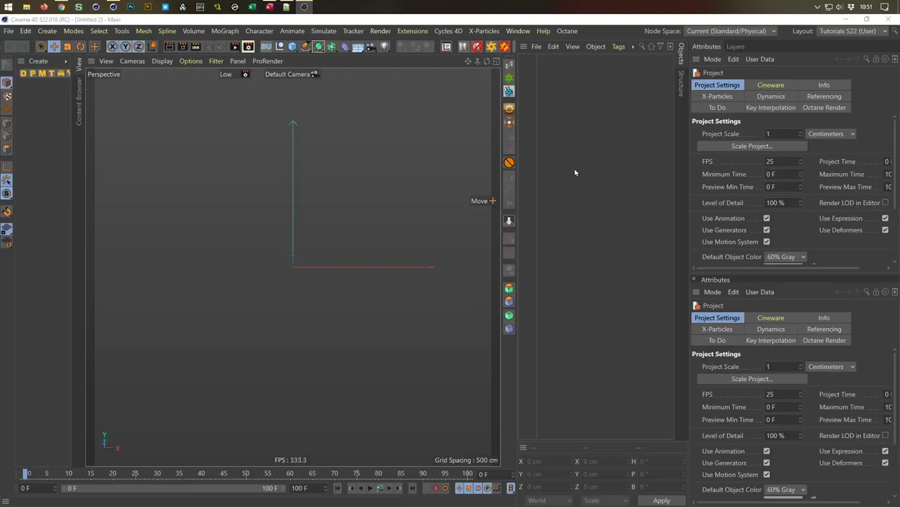
Review the Wood Toy Land reference video in the browser, pausing it at 0:12.
left_click(62, 7)
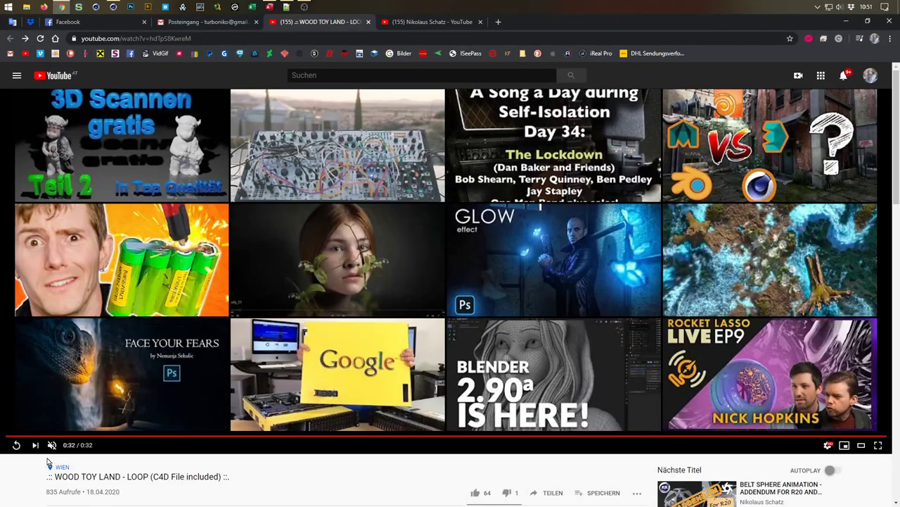
left_click(17, 444)
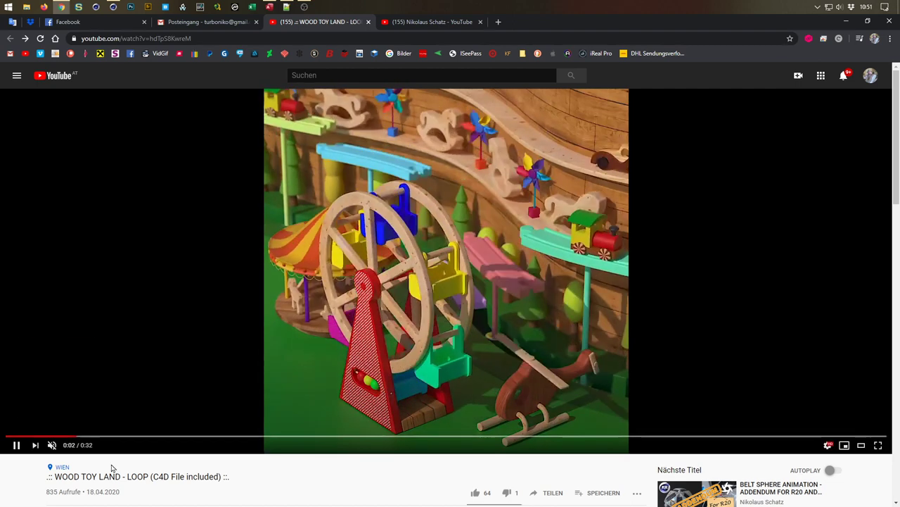
left_click(51, 445)
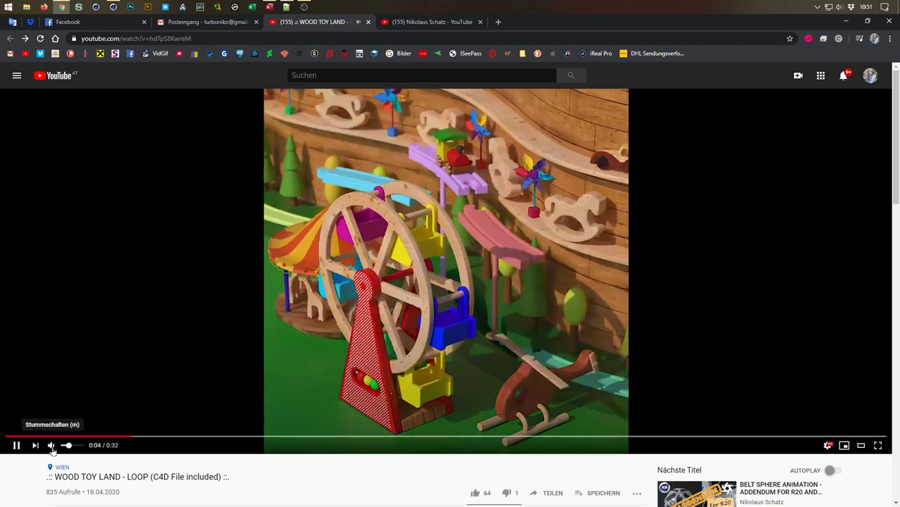
left_click(52, 447)
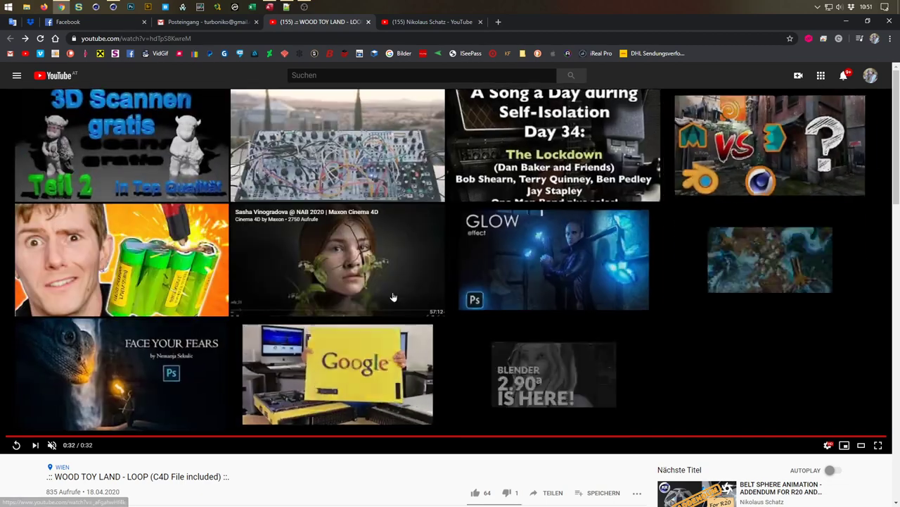
left_click(16, 444)
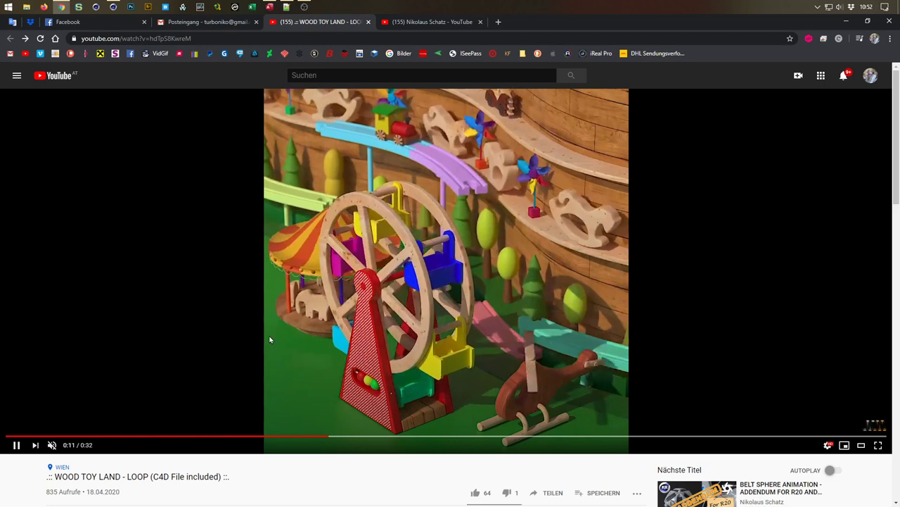
left_click(323, 254)
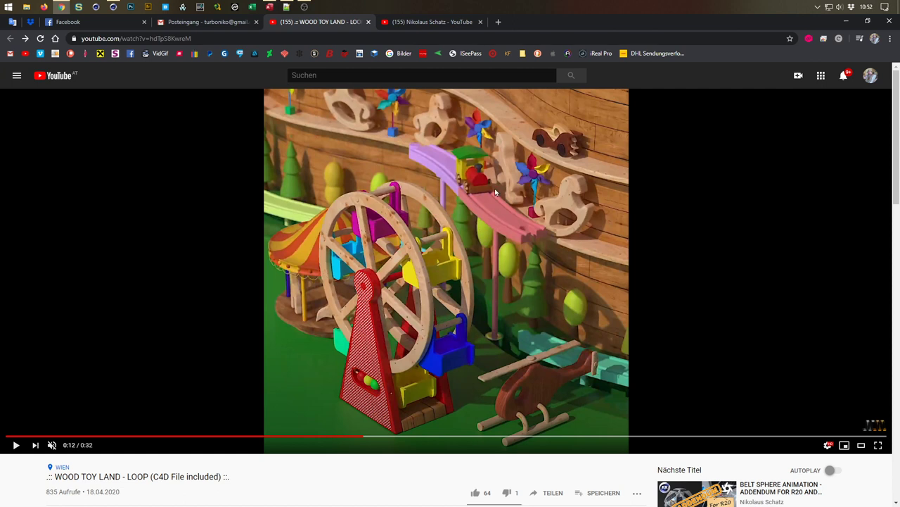
Drag the Train asset from the Toys folder into the scene.
left_click(114, 7)
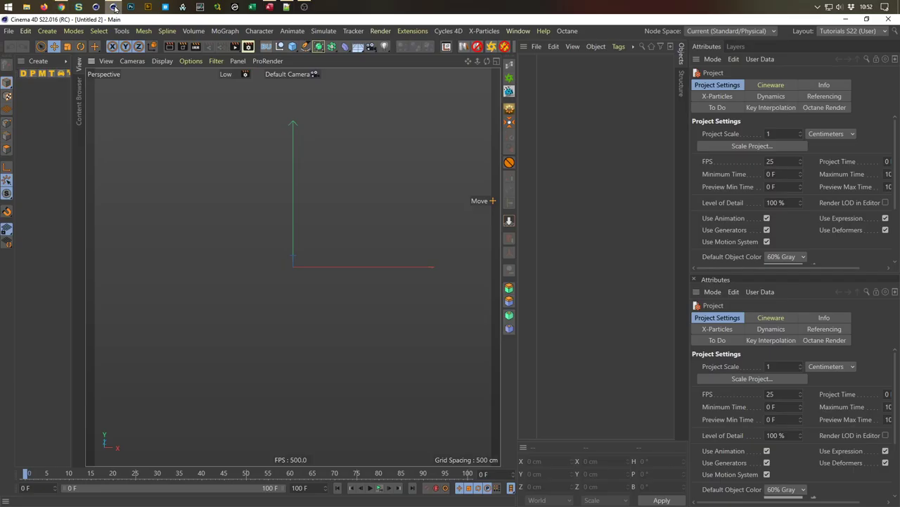
left_click(79, 100)
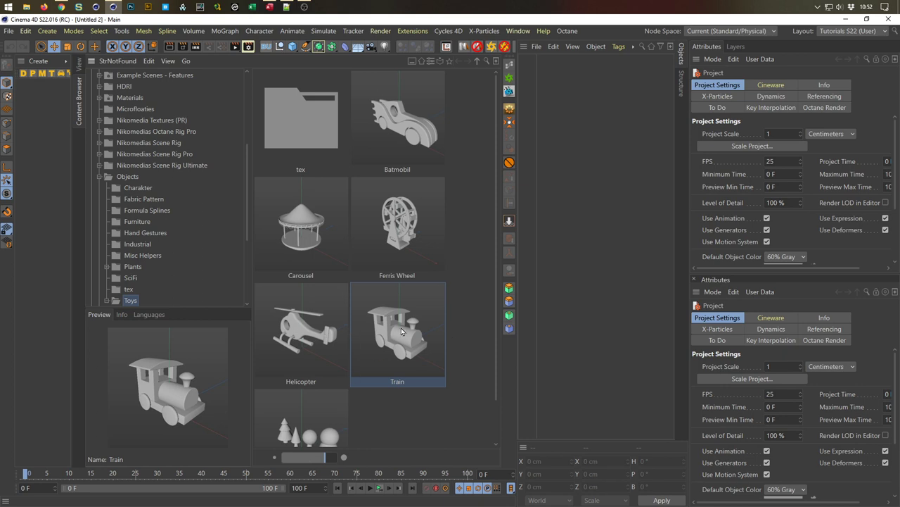
left_click_drag(402, 331, 582, 290)
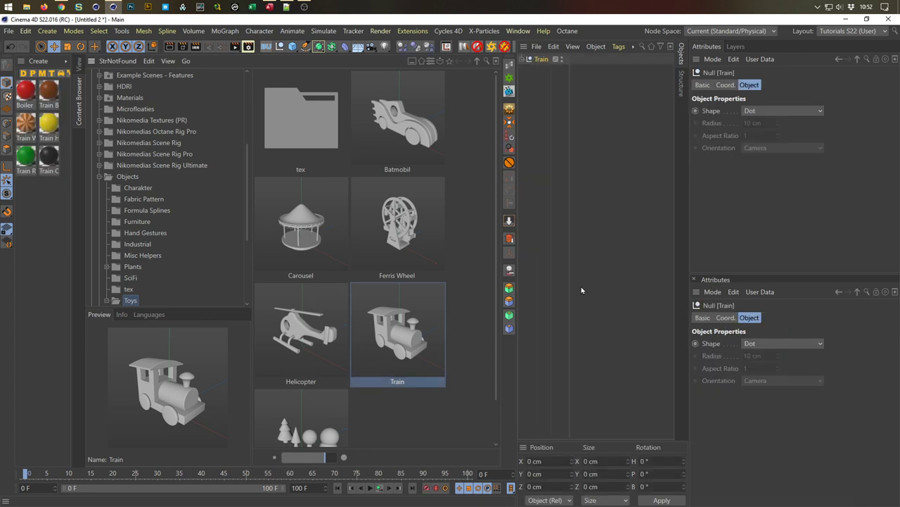
left_click(80, 64)
Expand Train and switch off its SubD object so the low-poly train shows.
left_click_drag(359, 245, 317, 243, "alt")
scroll(319, 241, "up", 3)
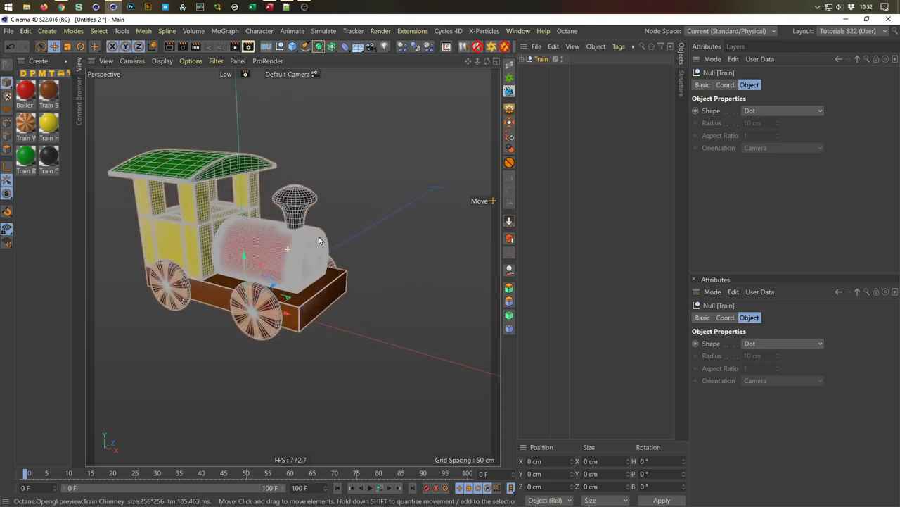
left_click(522, 60)
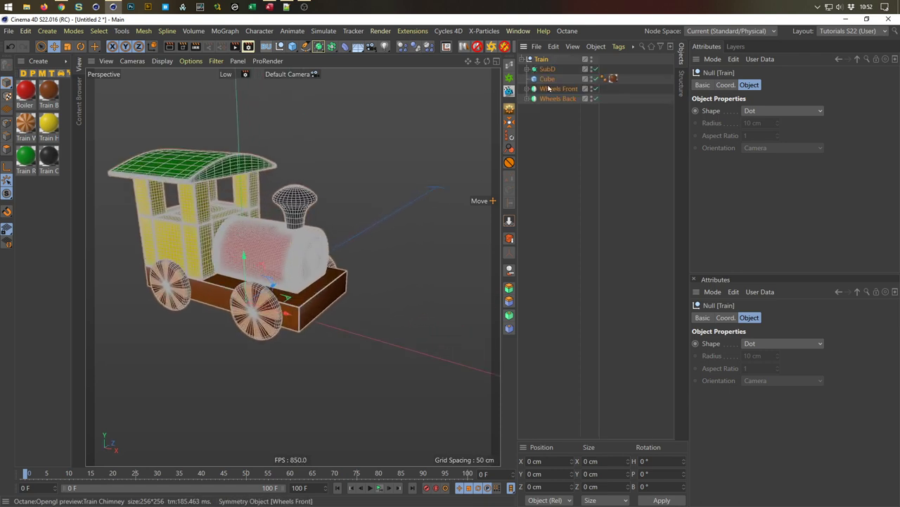
left_click(595, 69)
scroll(275, 323, "down", 6)
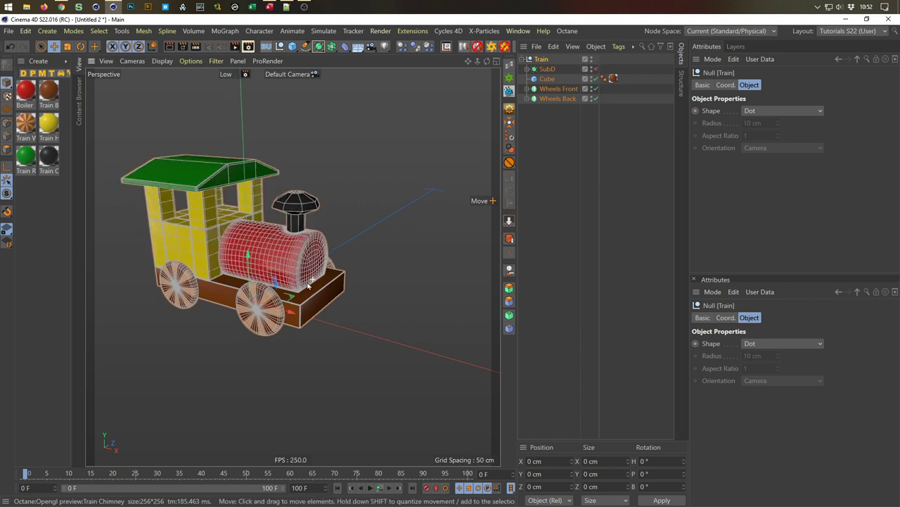
middle_click_drag(281, 325, 268, 308, "alt")
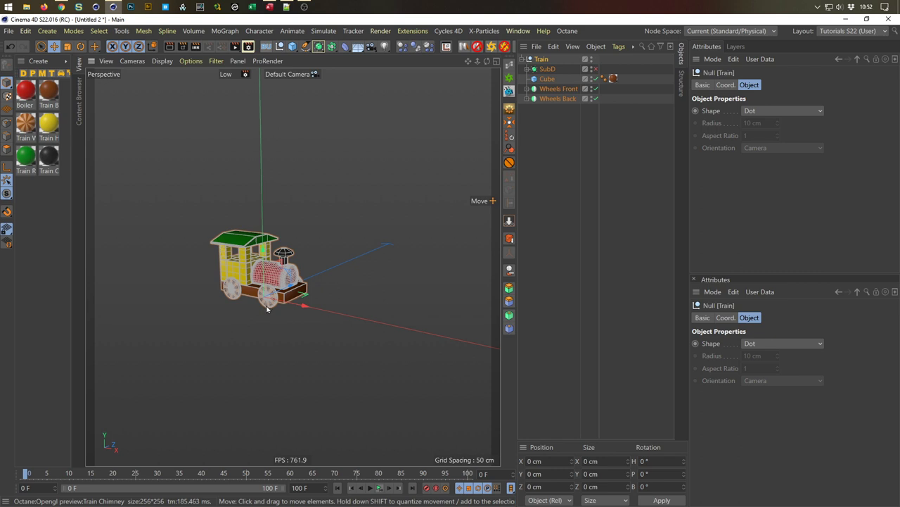
left_click_drag(288, 307, 277, 303, "alt")
middle_click_drag(277, 304, 212, 229, "alt")
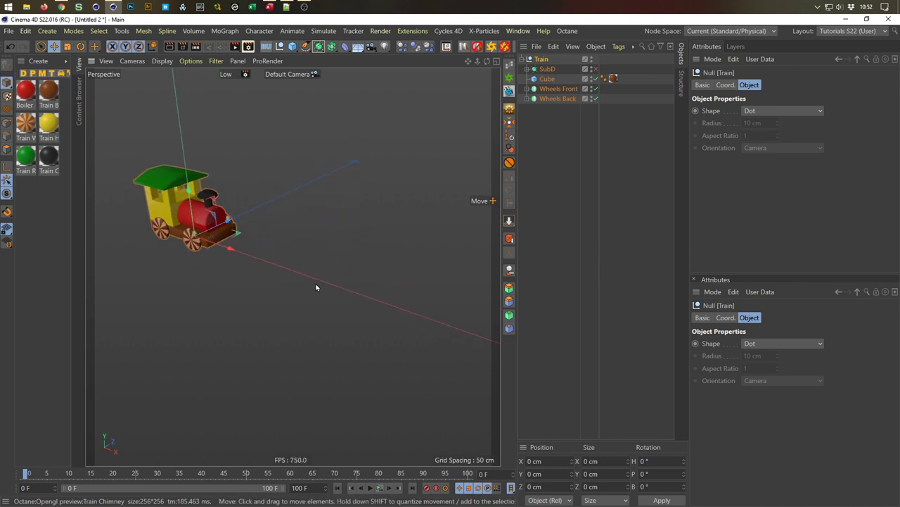
scroll(165, 244, "down", 5)
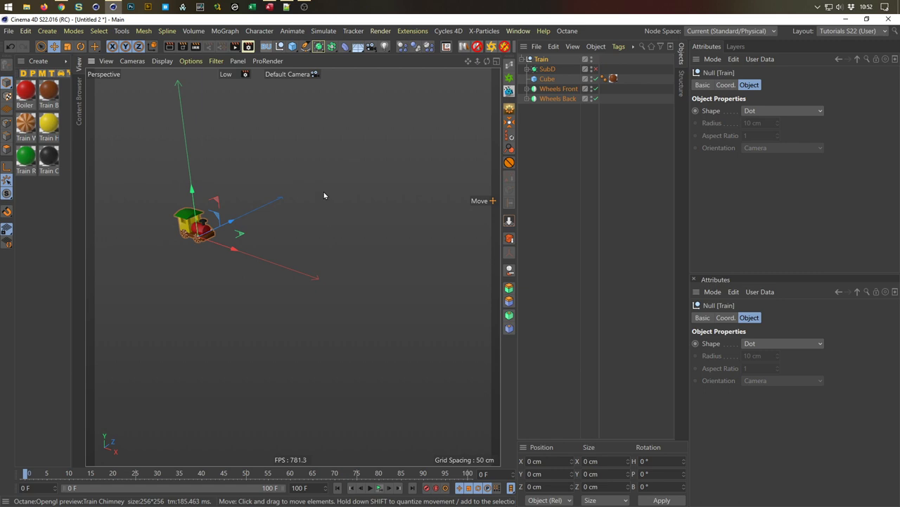
Add a Helix spline on the ZY plane and inspect it in the Top view.
left_click(304, 47)
left_click(411, 93)
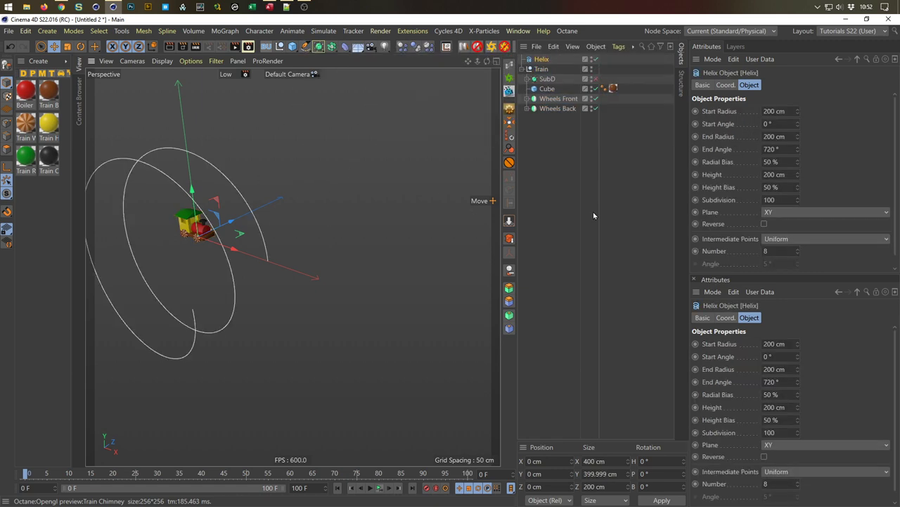
left_click(788, 211)
left_click(790, 232)
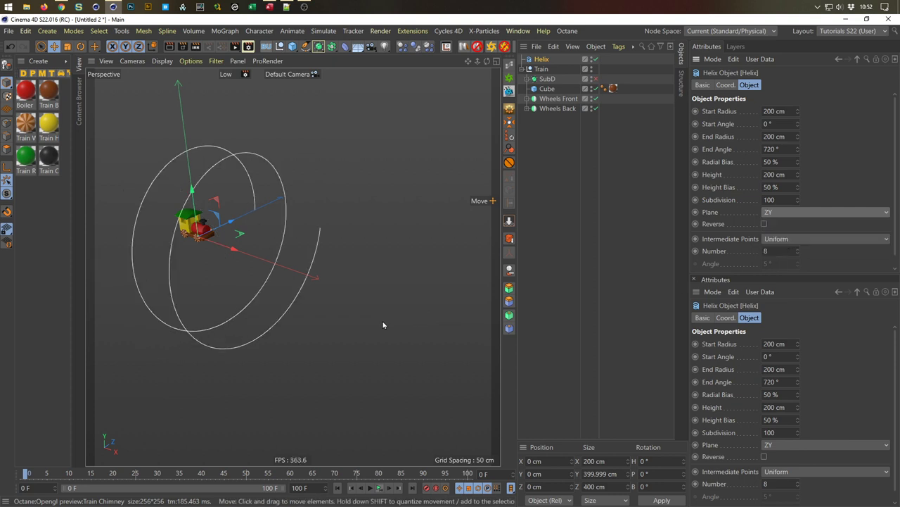
middle_click(383, 325)
middle_click(431, 211)
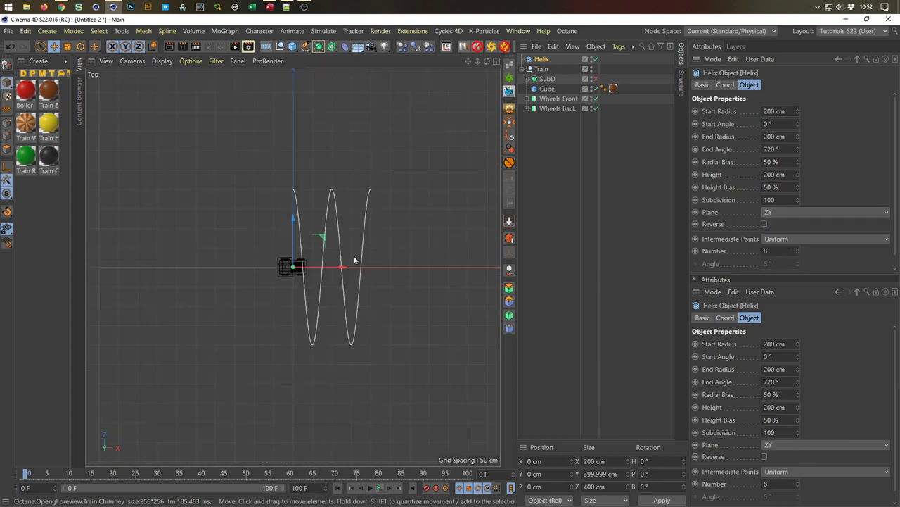
left_click(216, 61)
left_click(255, 312)
middle_click_drag(339, 316, 260, 339)
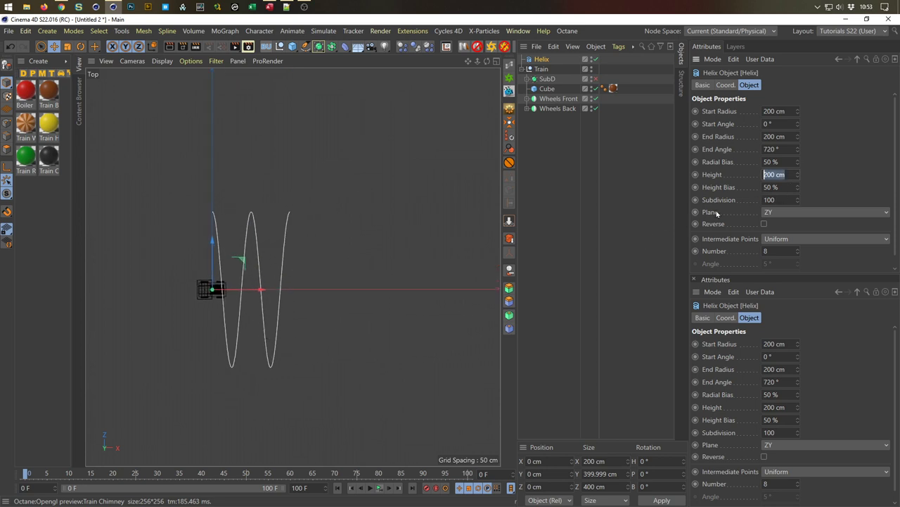
Set the helix height to 1000 cm and its start and end radius to 30 cm.
key("Return")
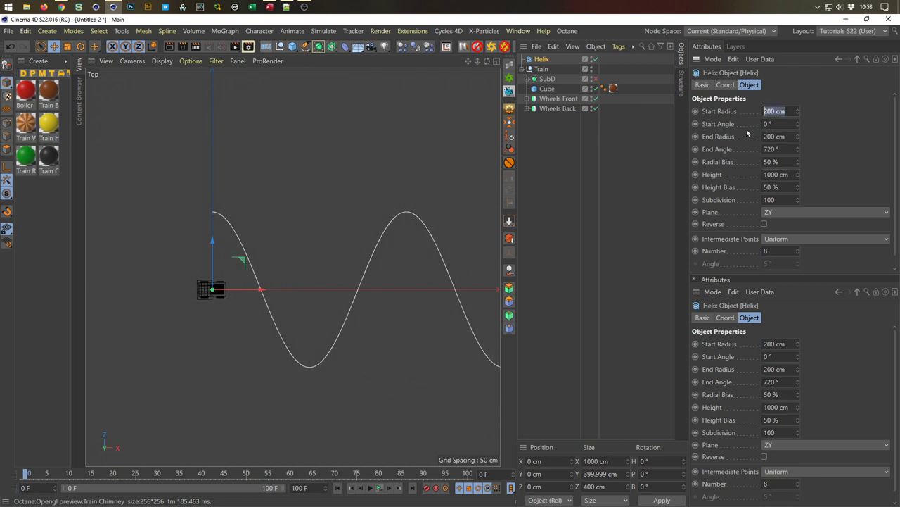
type("30")
key("Tab")
type("30")
key("Return")
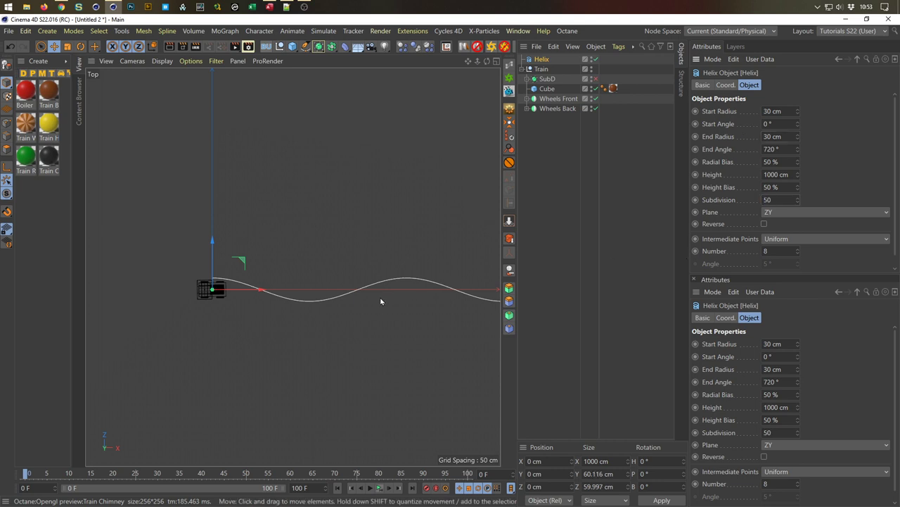
middle_click(319, 305)
middle_click(234, 200)
scroll(204, 228, "up", 3)
left_click_drag(231, 241, 257, 267, "alt")
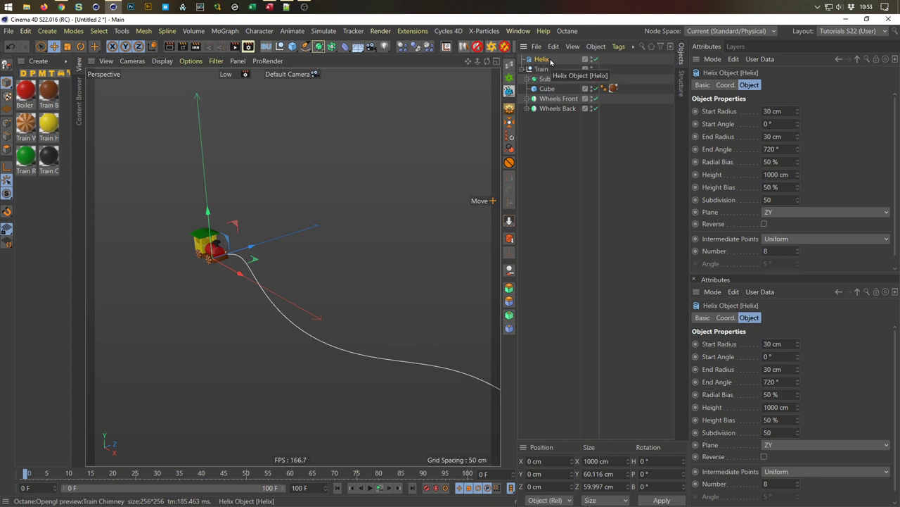
Keep a backup copy of the helix inside a Backup null.
left_click(509, 238)
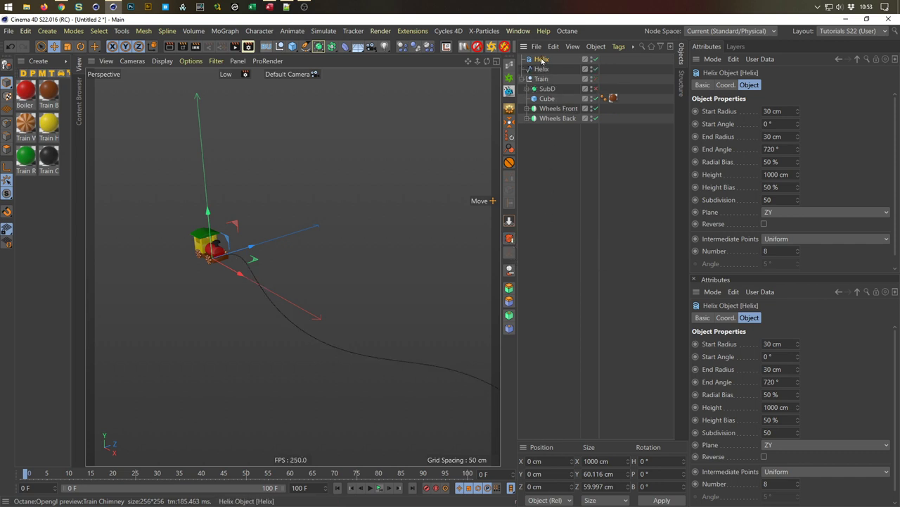
left_click(235, 46)
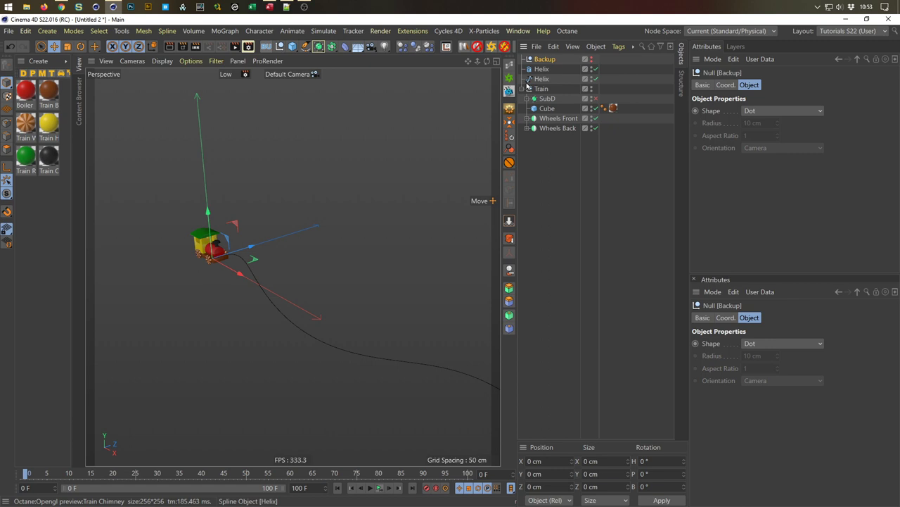
left_click(549, 69)
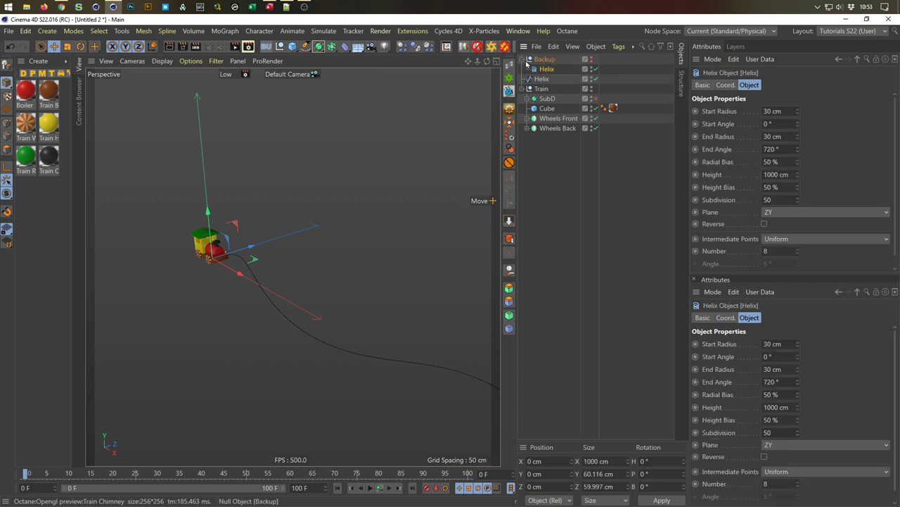
left_click(528, 60)
Make the helix editable and resize it to 1000 × 0 × 60 cm.
key("c")
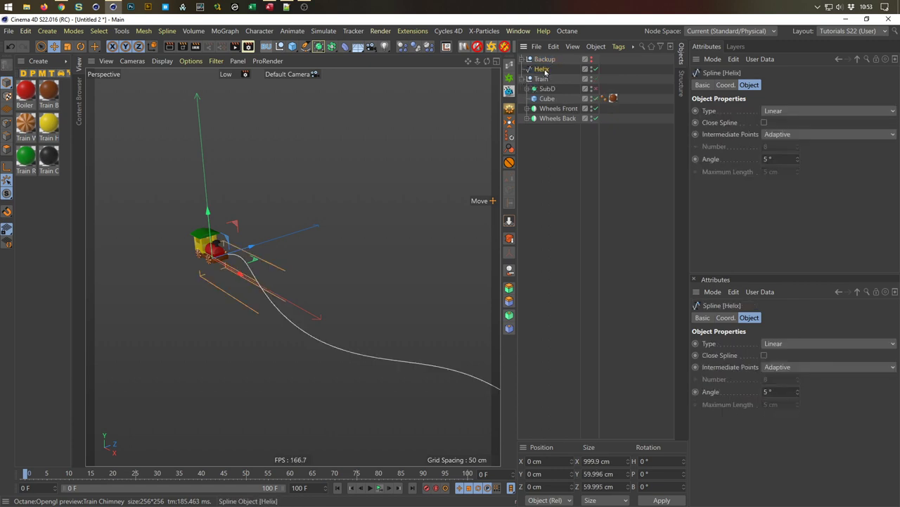
left_click(615, 461)
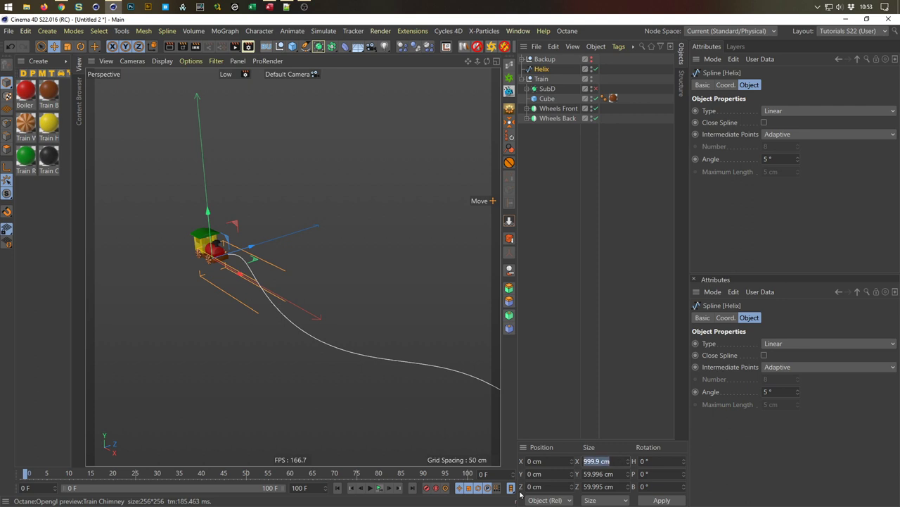
key("Tab")
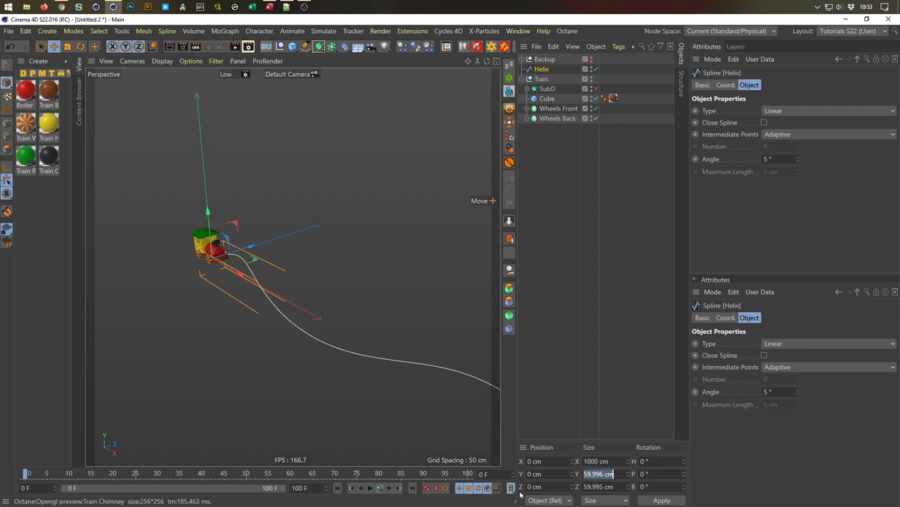
key("Tab")
key("Return")
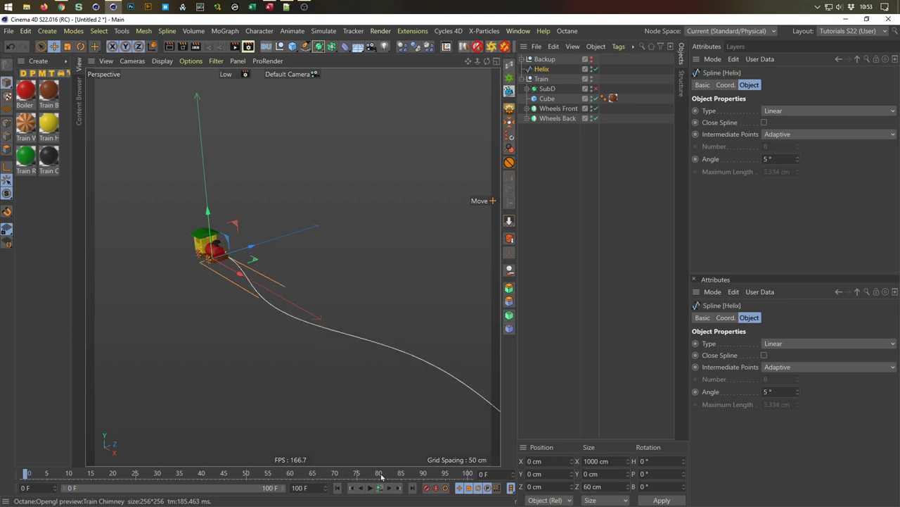
middle_click(303, 330)
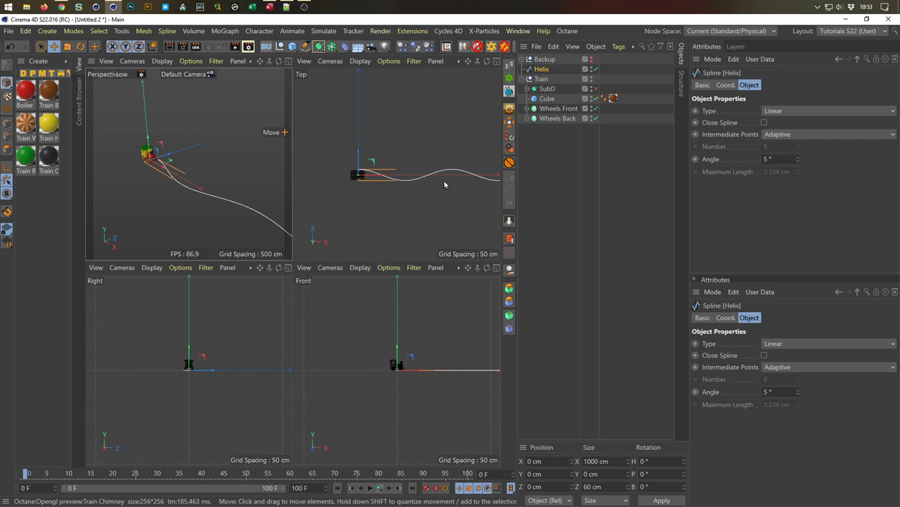
middle_click(196, 215)
scroll(233, 282, "up", 8)
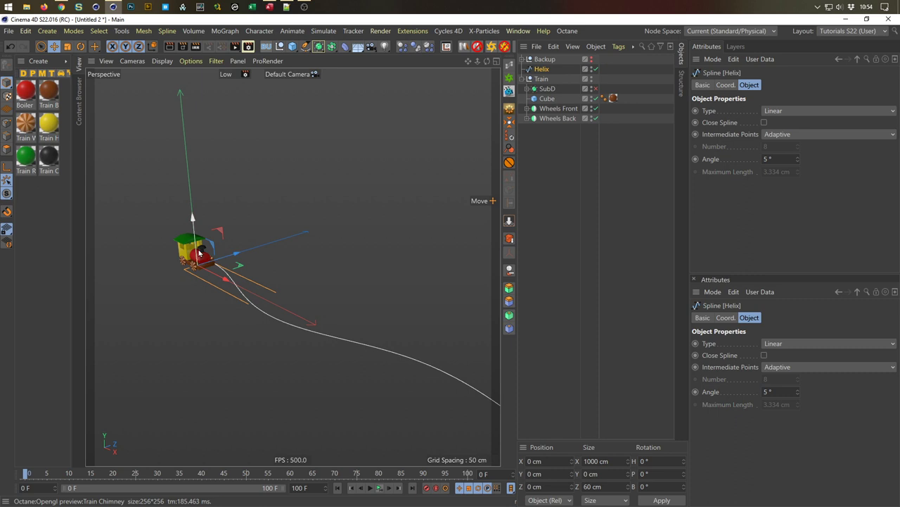
Add an Align to Spline tag to the Train null.
left_click(525, 80)
right_click(543, 80)
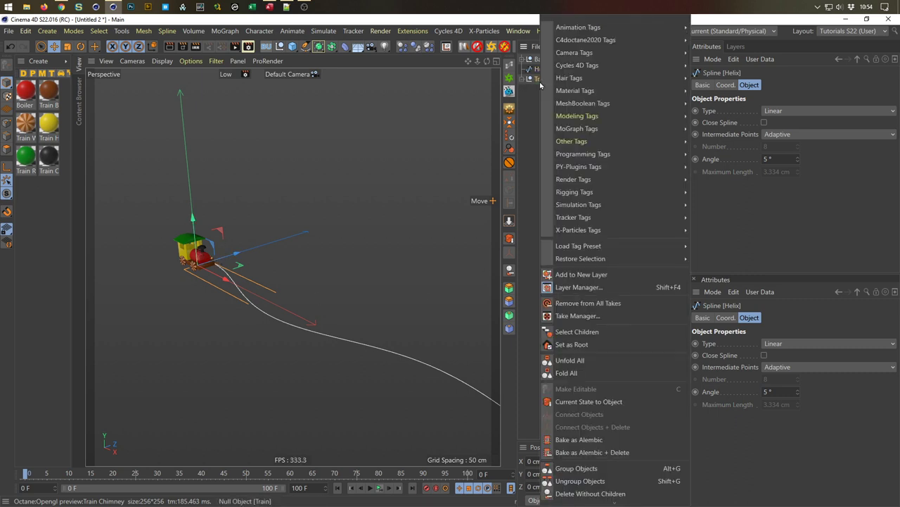
mouse_move(584, 26)
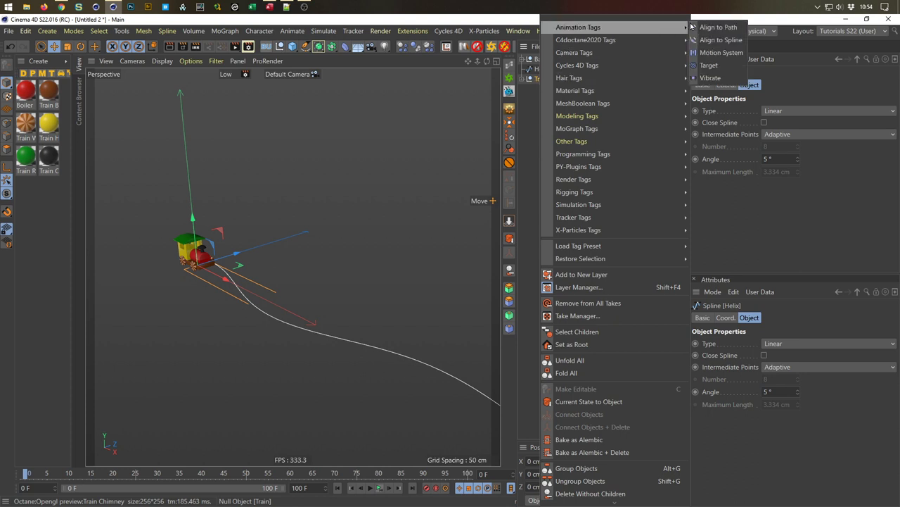
left_click(718, 40)
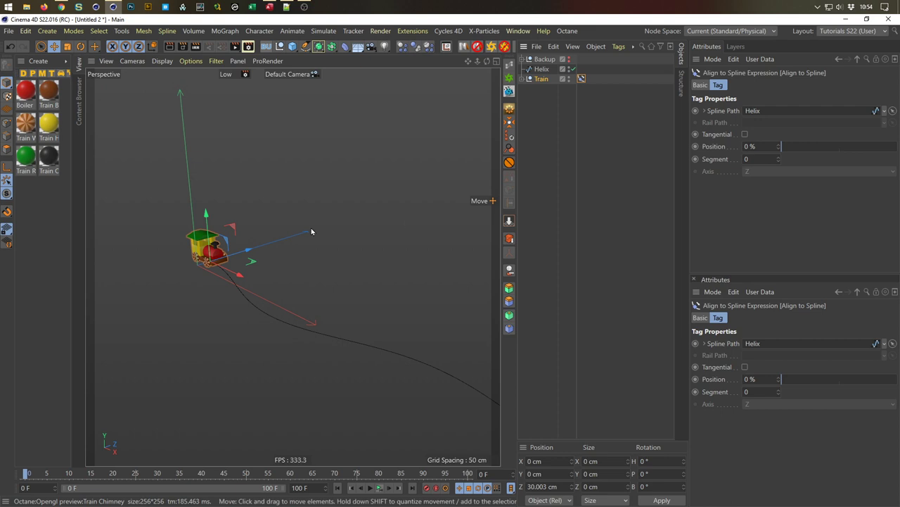
Make the train align tangentially on its X axis, testing its slide along the Helix.
left_click_drag(782, 146, 760, 149)
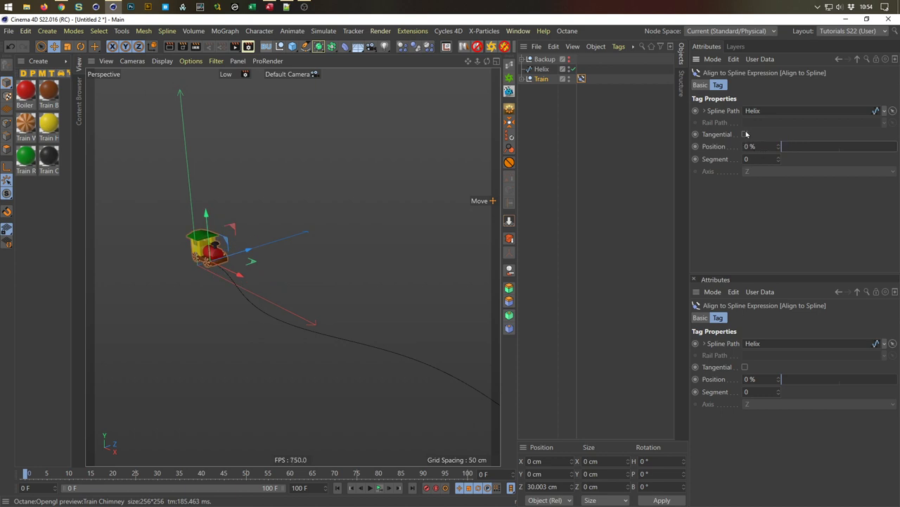
left_click(746, 134)
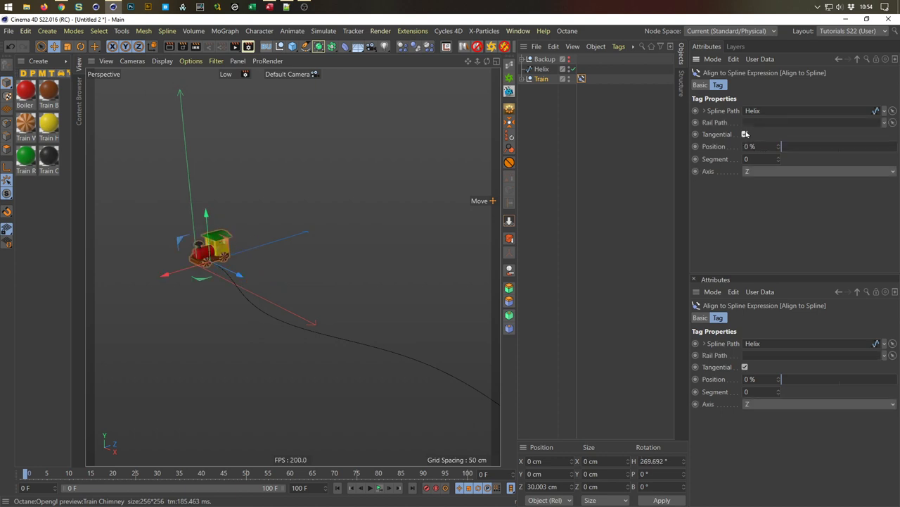
left_click(754, 171)
left_click(760, 184)
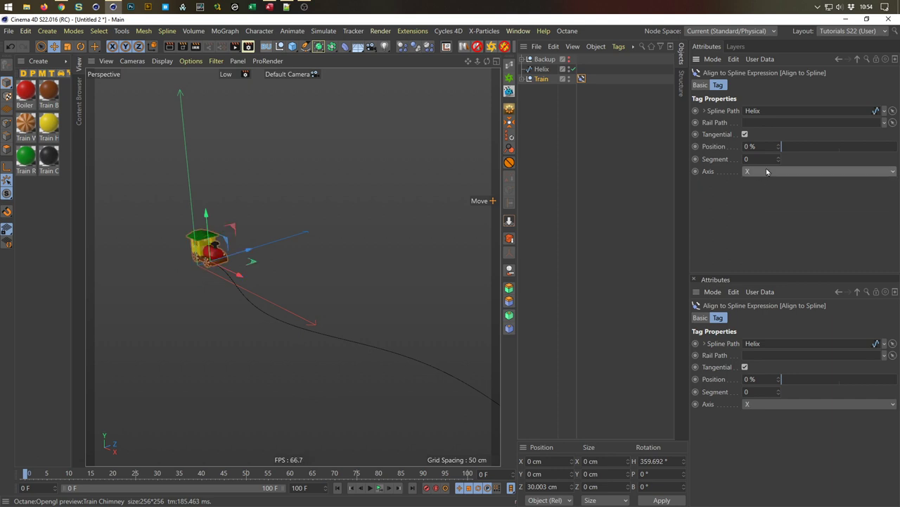
left_click_drag(782, 148, 842, 148)
left_click_drag(831, 148, 769, 146)
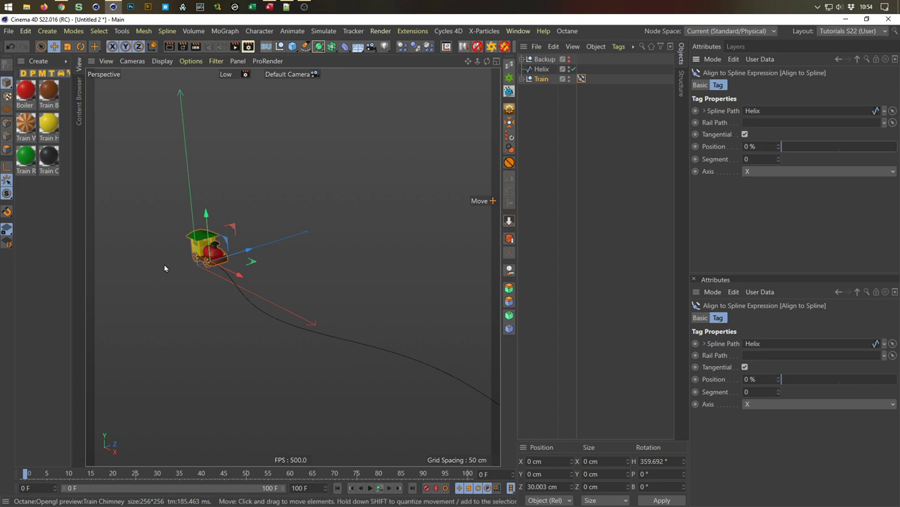
Zoom in close on the train and expand the Train group.
middle_click_drag(228, 263, 211, 244, "alt")
right_click_drag(211, 244, 141, 269, "alt")
right_click_drag(214, 238, 299, 214, "alt")
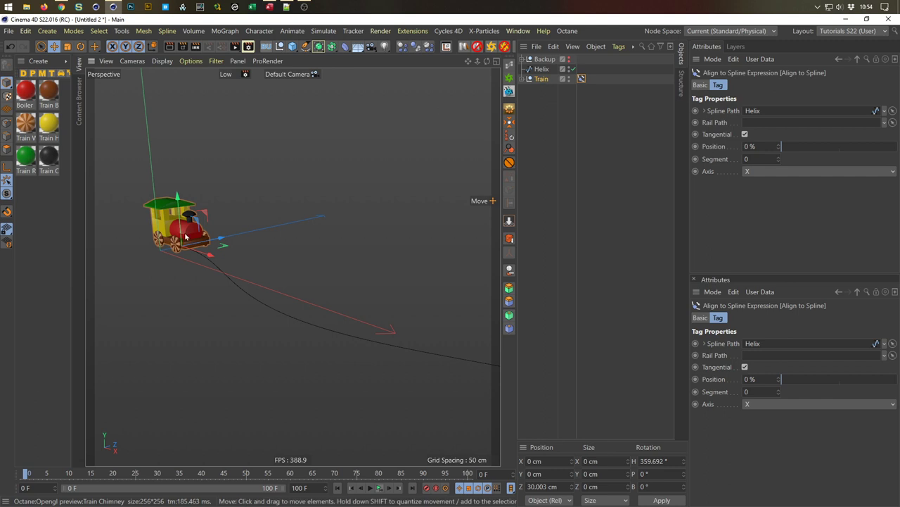
left_click(525, 79)
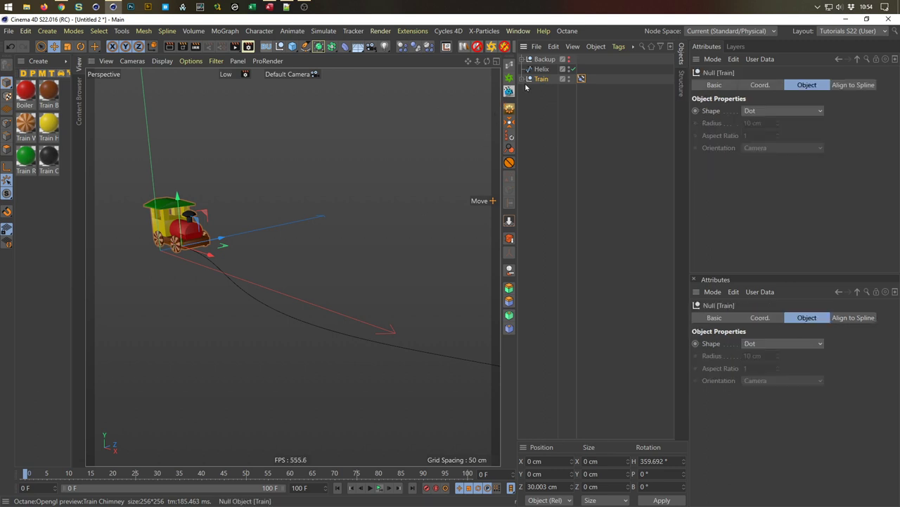
left_click(526, 79)
Expand both wheel groups and inspect the front Cylinder's PSR constraint targeting the back Cylinder.
left_click(529, 118)
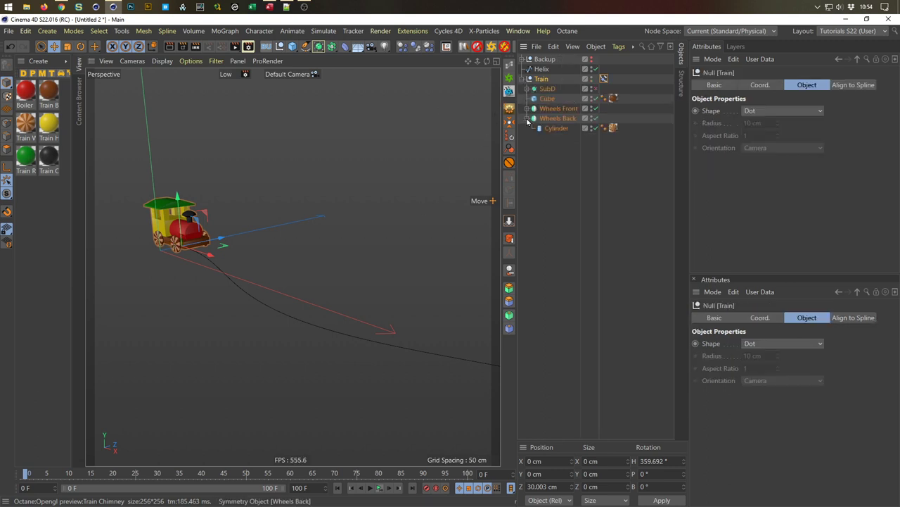
left_click(557, 128)
left_click(529, 108)
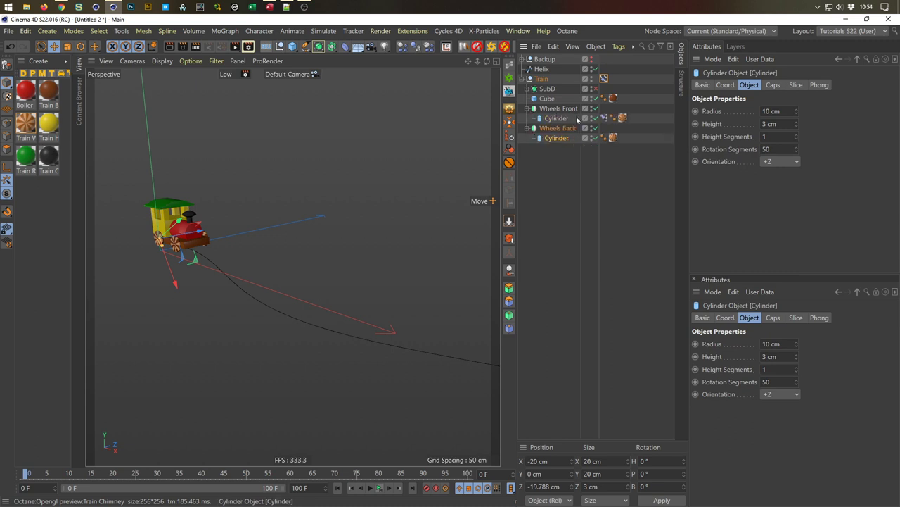
left_click(604, 119)
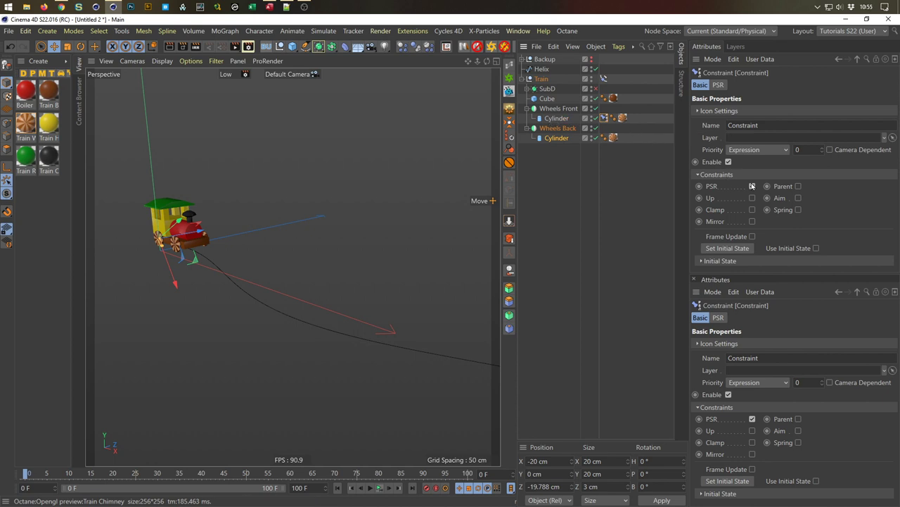
left_click(719, 86)
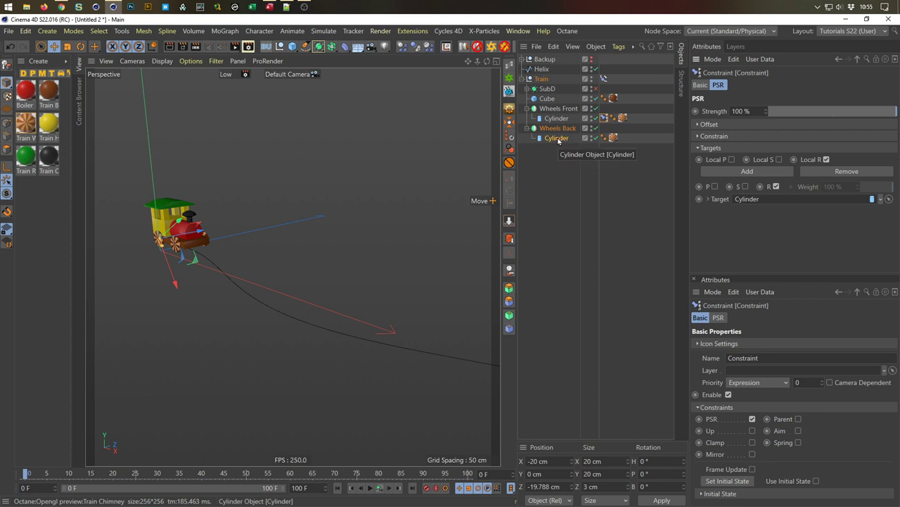
scroll(184, 246, "down", 3)
scroll(190, 245, "up", 5)
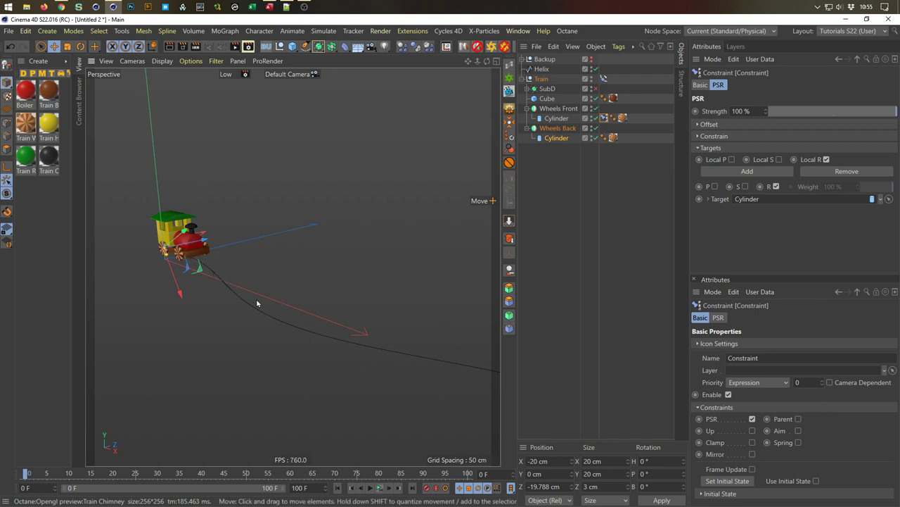
left_click_drag(317, 306, 167, 241, "alt")
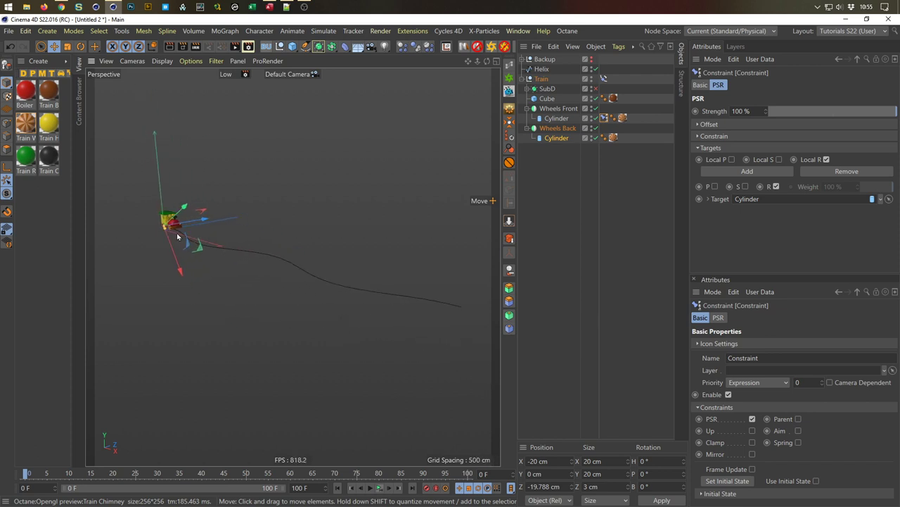
scroll(155, 219, "up", 6)
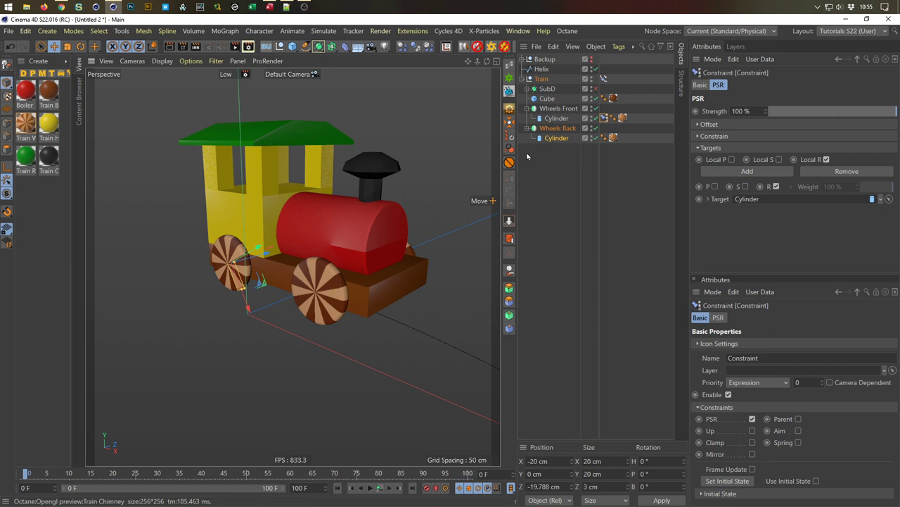
scroll(343, 234, "down", 5)
middle_click_drag(242, 234, 225, 239, "alt")
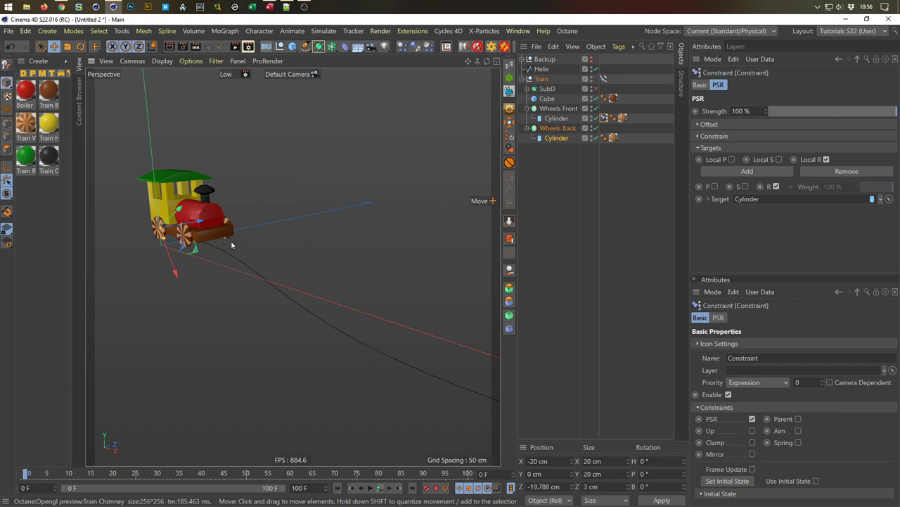
right_click_drag(231, 240, 152, 232, "alt")
left_click_drag(204, 225, 214, 266, "alt")
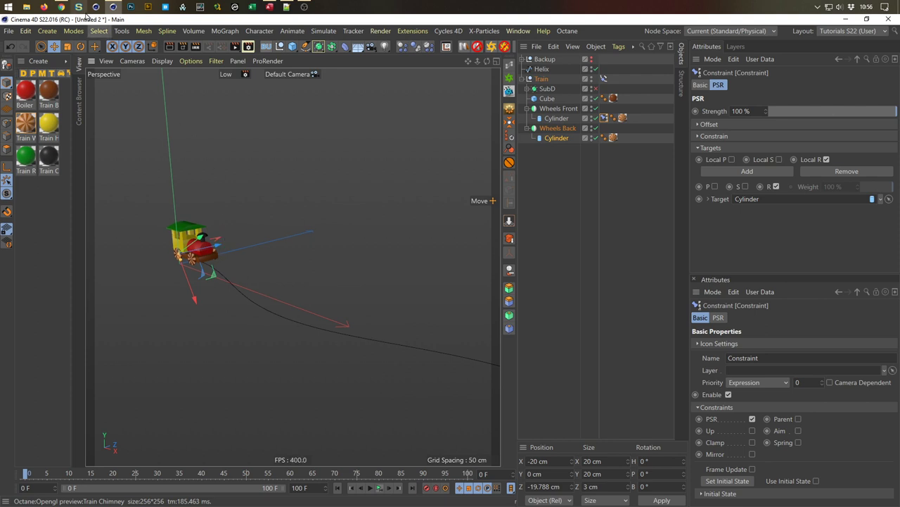
left_click(62, 8)
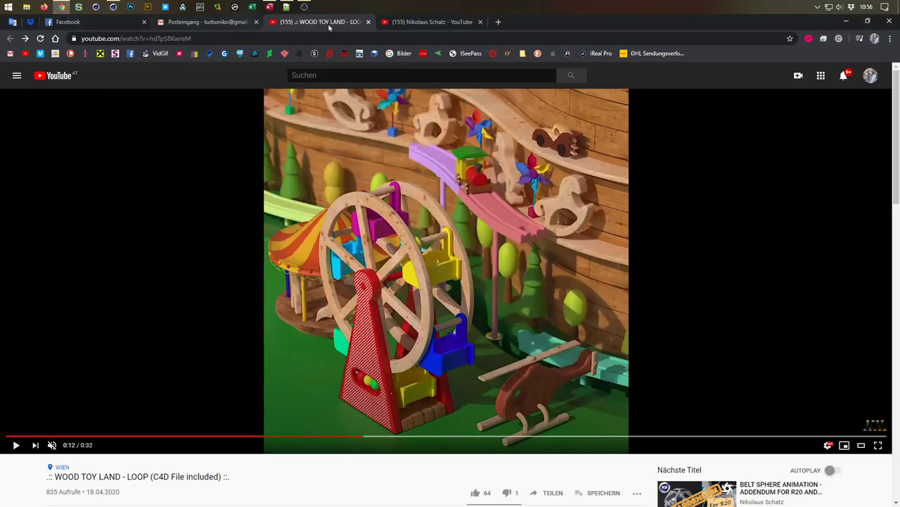
left_click(398, 22)
scroll(396, 251, "down", 2)
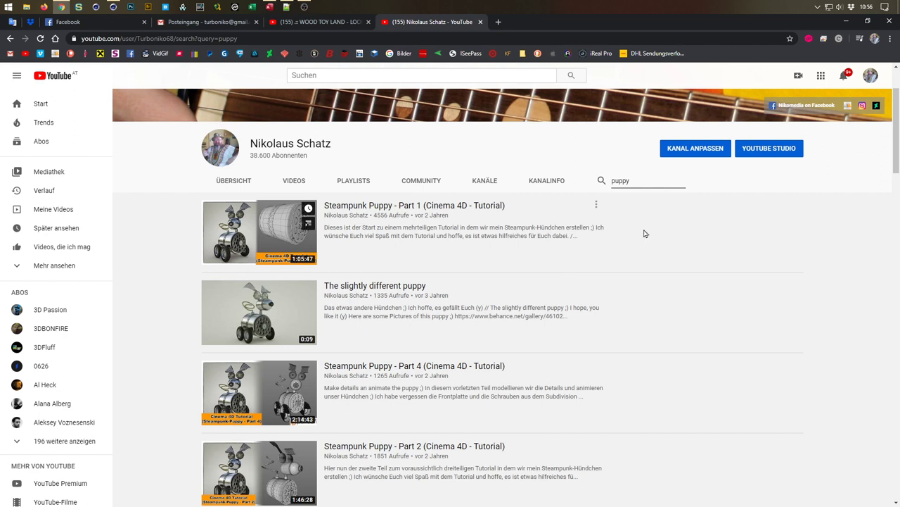
scroll(485, 261, "down", 2)
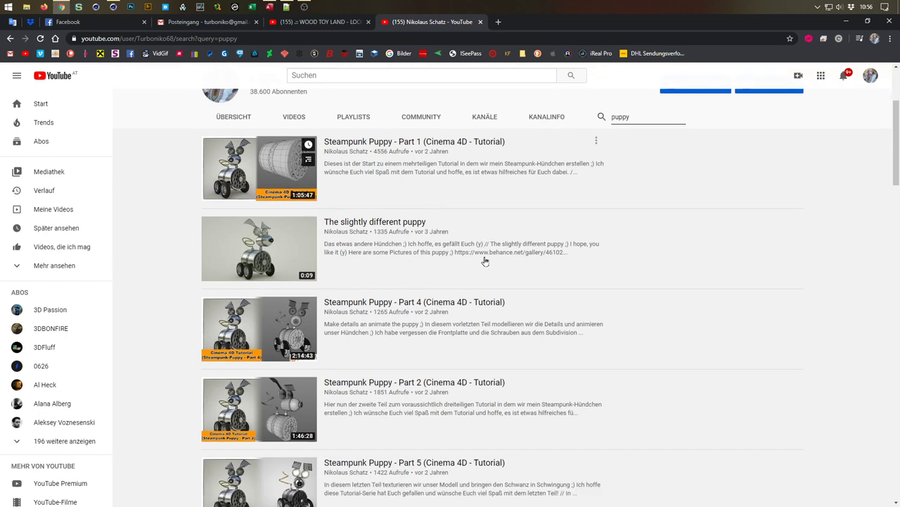
scroll(484, 296, "down", 2)
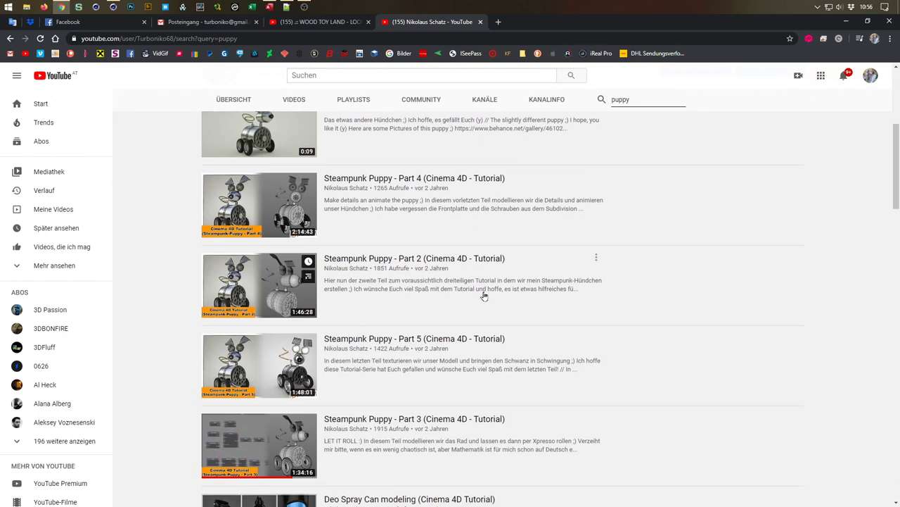
scroll(484, 296, "down", 2)
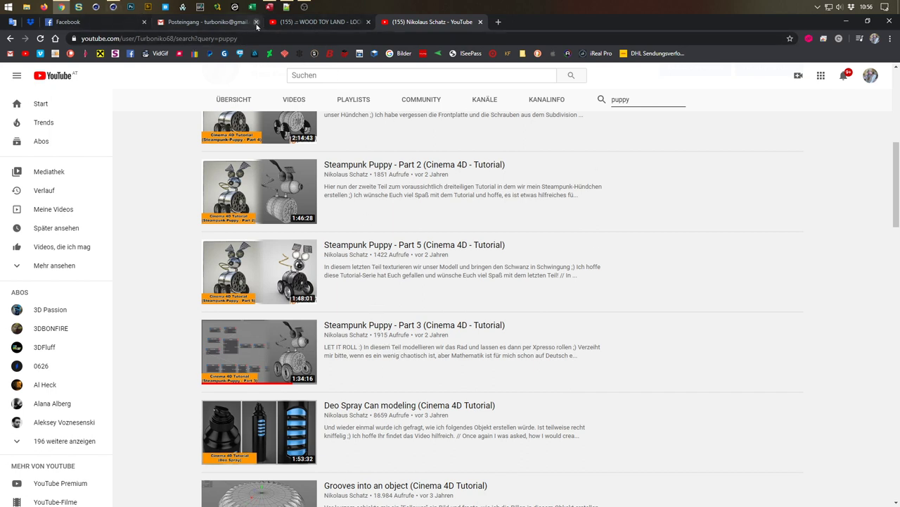
left_click(113, 8)
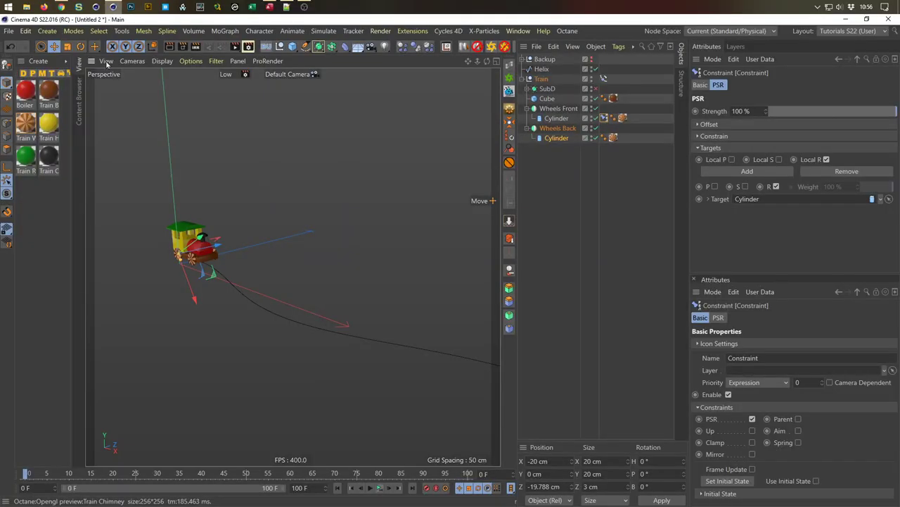
Reset the back wheel Cylinder's bank rotation to 0° and keyframe it at frame 0.
left_click(556, 138)
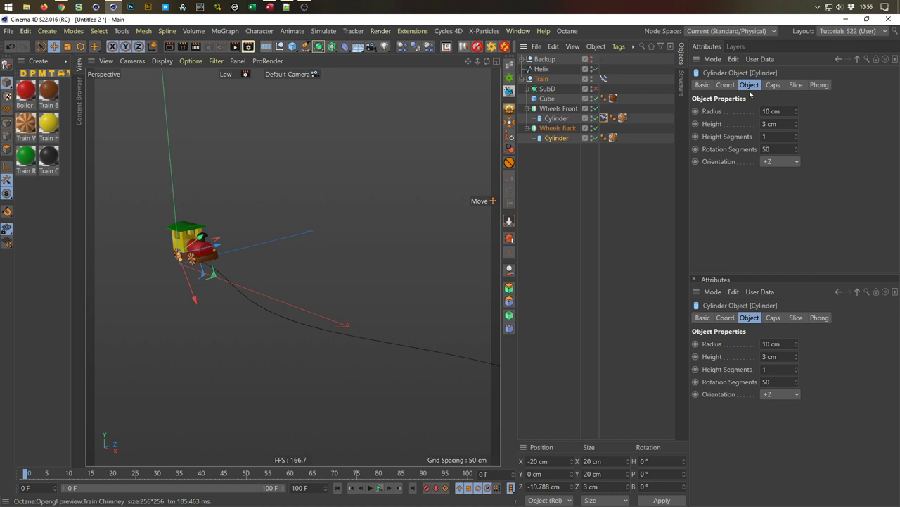
left_click(727, 85)
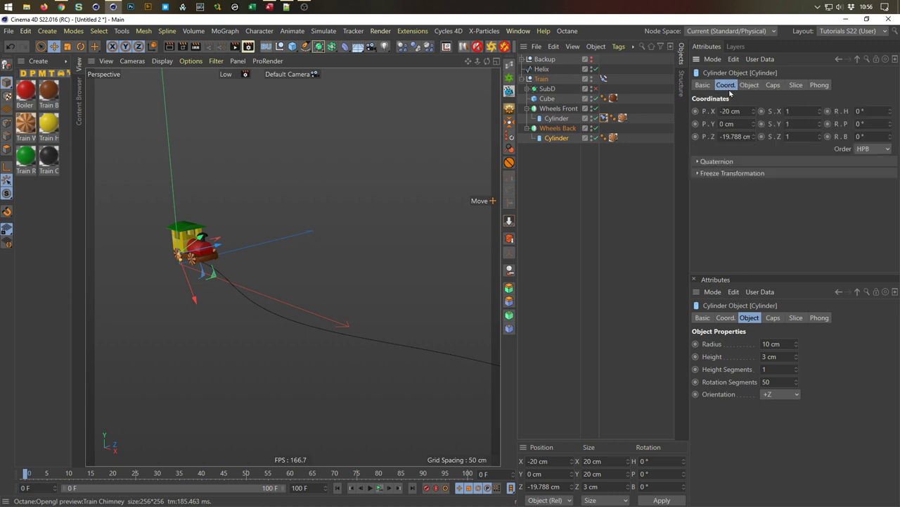
left_click_drag(890, 135, 890, 137)
right_click(890, 136)
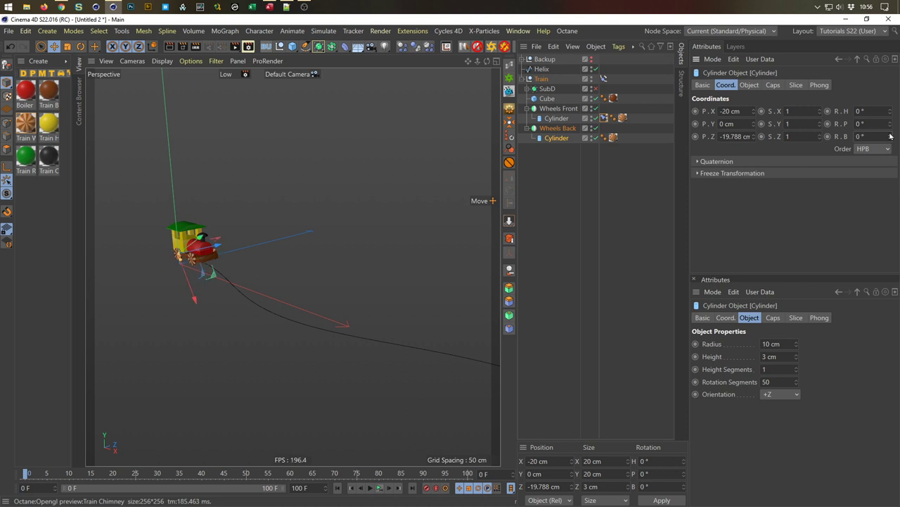
left_click(830, 137)
At frame 100, keyframe a 3600° bank rotation, then scrub back to check the spin.
left_click(413, 488)
left_click(863, 137)
type("3600")
key("Return")
left_click(828, 136)
left_click_drag(138, 391, 208, 392, "alt")
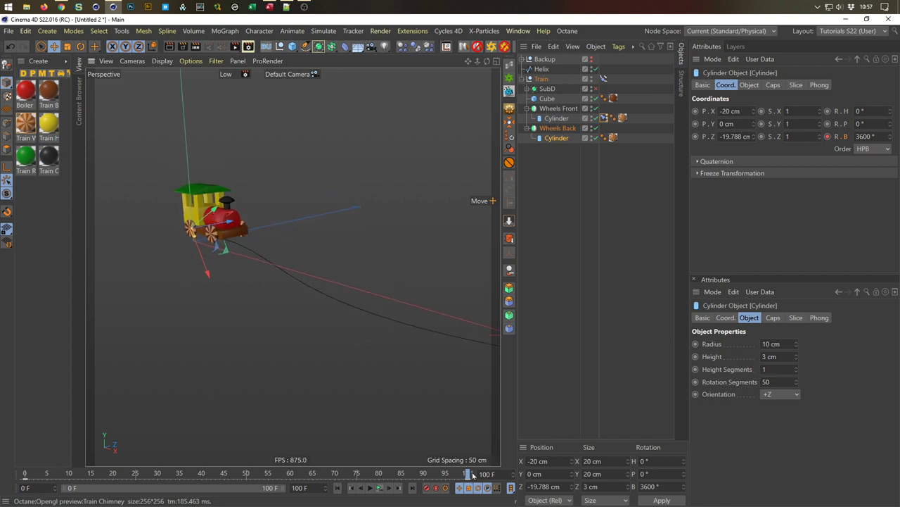
left_click_drag(470, 472, 26, 473)
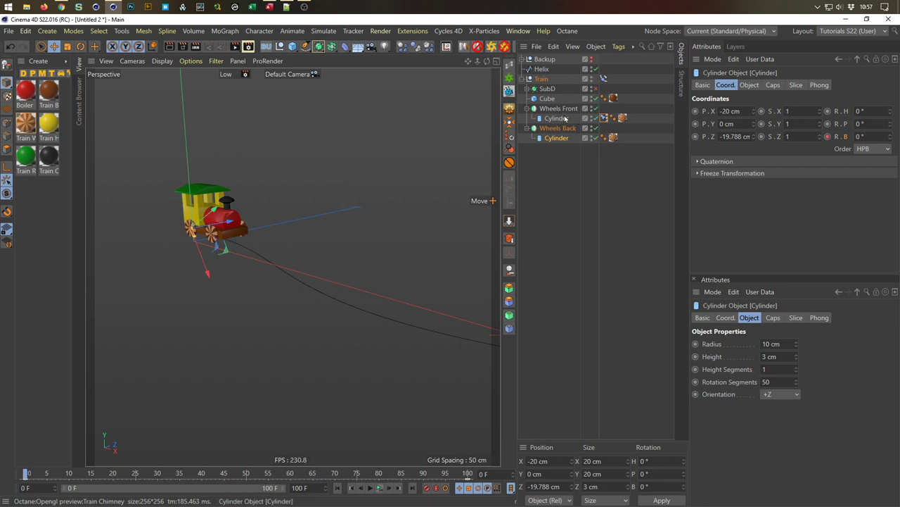
Select the Train's Align to Spline tag and jump to frame 100 and back to 0.
left_click(604, 79)
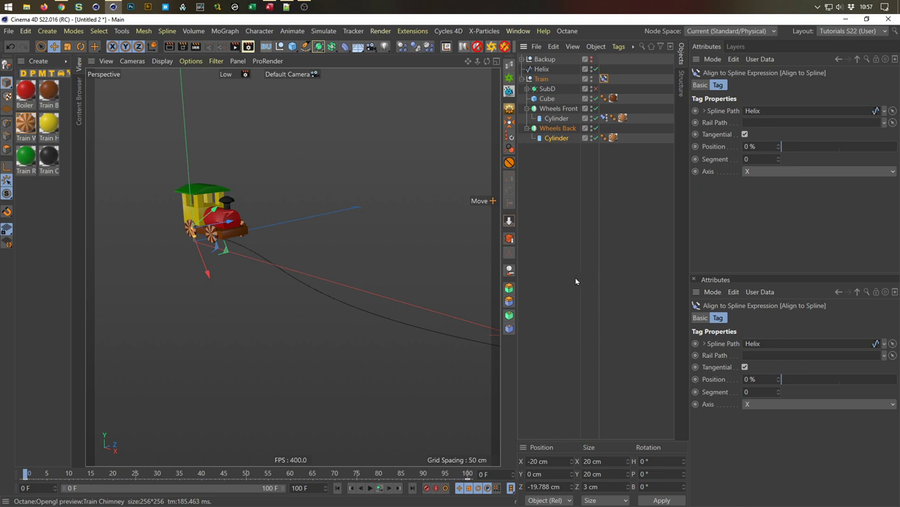
left_click(493, 475)
key("shift+f")
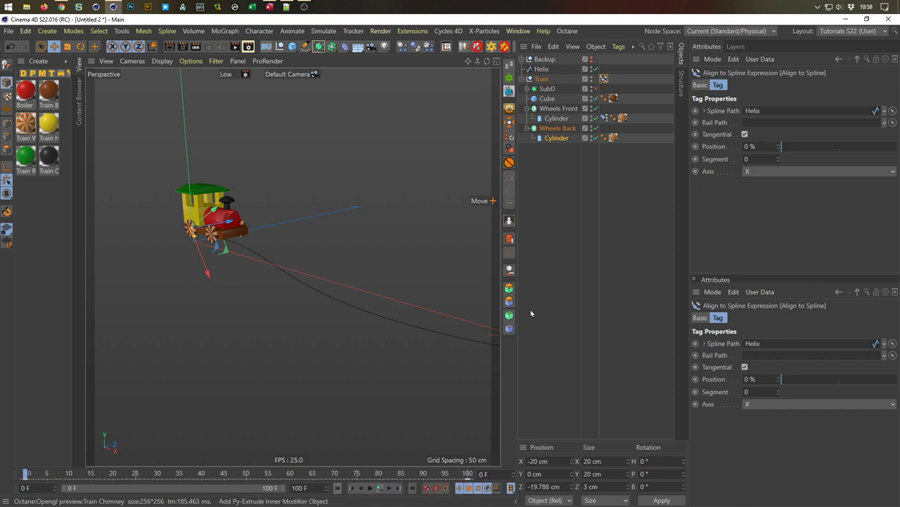
Build a new palette holding Go to End and Go to Start from the 'go to' filtered commands.
key("shift+F12")
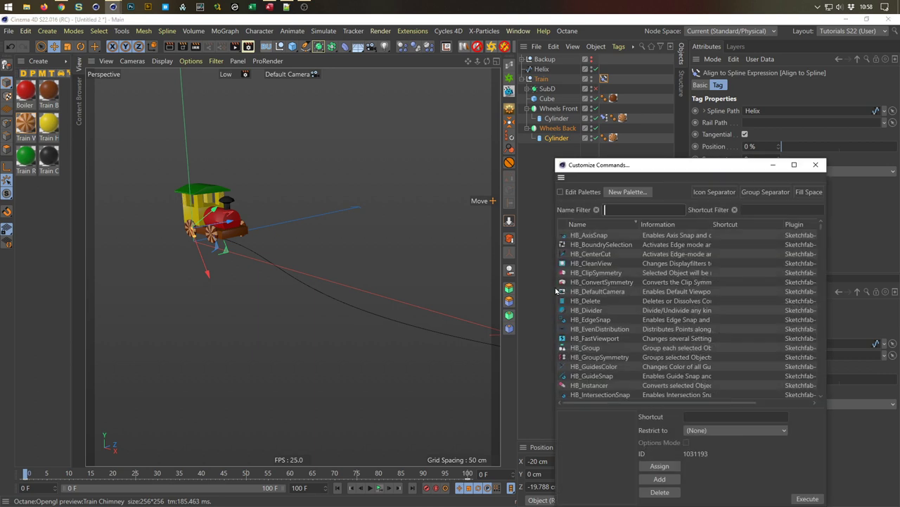
left_click_drag(648, 173, 527, 155)
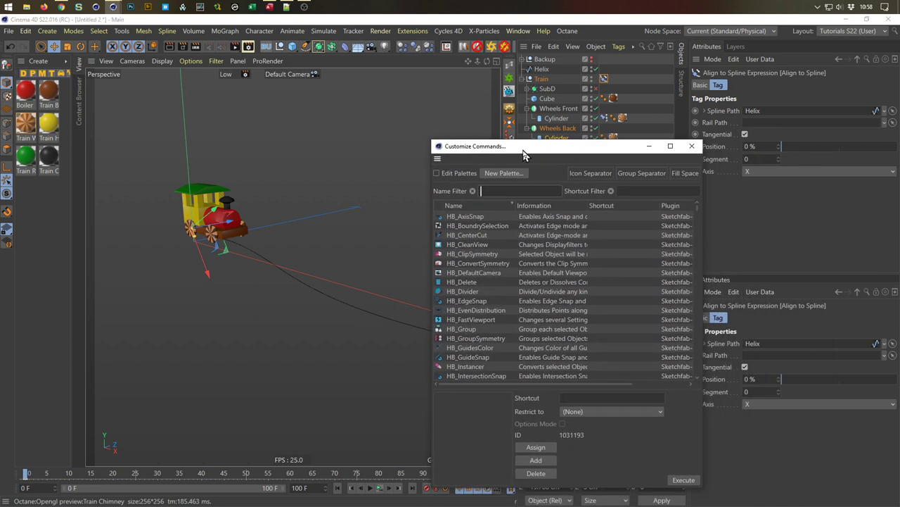
type("go")
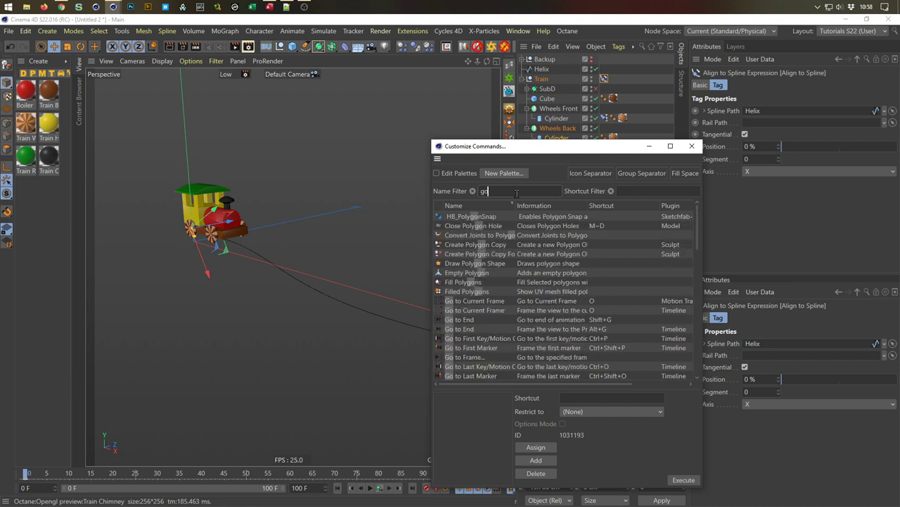
type(" to")
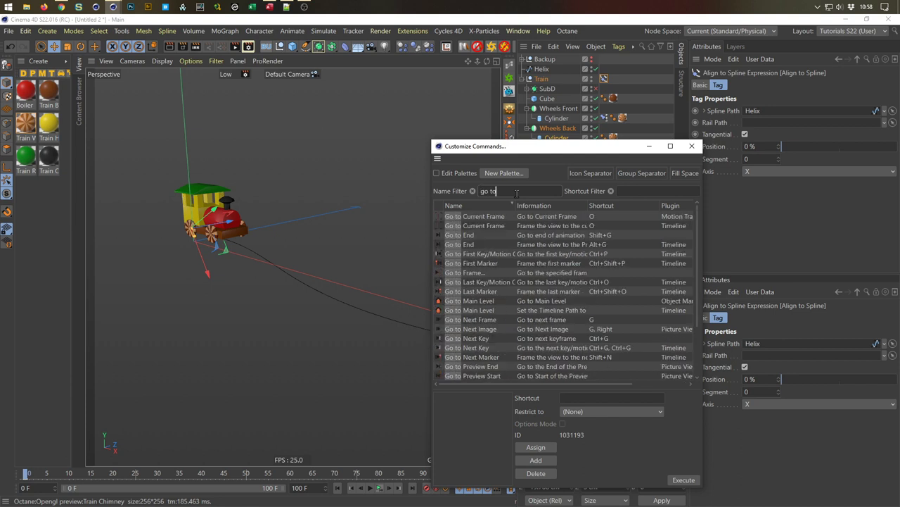
left_click(439, 235)
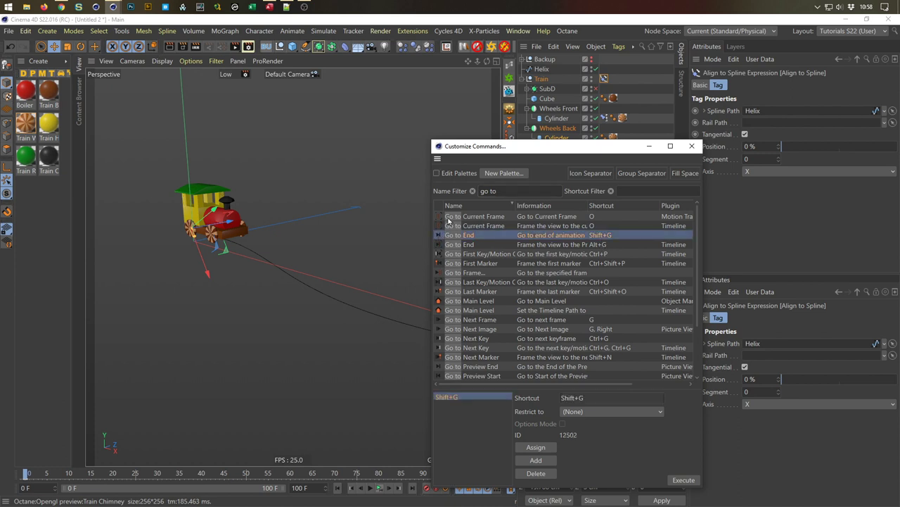
left_click(504, 173)
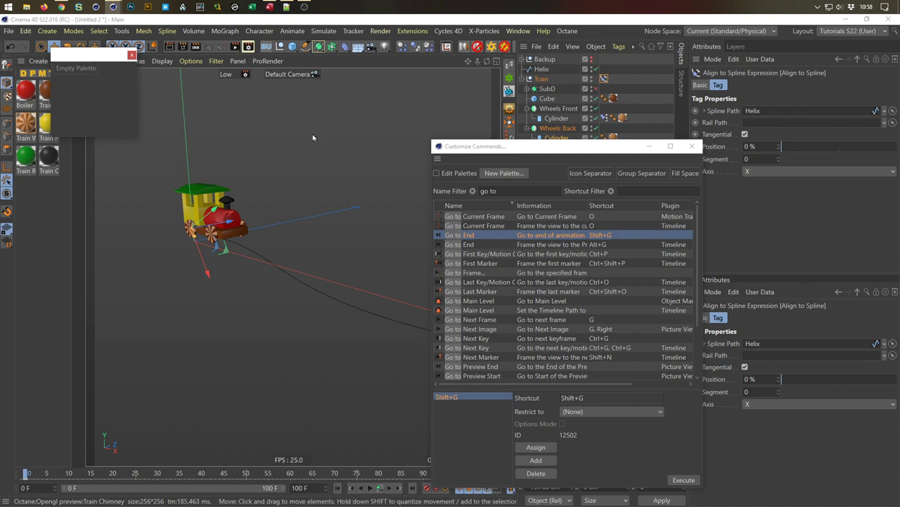
left_click_drag(92, 55, 338, 157)
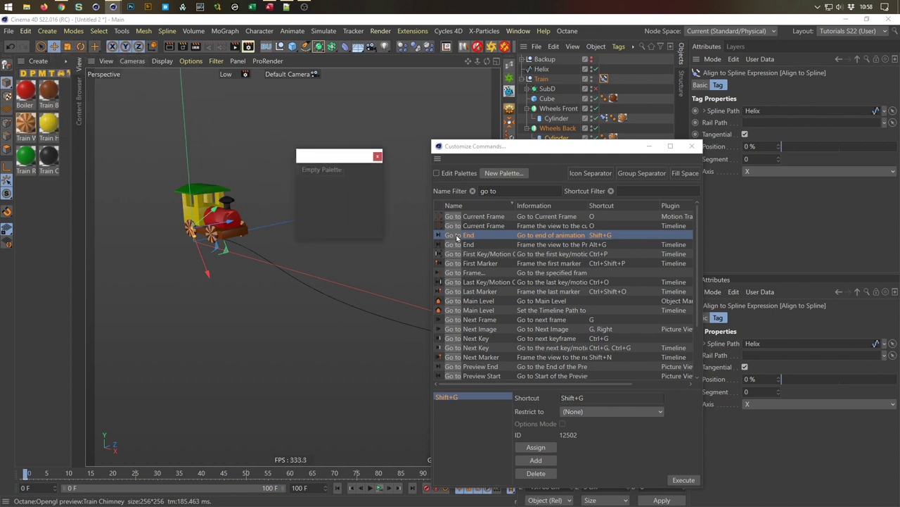
left_click_drag(450, 239, 313, 171)
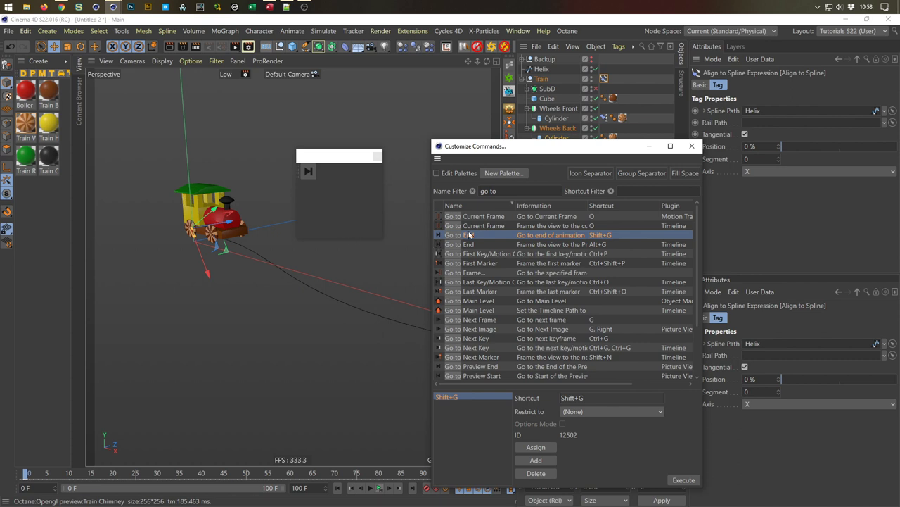
scroll(476, 265, "down", 3)
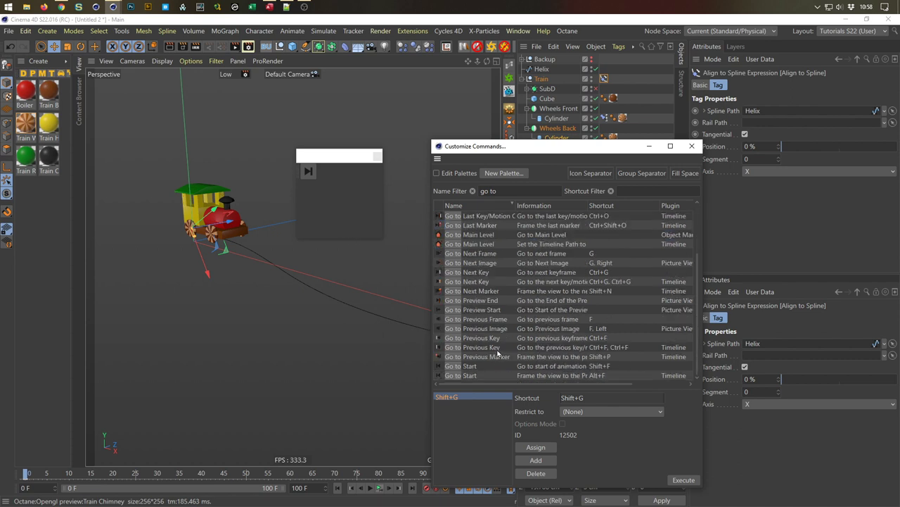
left_click_drag(461, 367, 303, 180)
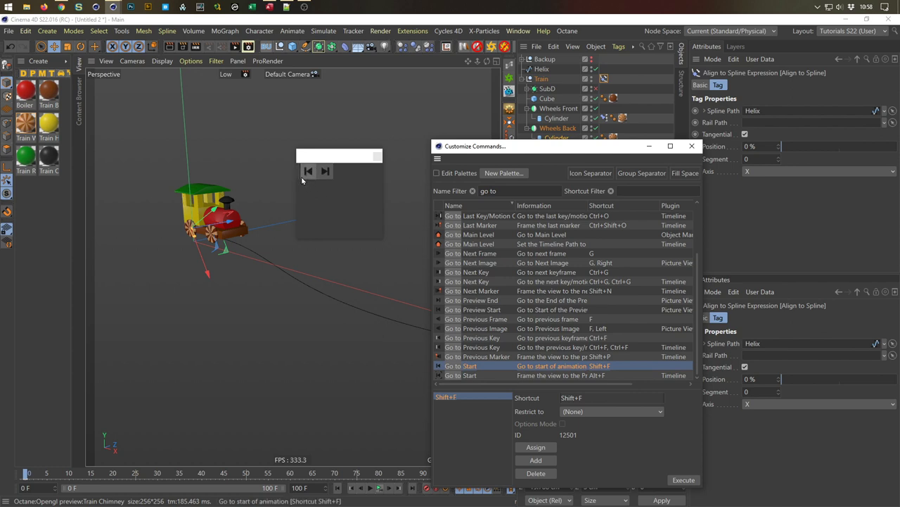
key("Escape")
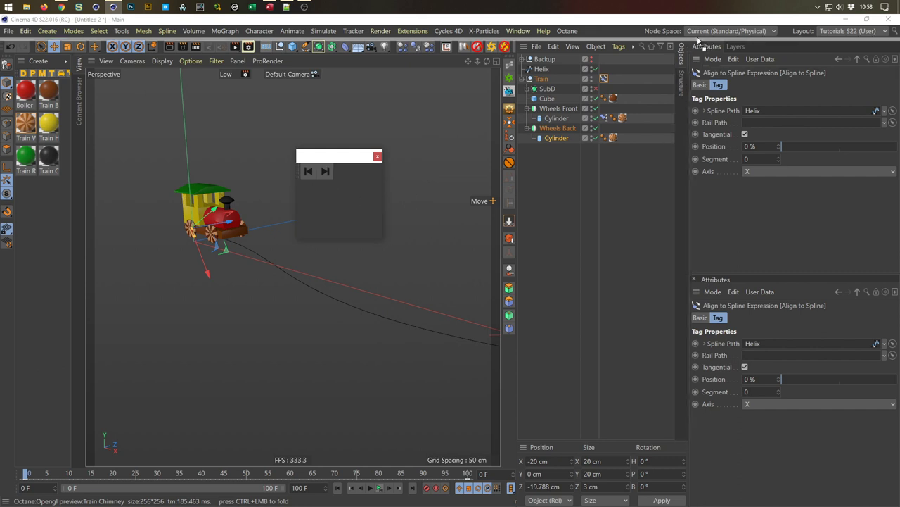
Dock the new palette into the layout and test its start and end buttons.
left_click_drag(702, 60, 702, 76)
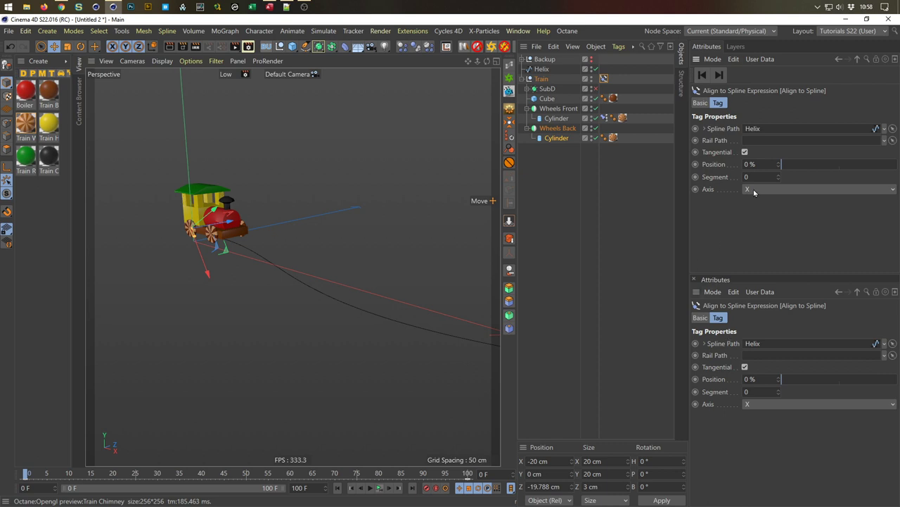
left_click(717, 76)
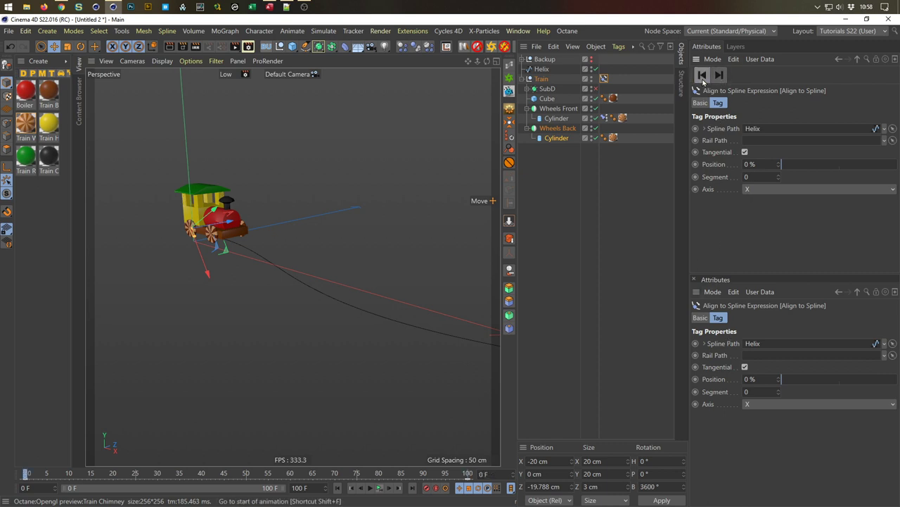
left_click(703, 76)
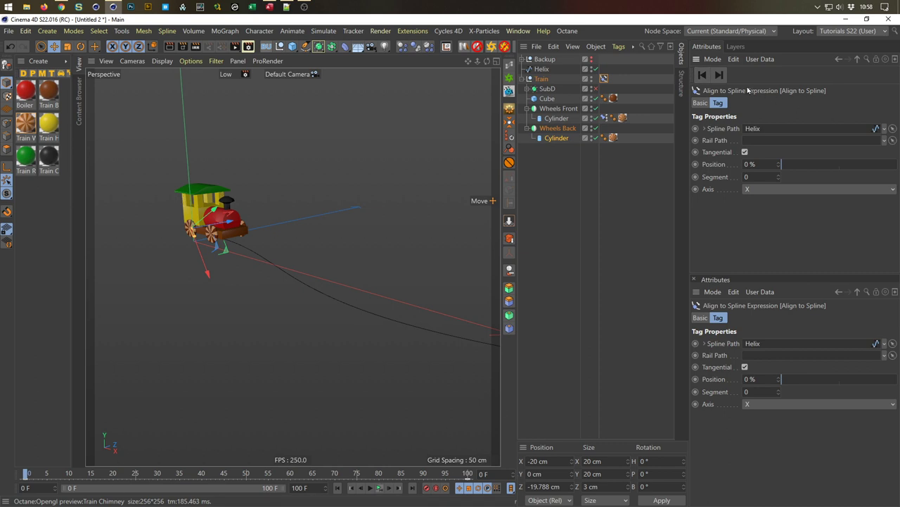
Keyframe the spline Position at 0% on frame 0 and 100% on frame 100, then preview.
left_click(696, 164)
left_click(719, 74)
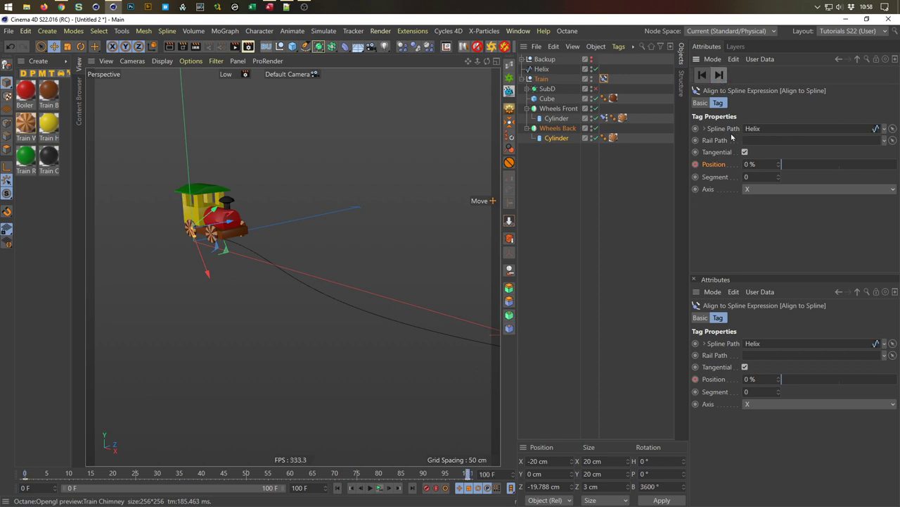
left_click(767, 164)
type("100")
key("Return")
left_click(696, 164)
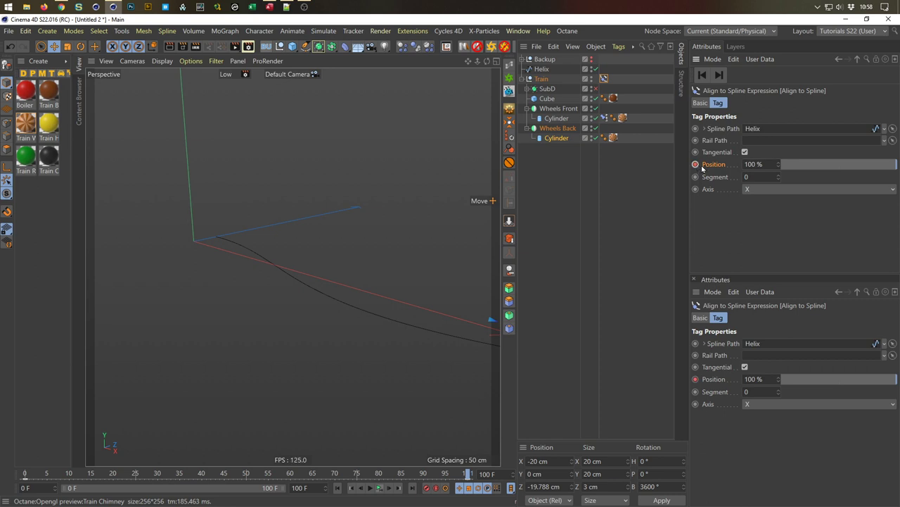
left_click(702, 75)
left_click_drag(31, 475, 12, 481)
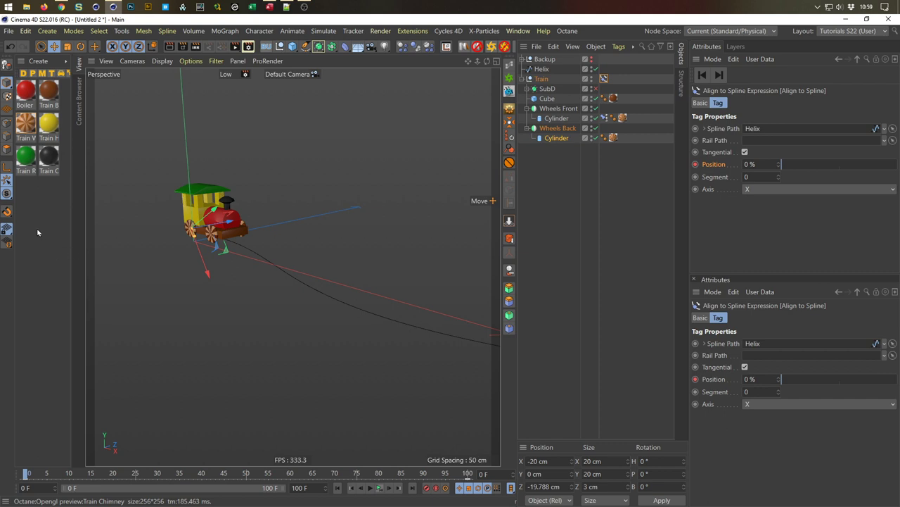
left_click(26, 124)
Inspect the Train Wheels material in an enlarged Octane Node Editor, then create a new default material, Mat.
left_click(464, 48)
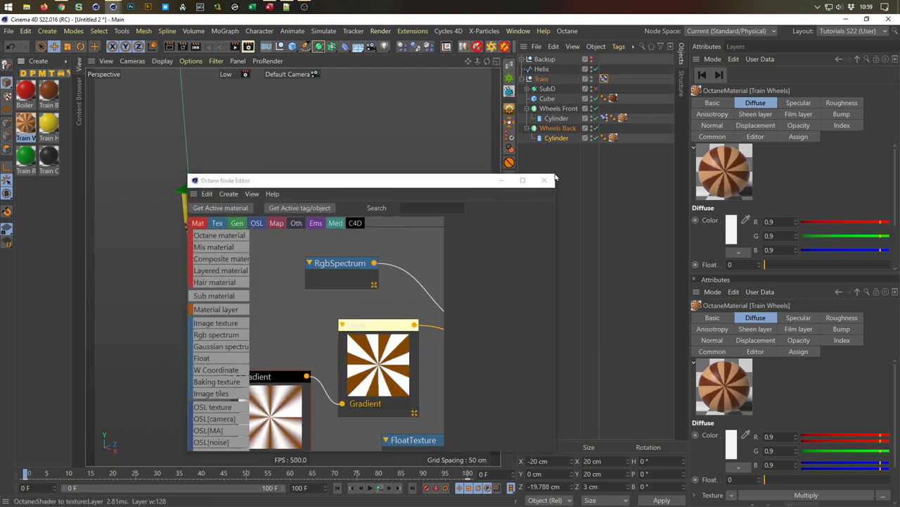
left_click_drag(556, 172, 783, 74)
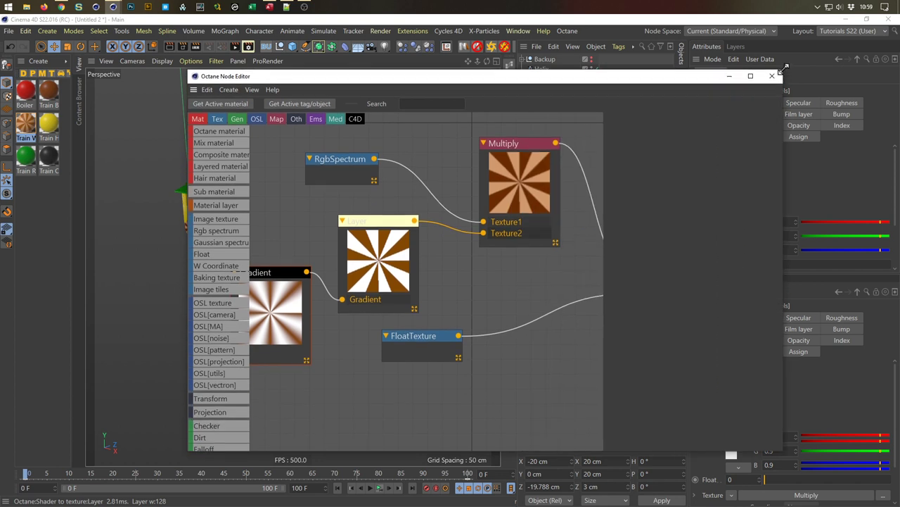
left_click(777, 76)
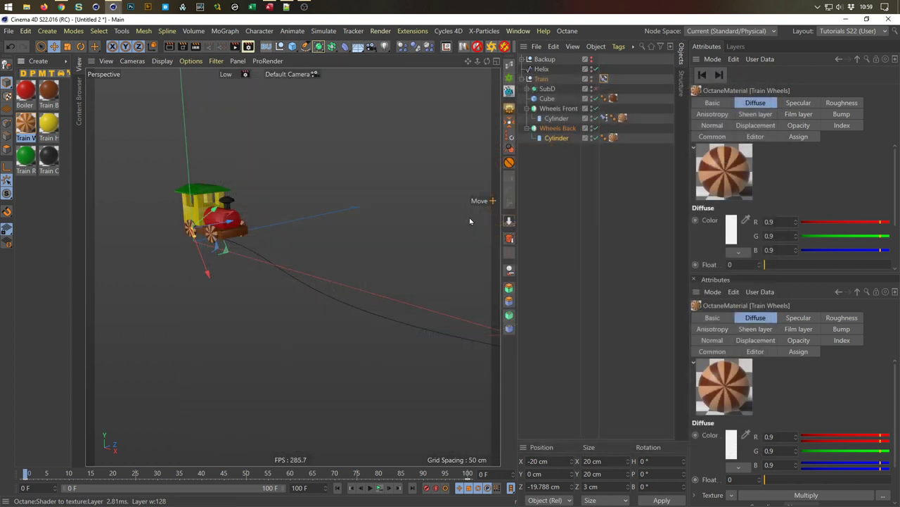
double_click(39, 221)
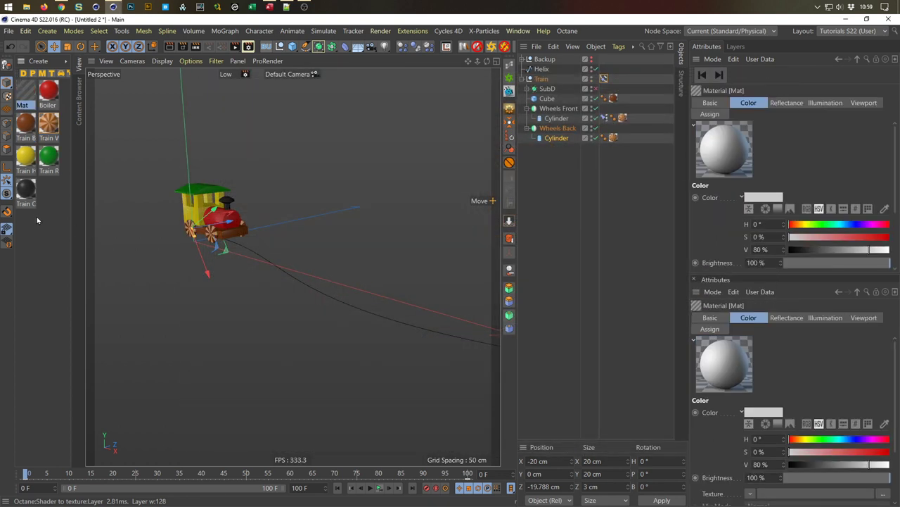
Turn off Mat's reflectance and give its colour a Checkerboard texture with U and V frequency 1.
double_click(26, 94)
left_click(196, 221)
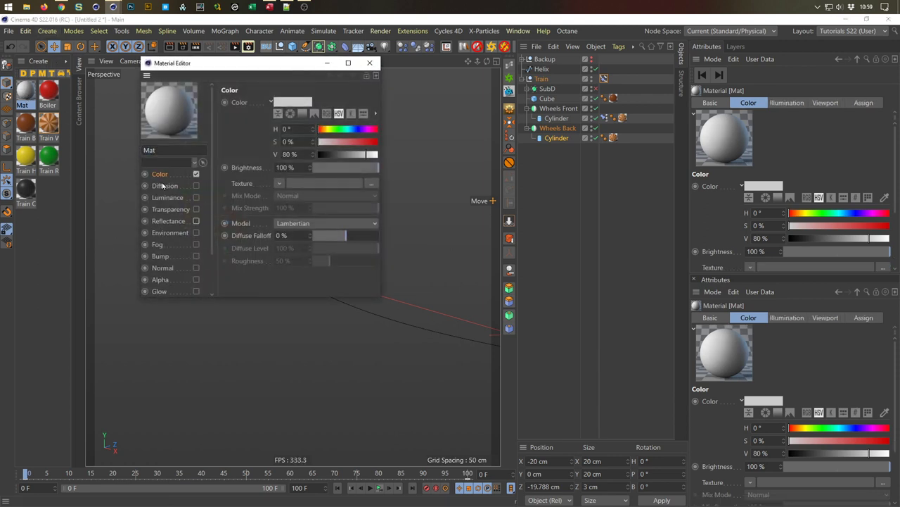
left_click(278, 185)
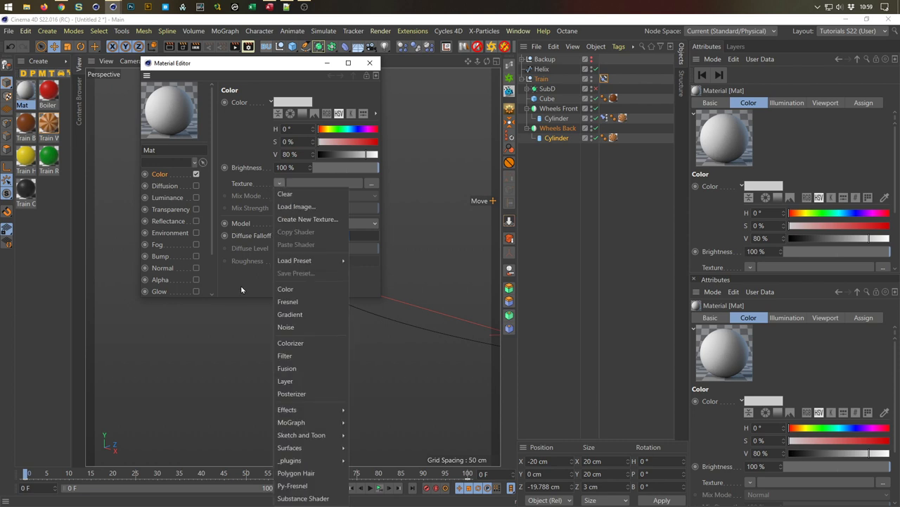
mouse_move(320, 448)
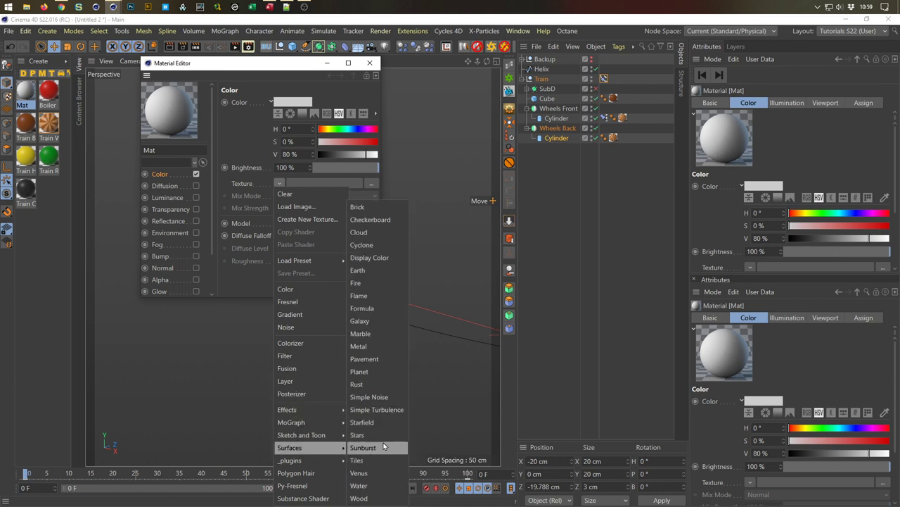
left_click(368, 220)
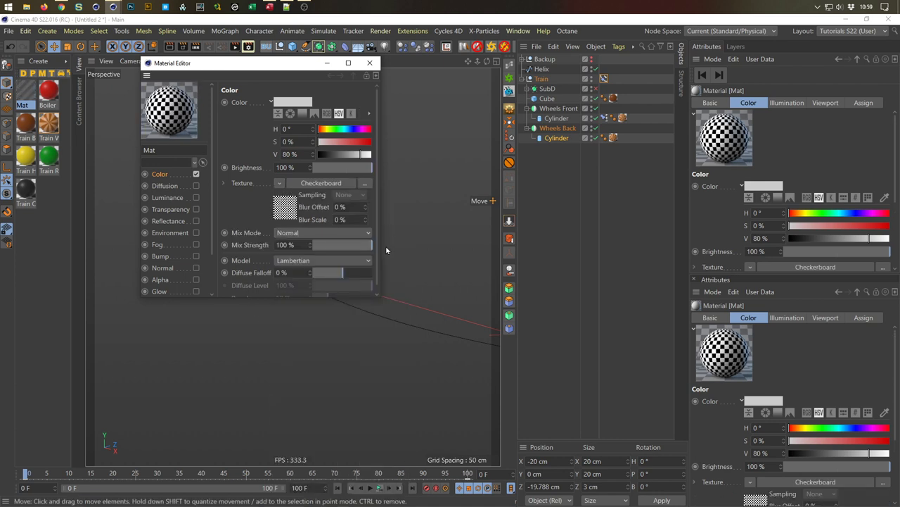
left_click(277, 209)
left_click(277, 195)
type("1")
key("Tab")
type("1")
key("Return")
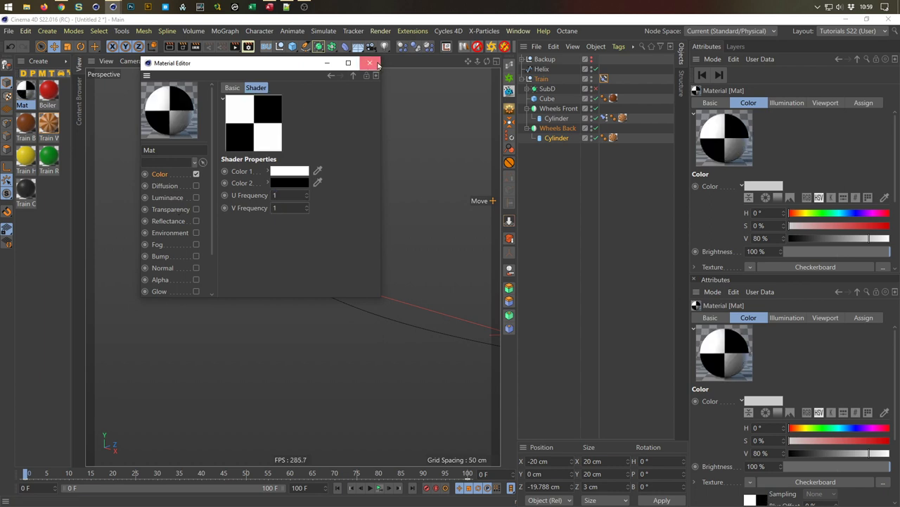
left_click(377, 64)
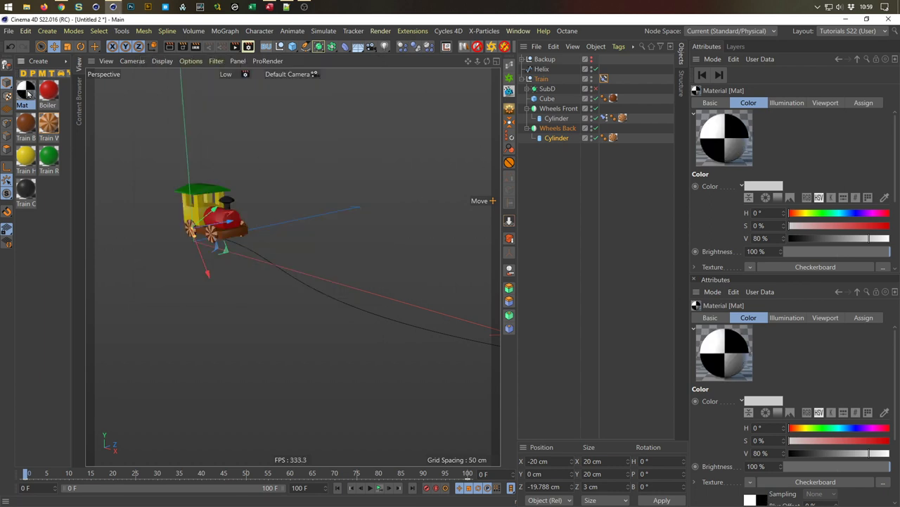
Apply the checkerboard Mat to the train's back and front wheel cylinders.
left_click_drag(28, 93, 615, 140)
left_click_drag(615, 139, 615, 140)
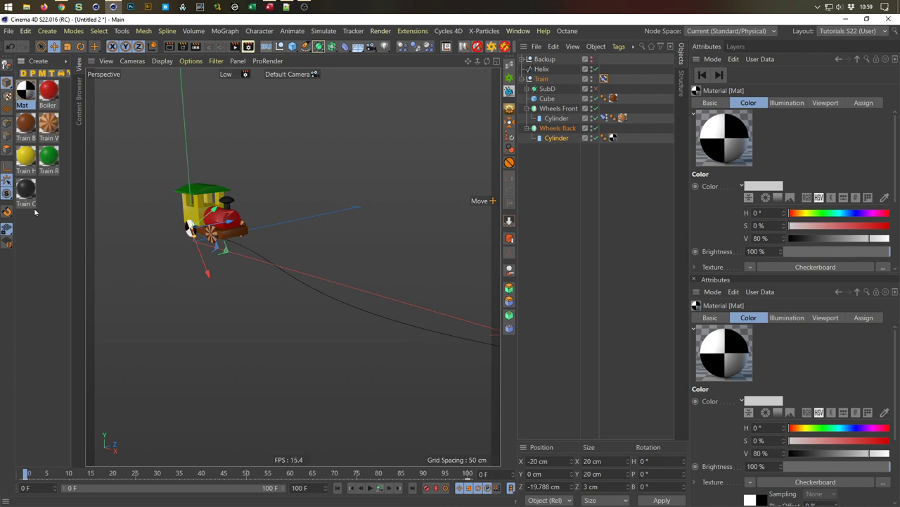
left_click_drag(30, 82, 621, 119)
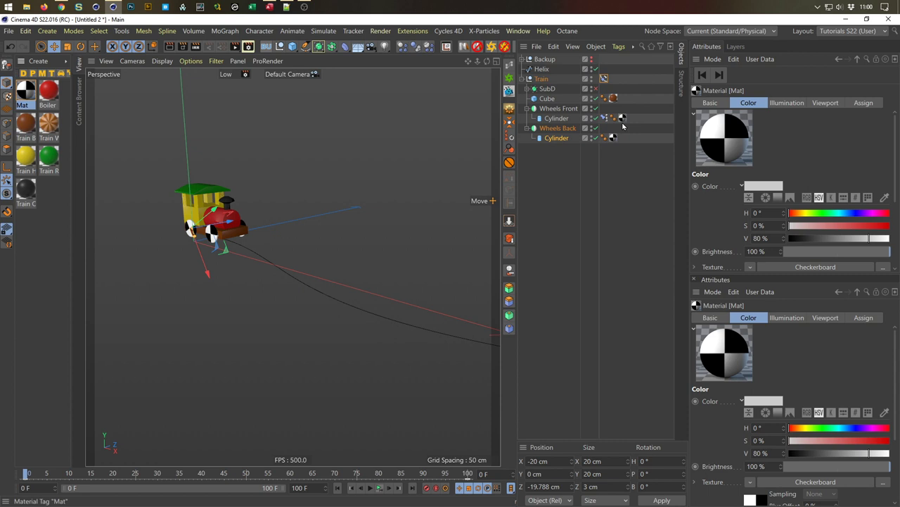
Reposition the train near the spline start, fit the track in view, and preview the animation.
mouse_move(25, 476)
left_mouse_down()
mouse_move(128, 479)
mouse_move(25, 479)
left_mouse_up()
left_click_drag(337, 312, 291, 266)
left_click(434, 378)
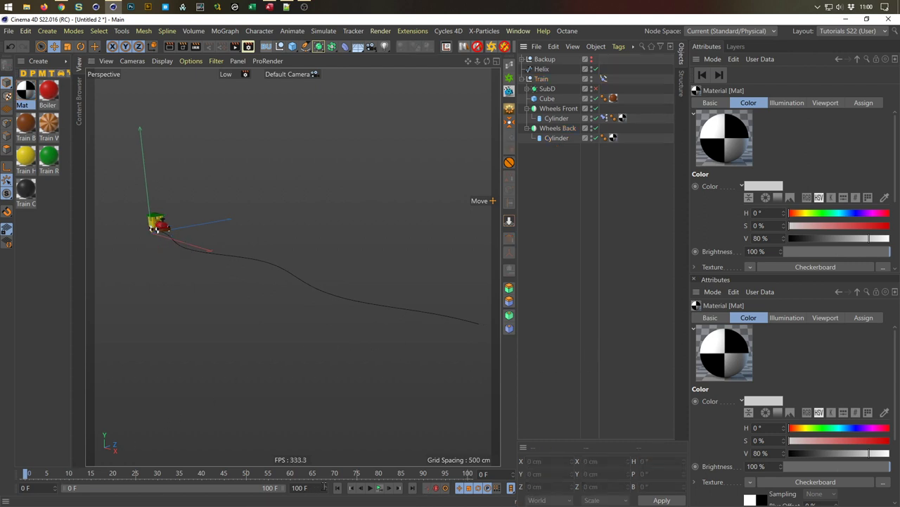
left_click(371, 488)
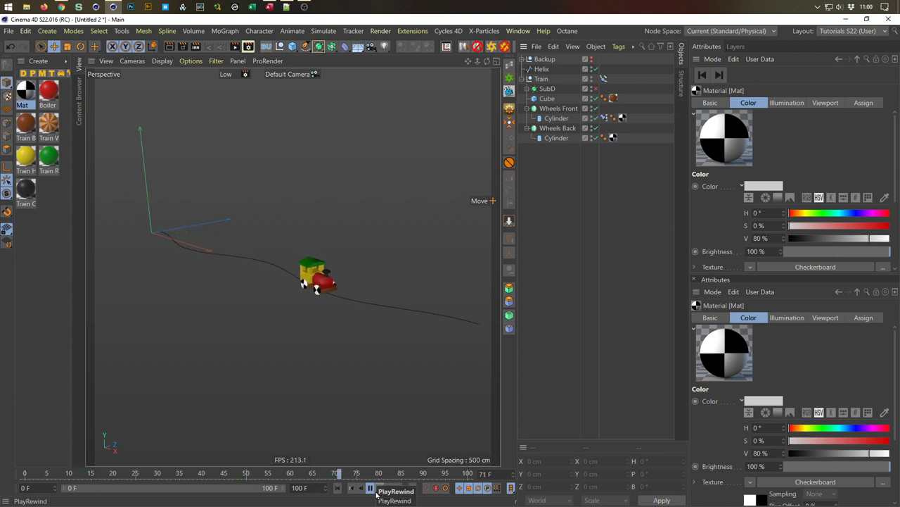
left_click(373, 488)
scroll(168, 208, "up", 10)
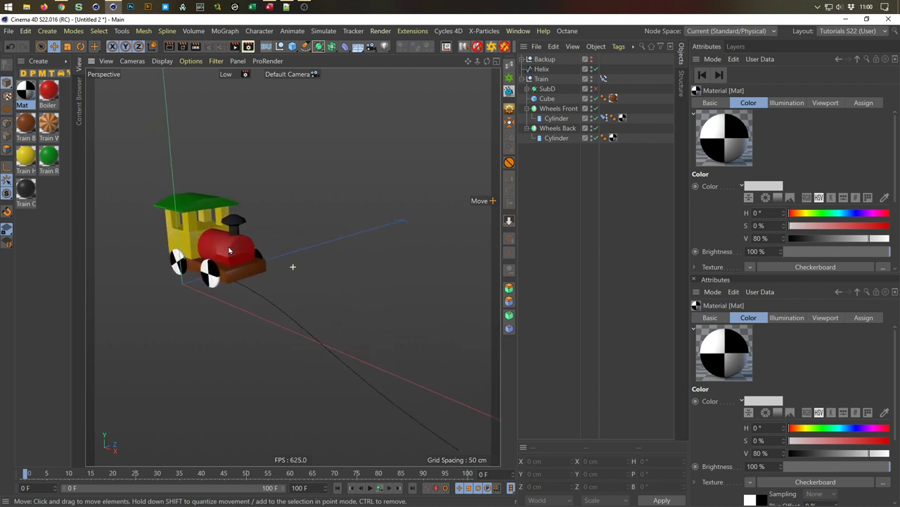
scroll(229, 250, "down", 10)
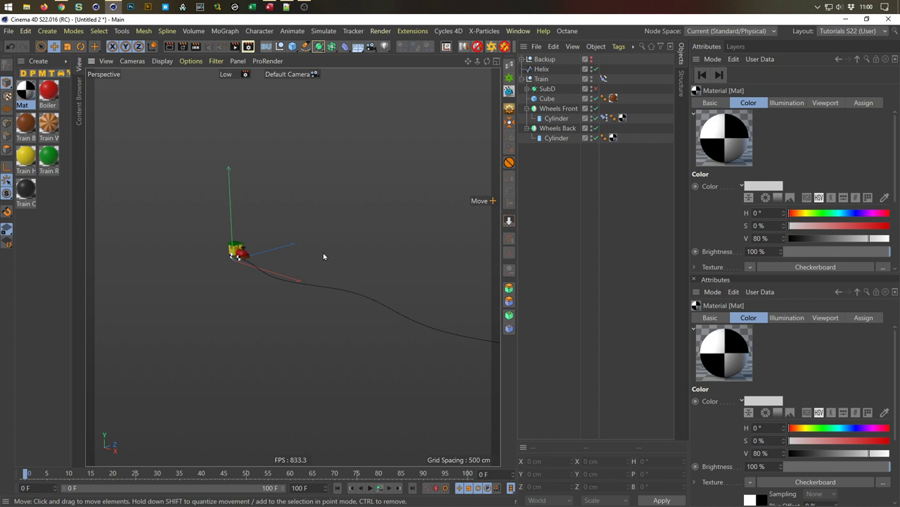
Watch the WOOD TOY LAND loop video in the browser, then minimise it back to Cinema 4D.
left_click(65, 9)
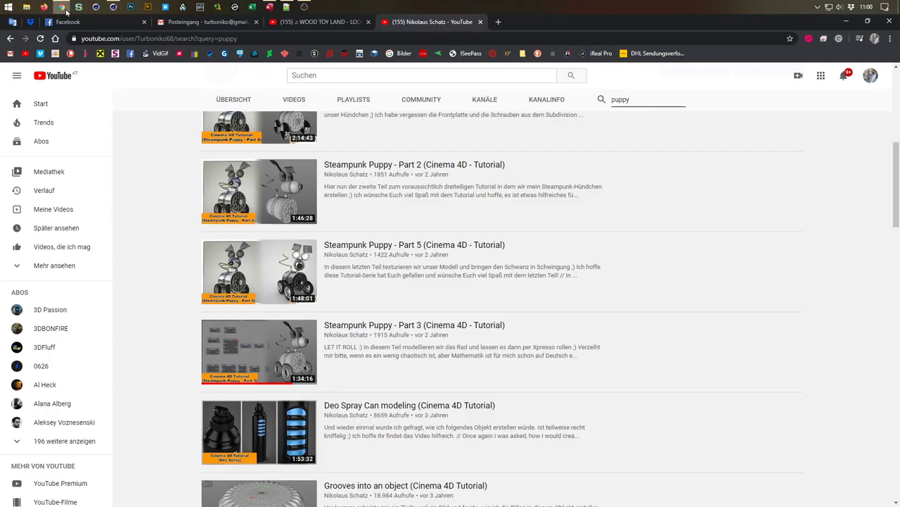
left_click(309, 22)
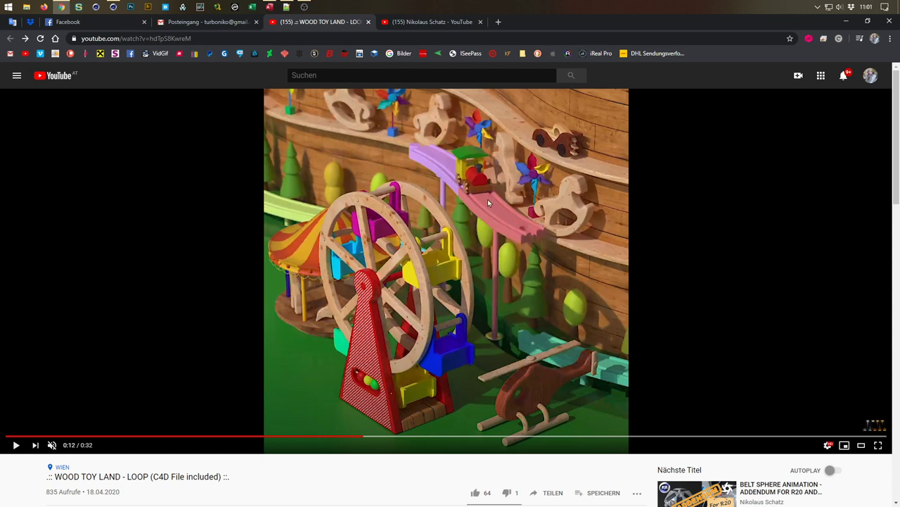
left_click(847, 22)
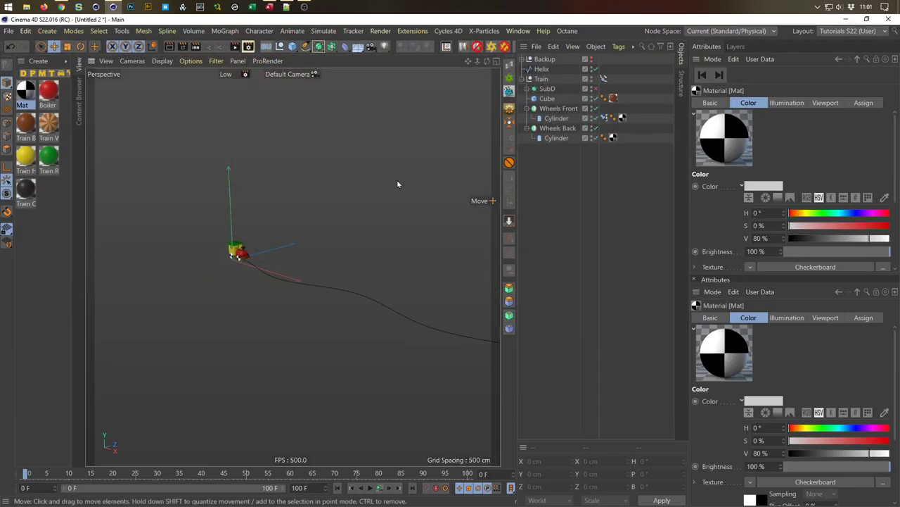
Add a Cube and move it below the Train hierarchy in the Object Manager.
left_click(292, 50)
left_click(382, 74)
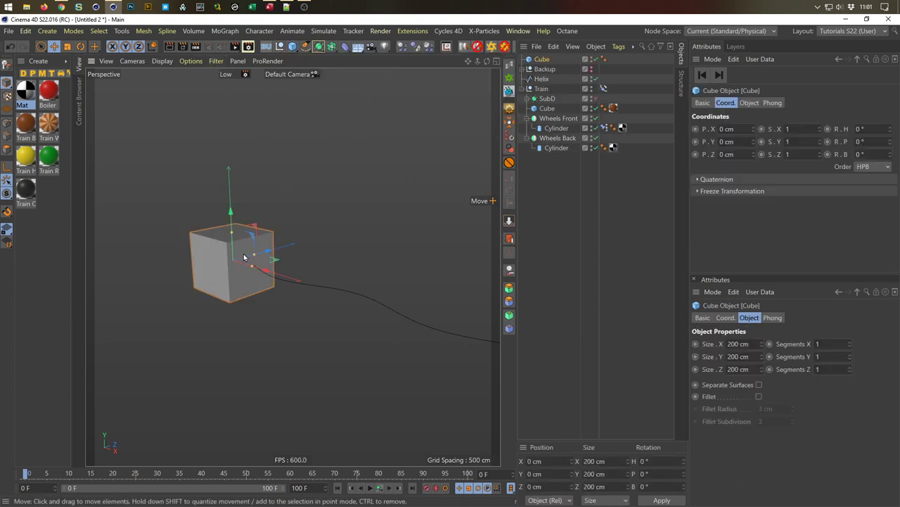
scroll(244, 257, "up", 5)
left_click_drag(224, 210, 211, 225)
left_click_drag(544, 62, 638, 150)
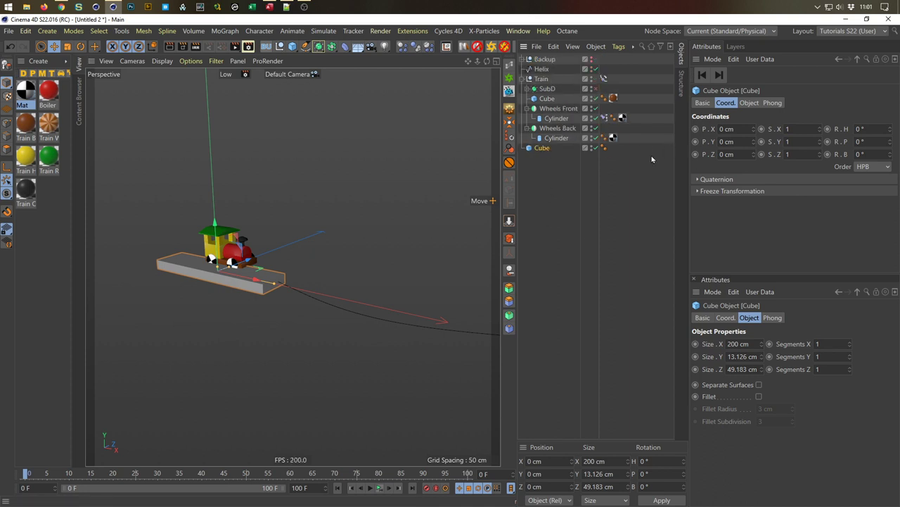
Set the cube's Size Y to 10 cm and Size Z to 60 cm, forming a flat plank.
left_click(750, 103)
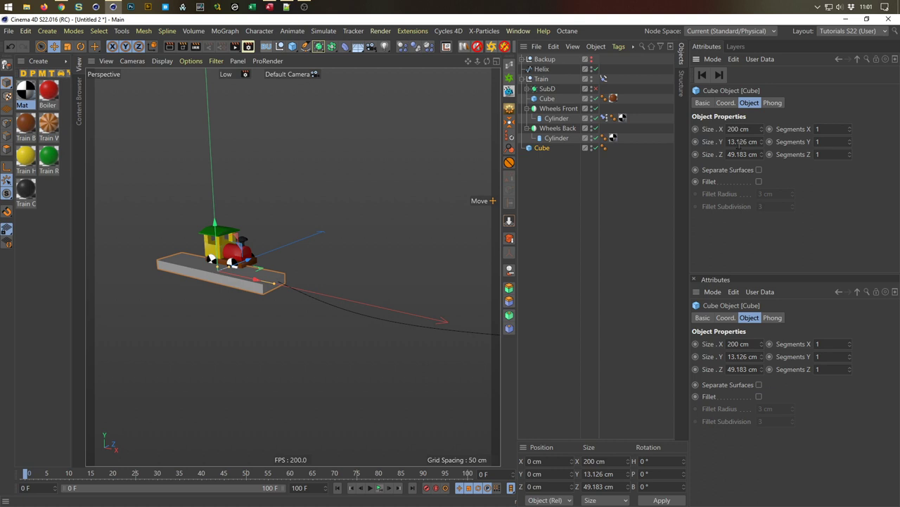
double_click(738, 141)
type("10")
key("Return")
key("Tab")
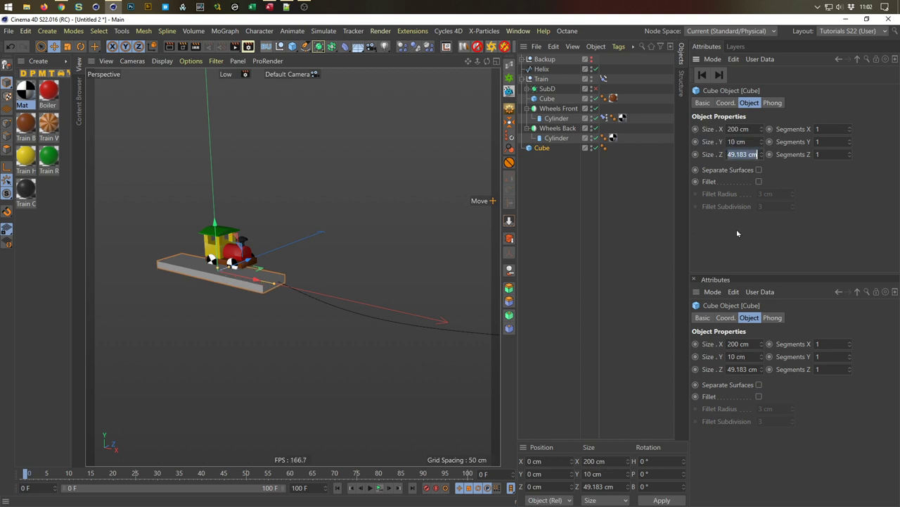
type("60")
key("Return")
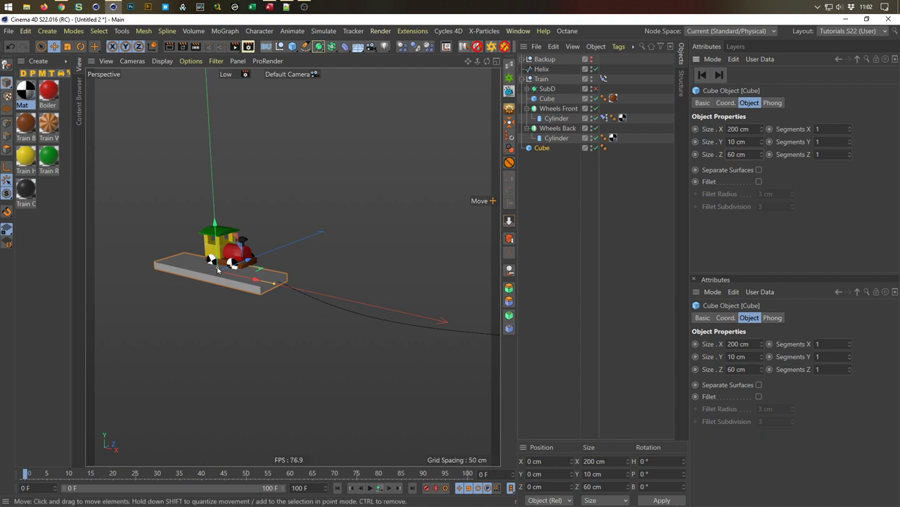
scroll(325, 247, "up", 5)
left_click_drag(325, 247, 239, 263, "alt")
scroll(240, 263, "down", 8)
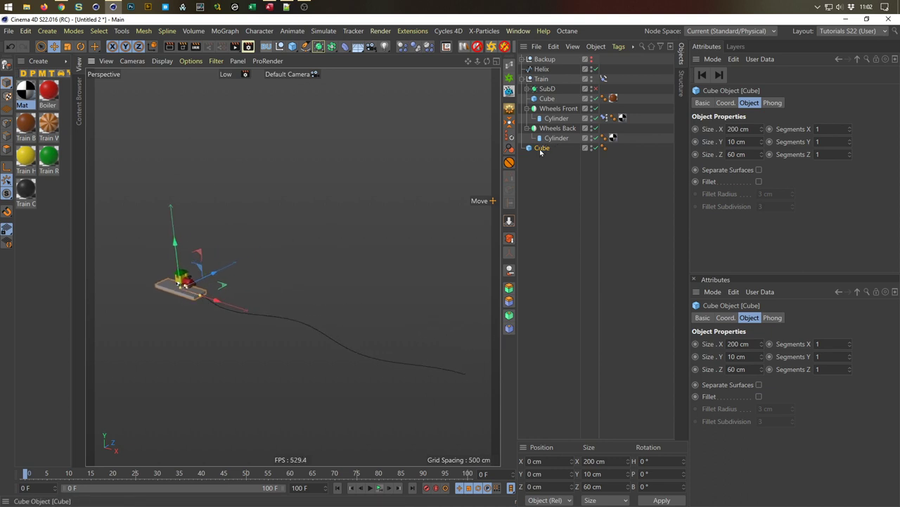
Clone the plank with a new MoGraph Cloner set to Linear mode.
left_click(226, 31)
left_click(234, 65, "alt")
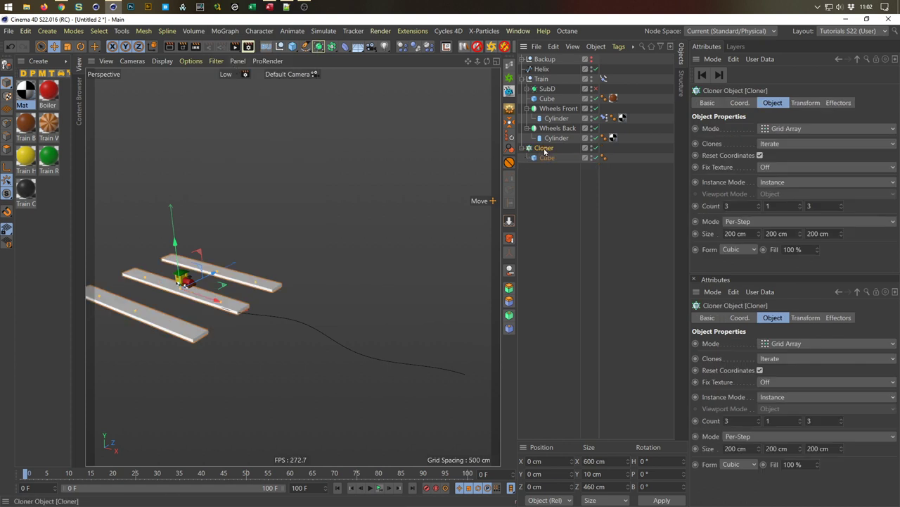
left_click(797, 129)
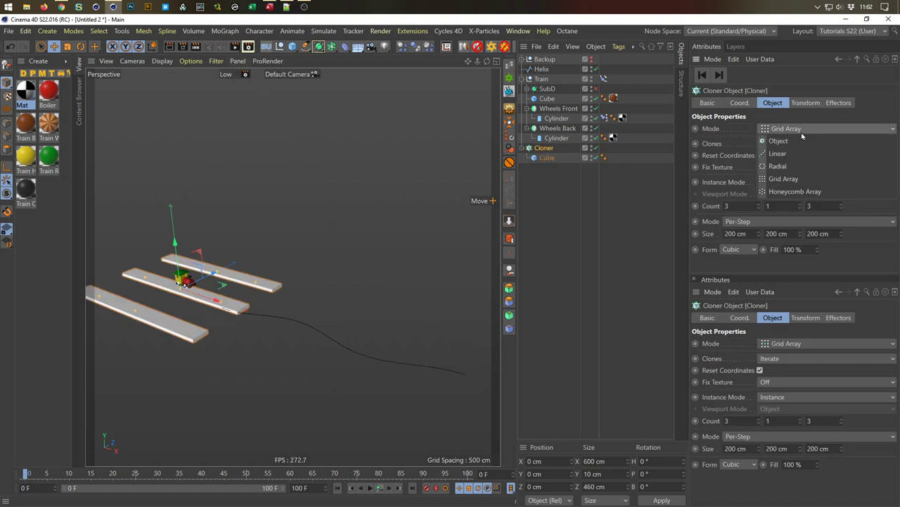
left_click(781, 154)
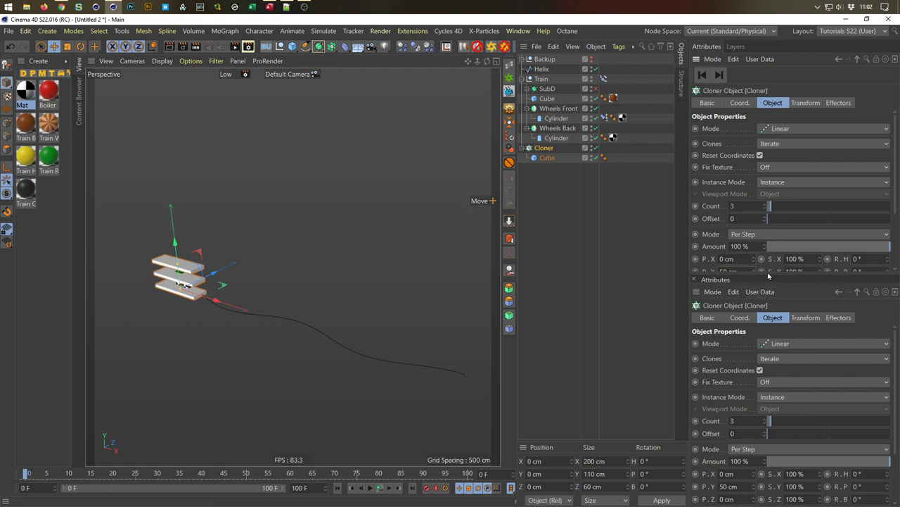
Space the clones 200 cm along X and 0 cm in Y, with a count of 6.
left_click_drag(767, 274, 767, 332)
double_click(730, 272)
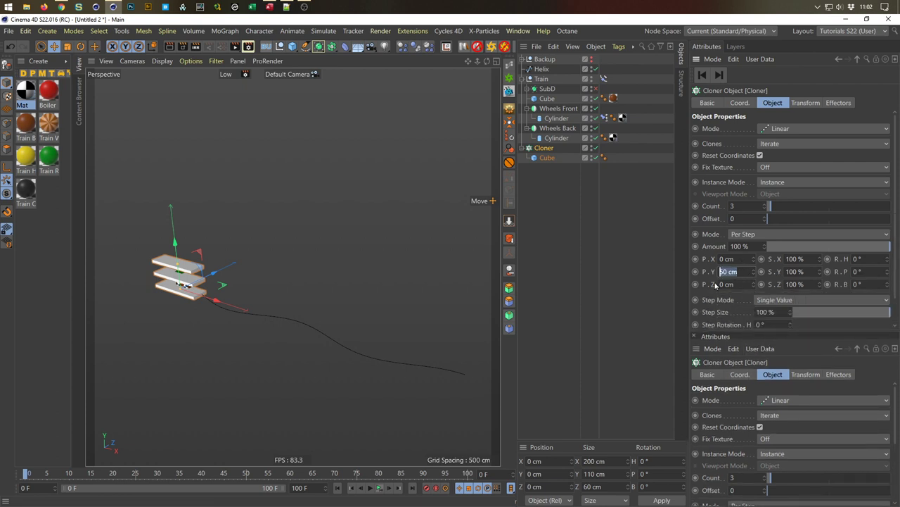
double_click(738, 259)
type("200")
key("Tab")
type("0")
key("Return")
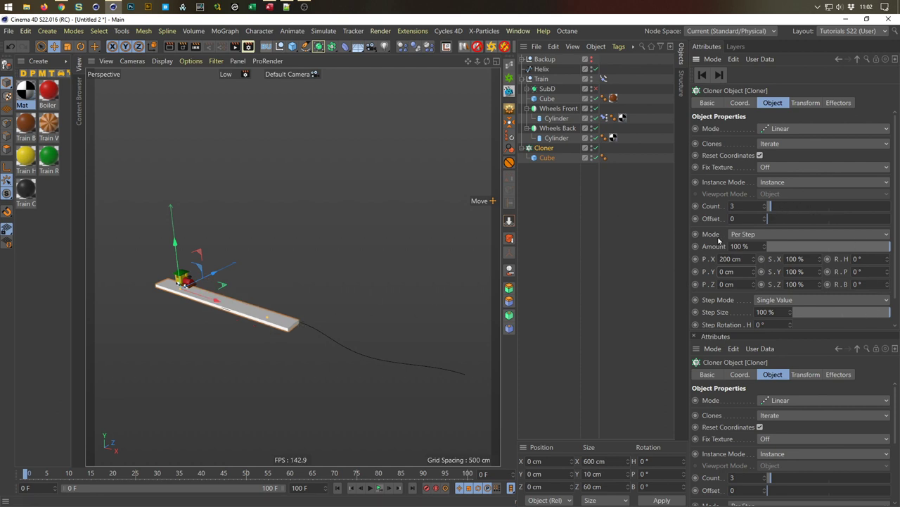
left_click_drag(766, 209, 774, 209)
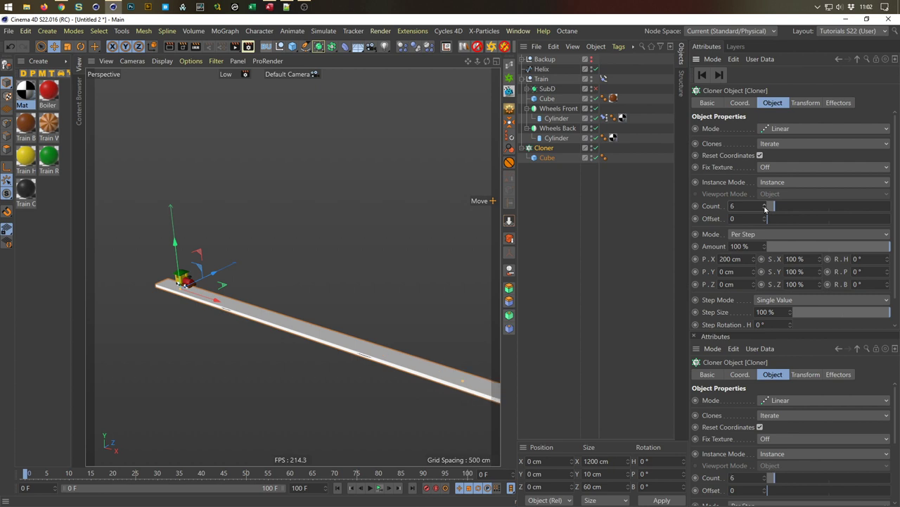
scroll(292, 378, "down", 3)
scroll(298, 351, "up", 6)
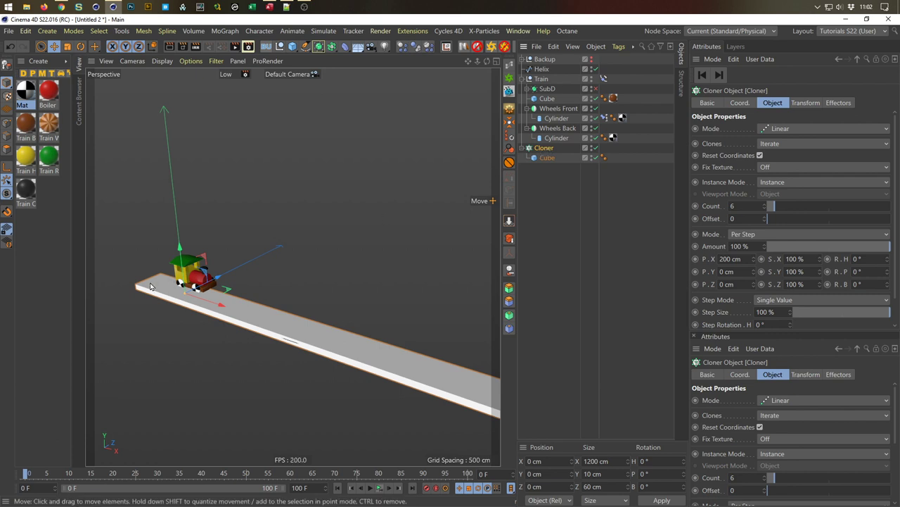
Group the Cloner under a new Null with Alt+G.
left_click(547, 158)
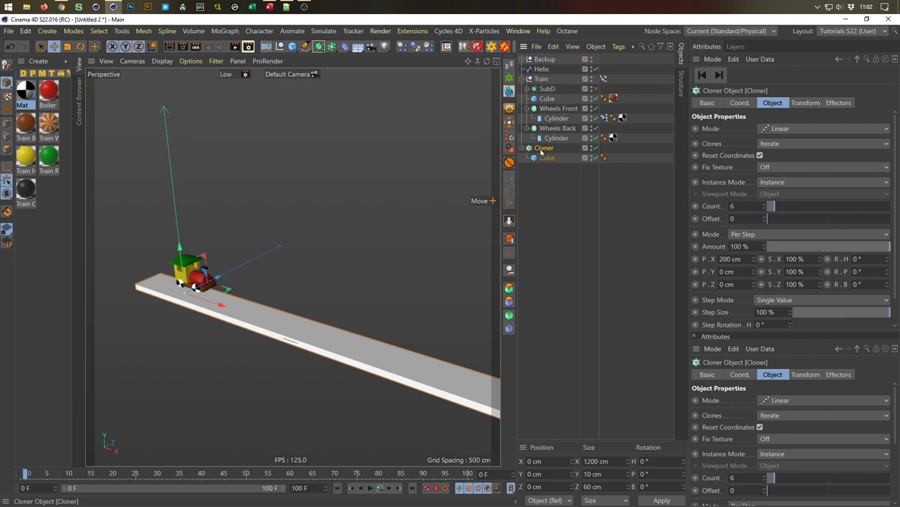
key("alt+g")
left_click(529, 147)
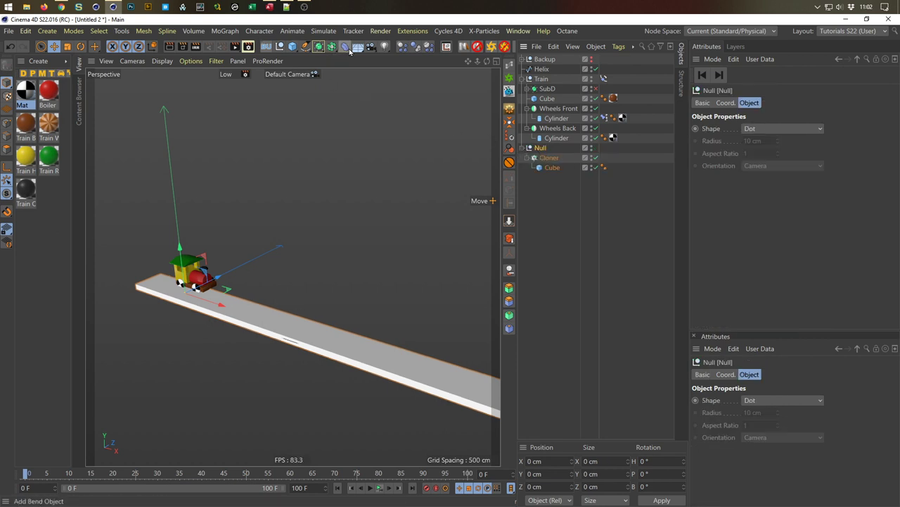
Add a Spline Wrap deformer under the Null and set Helix as its spline.
left_click(348, 50)
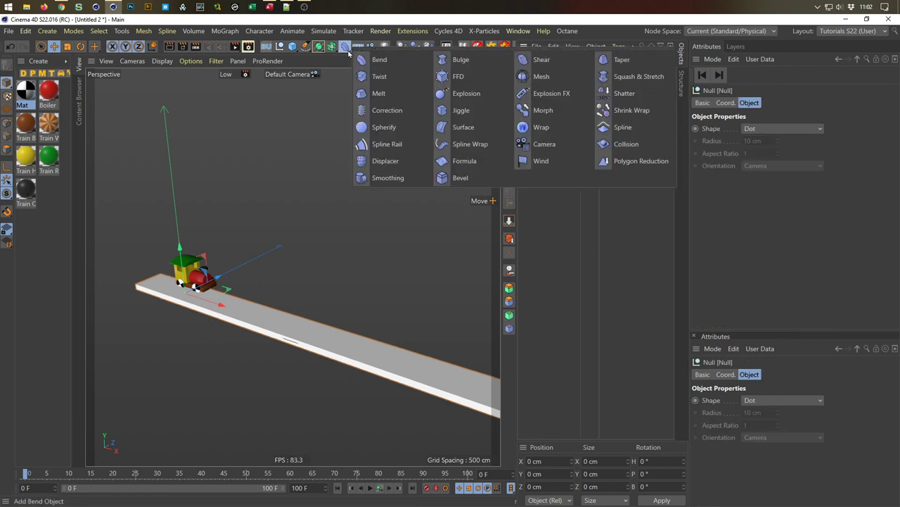
left_click(460, 145, "shift")
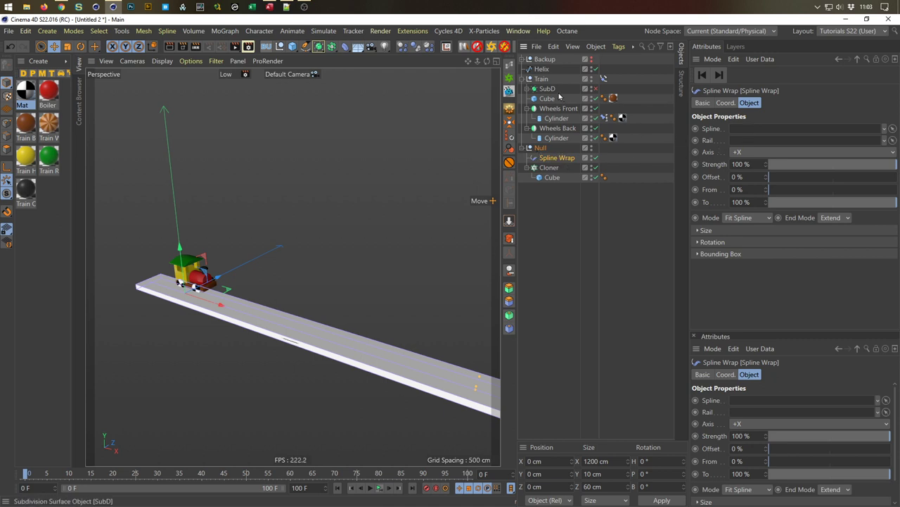
left_click_drag(737, 132, 738, 130)
left_click_drag(253, 274, 214, 292, "alt")
right_click_drag(213, 292, 321, 311, "alt")
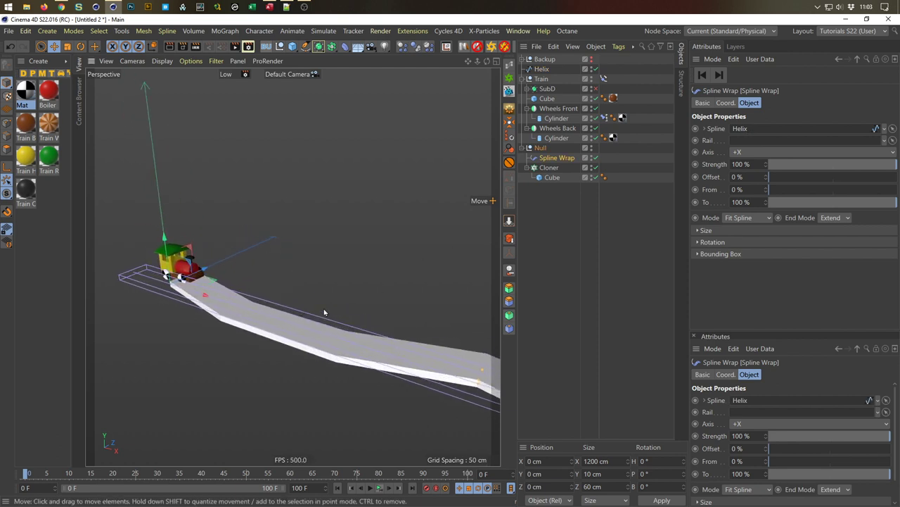
Show mesh edge lines and raise the plank cube's X segments to 9 for a smooth bend.
left_click(552, 178)
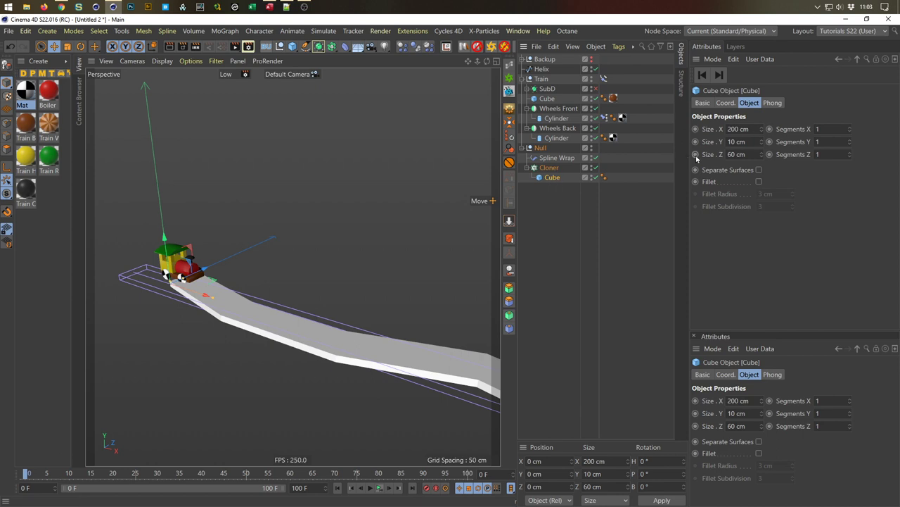
key("n")
key("b")
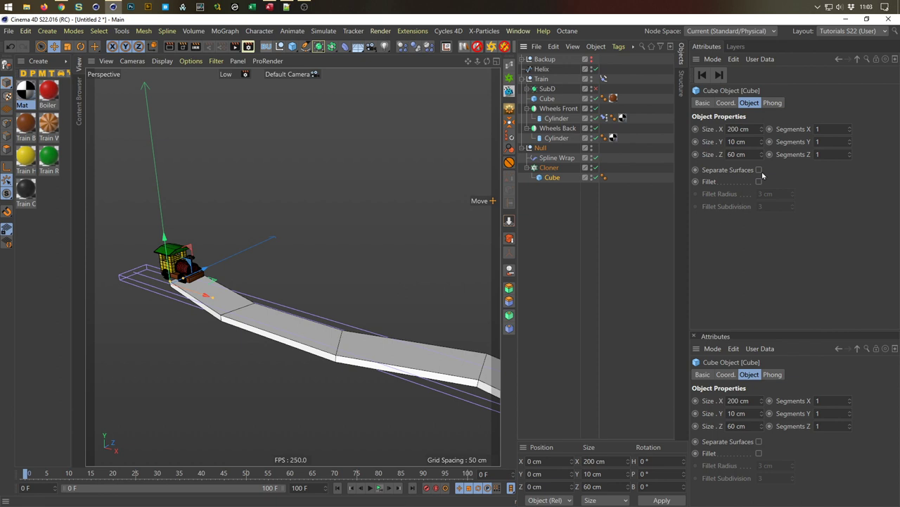
left_click_drag(850, 132, 850, 132)
left_click(849, 131)
left_click(850, 131)
scroll(295, 343, "down", 4)
middle_click_drag(390, 342, 296, 341, "alt")
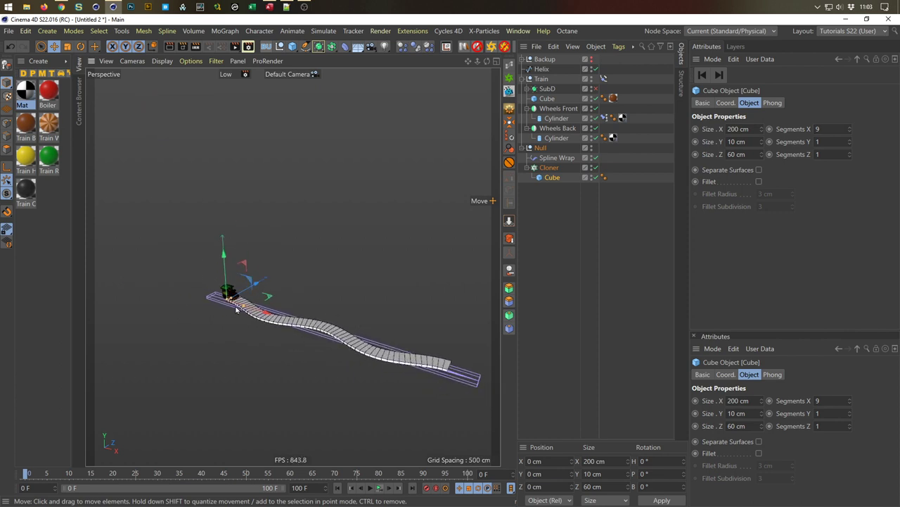
scroll(304, 287, "up", 5)
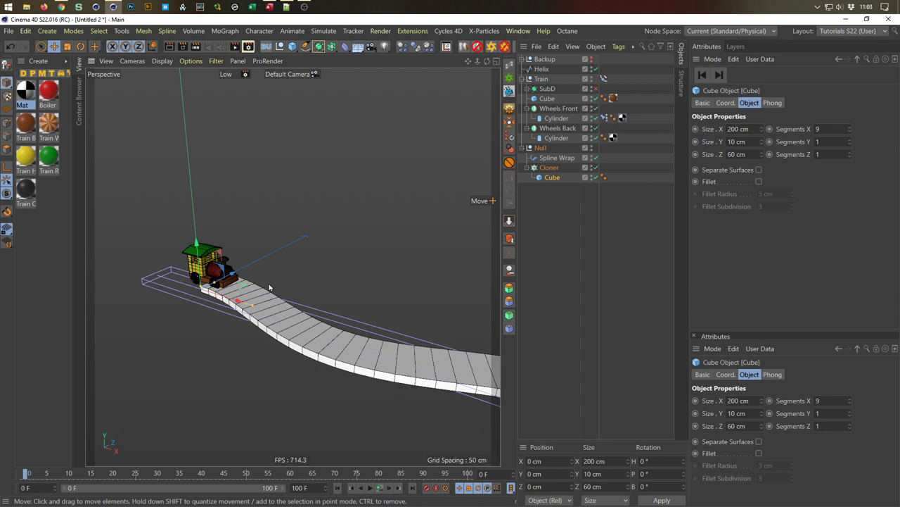
left_click_drag(269, 287, 254, 304, "alt")
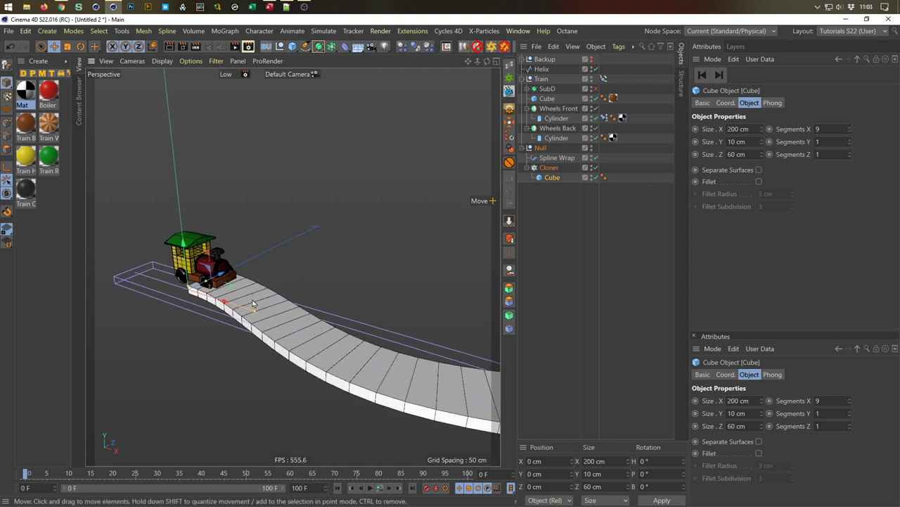
left_click(523, 150)
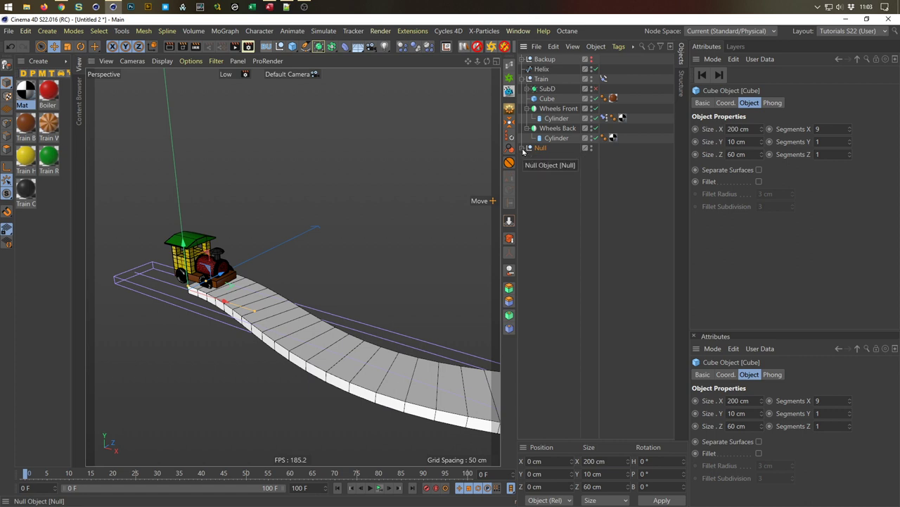
scroll(219, 296, "up", 5)
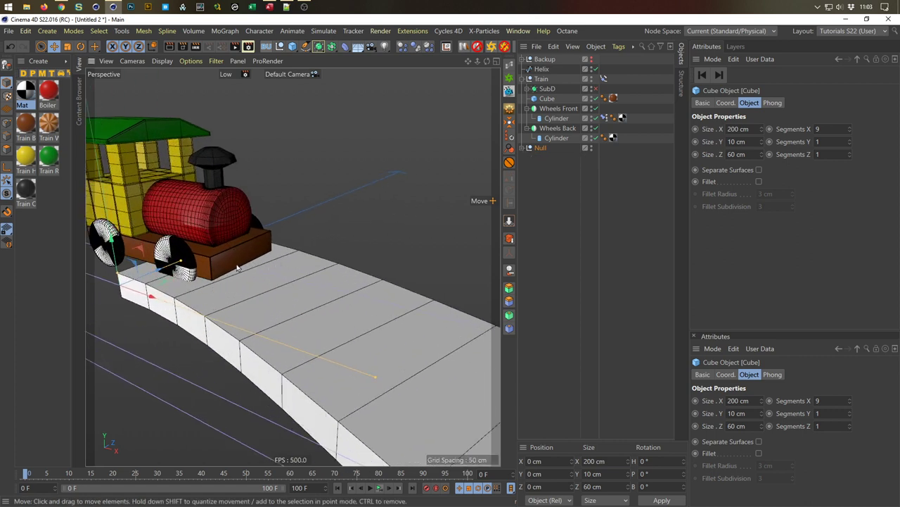
scroll(316, 293, "down", 8)
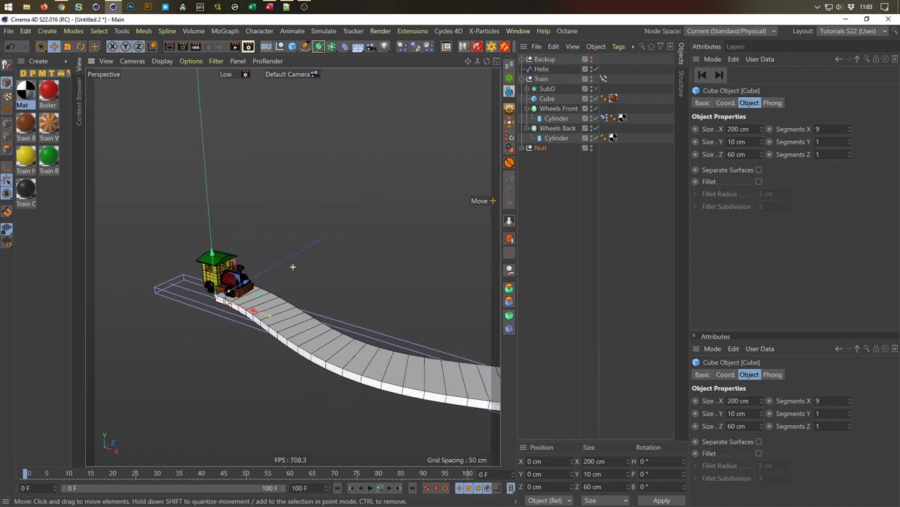
left_click(523, 150)
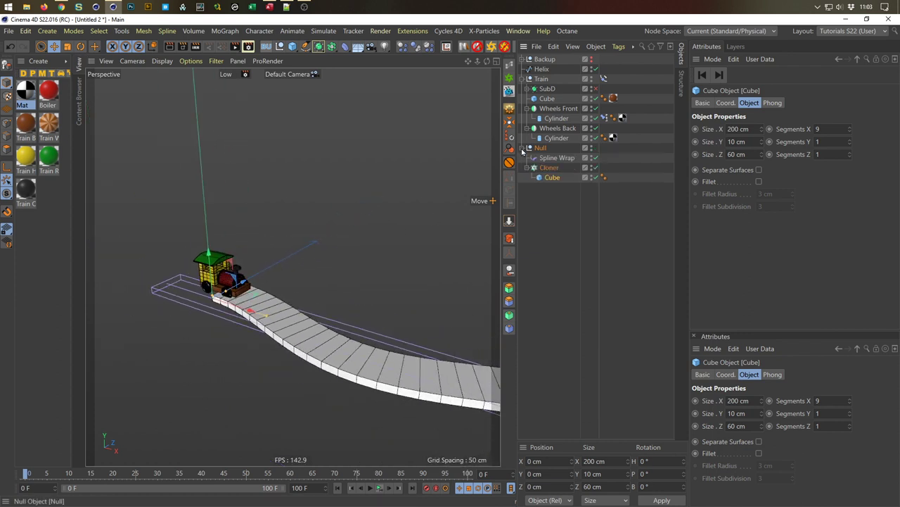
Delete the accidental Helix.1 copy, leaving the original Helix driving the Spline Wrap.
left_click(541, 69)
left_click_drag(544, 72, 546, 72, "ctrl")
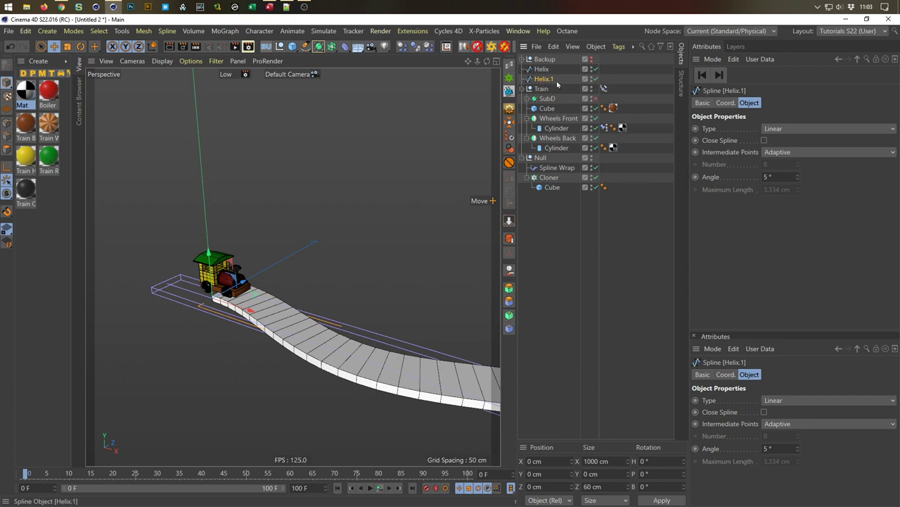
left_click(549, 177)
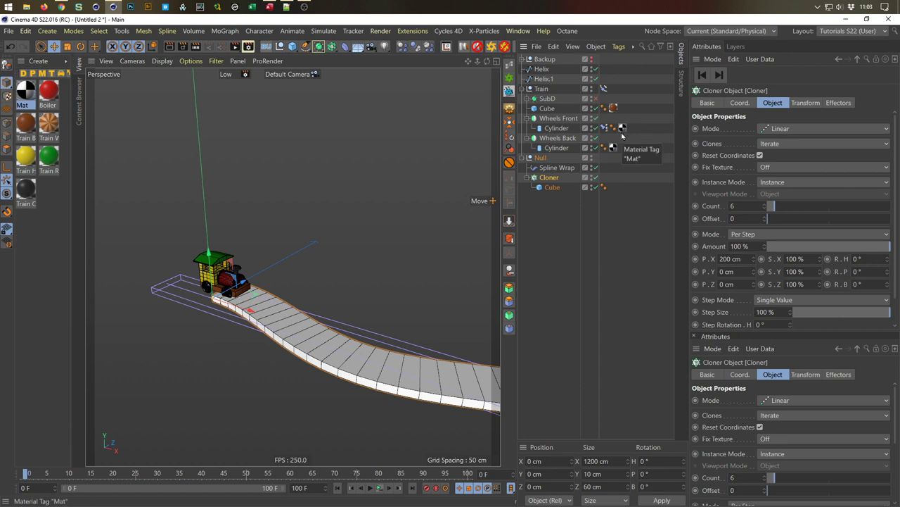
left_click(556, 169)
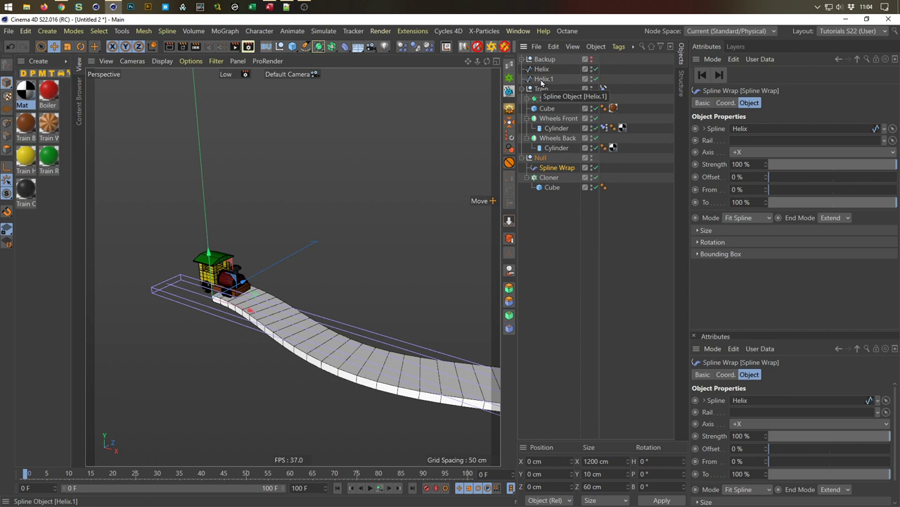
left_click(542, 79)
key("Delete")
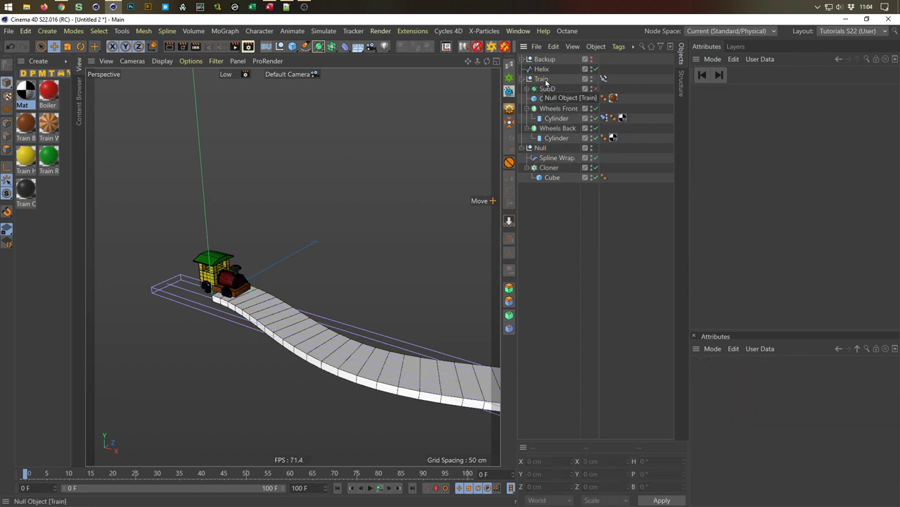
left_click(549, 168)
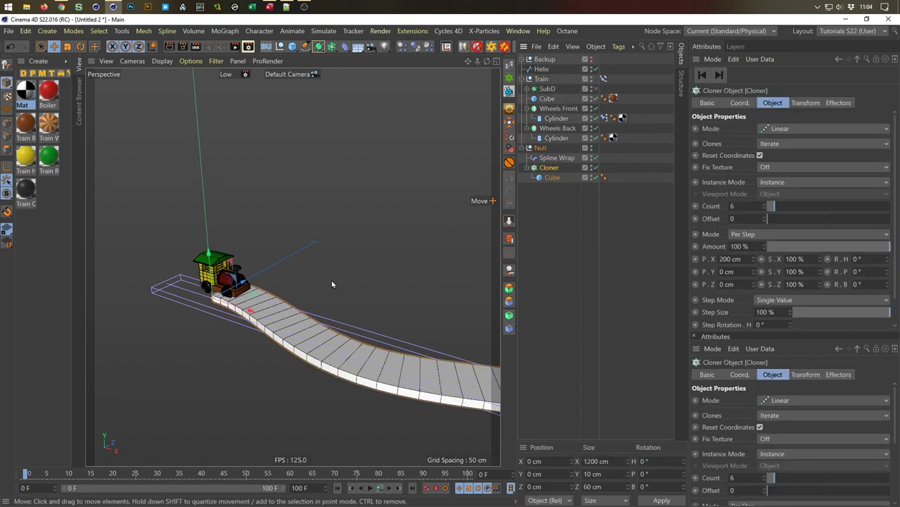
middle_click(332, 280)
middle_click(249, 332)
scroll(250, 334, "up", 5)
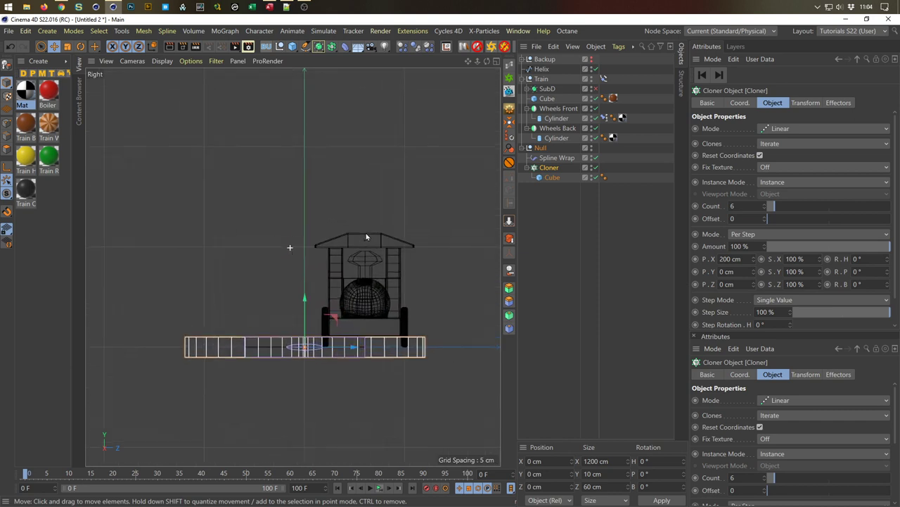
left_click_drag(308, 323, 312, 328)
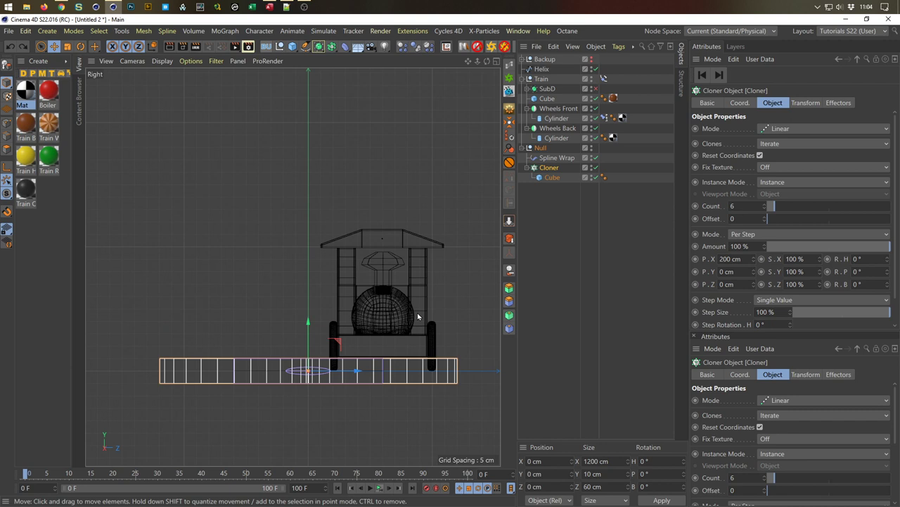
left_click(541, 149)
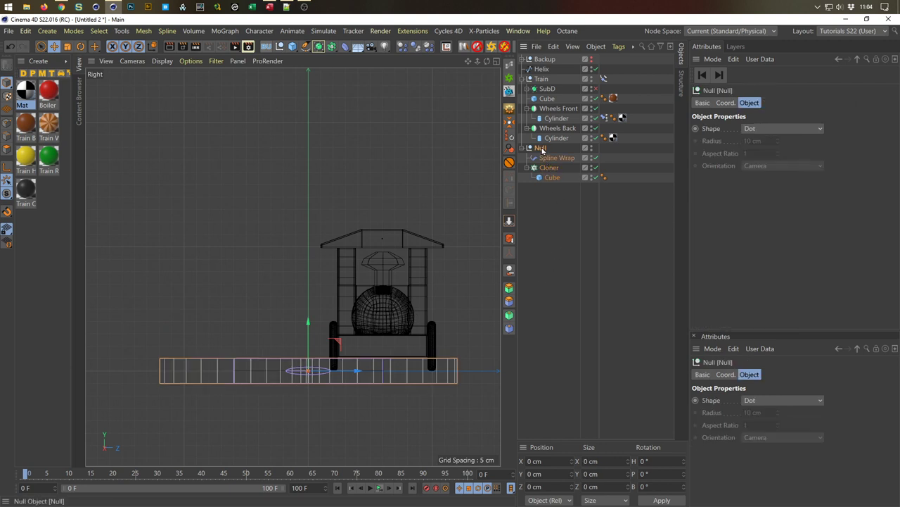
left_click_drag(307, 322, 310, 335)
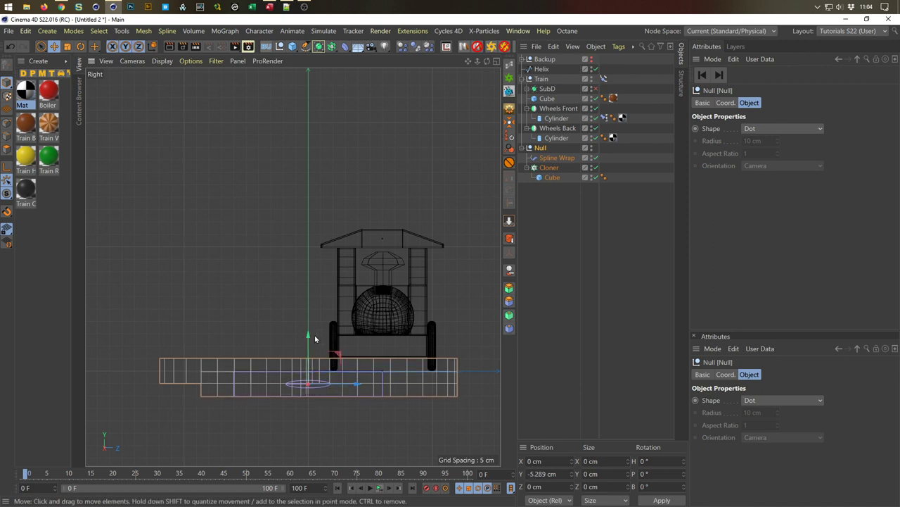
middle_click(315, 339)
middle_click(204, 214)
left_click_drag(268, 282, 229, 342, "alt")
left_click_drag(228, 343, 261, 307, "alt")
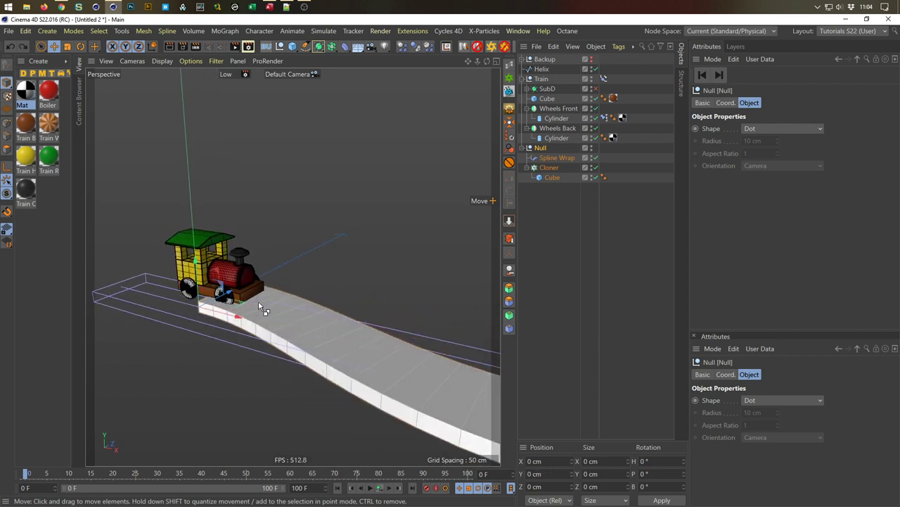
left_click(549, 168)
left_click(541, 150)
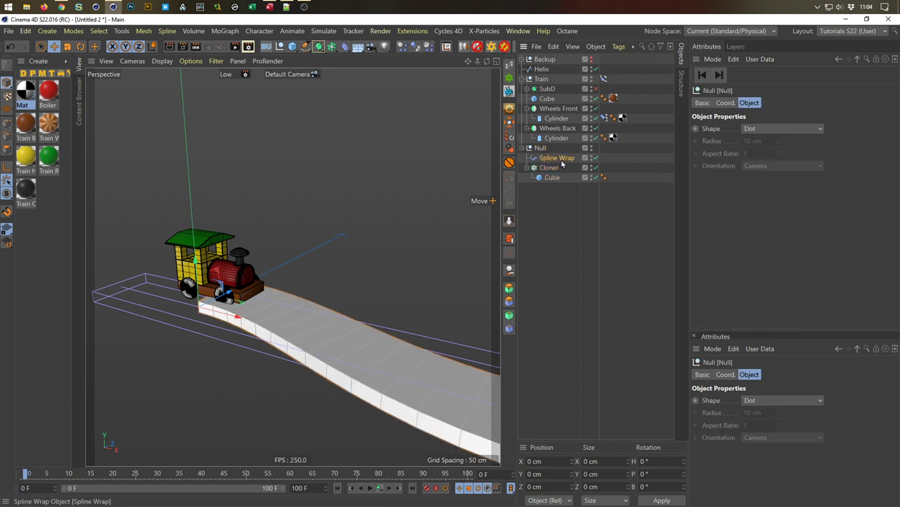
left_click(559, 158)
Duplicate Helix as Helix.1 and set it as the Spline Wrap's spline.
left_click(542, 69)
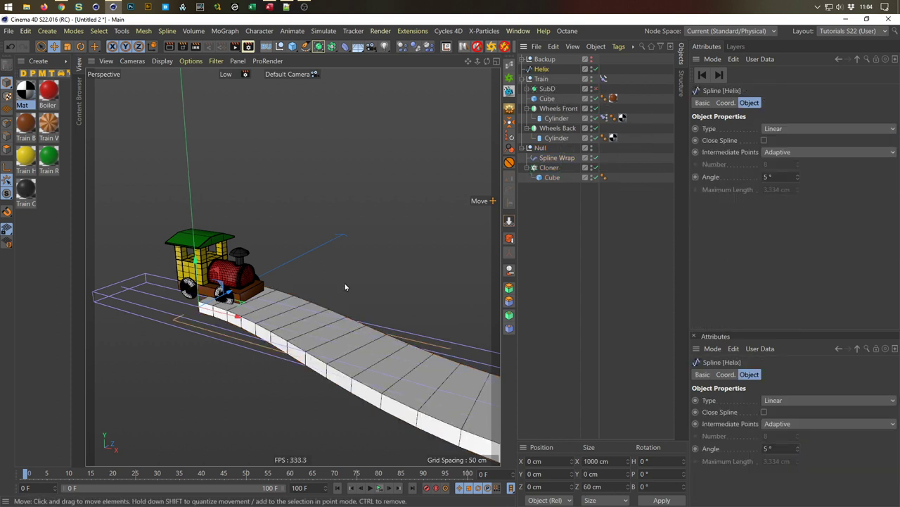
left_click_drag(197, 264, 268, 278)
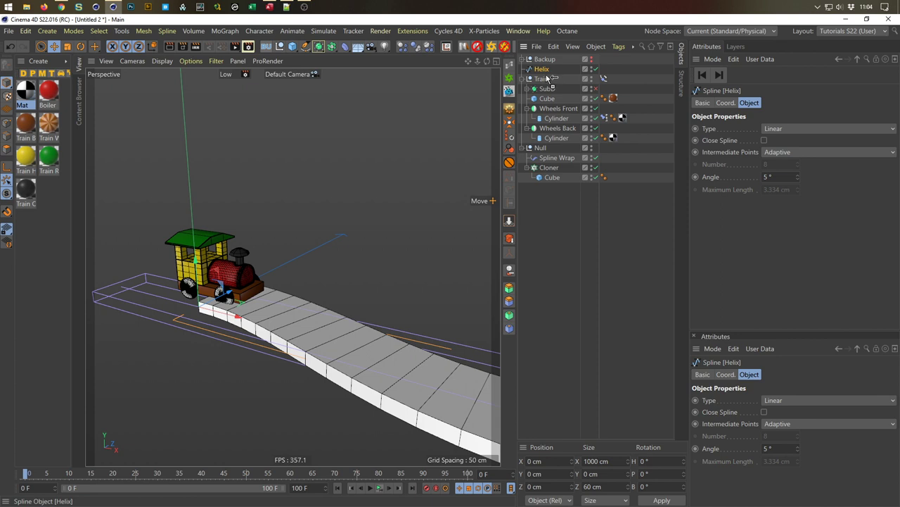
left_click_drag(550, 78, 549, 78, "ctrl")
left_click(556, 168)
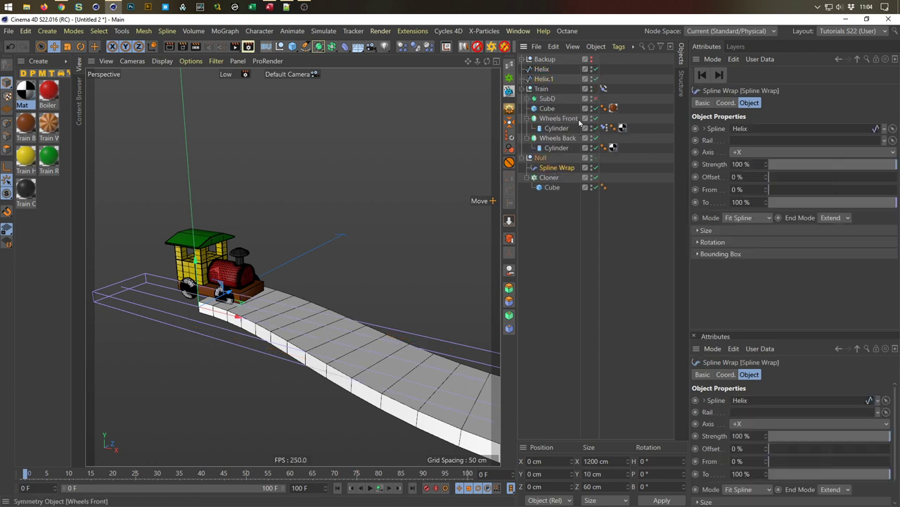
left_click_drag(746, 132, 744, 129)
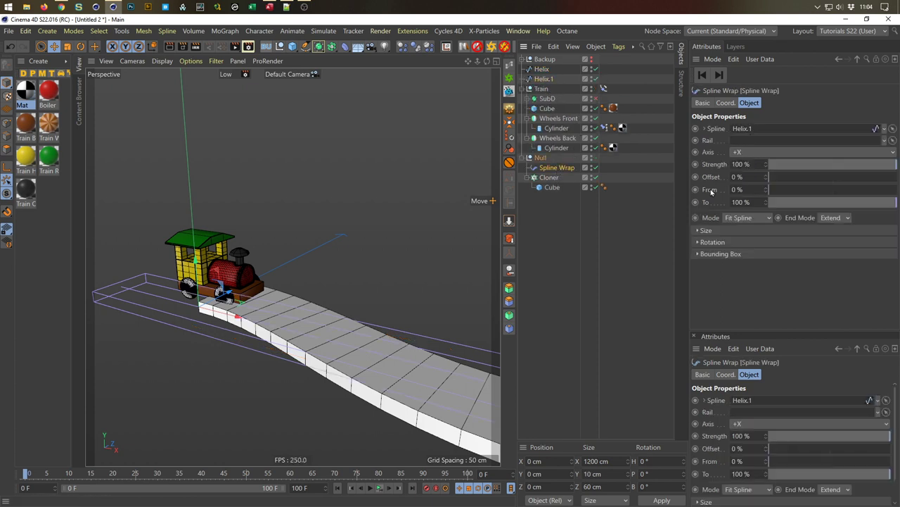
In the Right view, lower Helix.1 to Position Y -5 cm below the train.
middle_click(269, 358)
middle_click(269, 359)
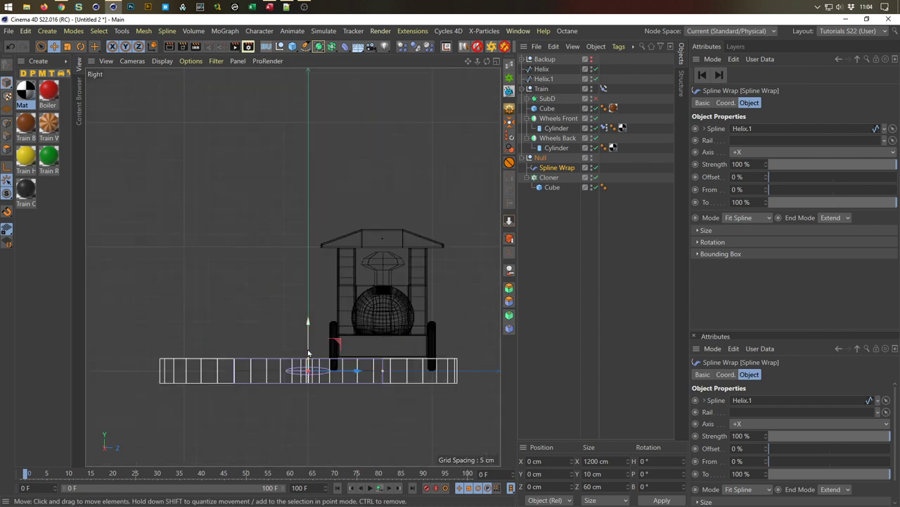
scroll(347, 326, "up", 3)
left_click(546, 80)
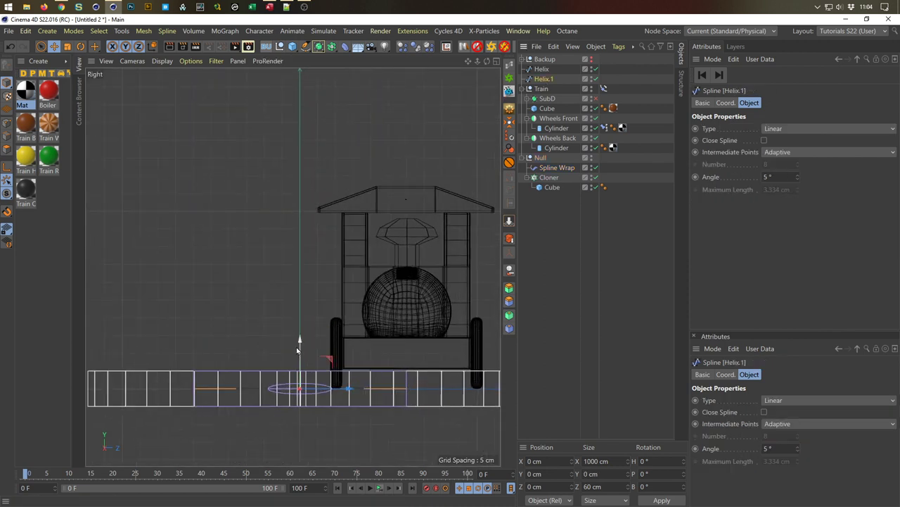
key("x")
key("z")
left_click_drag(299, 342, 301, 360)
key("x")
left_click_drag(553, 473, 528, 474)
type("-5")
key("Return")
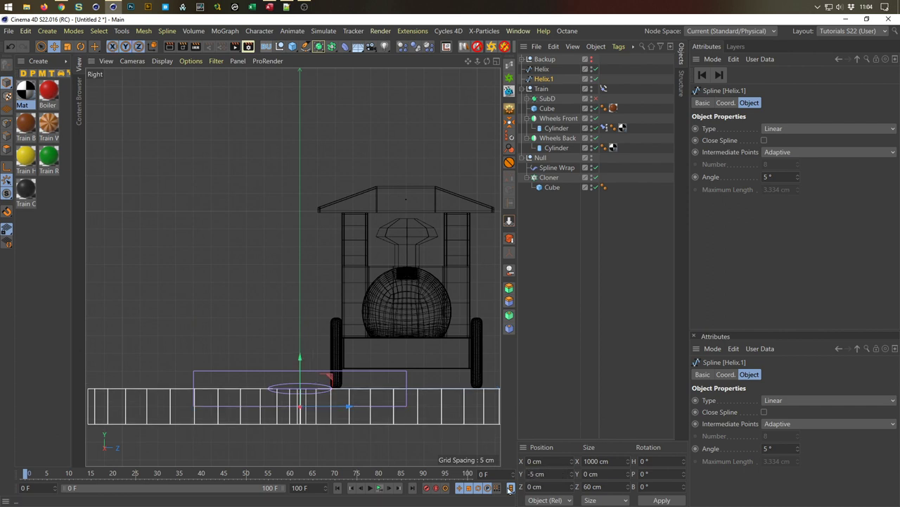
Return to the Perspective view and orbit to look down on the lowered curving track.
middle_click(381, 286)
middle_click(222, 253)
scroll(299, 291, "up", 2)
left_click_drag(298, 291, 171, 332, "alt")
scroll(101, 356, "down", 4)
scroll(100, 355, "down", 2)
left_click_drag(100, 356, 289, 293, "alt")
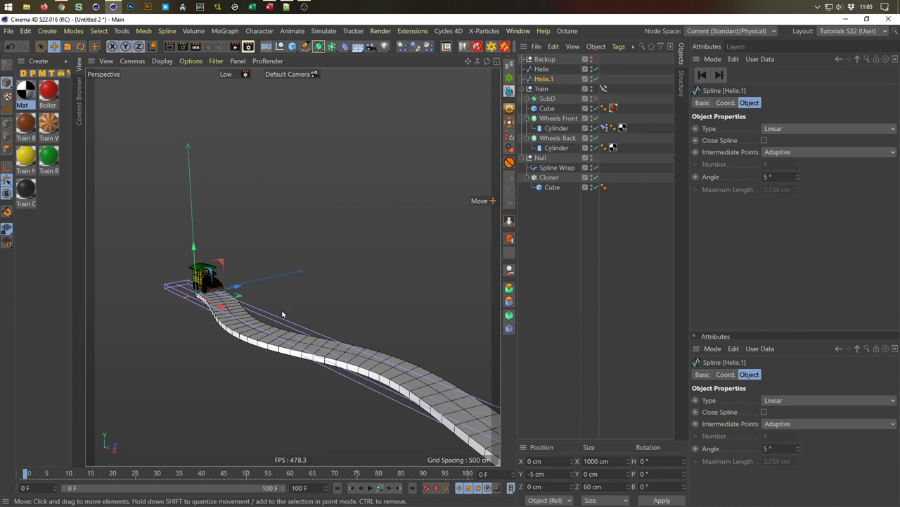
Toggle the Spline Wrap, switch to smooth shading without lines, and play the train animation.
left_click(594, 167)
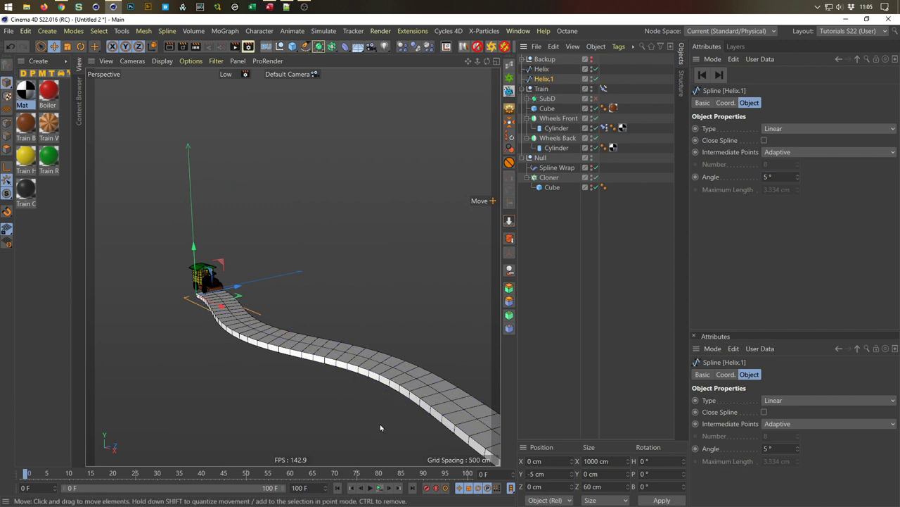
scroll(239, 298, "up", 2)
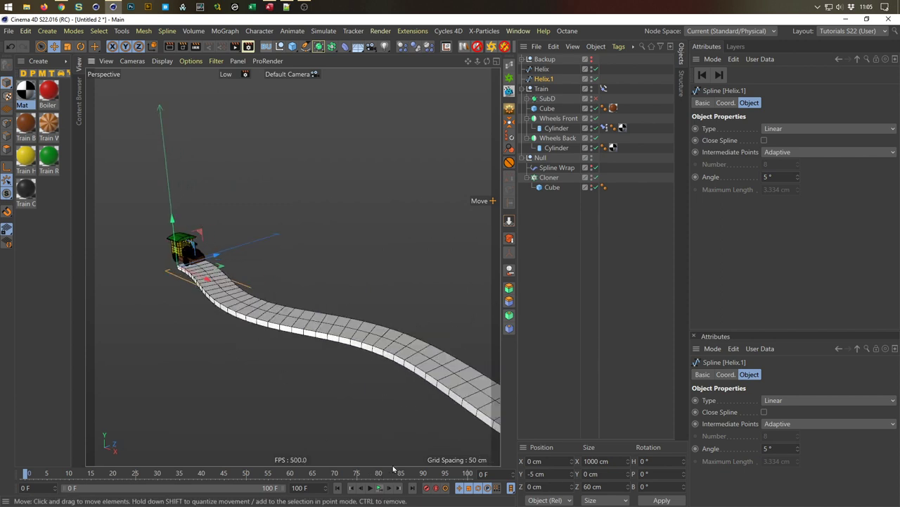
key("n")
key("a")
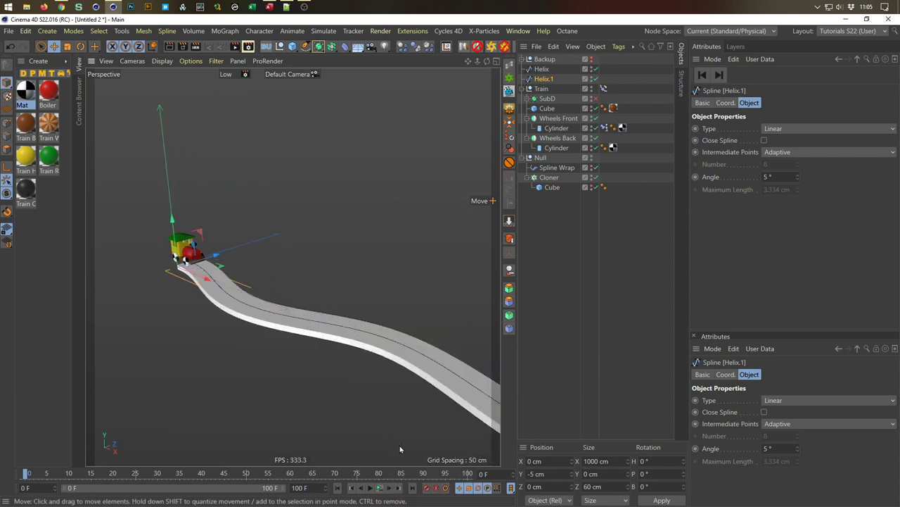
left_click(379, 488)
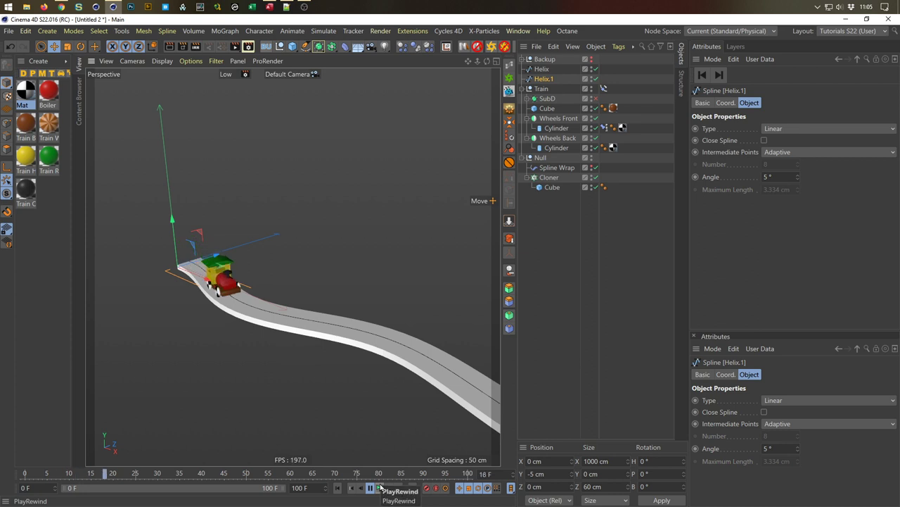
left_click(379, 487)
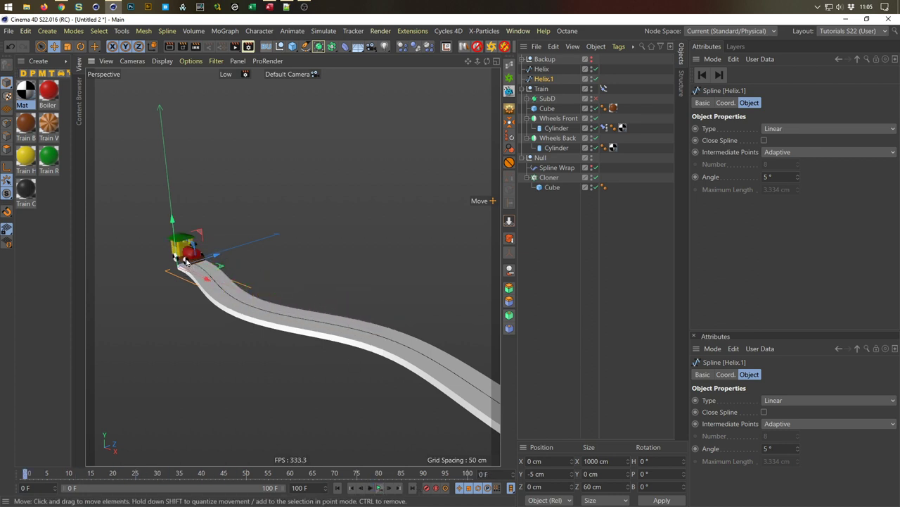
Edit the back wheels' Cylinder bank rotation keyframe at the last frame, entering 360.
left_click(555, 149)
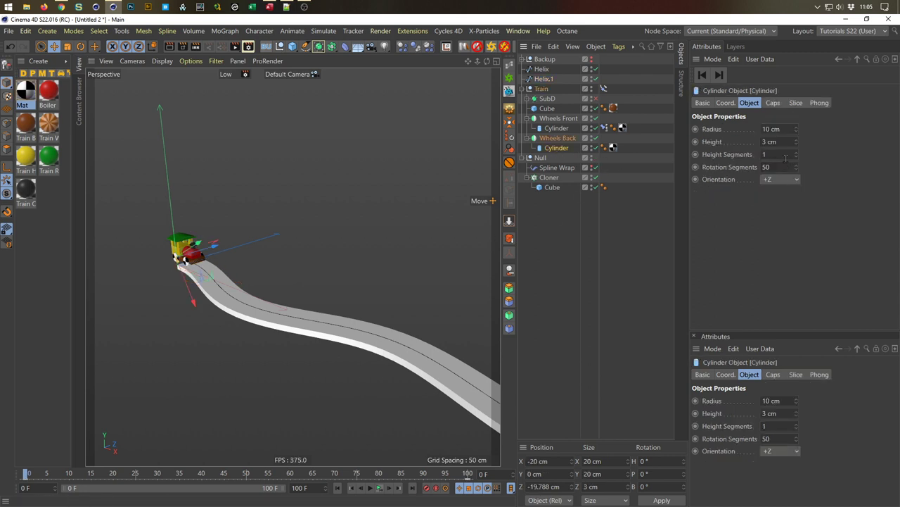
left_click(730, 103)
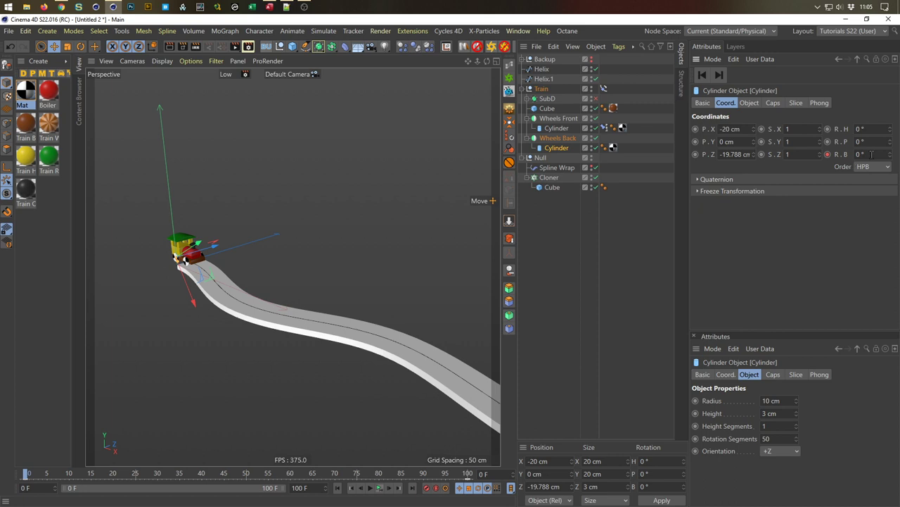
left_click(719, 74)
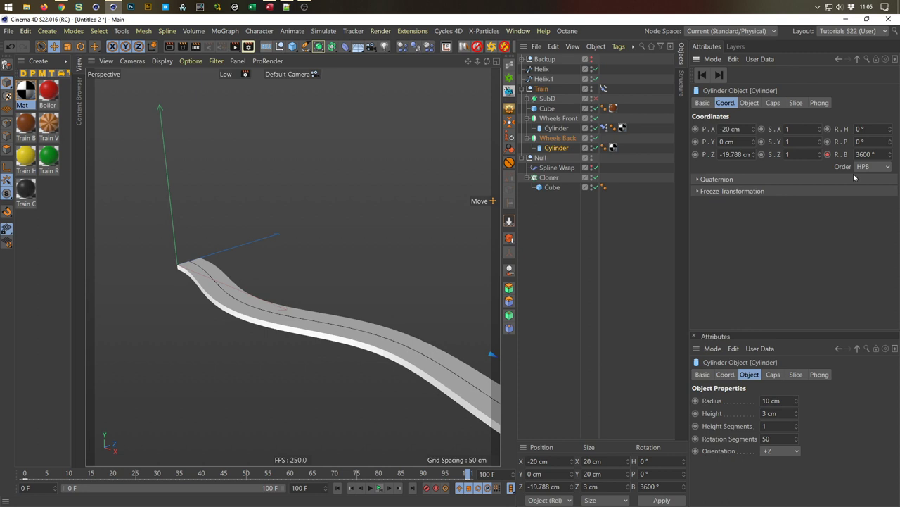
left_click(874, 155)
type("360")
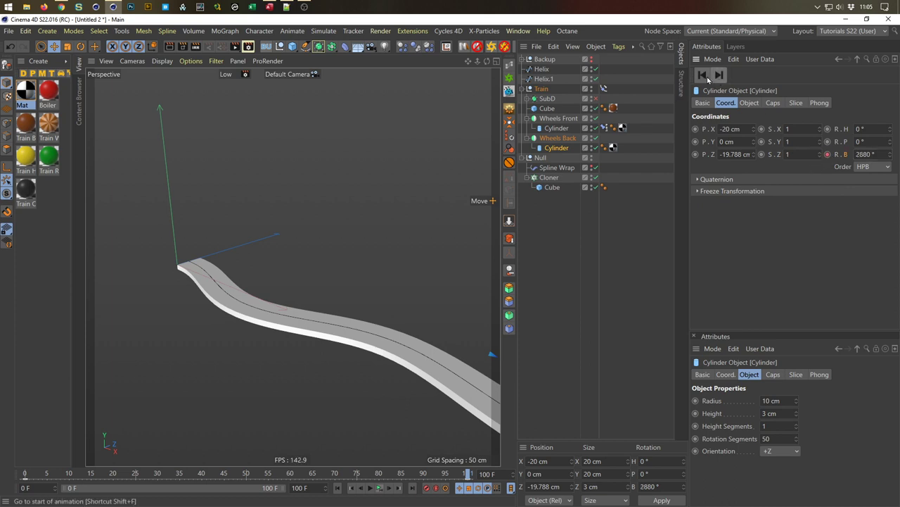
Play the wheel spin from frame 0, then return to the last frame to re-enter the bank value.
key("shift+f")
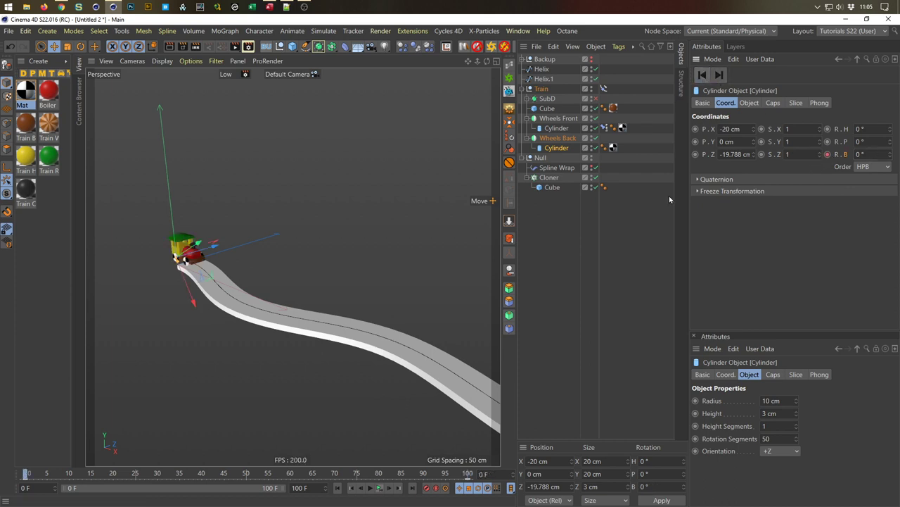
left_click(378, 489)
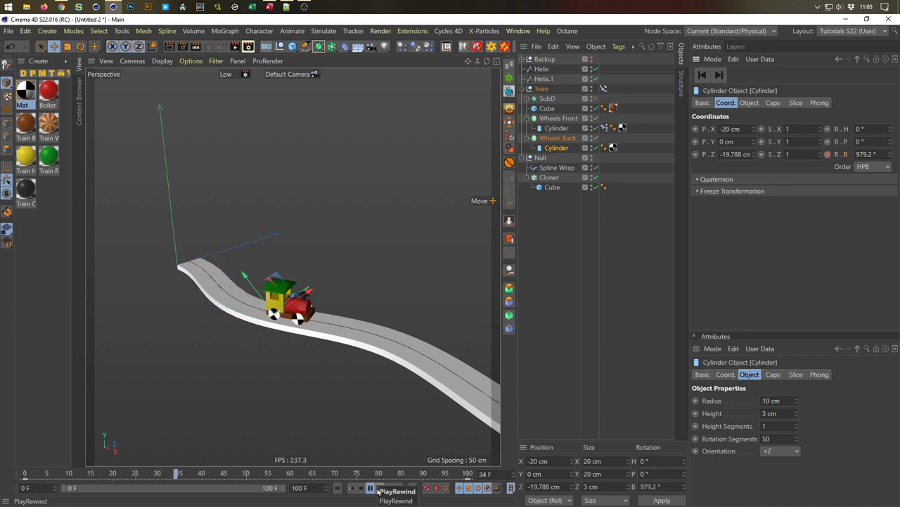
left_click(377, 488)
right_click(727, 73)
key("Escape")
left_click(718, 74)
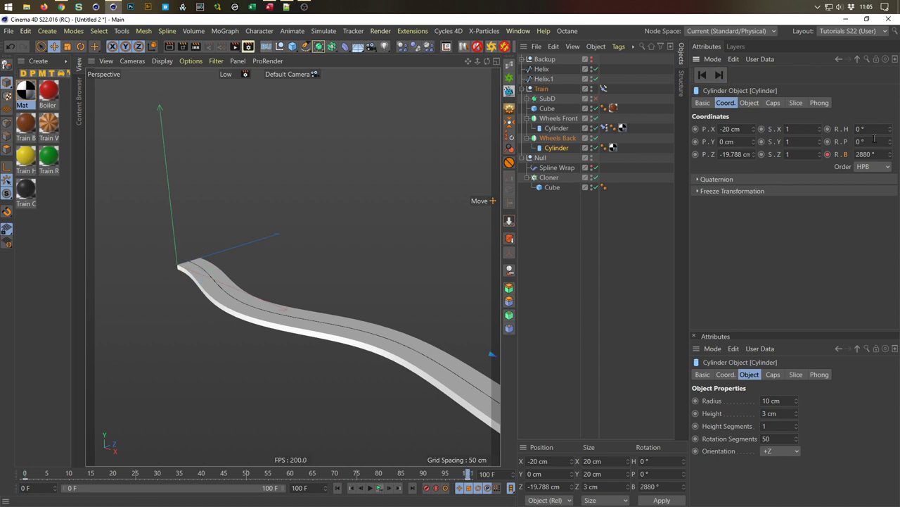
type("360")
Rewind to frame 0, orbit to a new angle on the train, and select the Cloner.
key("shift+f")
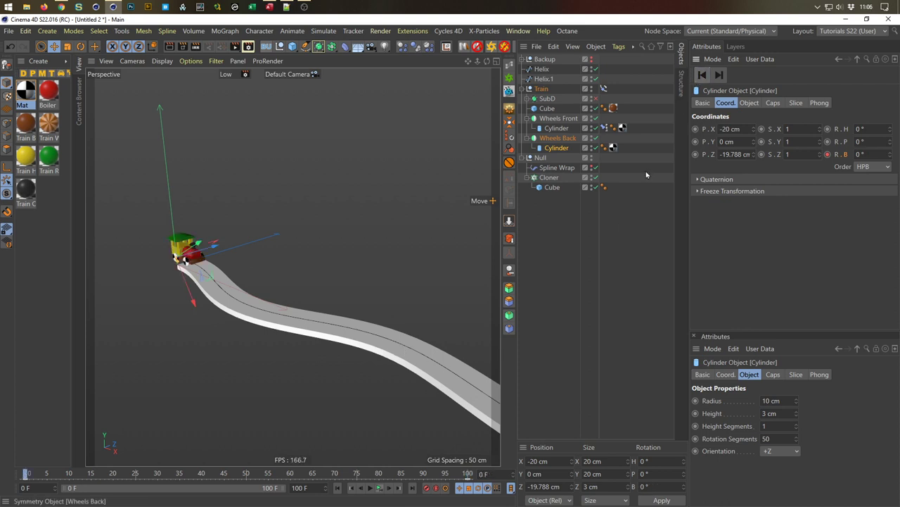
left_click_drag(341, 305, 279, 322, "alt")
scroll(219, 287, "up", 5)
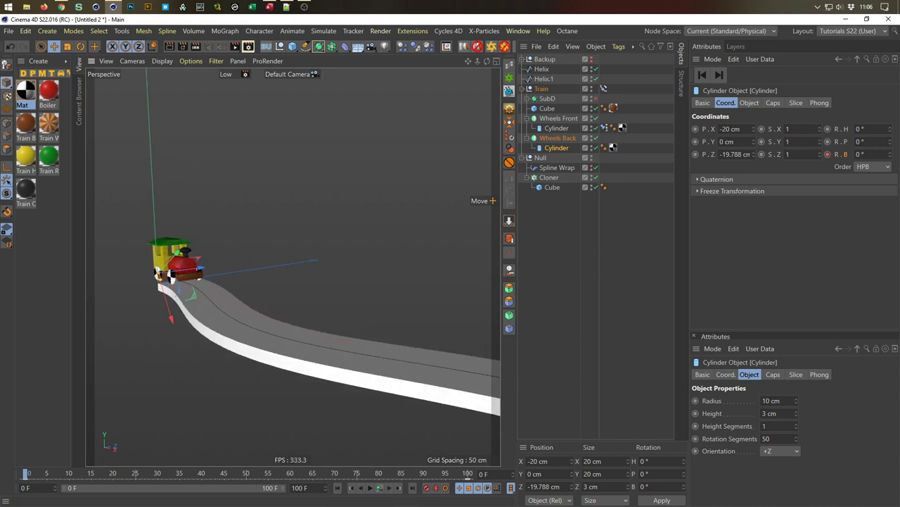
key("alt+Tab")
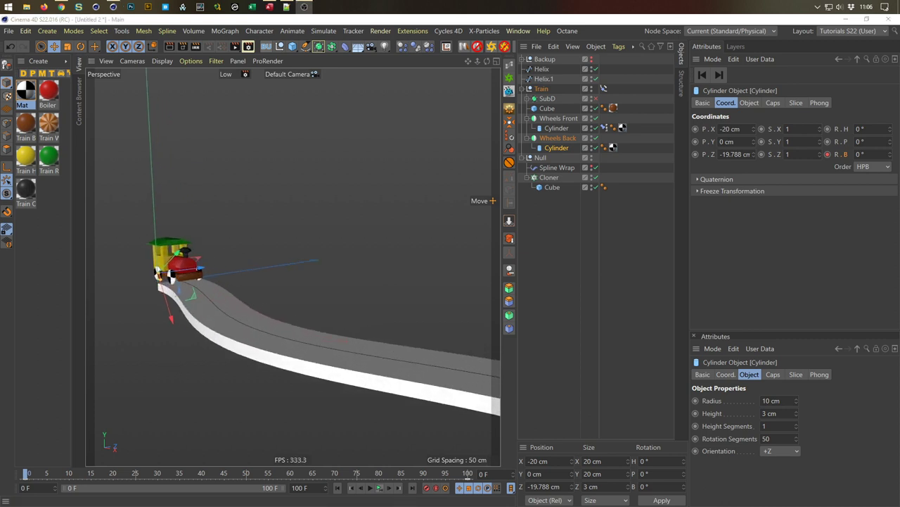
left_click_drag(188, 410, 261, 337, "alt")
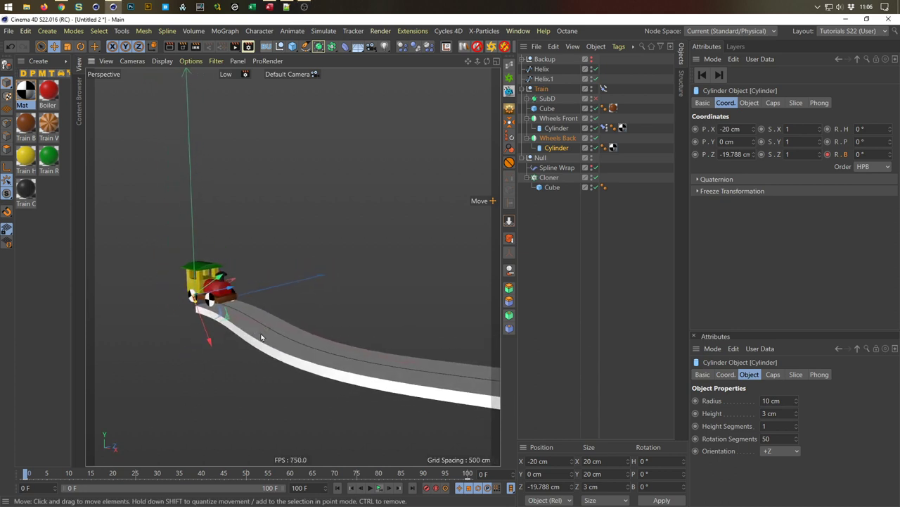
left_click(546, 178)
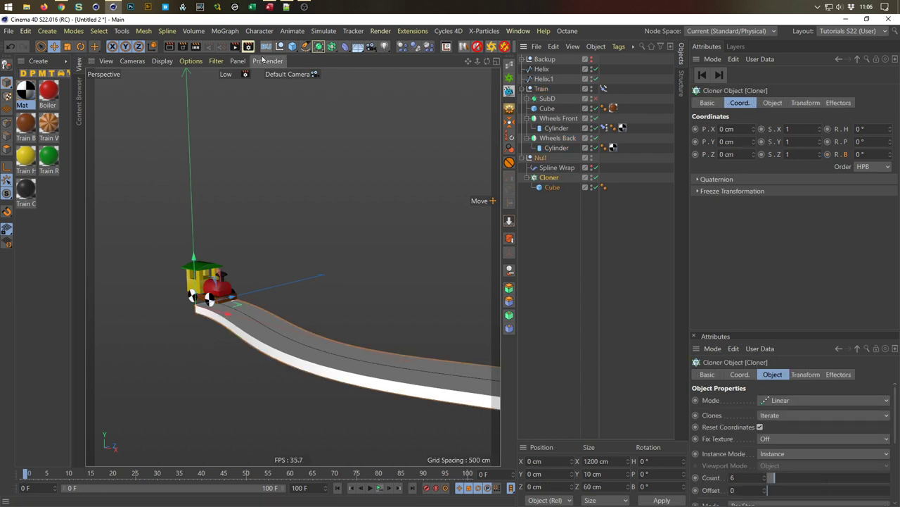
Add a Plain effector and place it just above Null in the Object Manager.
left_click(292, 31)
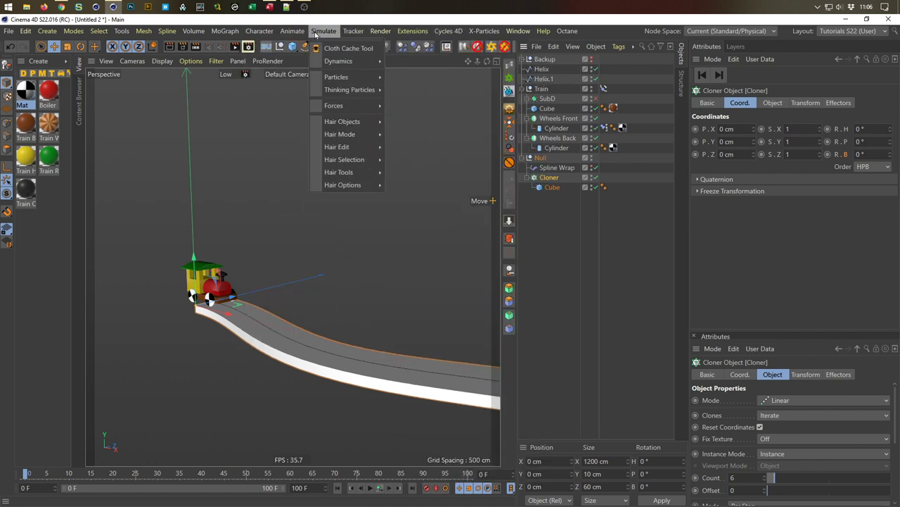
mouse_move(225, 31)
mouse_move(295, 48)
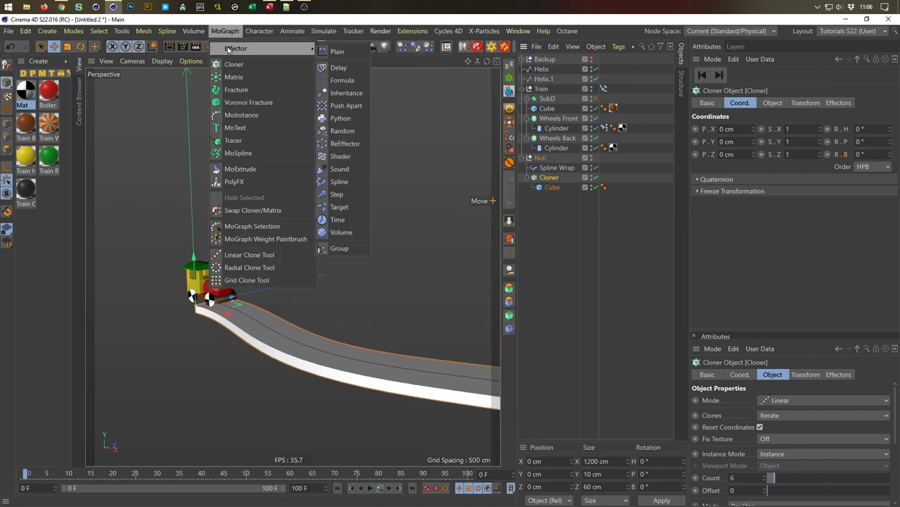
left_click(337, 52)
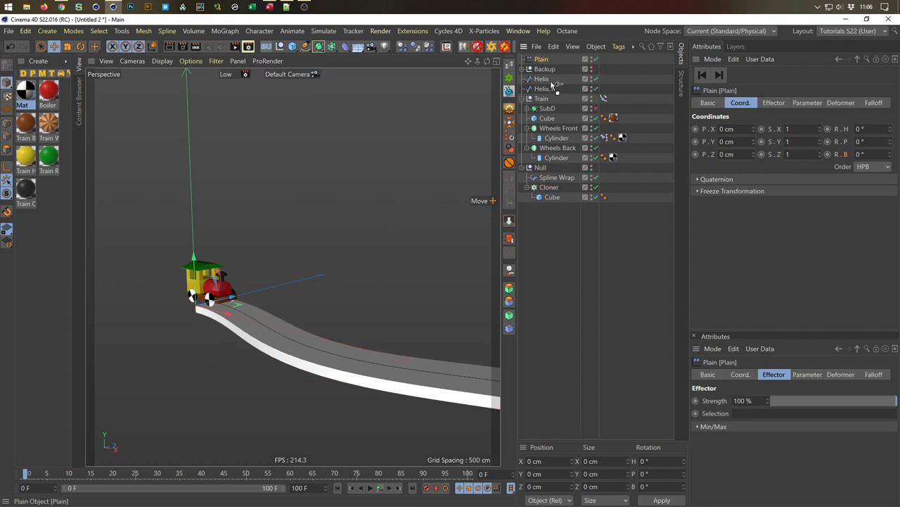
left_click_drag(541, 166, 540, 165)
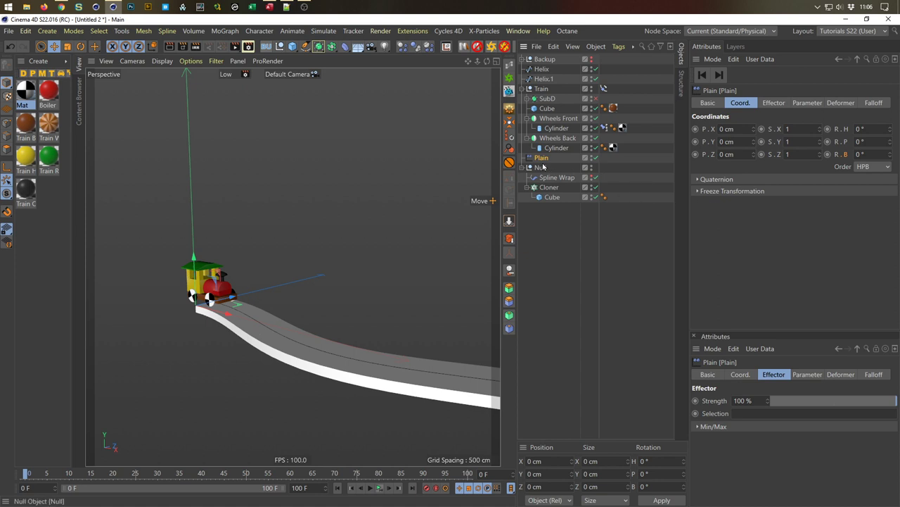
left_click(523, 89)
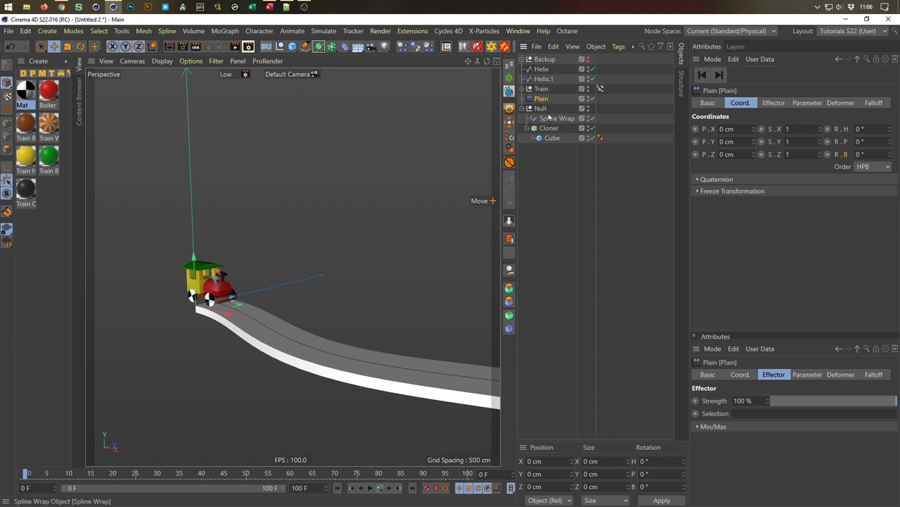
Enable Position on the Plain effector and set its P.Y offset to -100 cm.
left_click(800, 103)
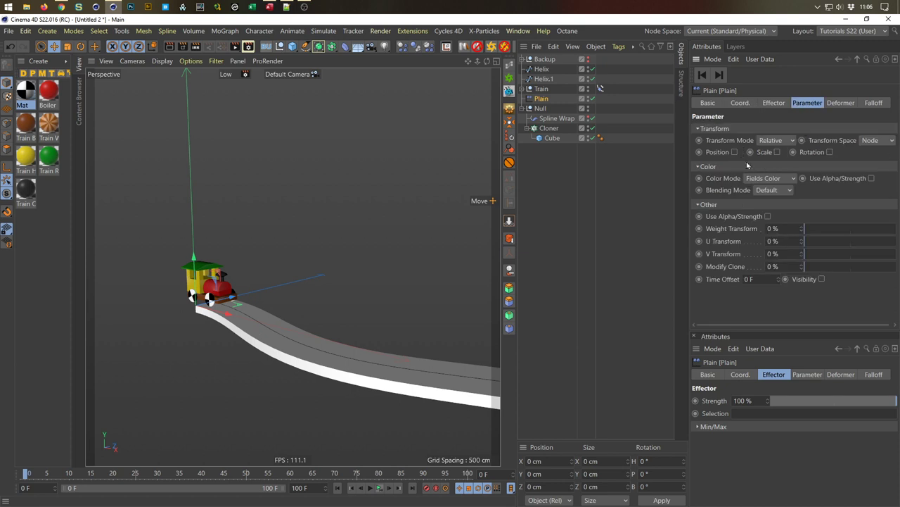
left_click(734, 152)
left_click_drag(767, 177, 724, 195)
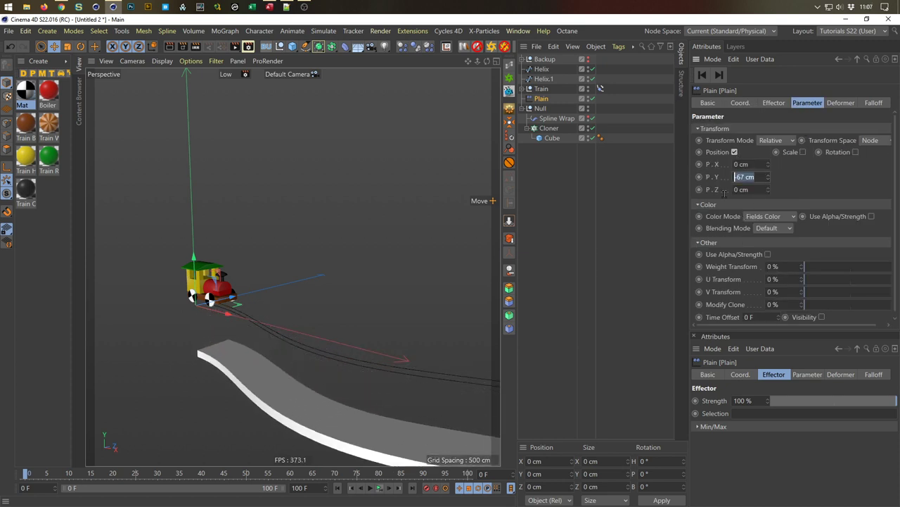
type("-")
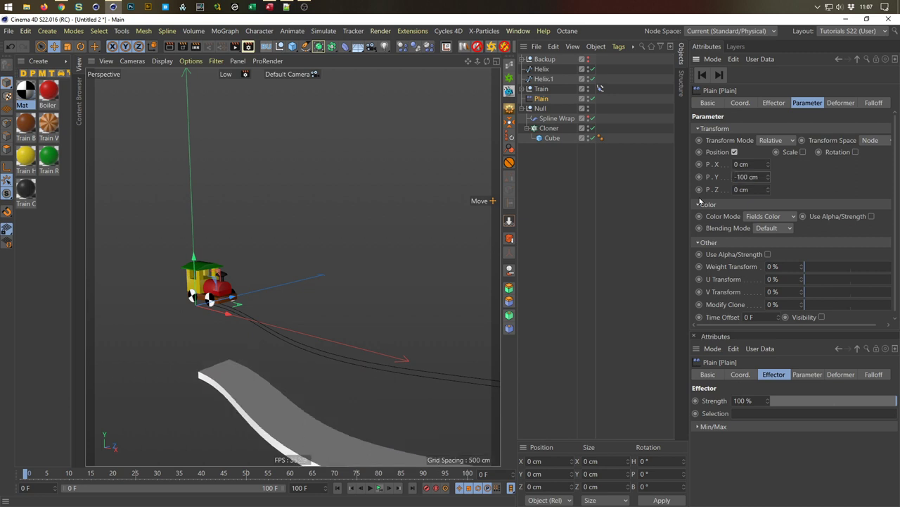
middle_click_drag(216, 371, 221, 321, "alt")
left_click_drag(221, 321, 315, 329, "alt")
left_click(875, 104)
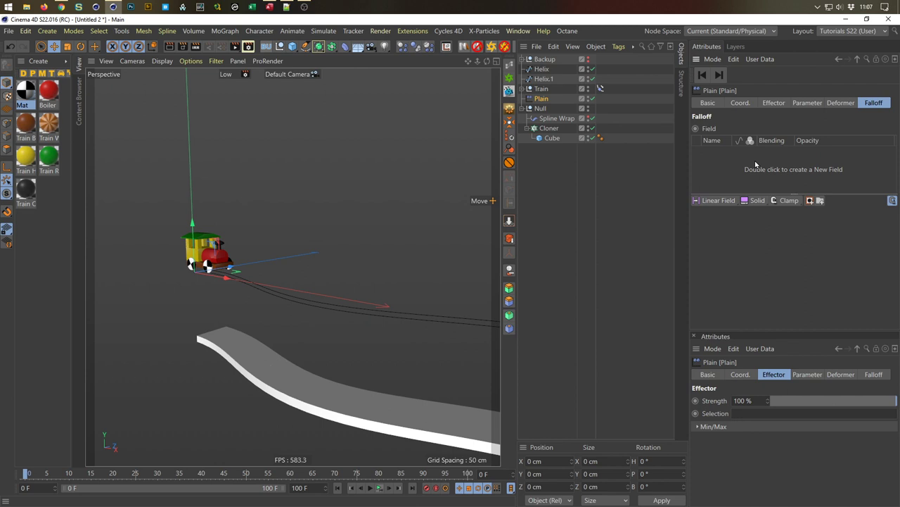
Add a Box Field to the Plain effector's falloff and tick Invert in its Remapping.
left_click(718, 200)
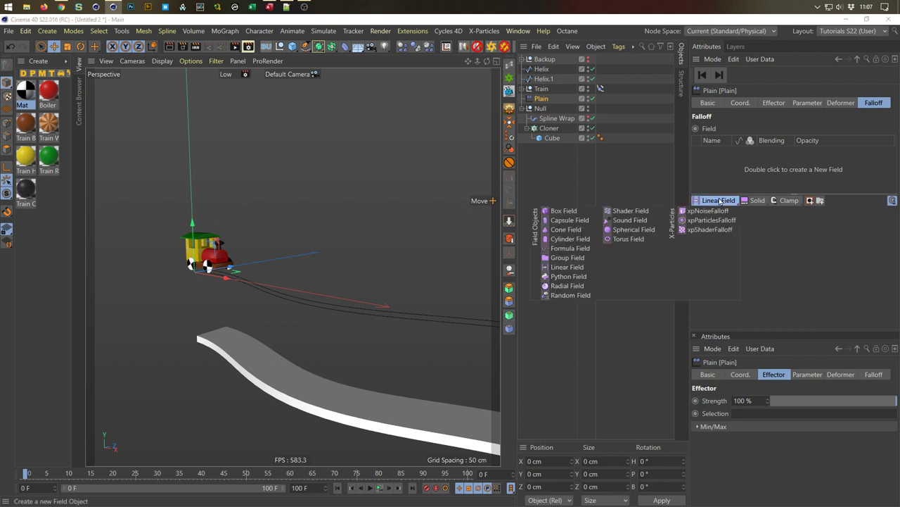
left_click(573, 211)
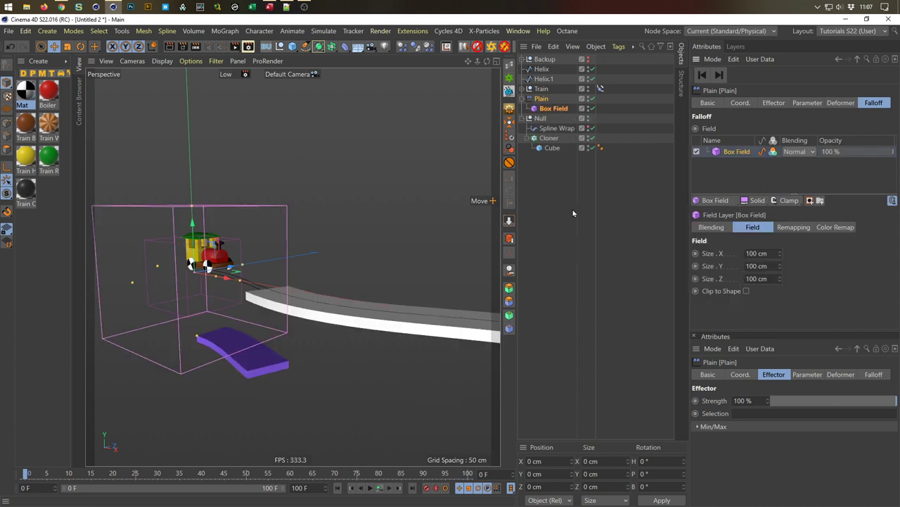
left_click_drag(282, 267, 197, 277, "alt")
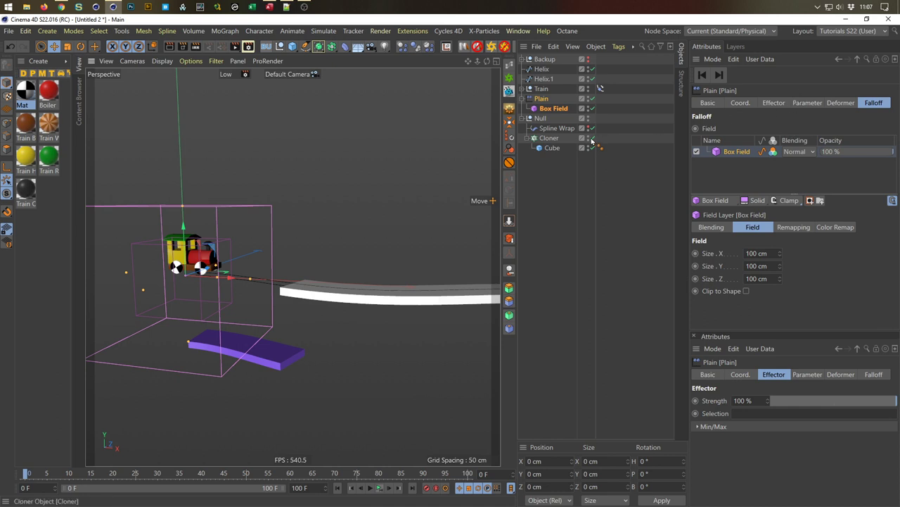
left_click(553, 108)
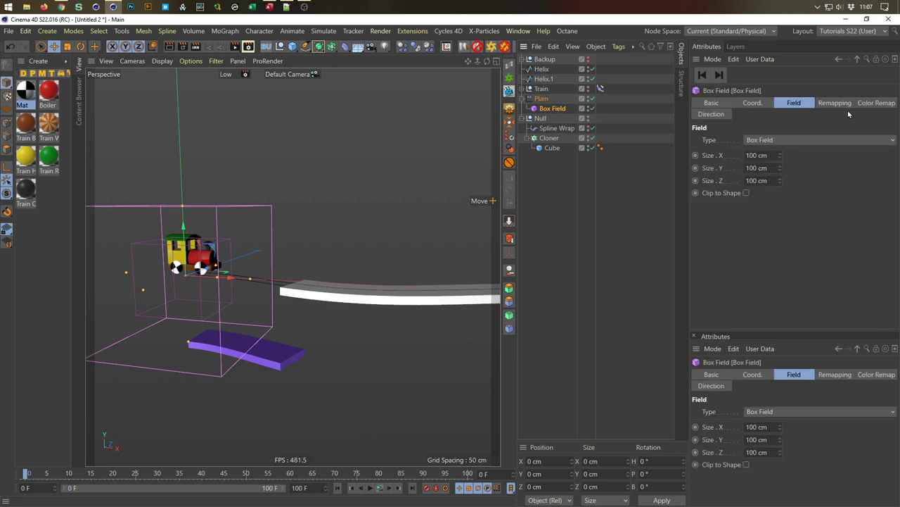
left_click(836, 106)
left_click(888, 200)
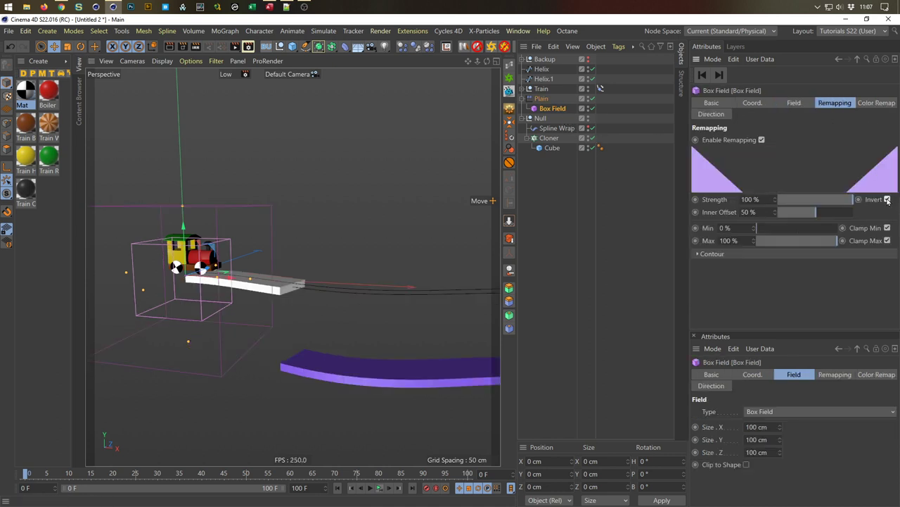
left_click_drag(356, 341, 215, 228, "alt")
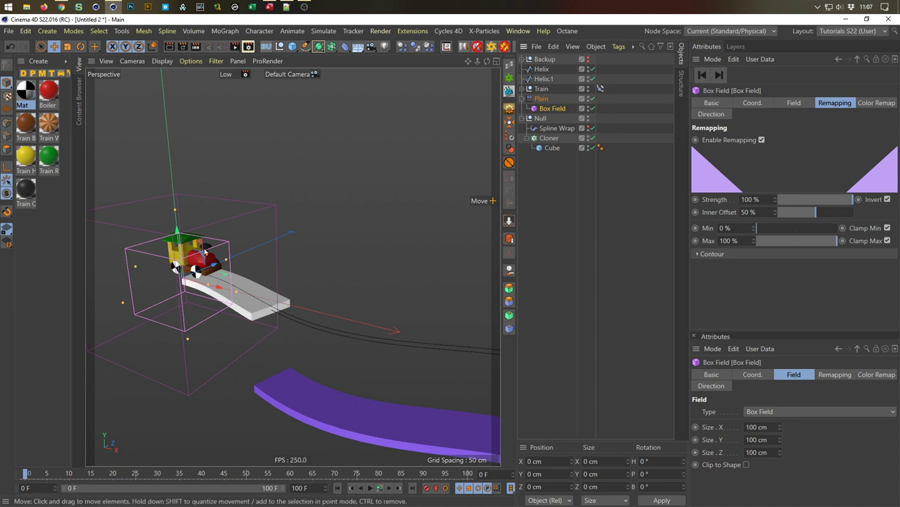
Copy the Train's Align to Spline tag onto the Box Field and scrub to frame 9 to check it follows.
left_click(600, 88)
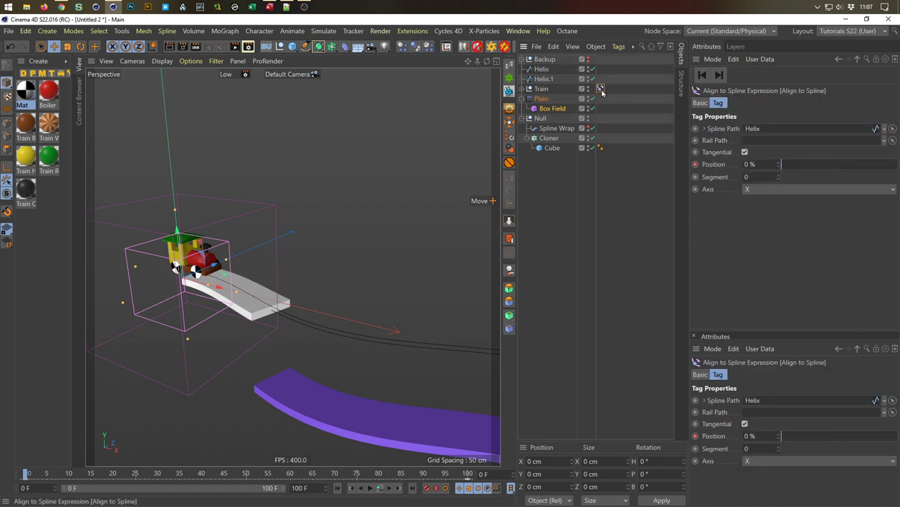
left_click_drag(602, 91, 601, 112)
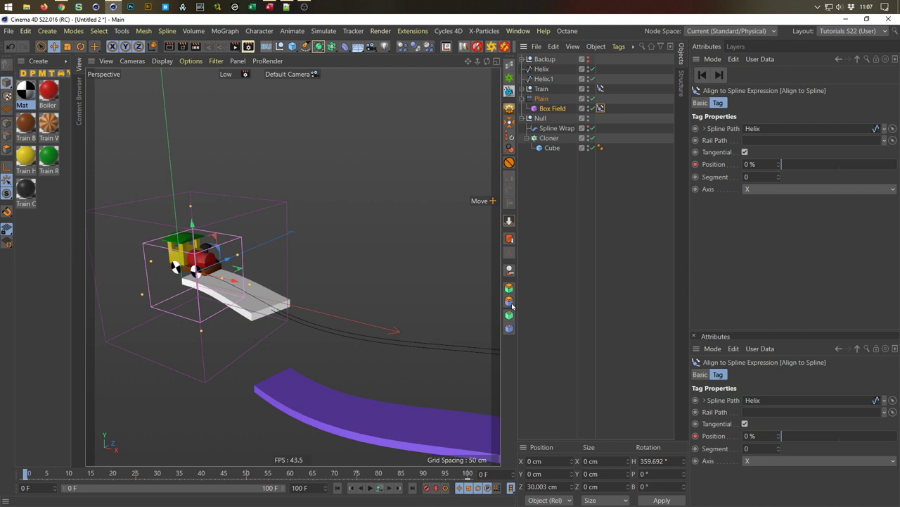
mouse_move(24, 476)
left_mouse_down()
mouse_move(107, 486)
mouse_move(42, 485)
mouse_move(150, 485)
mouse_move(33, 473)
left_mouse_up()
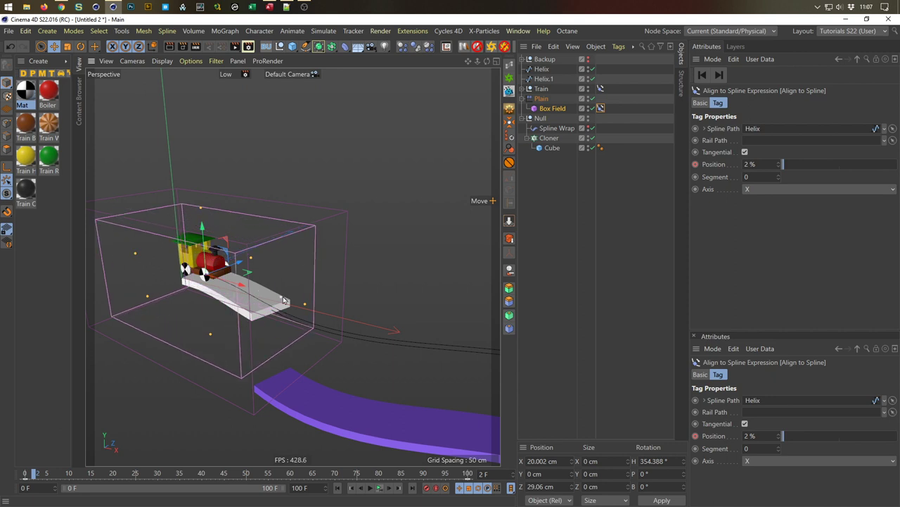
mouse_move(34, 472)
left_mouse_down()
mouse_move(56, 475)
mouse_move(34, 473)
left_mouse_up()
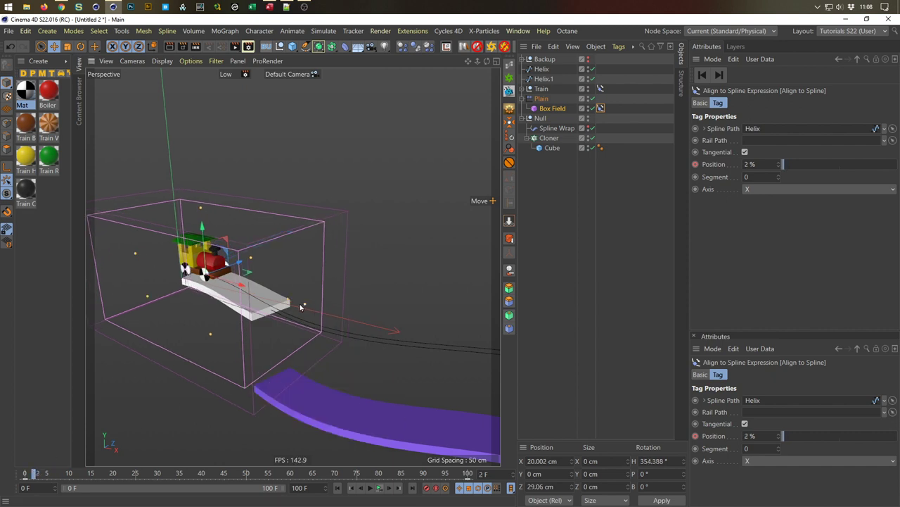
left_click_drag(31, 476, 73, 479)
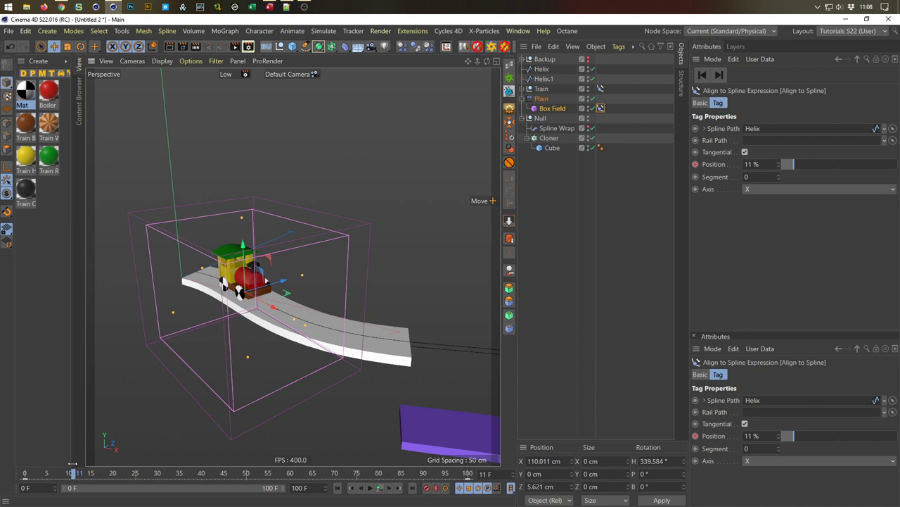
Scrub the timeline through frames 13 to 20 to watch planks rise around the train.
left_click_drag(75, 473, 82, 472)
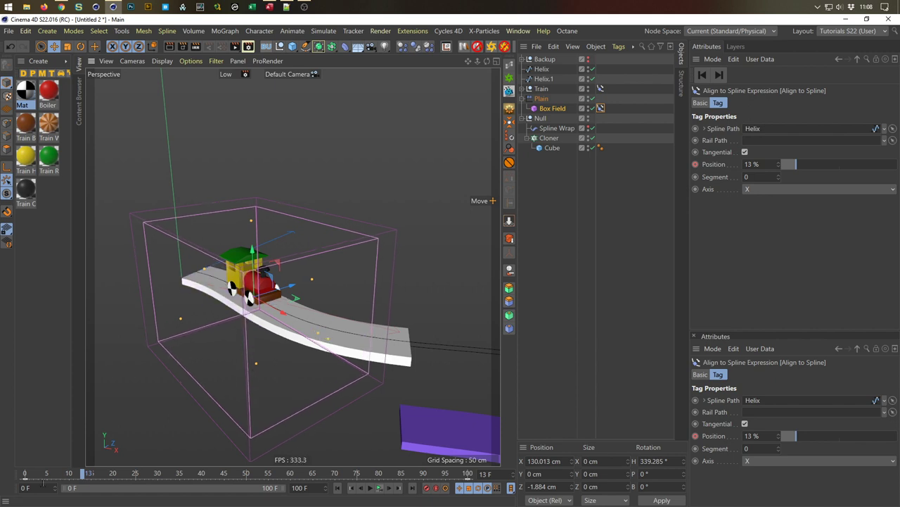
left_click_drag(84, 473, 100, 475)
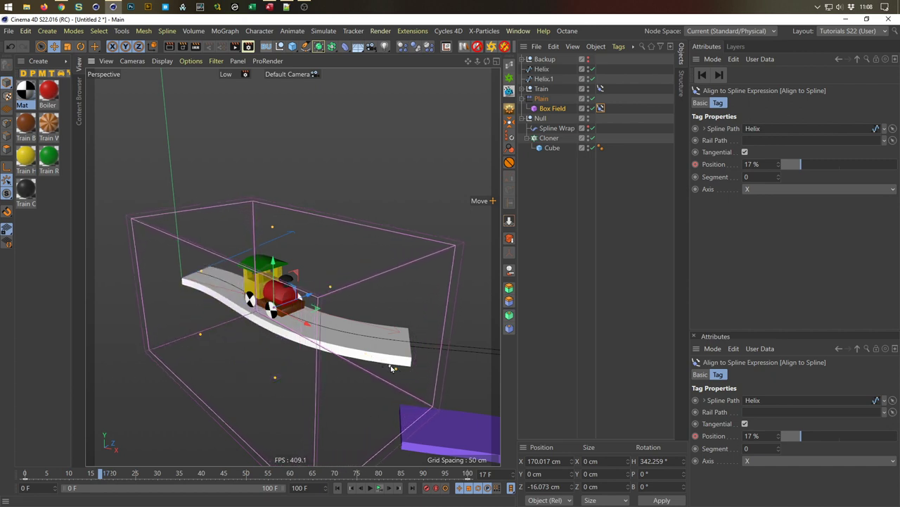
left_click_drag(101, 474, 106, 474)
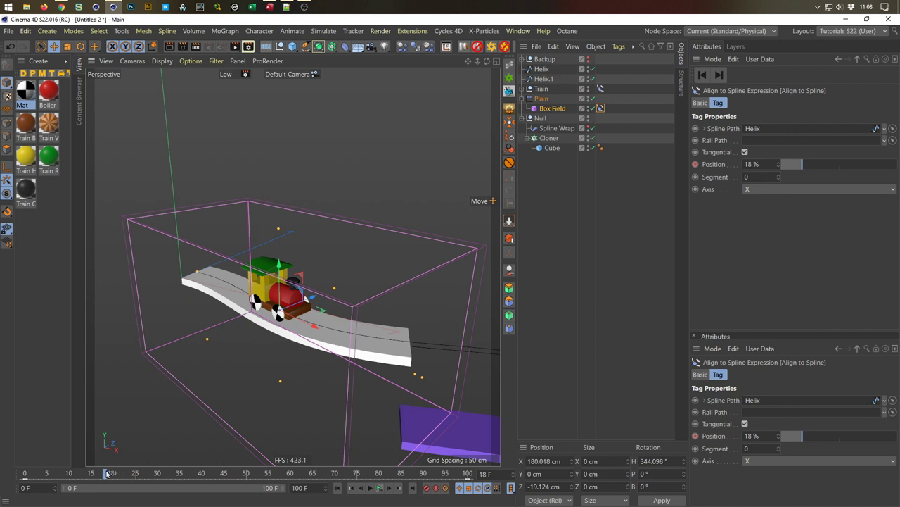
left_click_drag(106, 474, 110, 473)
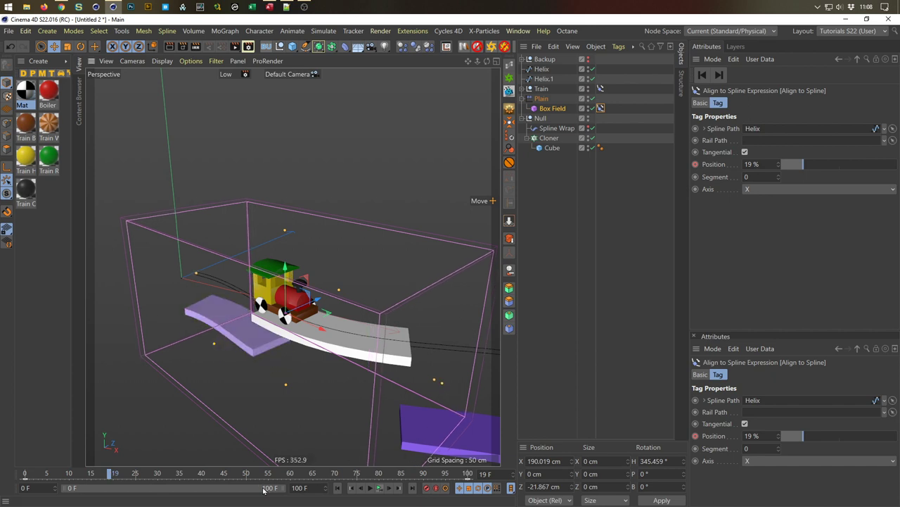
left_click(119, 476)
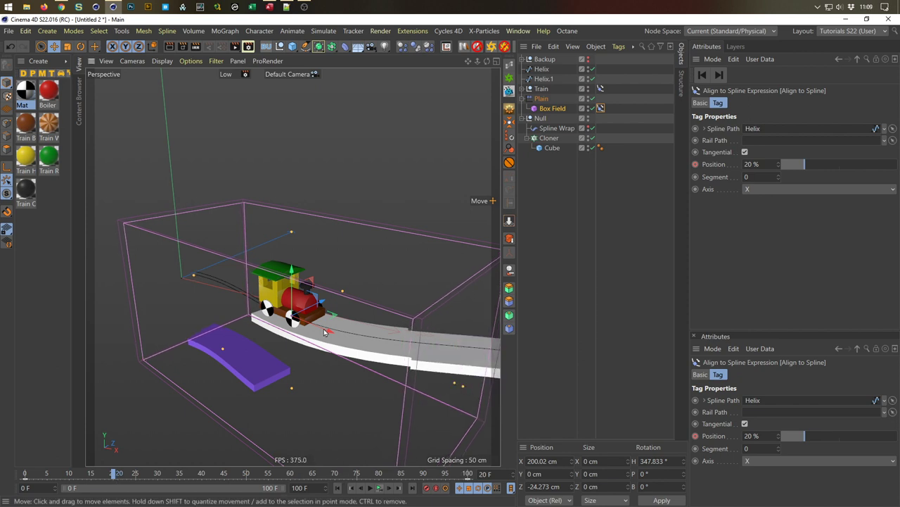
left_click_drag(115, 474, 8, 415)
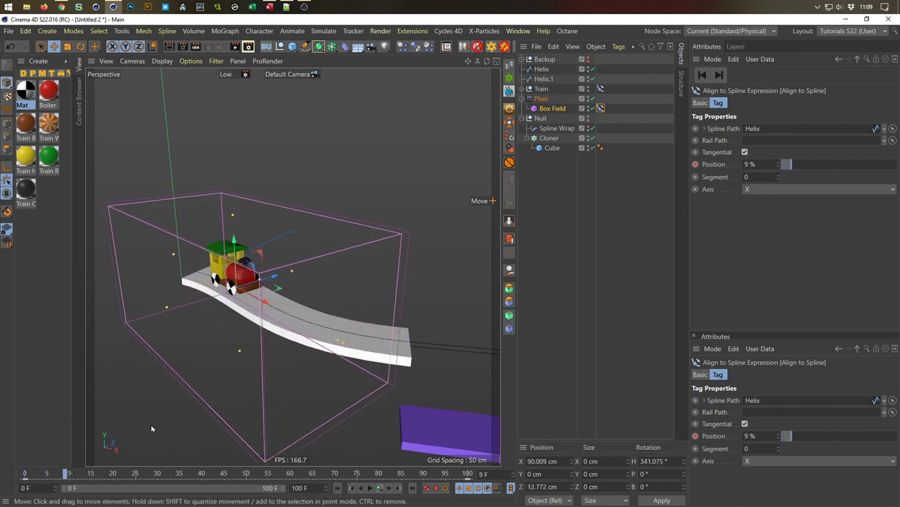
Shrink the Box Field tighter around the train and recheck the effect at frame 14.
left_click_drag(335, 338, 279, 328)
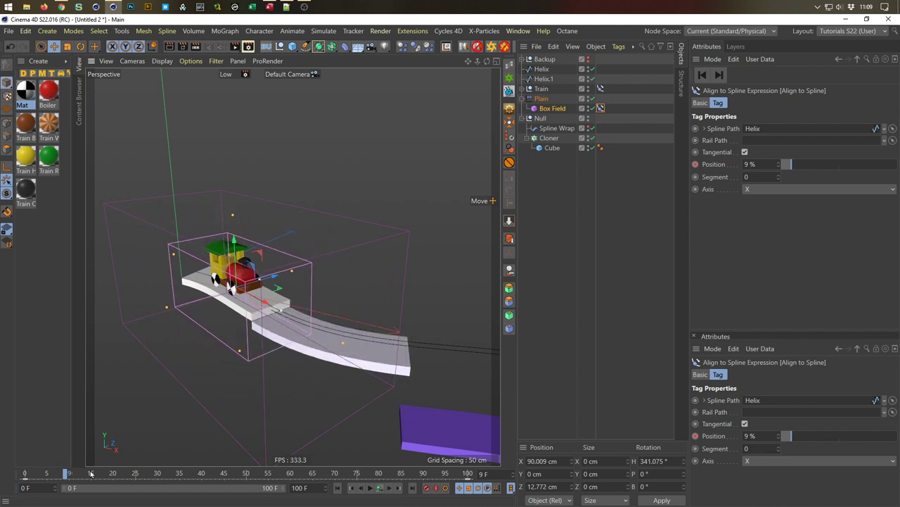
left_click_drag(66, 473, 91, 473)
left_click_drag(183, 292, 194, 289, "alt")
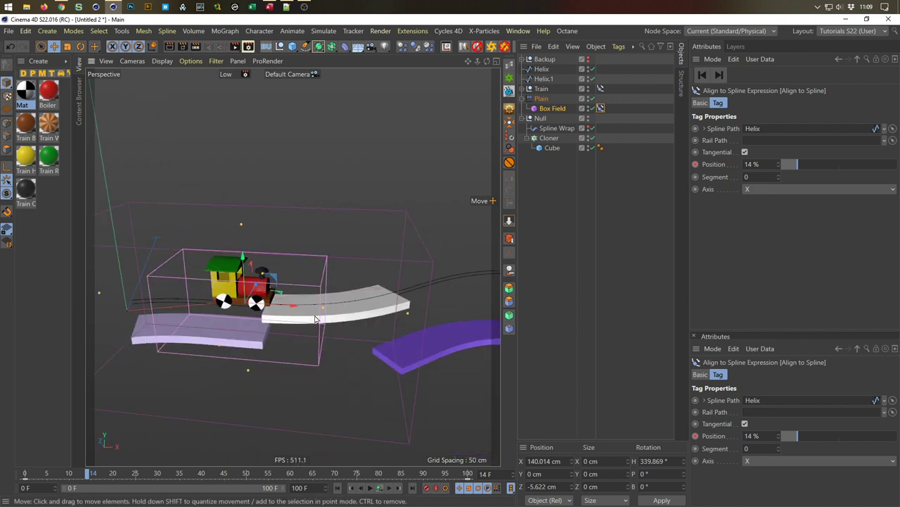
scroll(315, 319, "down", 5)
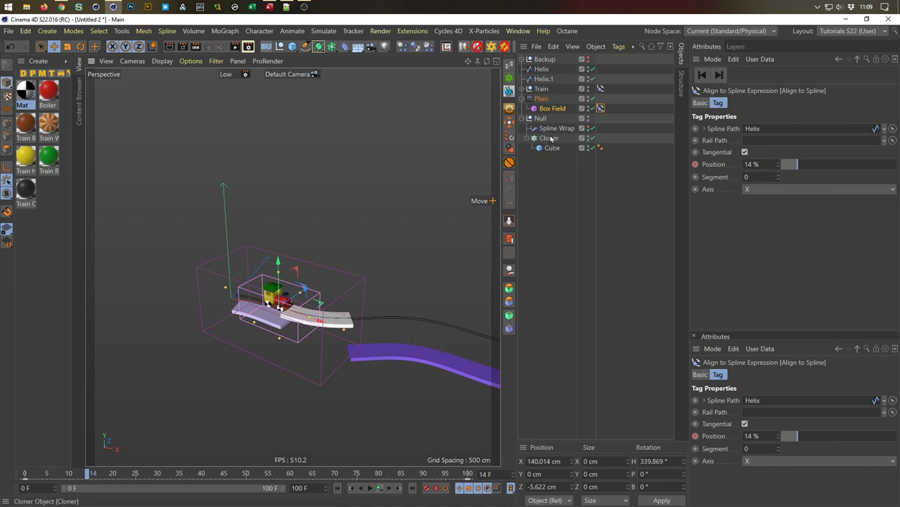
Turn off Spline Wrap so the track lies straight, and delete the Plain effector with its Box Field.
left_click(590, 129)
left_click_drag(363, 320, 412, 285, "alt")
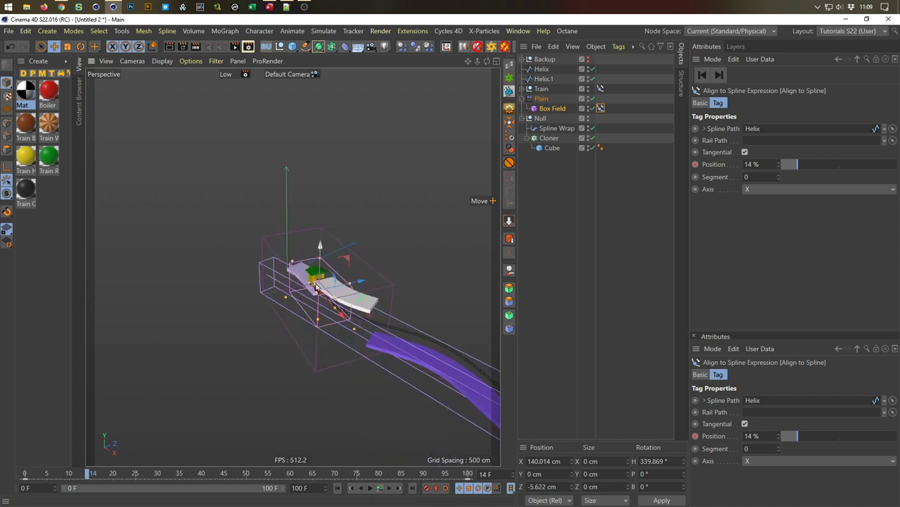
left_click(592, 128)
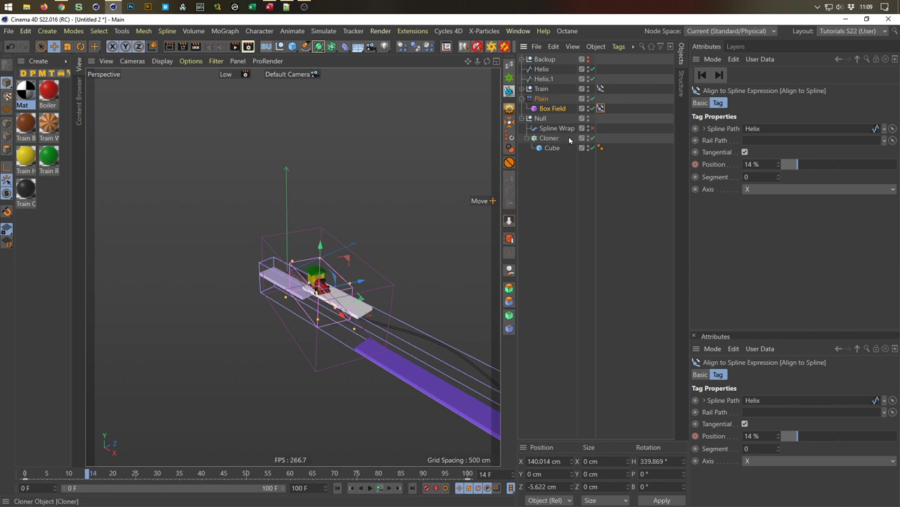
left_click(540, 99)
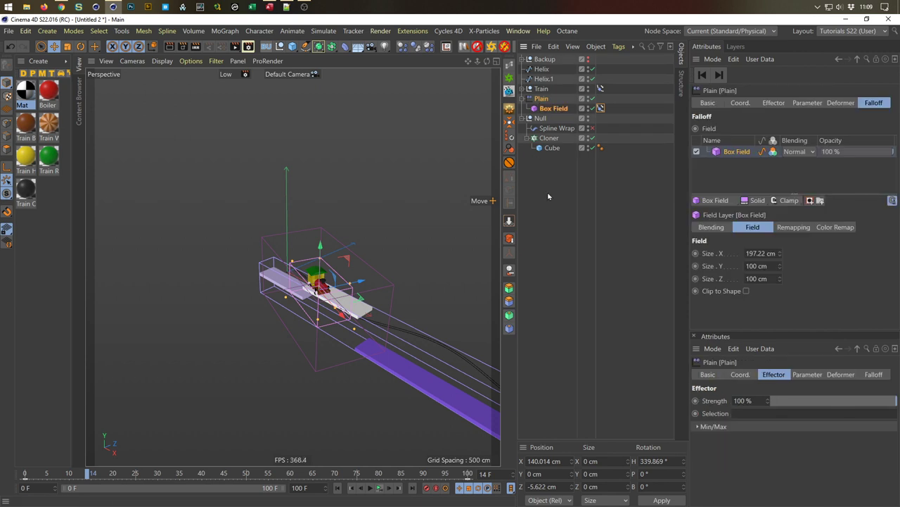
key("Delete")
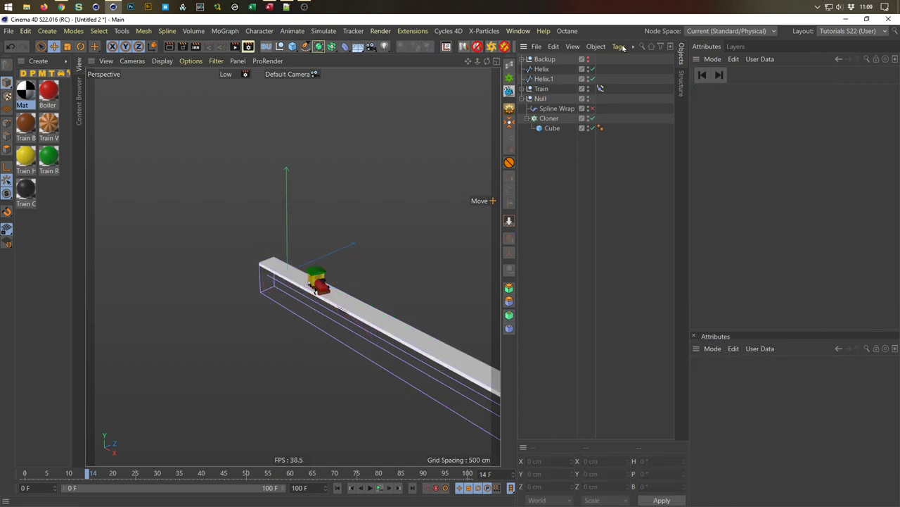
Turn Spline Wrap back on under the Null so the track follows the curving spline.
left_click(523, 98)
left_click(523, 99)
left_click(574, 108)
left_click(524, 98)
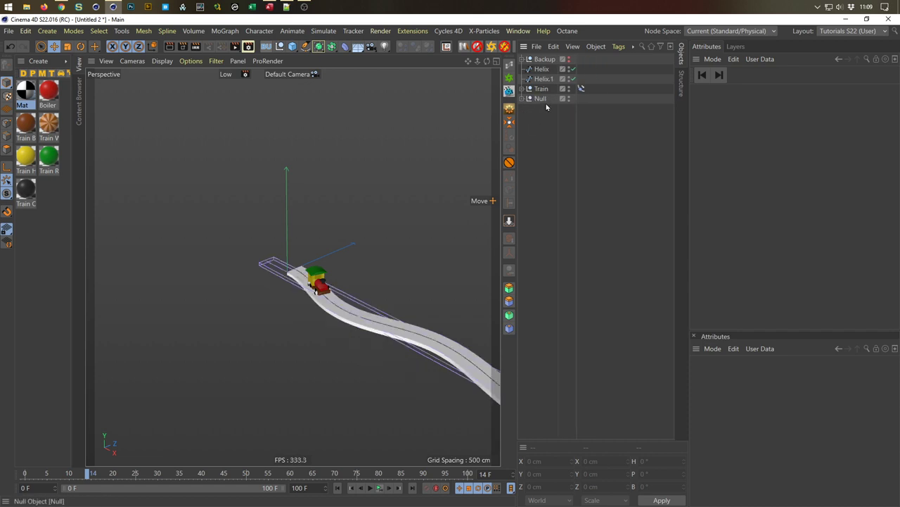
mouse_move(323, 280)
left_mouse_down("alt")
mouse_move(285, 282)
mouse_move(326, 284)
left_mouse_up("alt")
scroll(326, 285, "up", 5)
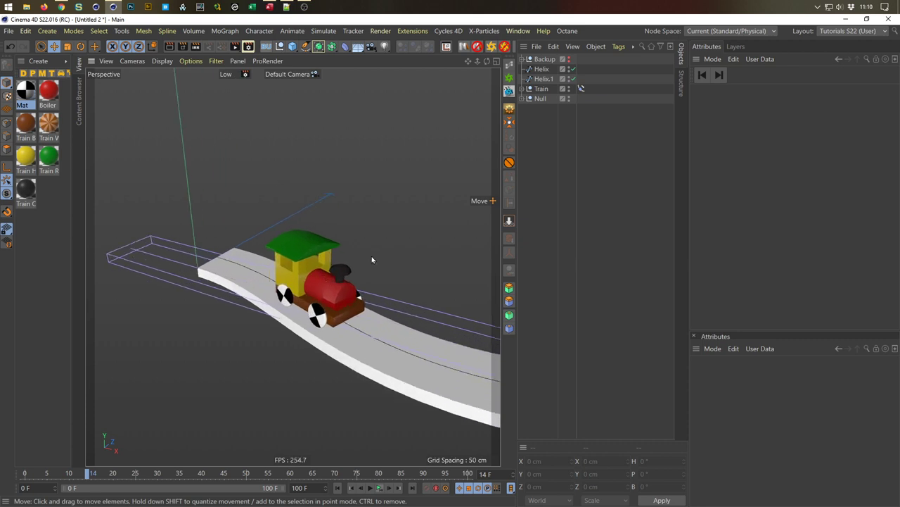
Rewind to frame 0, frame the train and track, and select the track's Null.
left_click(702, 74)
scroll(278, 346, "down", 4)
scroll(296, 295, "up", 5)
middle_click_drag(296, 292, 337, 334, "alt")
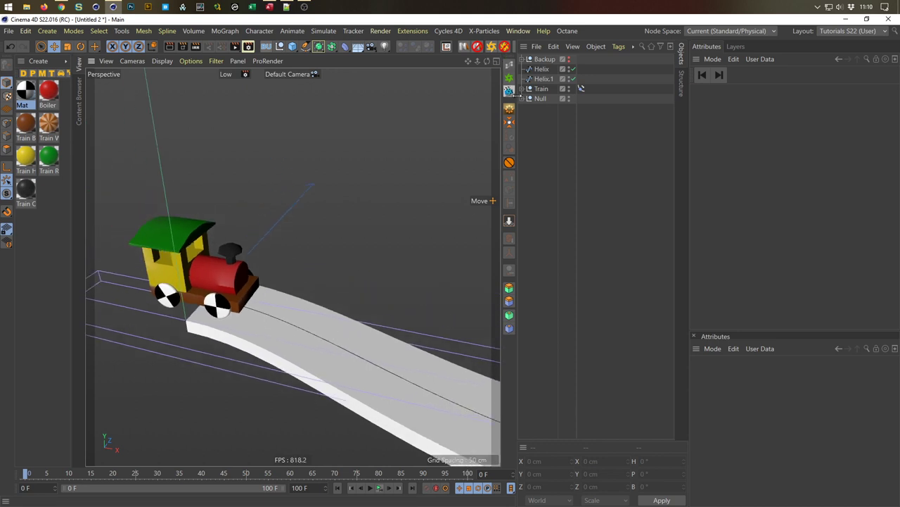
key("ctrl+v")
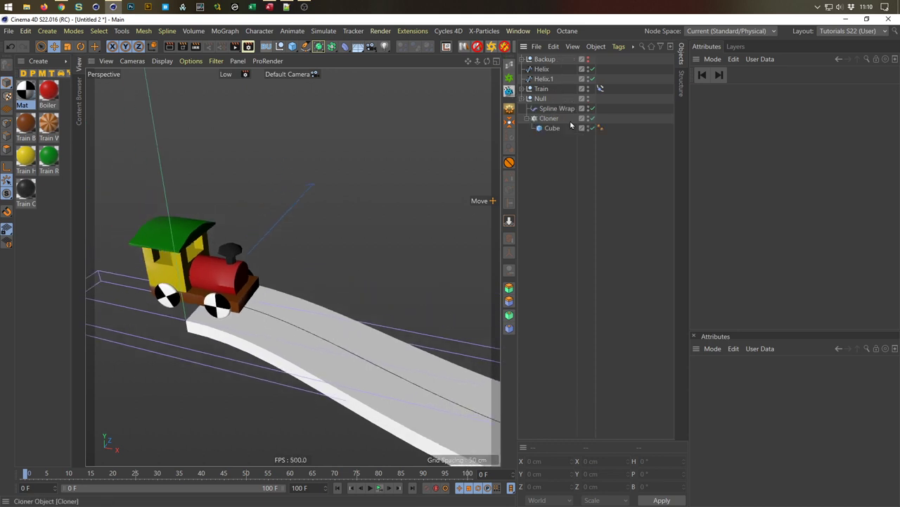
left_click(589, 108)
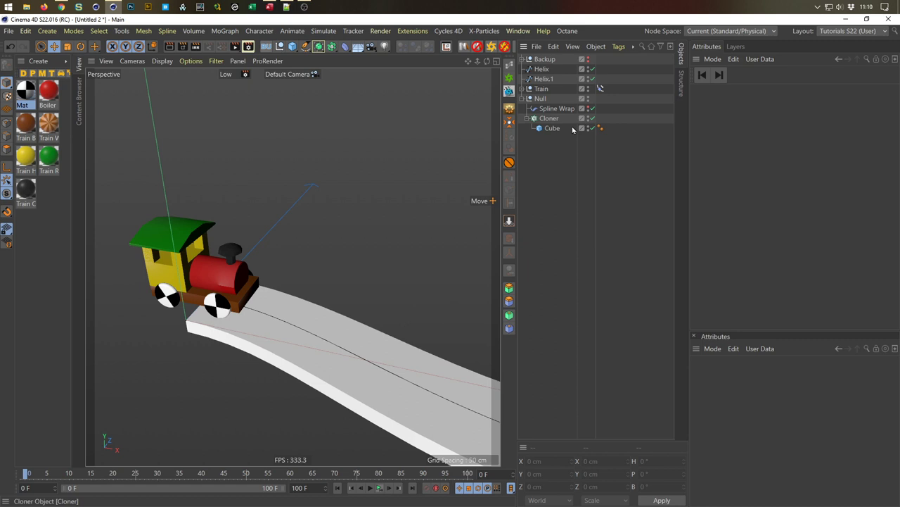
left_click(522, 100)
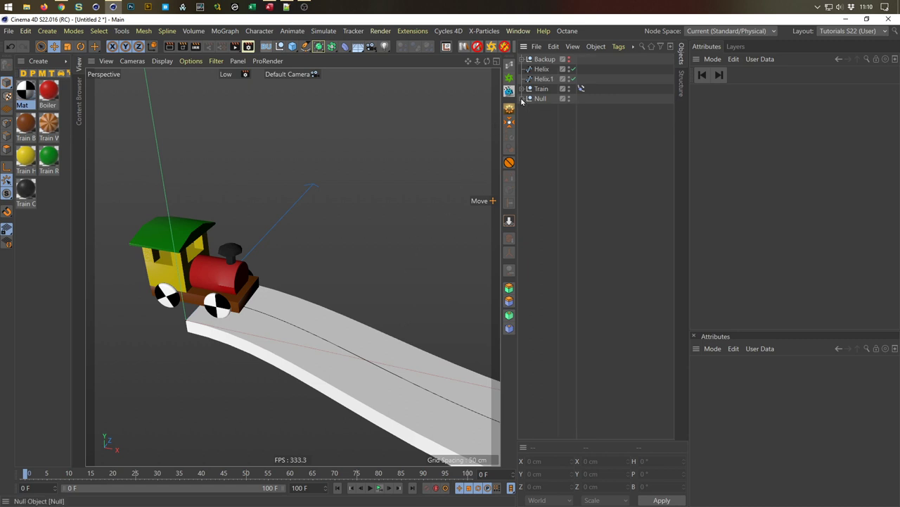
left_click(540, 100)
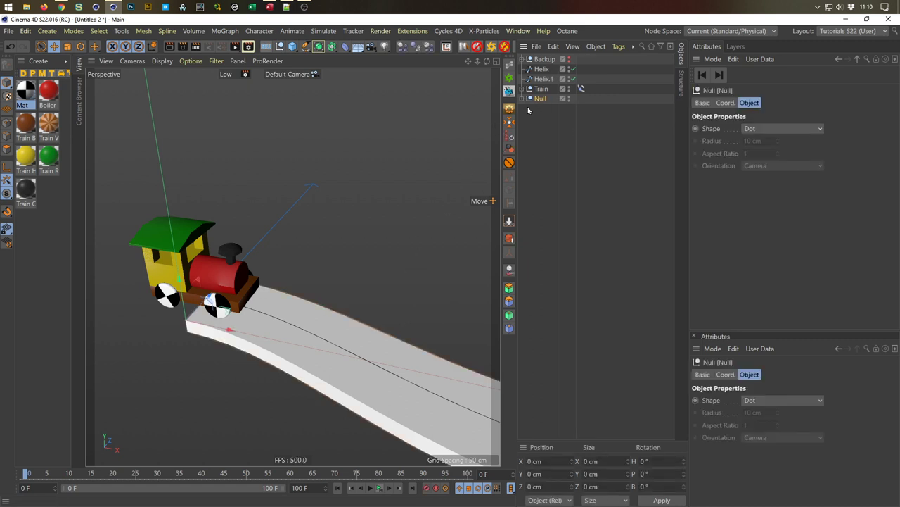
Wrap the track Null in a new Voronoi Fracture object.
left_click(222, 32)
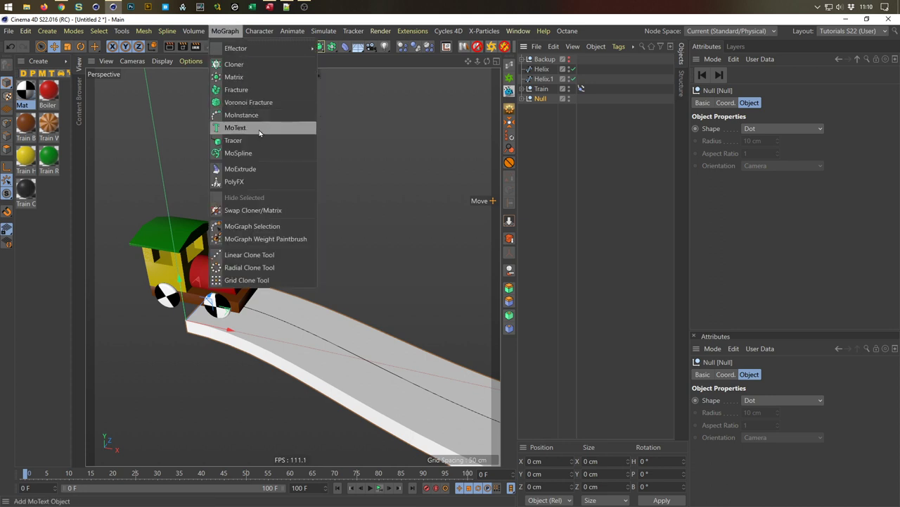
left_click(239, 103, "alt")
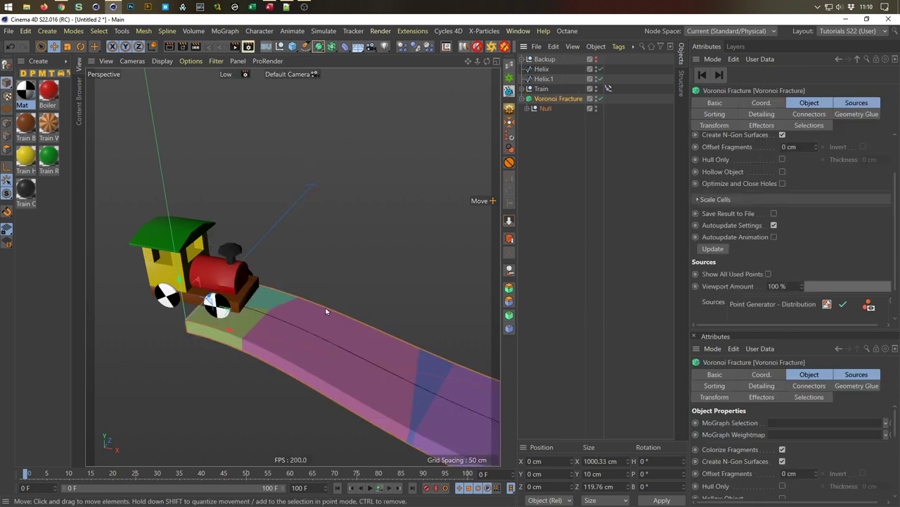
scroll(360, 353, "down", 5)
middle_click_drag(360, 353, 296, 333, "alt")
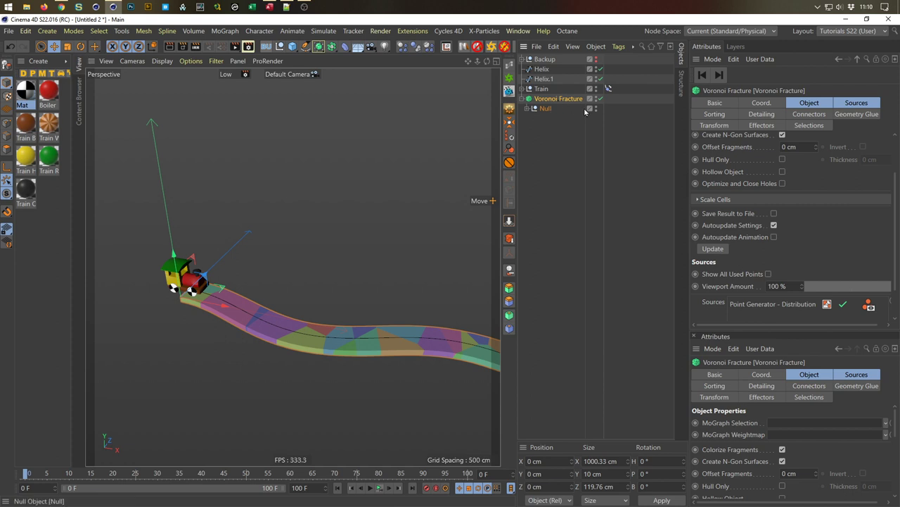
Delete the fracture's default Point Generator - Distribution source.
left_click(843, 104)
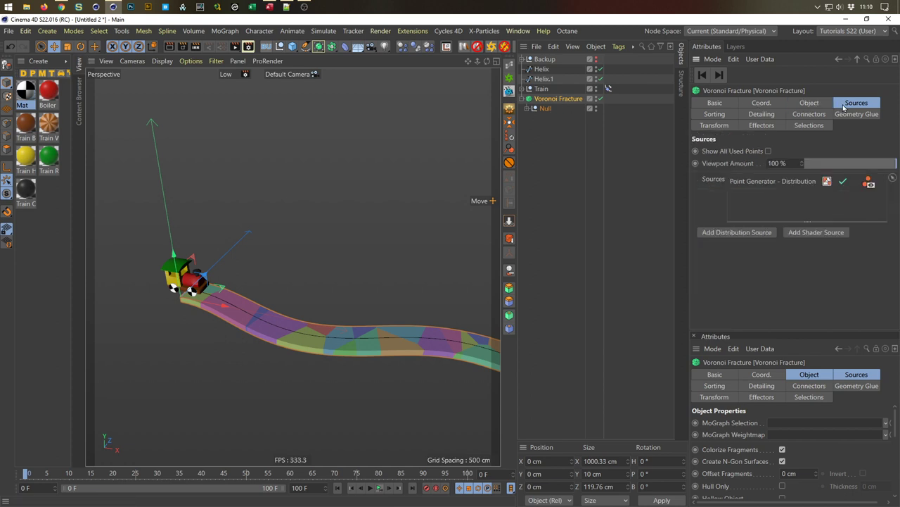
left_click(751, 181)
key("Delete")
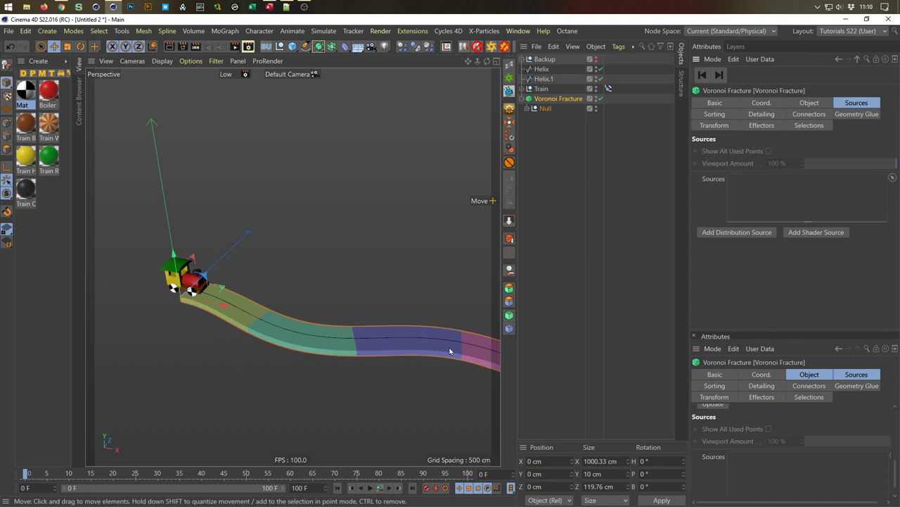
scroll(334, 319, "up", 2)
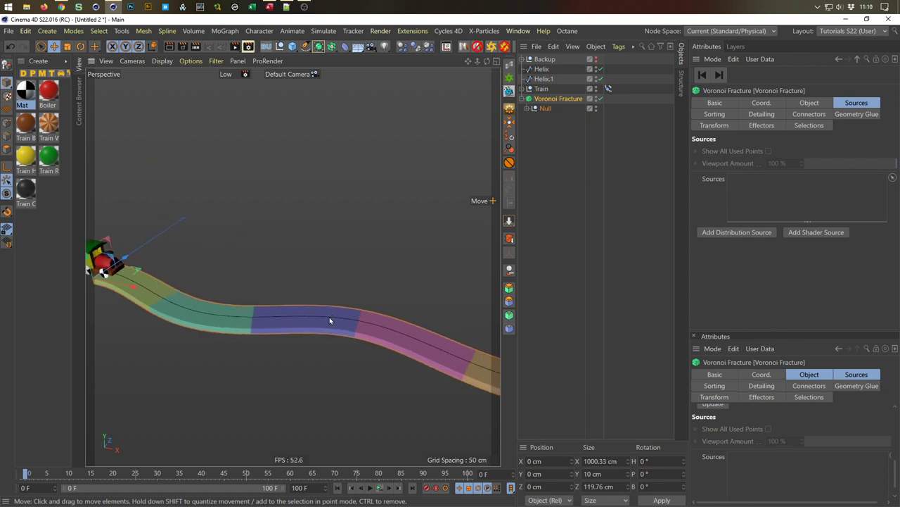
left_click_drag(144, 274, 358, 261, "alt")
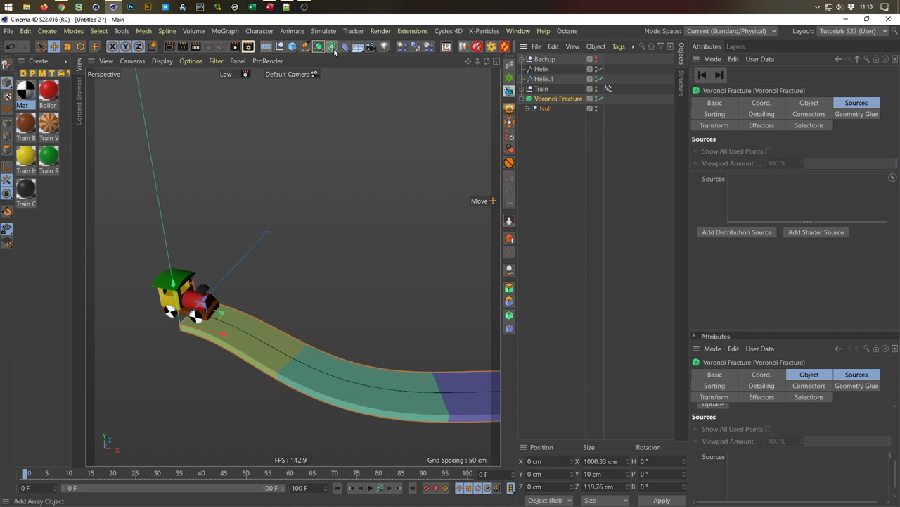
Add a Plain effector below the Train and confirm it is listed in the Voronoi Fracture's effectors.
left_click(764, 126)
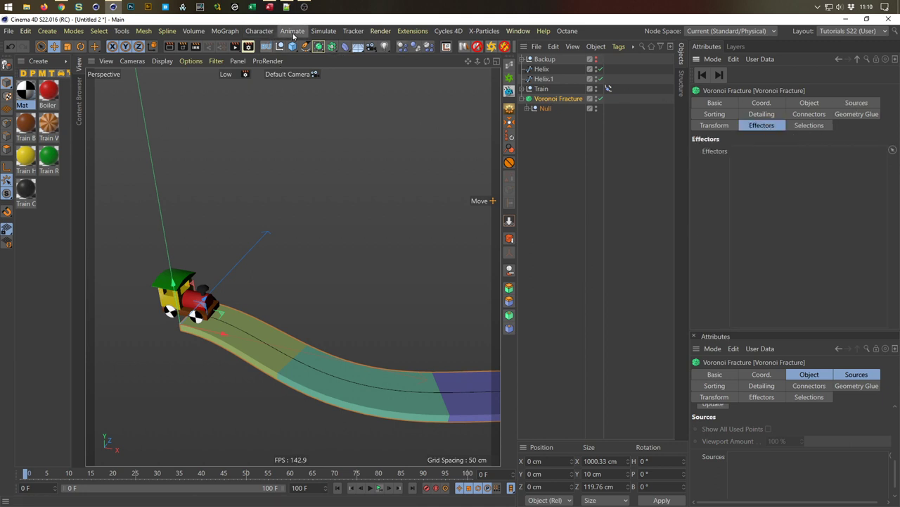
left_click(225, 31)
mouse_move(303, 47)
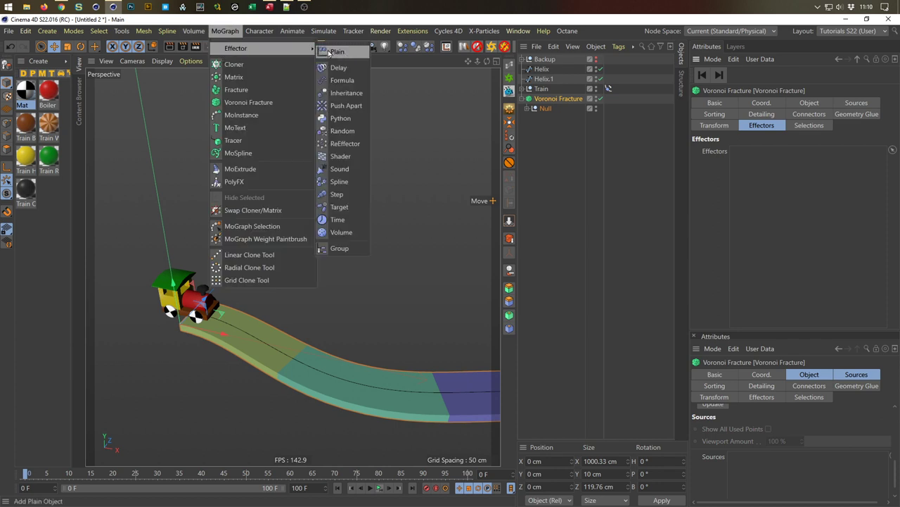
left_click(338, 52)
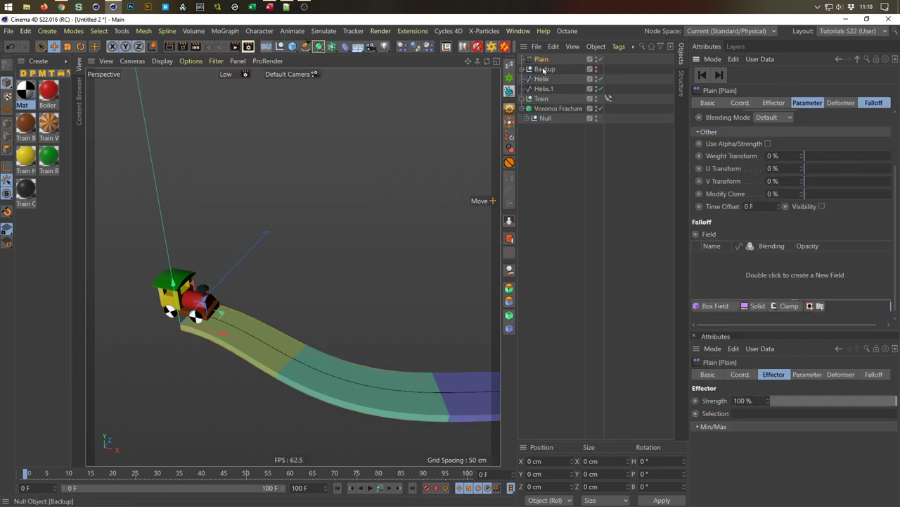
left_click_drag(542, 63, 543, 105)
left_click(546, 109)
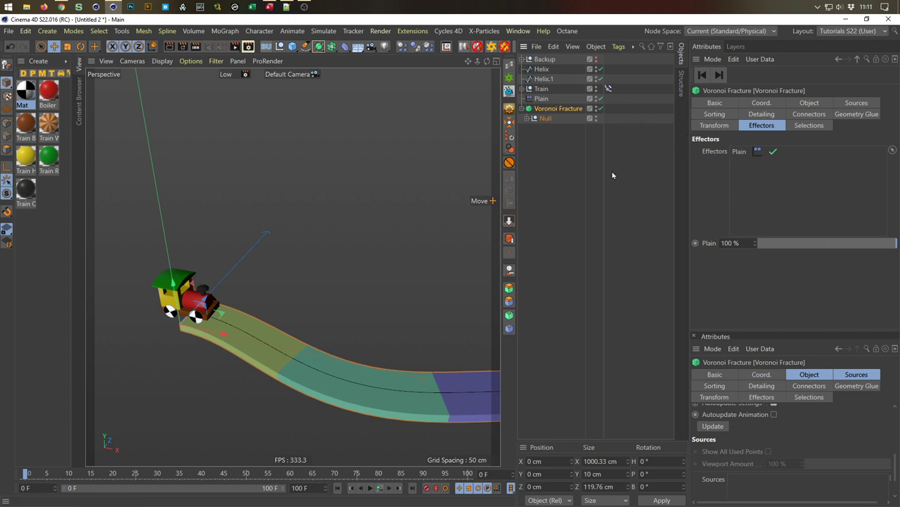
left_click(541, 99)
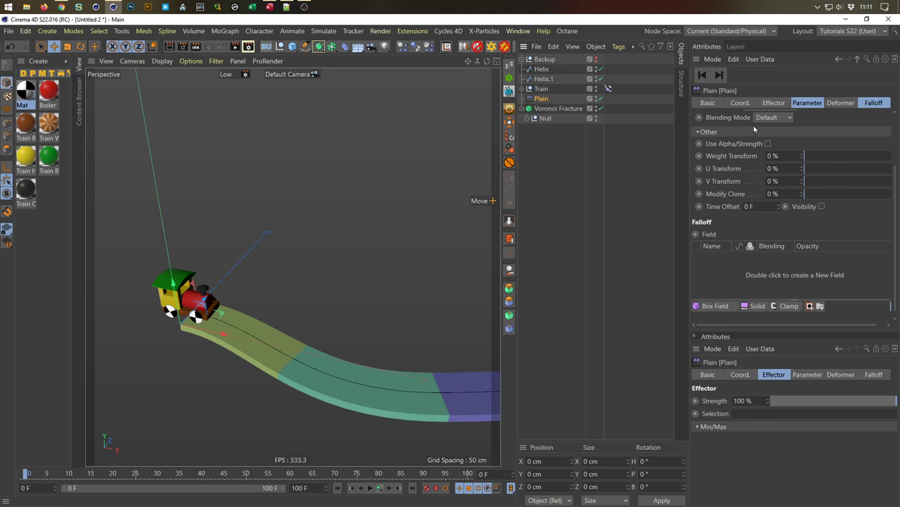
Enable Position on the Plain effector and set P.Y to -100 cm.
left_click(795, 104)
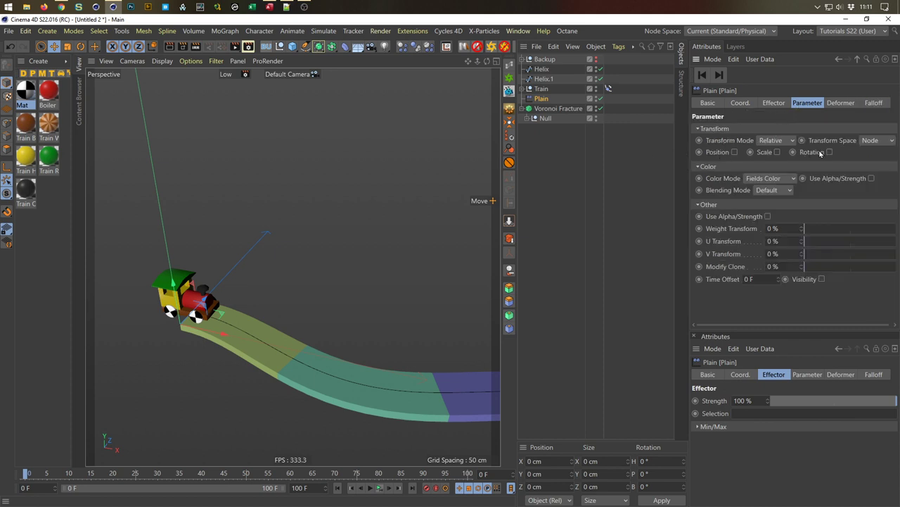
left_click(735, 152)
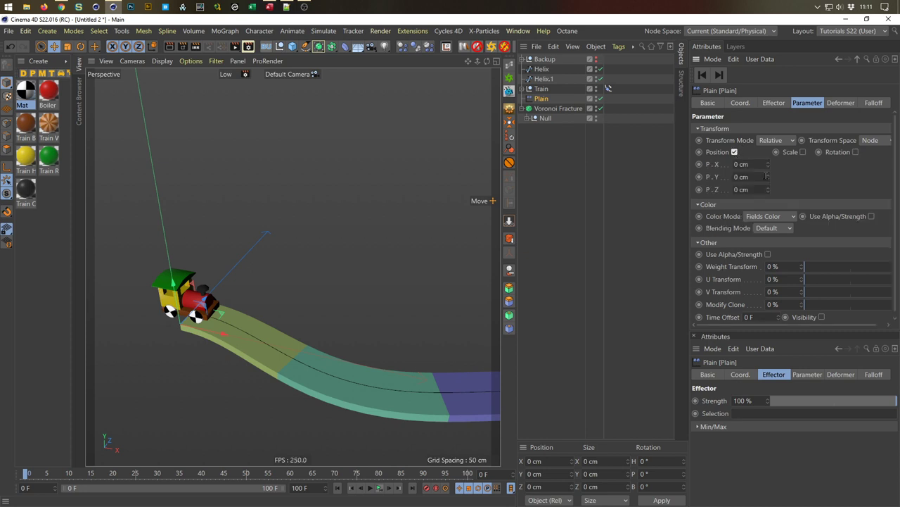
left_click_drag(768, 178, 691, 190)
key("BackSpace")
type("-100")
key("Return")
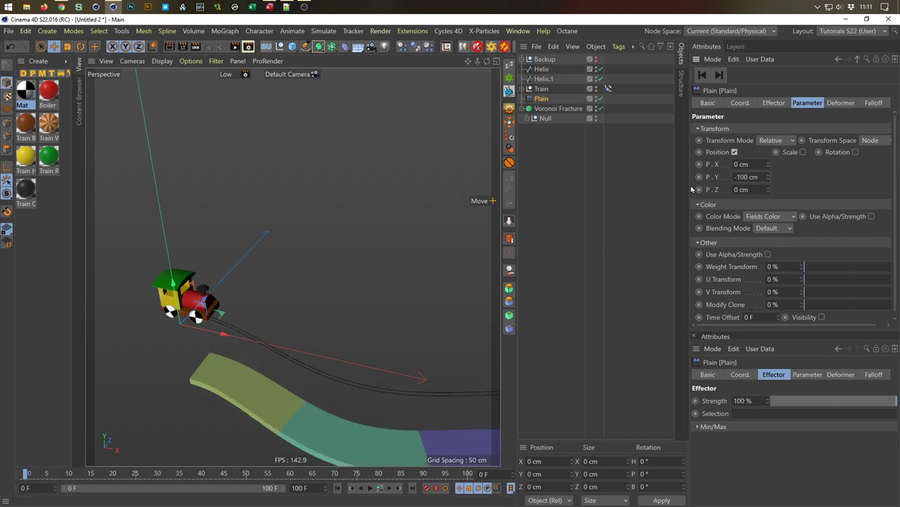
left_click_drag(177, 318, 199, 197, "alt")
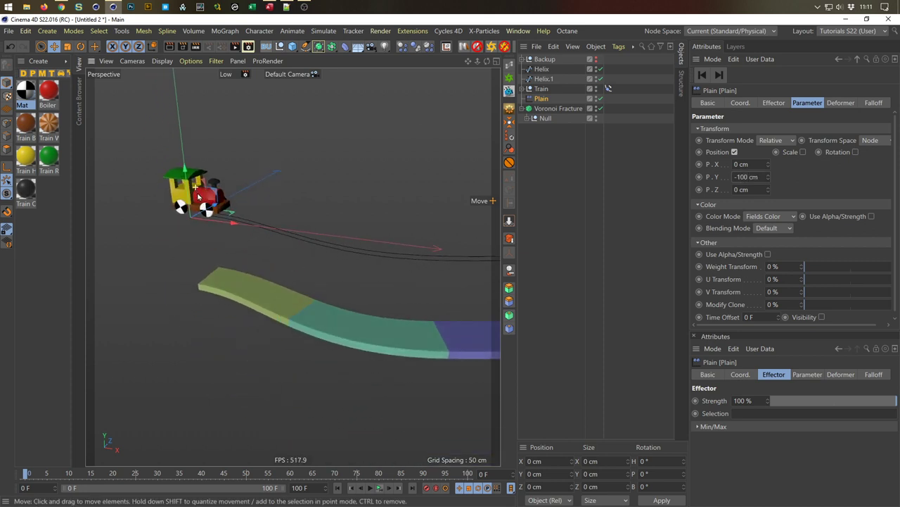
left_click(874, 103)
left_click(716, 199)
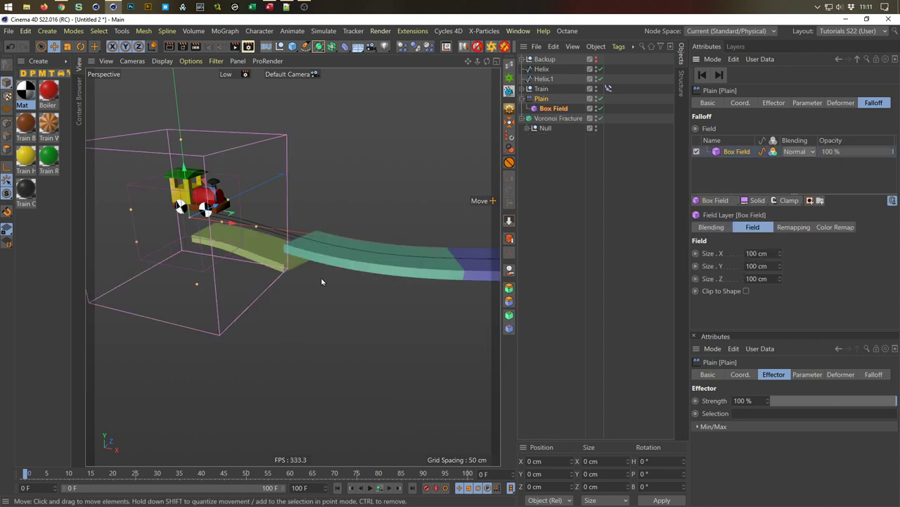
left_click_drag(262, 225, 278, 211, "alt")
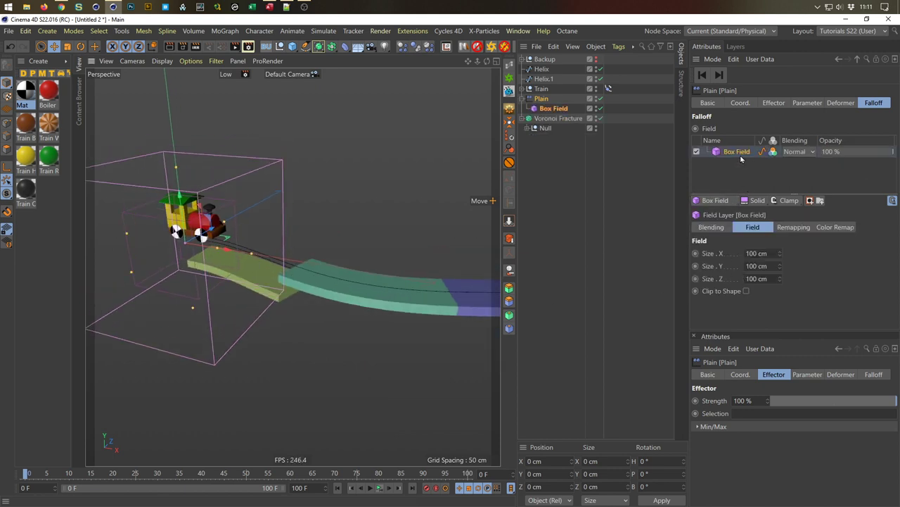
left_click(788, 227)
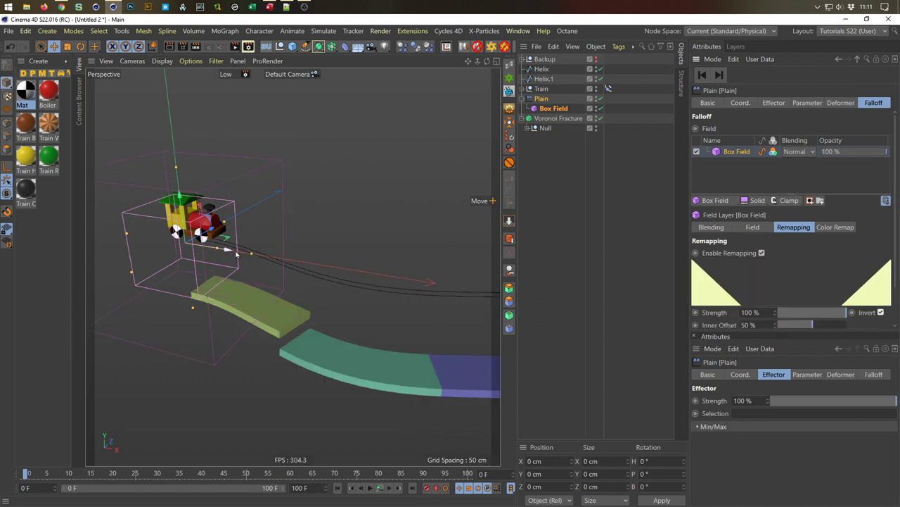
left_click_drag(255, 256, 331, 292)
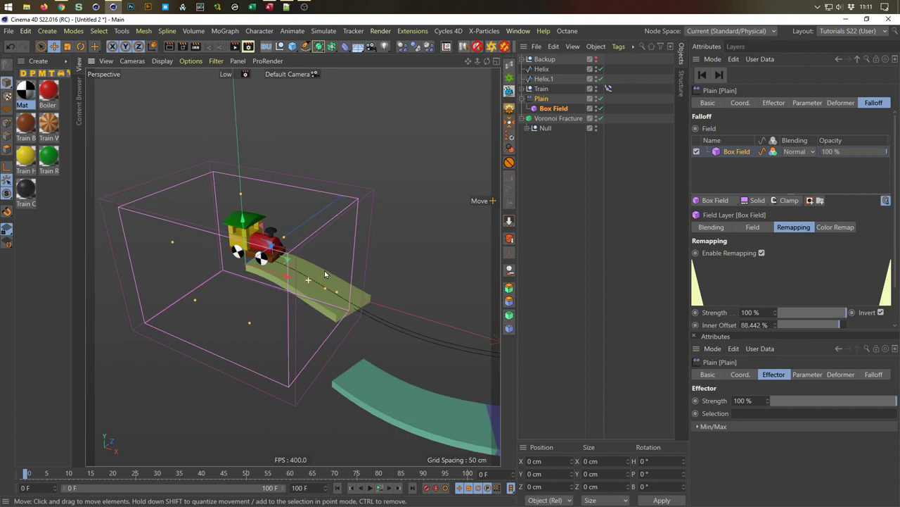
left_click(596, 107)
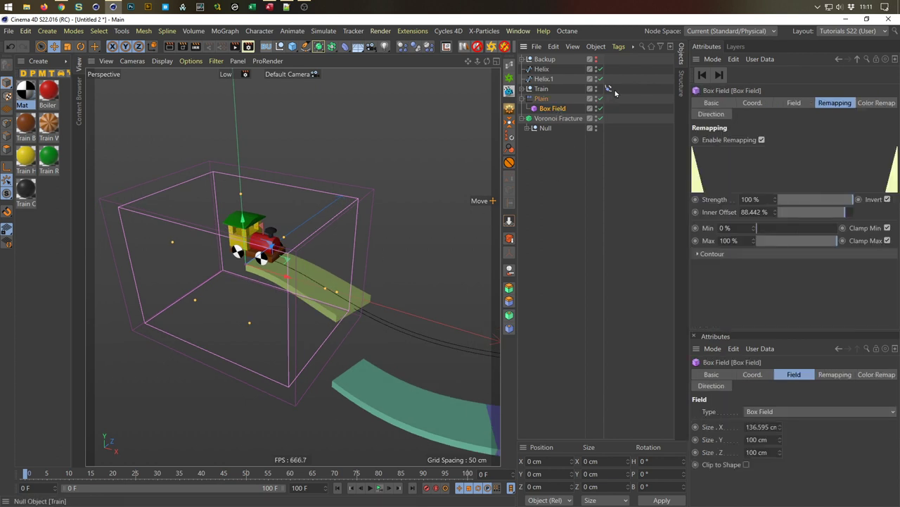
left_click(610, 90)
left_click_drag(611, 109, 608, 115, "ctrl")
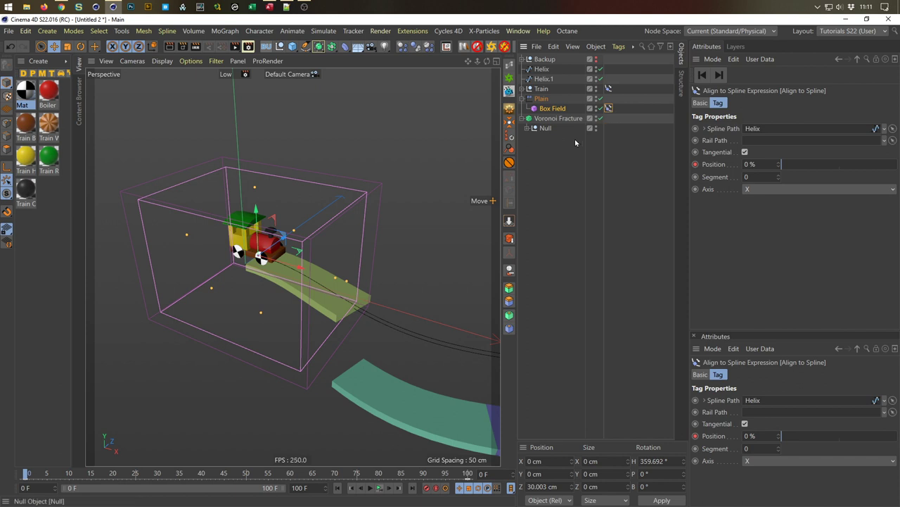
middle_click_drag(316, 282, 296, 250, "alt")
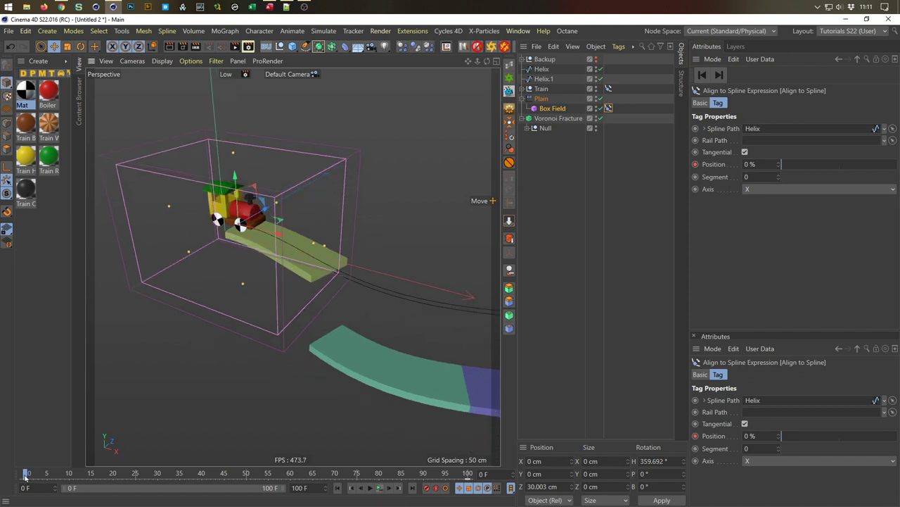
left_click_drag(25, 476, 146, 494)
left_click_drag(101, 436, 256, 411, "alt")
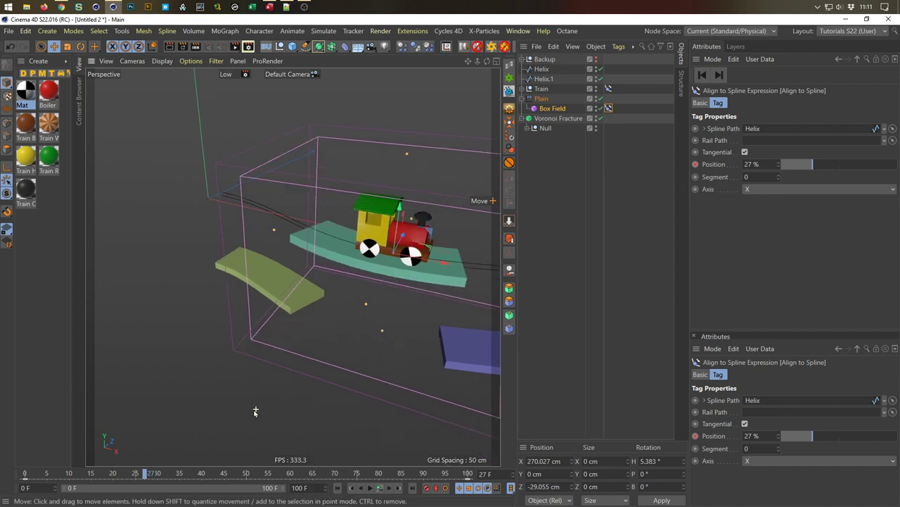
scroll(255, 412, "down", 6)
left_click_drag(144, 476, 35, 432)
scroll(216, 229, "up", 6)
scroll(216, 230, "down", 3)
scroll(311, 317, "up", 3)
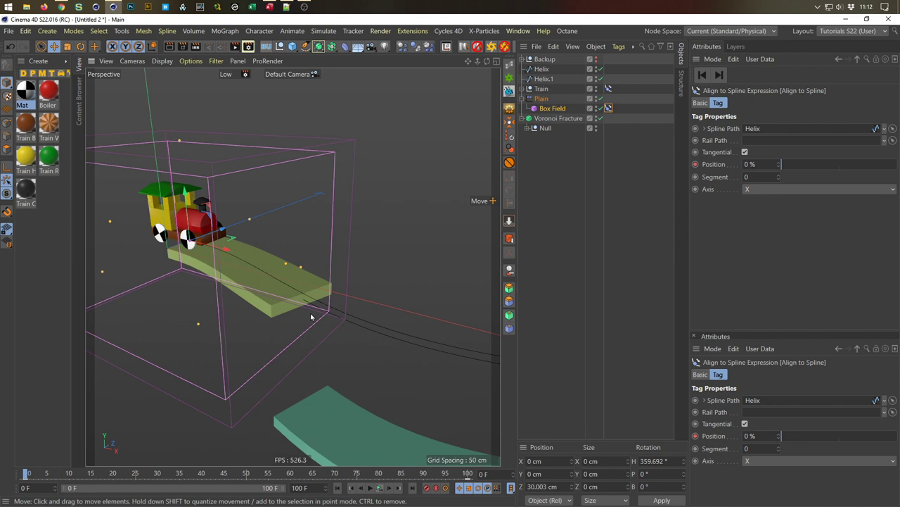
Add a Bevel deformer under the plank Cube inside the Null.
left_click(529, 129)
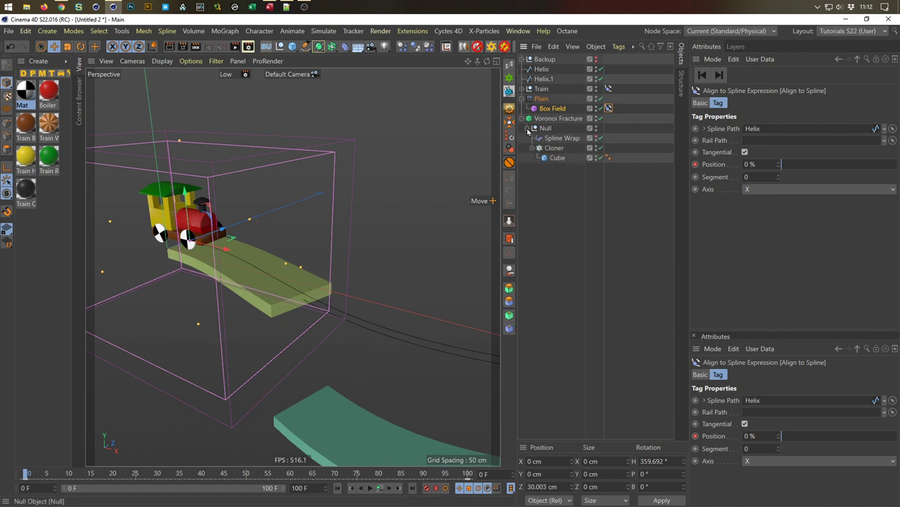
left_click(554, 159)
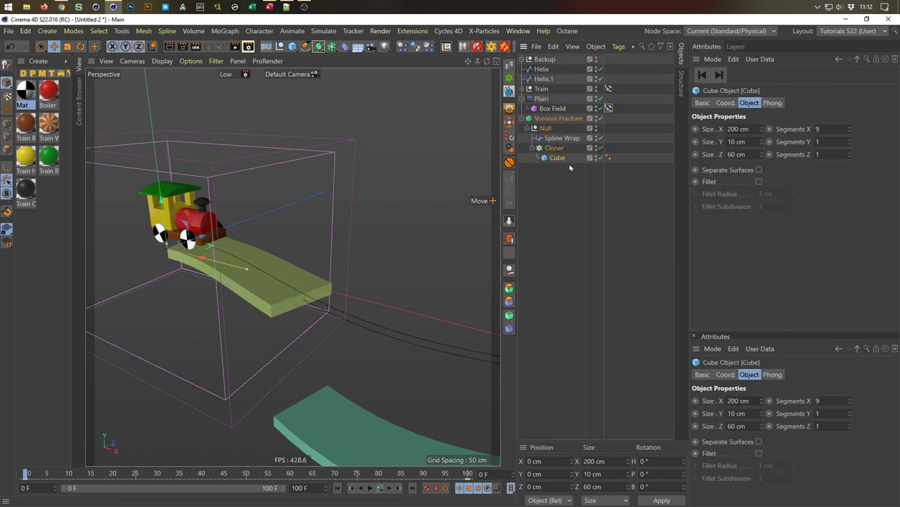
left_click(344, 46)
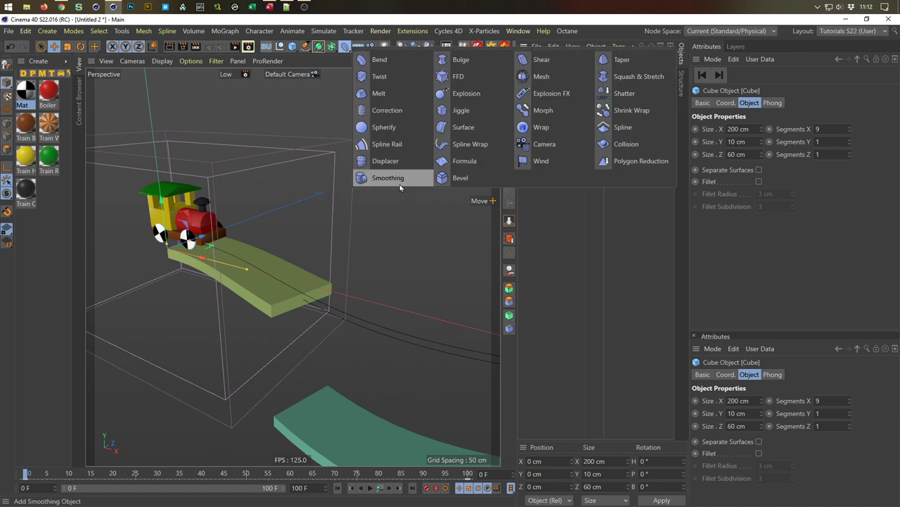
left_click(461, 178)
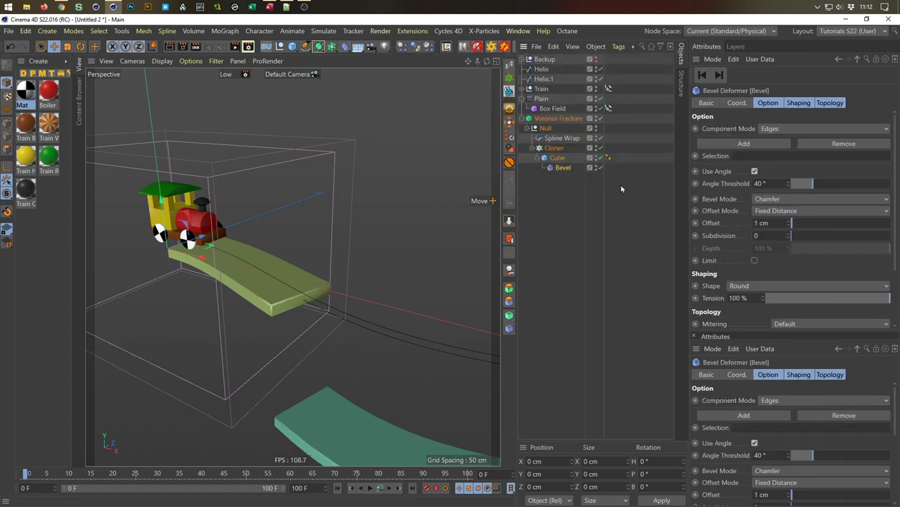
Raise the Bevel's subdivisions to 3 for rounder plank edges, then deselect everything.
left_click(788, 237)
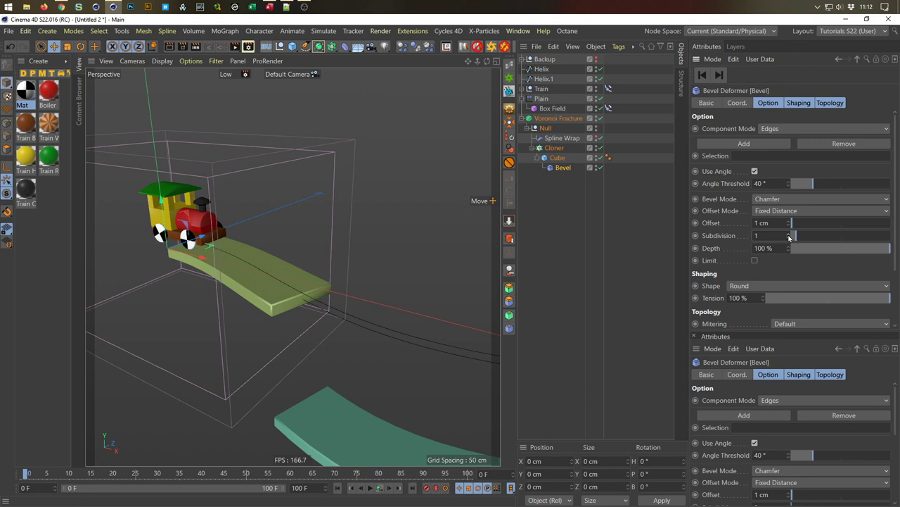
left_click(788, 237)
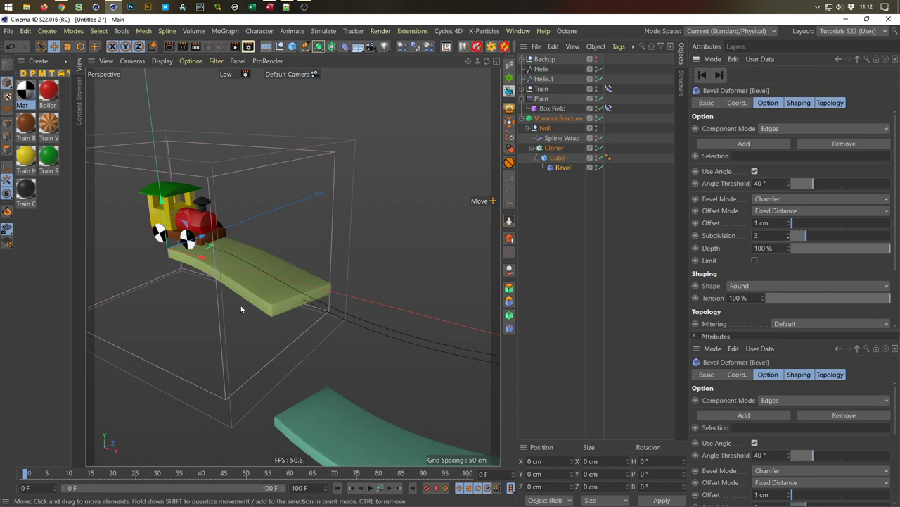
scroll(282, 324, "down", 10)
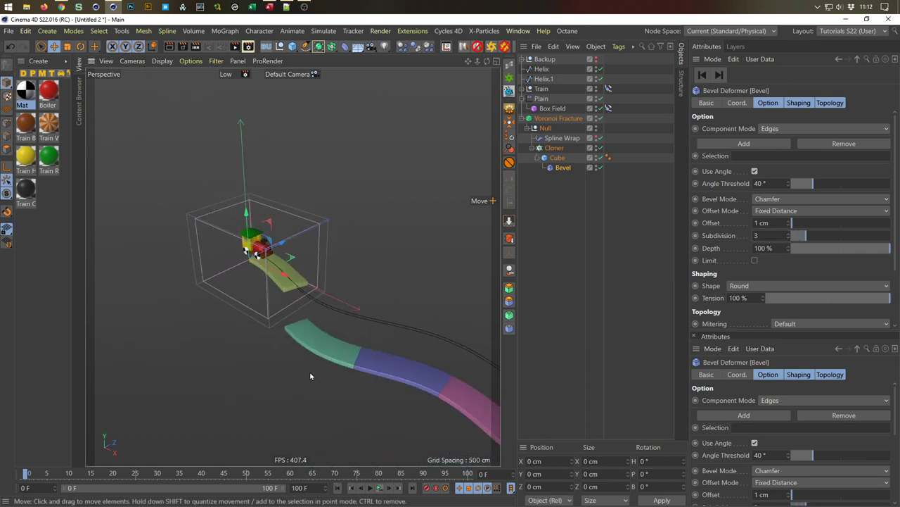
scroll(315, 283, "up", 8)
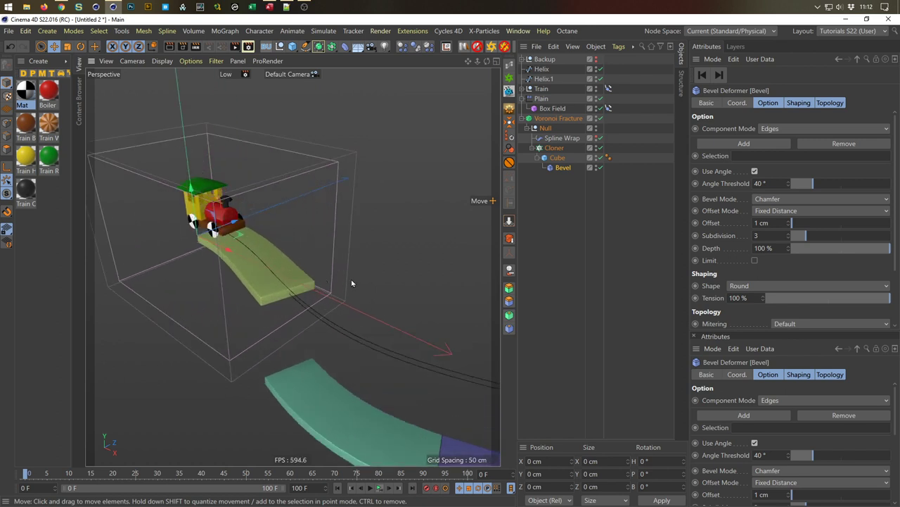
scroll(191, 351, "down", 10)
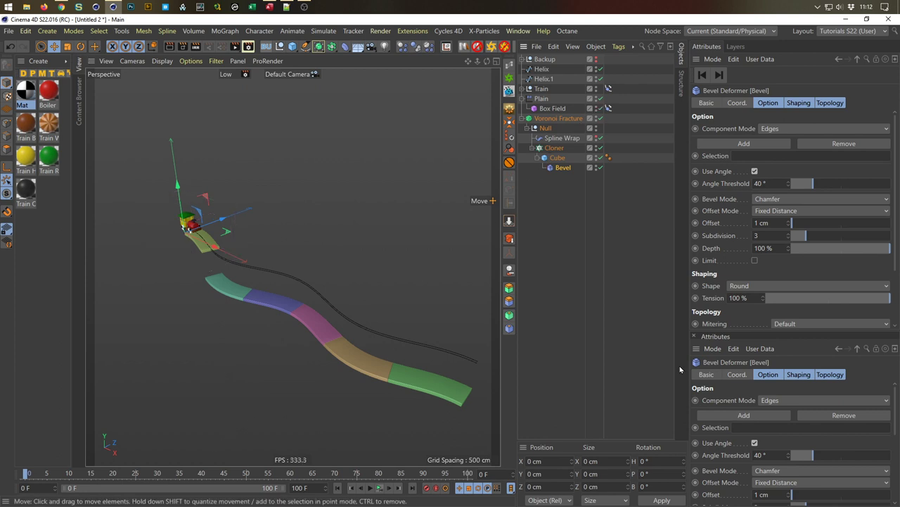
left_click(571, 340)
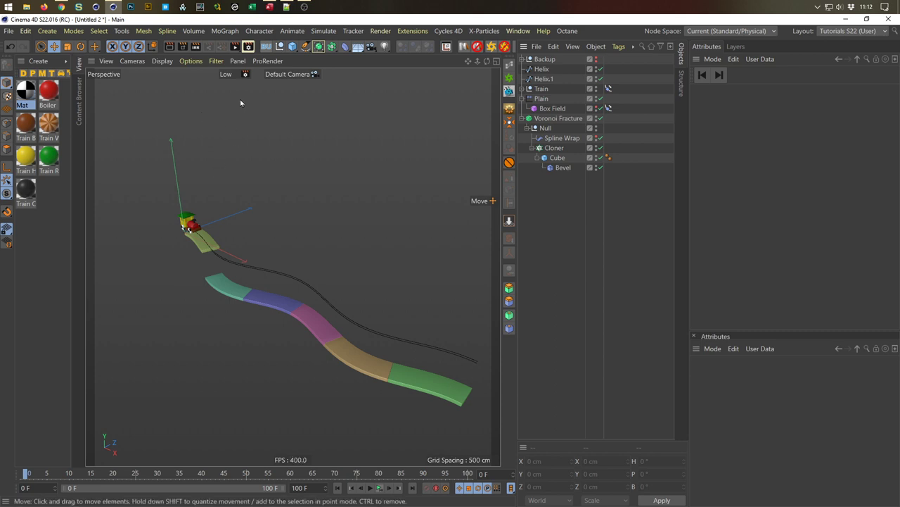
Filter the viewport to Geometry Only, preview the animation, and rewind to frame 0.
left_click(216, 62)
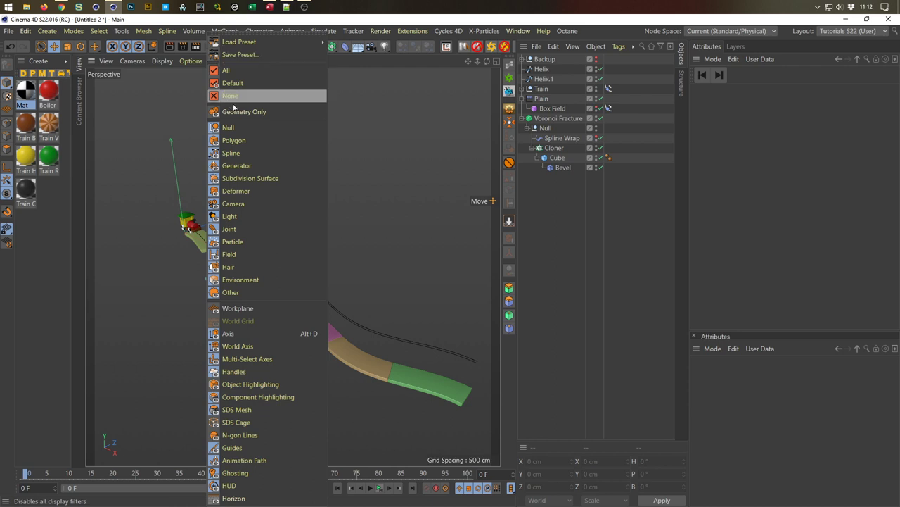
left_click(253, 113)
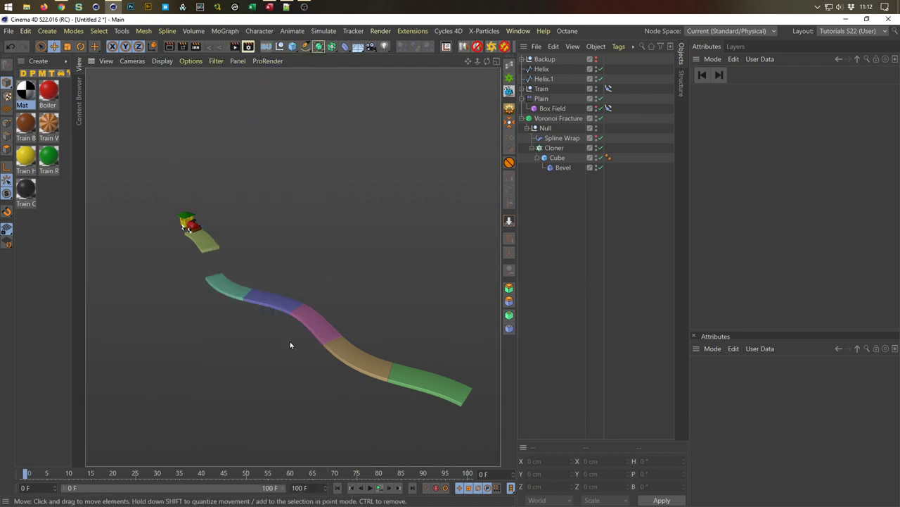
left_click(379, 487)
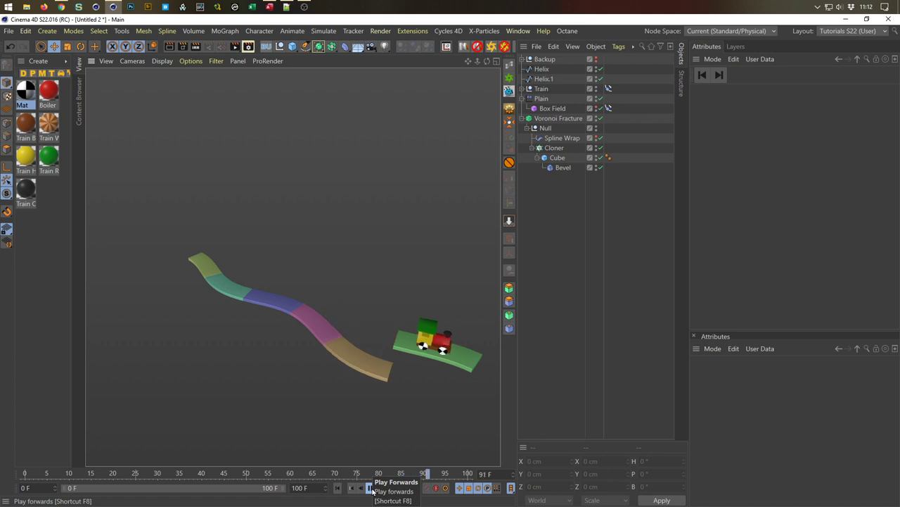
left_click(370, 487)
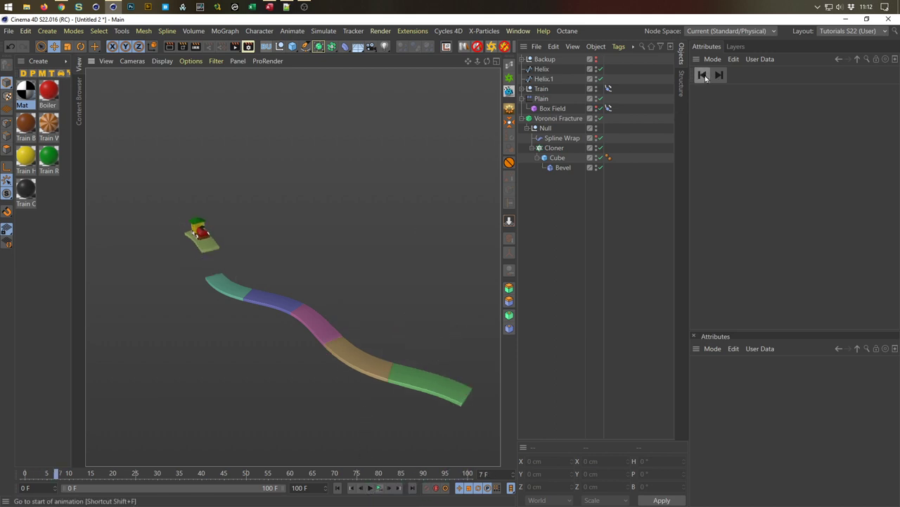
left_click(337, 487)
Show the Voronoi Fracture's Effectors list containing Plain.
scroll(232, 256, "up", 5)
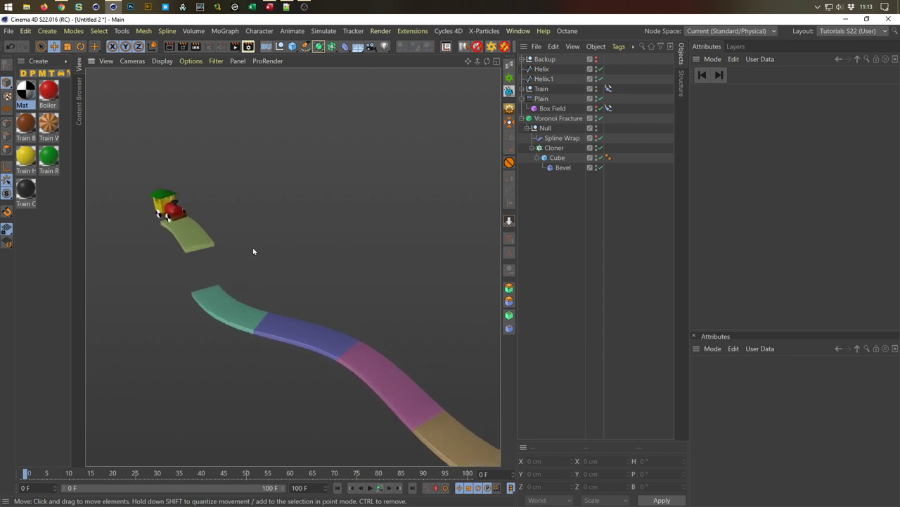
left_click(557, 119)
left_click(763, 125)
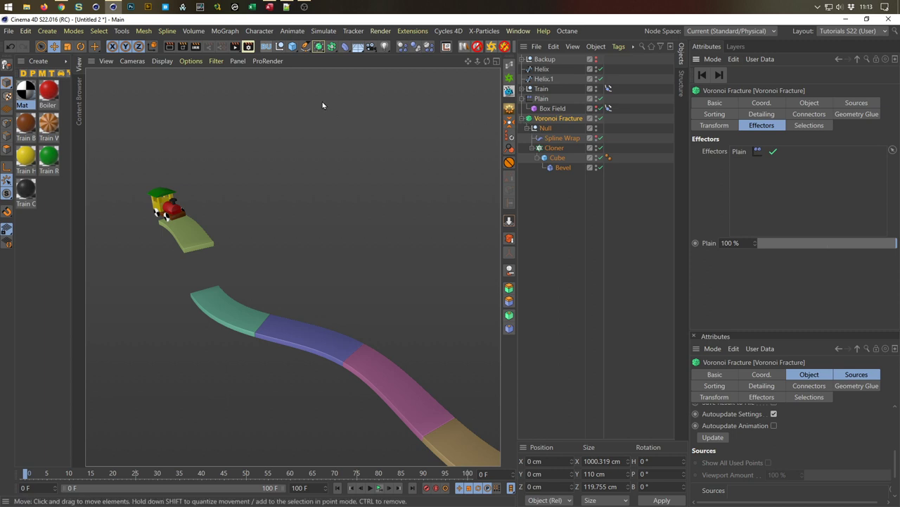
Add a MoGraph Delay effector and place it after Plain in the scene list.
left_click(226, 30)
mouse_move(296, 47)
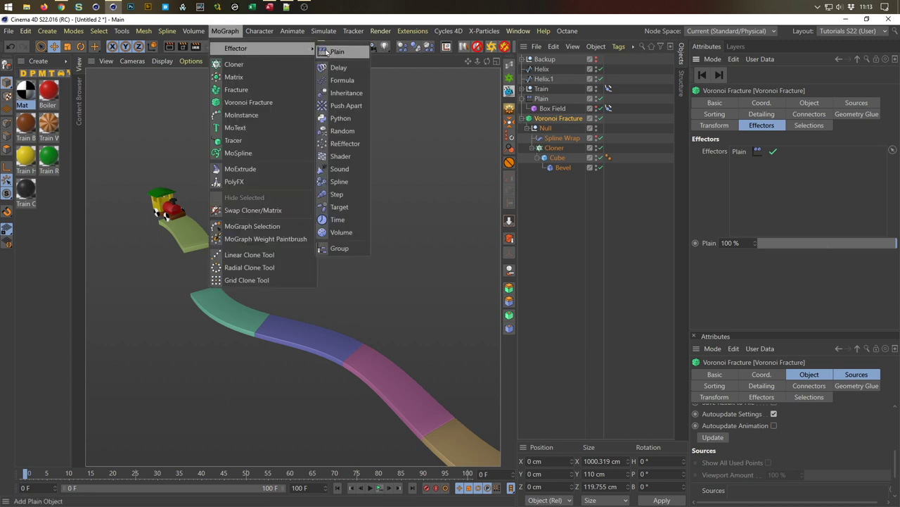
left_click(339, 68)
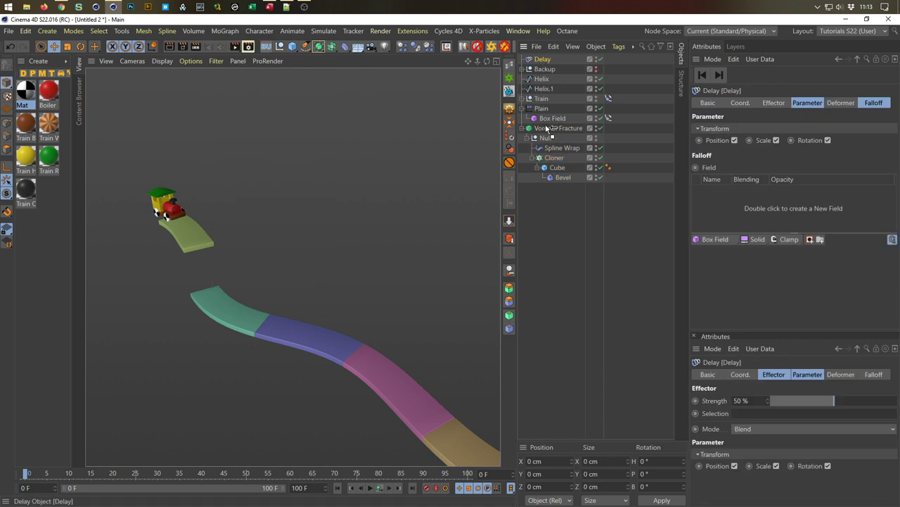
left_click_drag(542, 129, 540, 126)
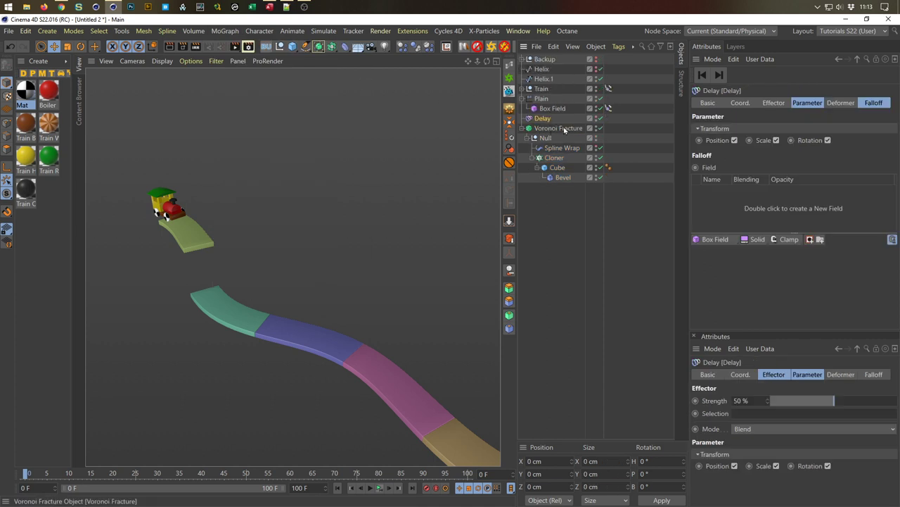
left_click(523, 99)
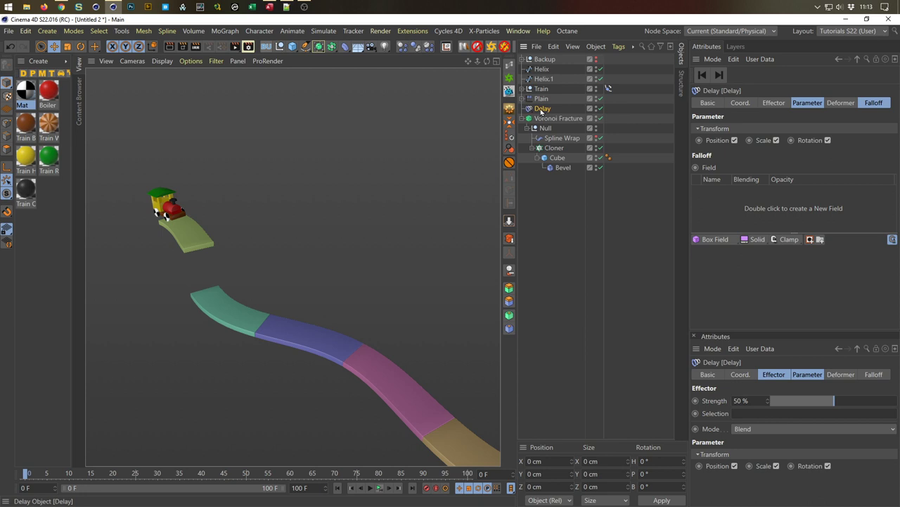
Confirm Delay is in the Voronoi Fracture's effectors at 50% Blend, then preview playback.
left_click(555, 118)
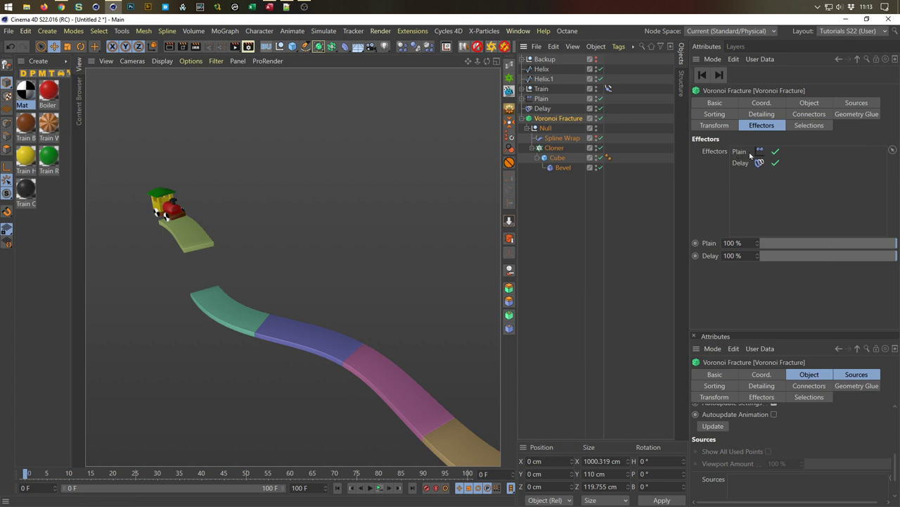
left_click(543, 109)
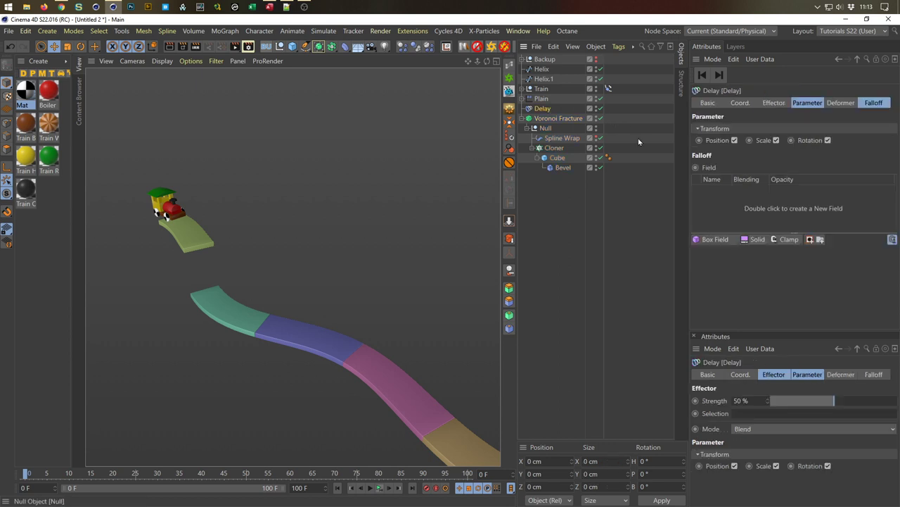
left_click(774, 103)
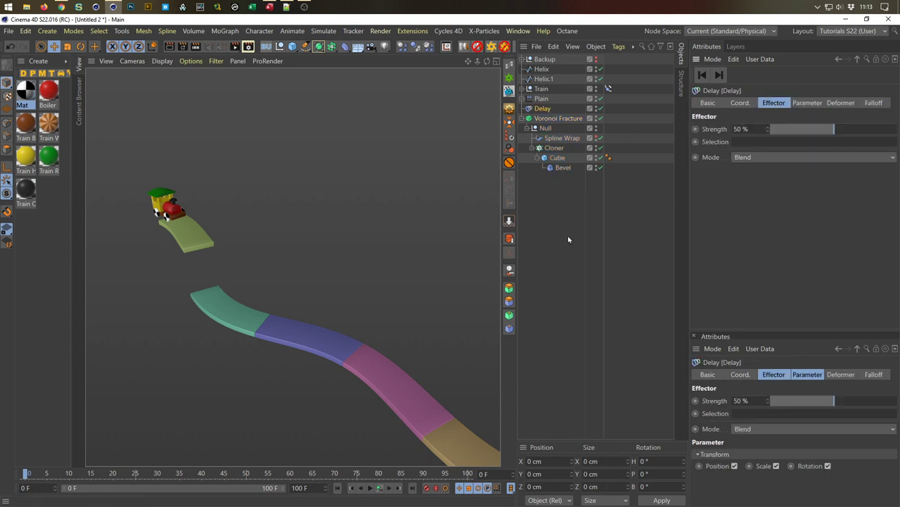
left_click(380, 489)
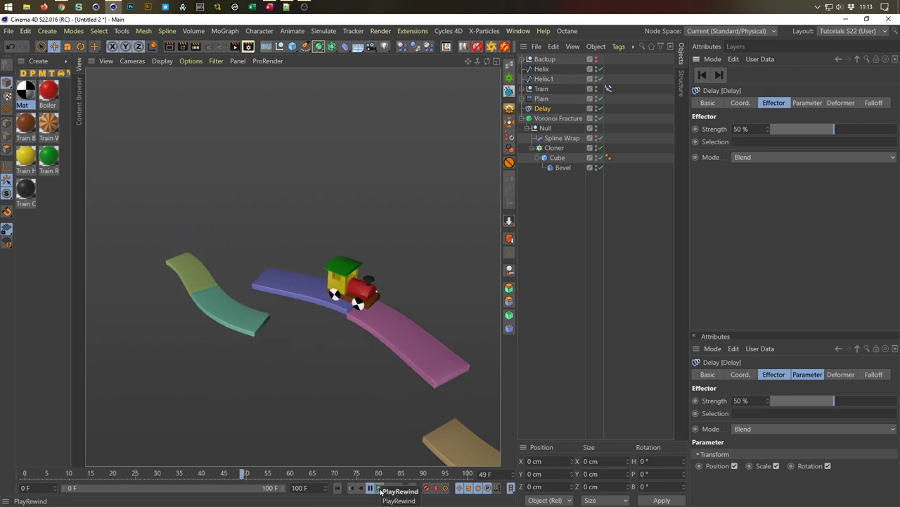
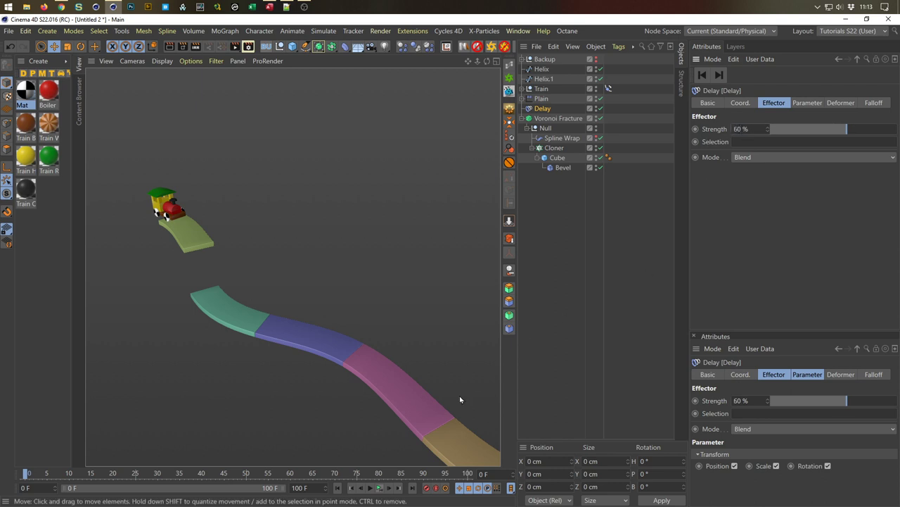
Orbit close to the train, nearly side-on, and replay the animation several times.
left_click(373, 487)
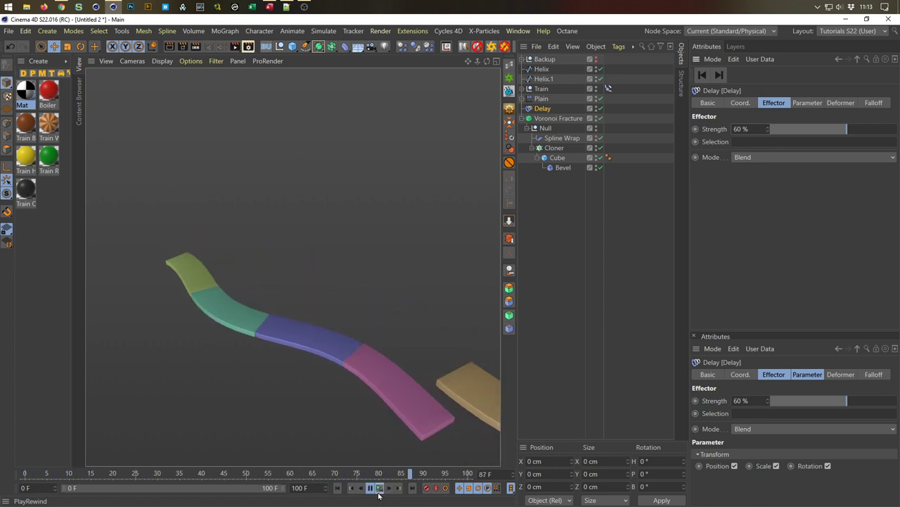
left_click_drag(195, 247, 249, 273, "alt")
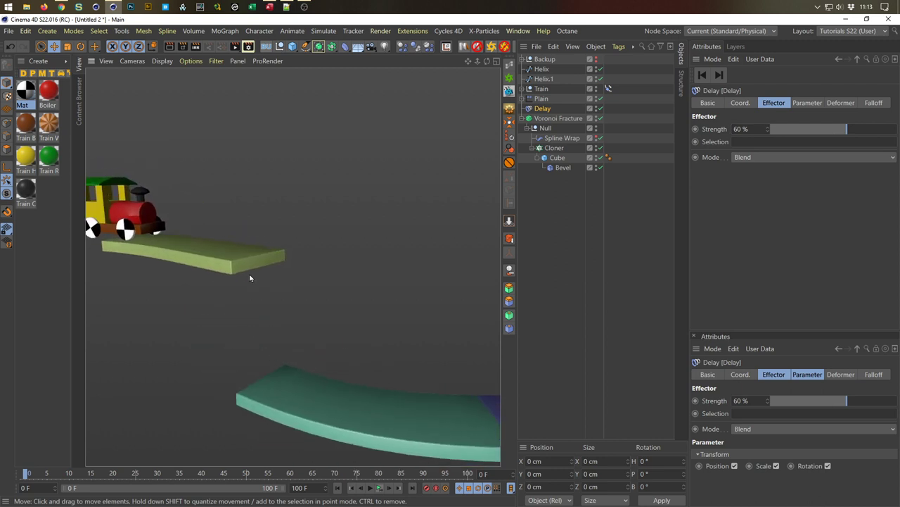
left_click(379, 488)
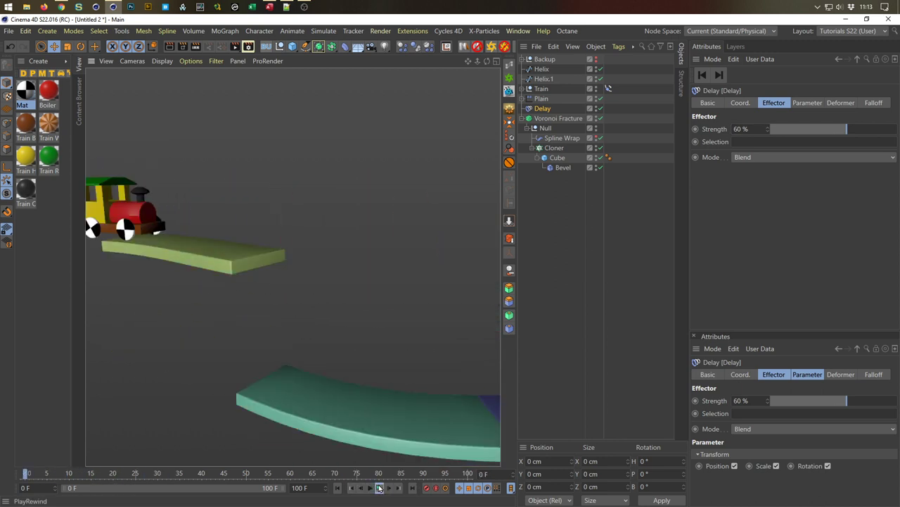
left_click(380, 487)
left_click(379, 487)
left_click(379, 487)
left_click(379, 487)
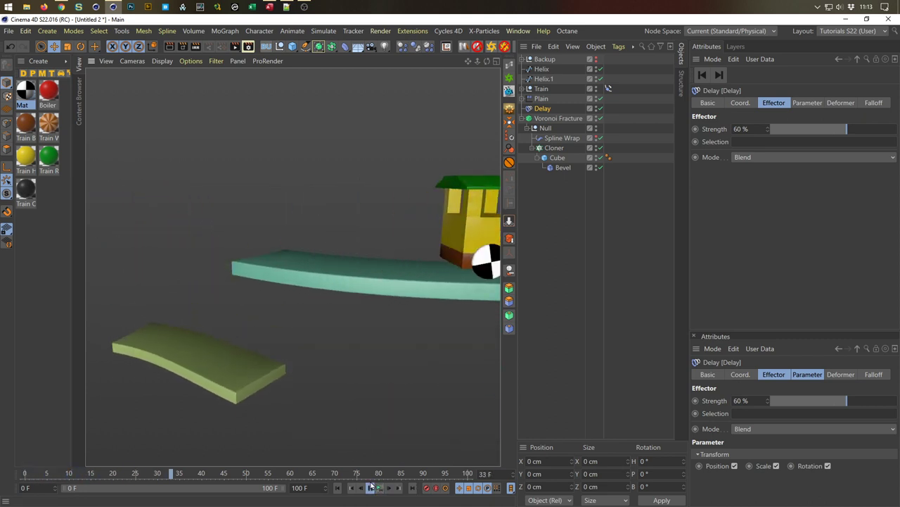
left_click(380, 488)
left_click(376, 489)
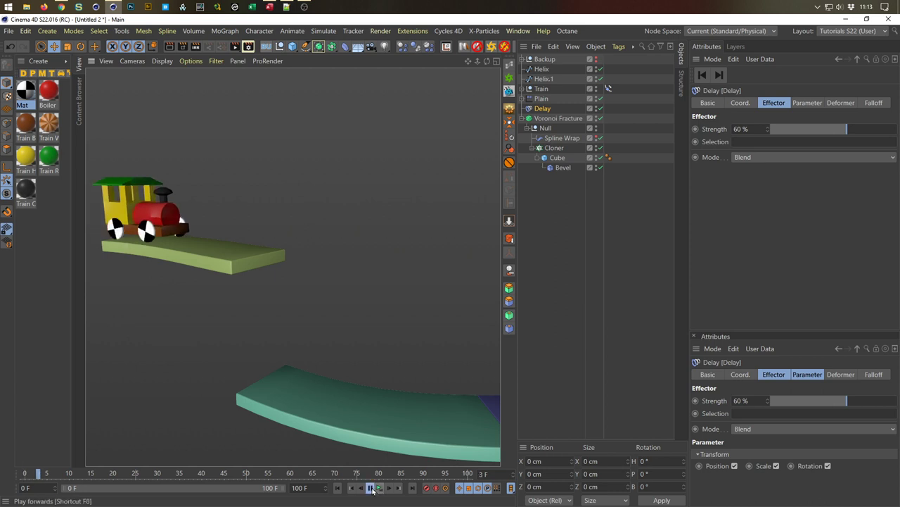
left_click(378, 488)
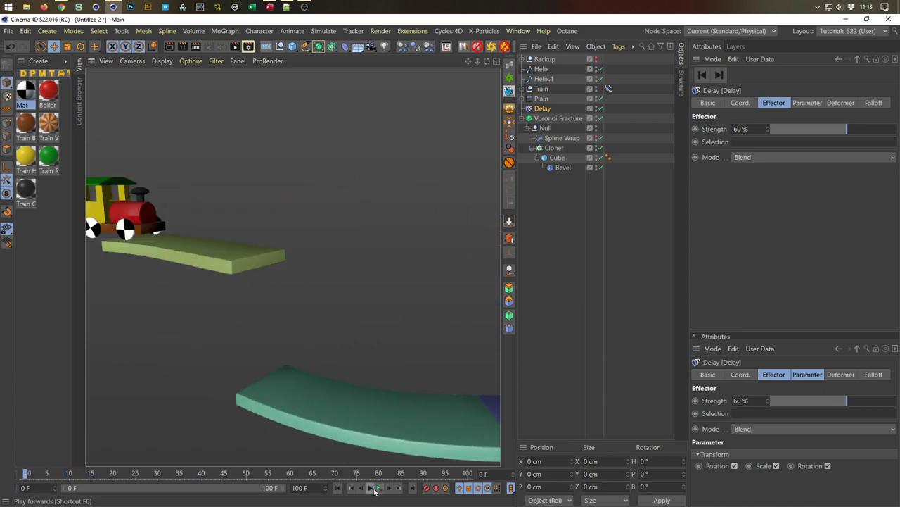
left_click(377, 488)
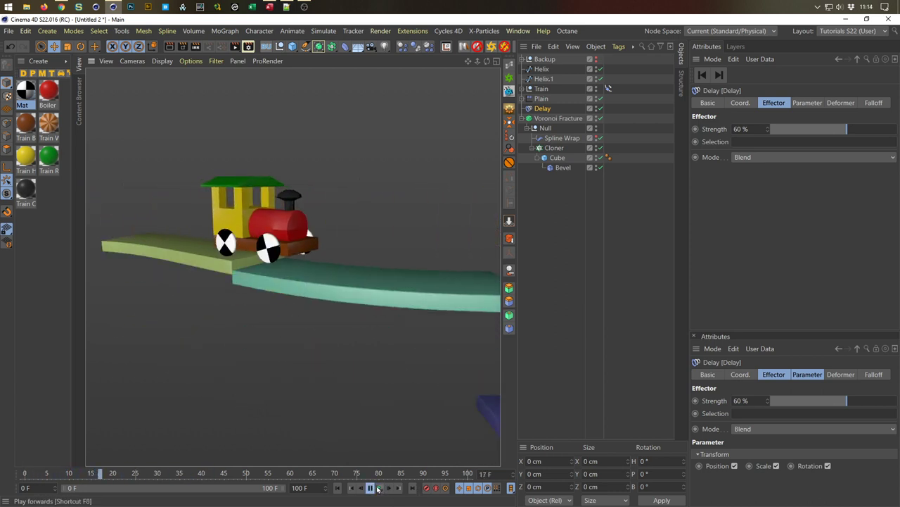
left_click(377, 488)
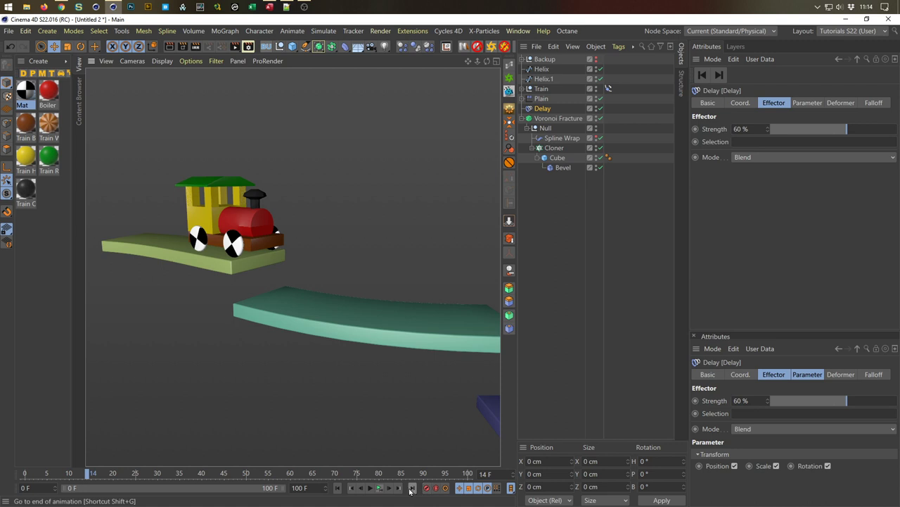
Step to frame 16 and turn the viewport grid, axes and overlays back on.
left_click(398, 488)
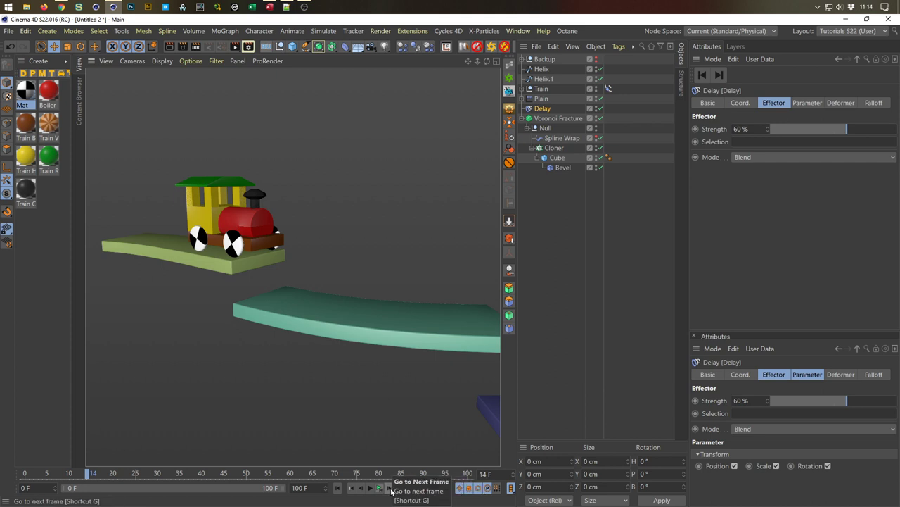
left_click(389, 489)
left_click(388, 488)
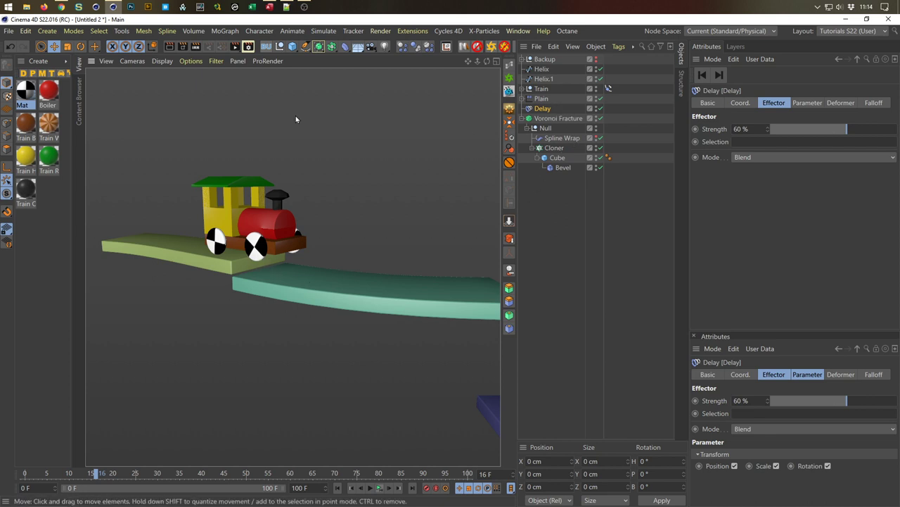
left_click(222, 62)
Expand the Plain effector, make its Box Field visible, and select it.
left_click(245, 110)
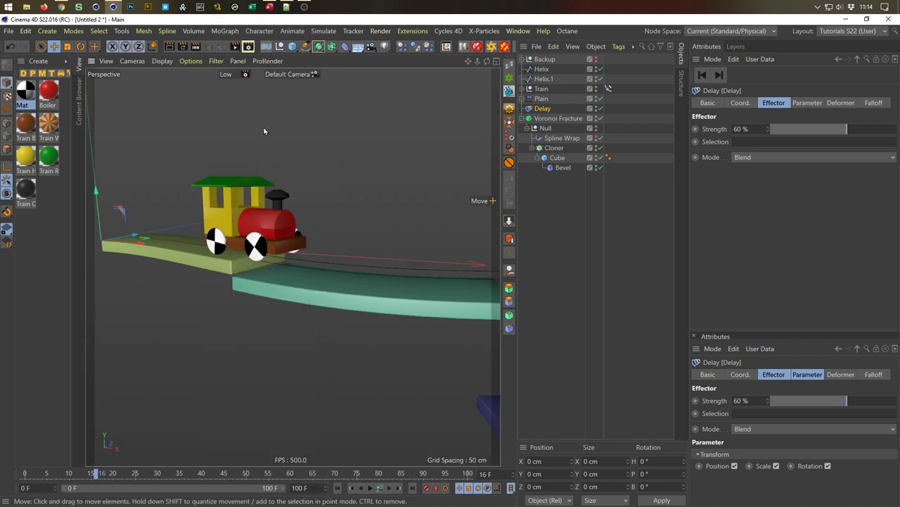
left_click(524, 100)
left_click(597, 109)
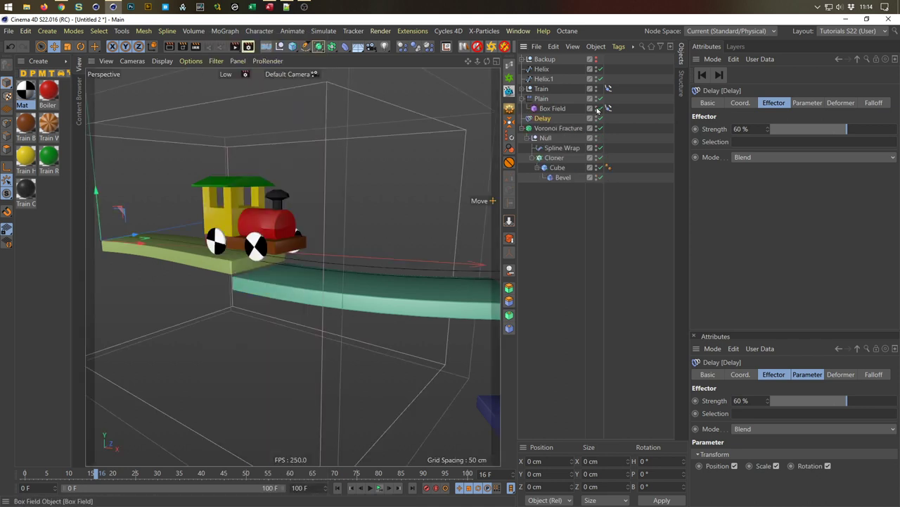
left_click(553, 108)
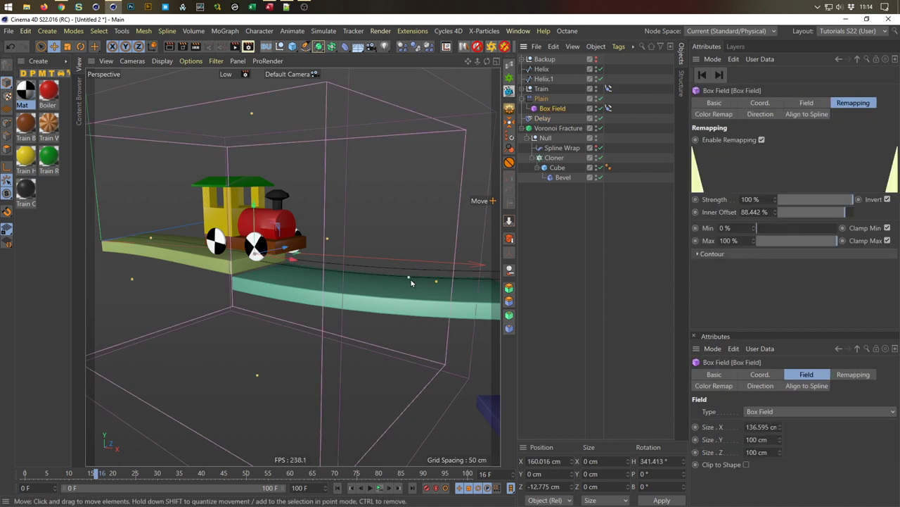
Widen the Box Field along X in two passes, replaying the animation after each.
mouse_move(435, 285)
left_mouse_down()
mouse_move(466, 285)
mouse_move(436, 284)
mouse_move(444, 285)
left_mouse_up()
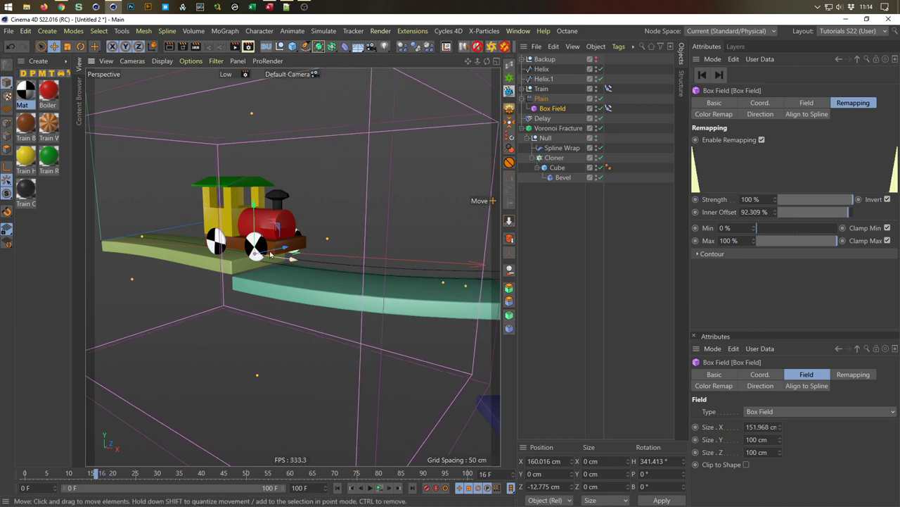
left_click(380, 489)
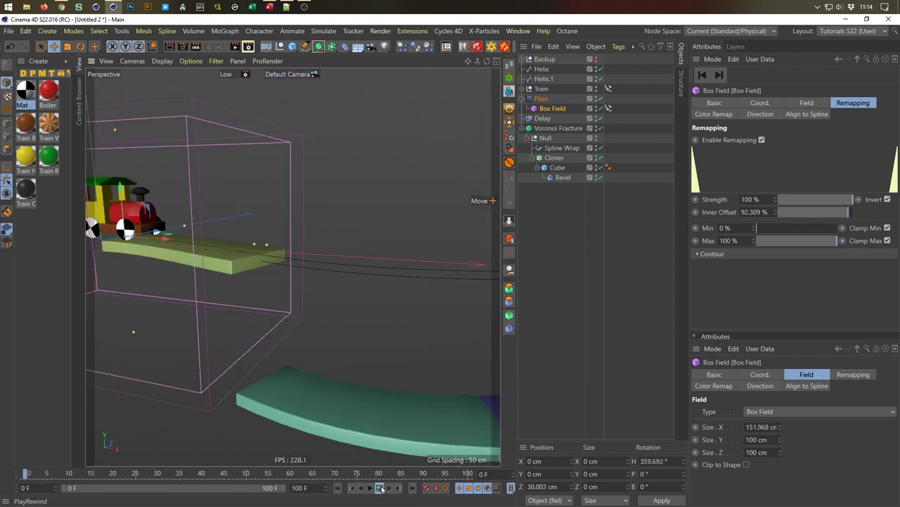
left_click(380, 488)
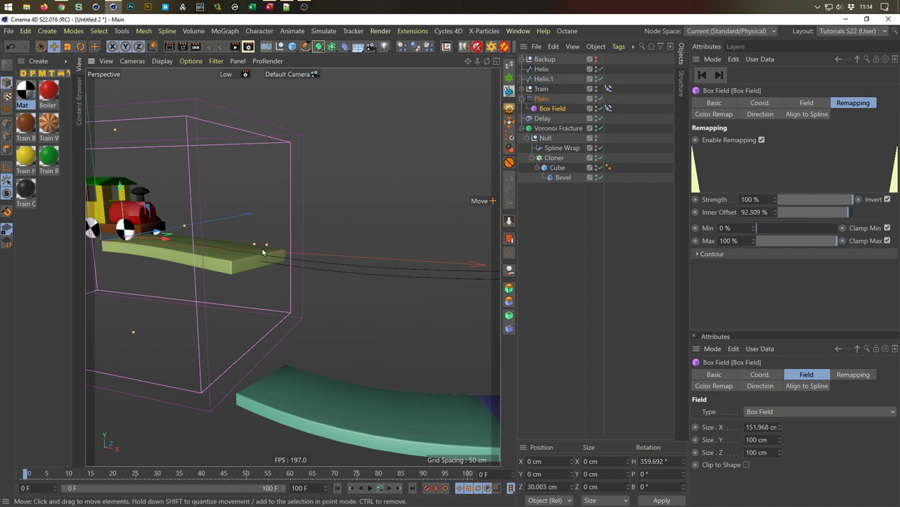
left_click_drag(268, 245, 273, 248)
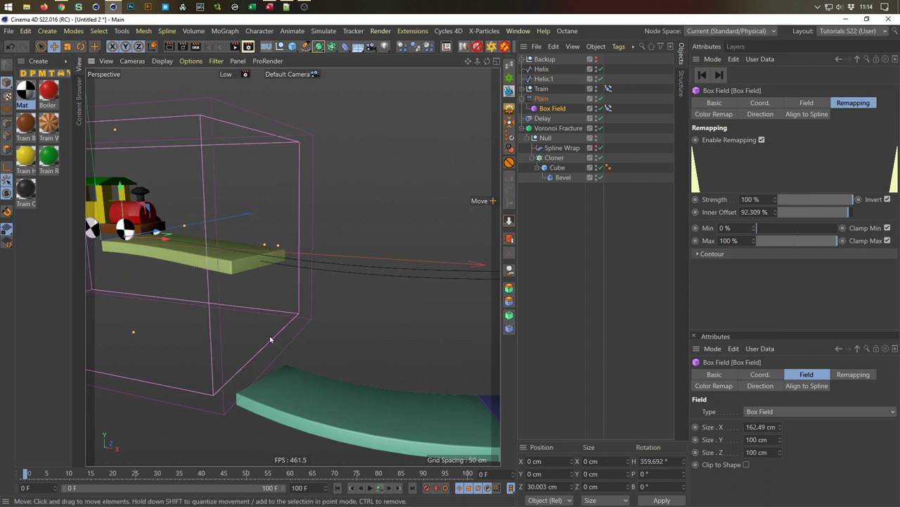
left_click(380, 488)
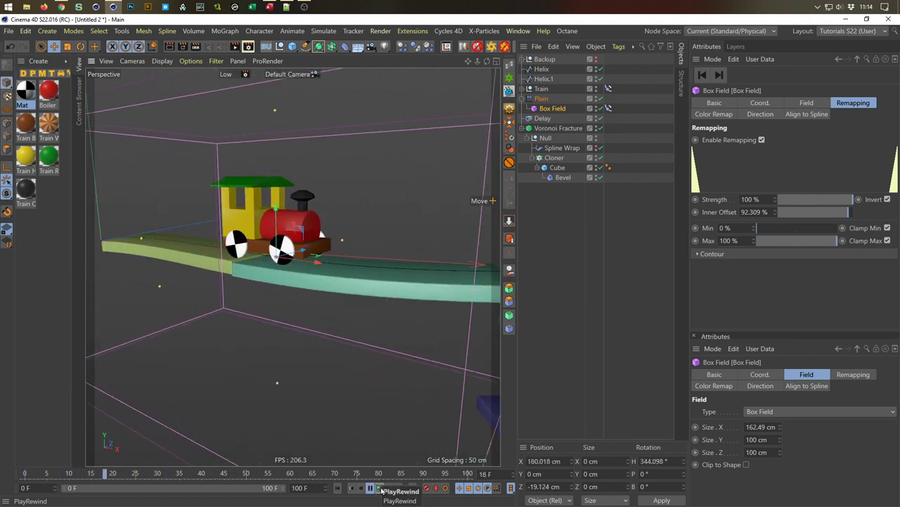
left_click(380, 487)
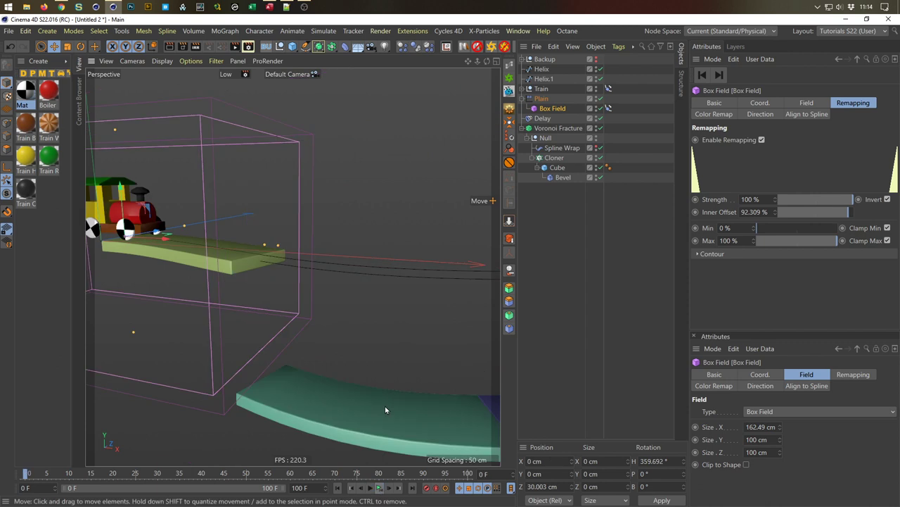
Raise the Box Field's inner offset to about 95% and widen it to about 171 cm.
left_click_drag(267, 250, 273, 249)
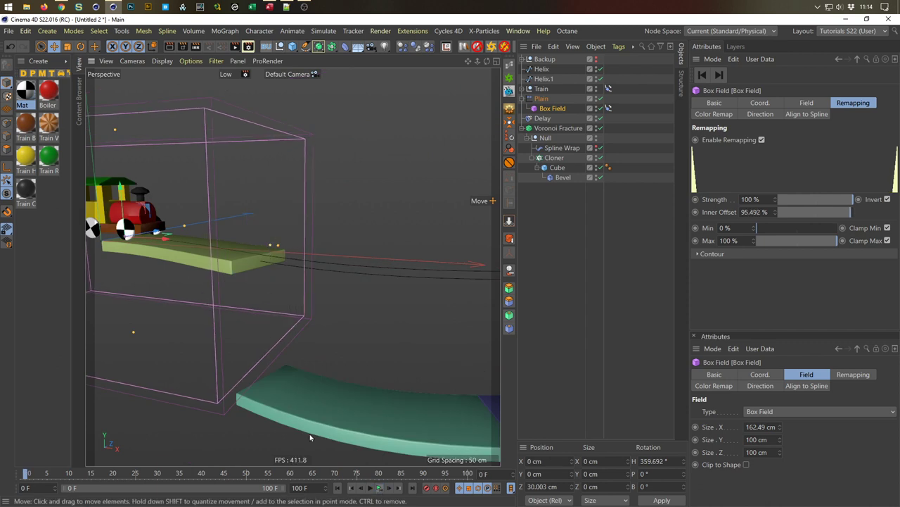
left_click(380, 487)
left_click(379, 488)
scroll(365, 312, "down", 4)
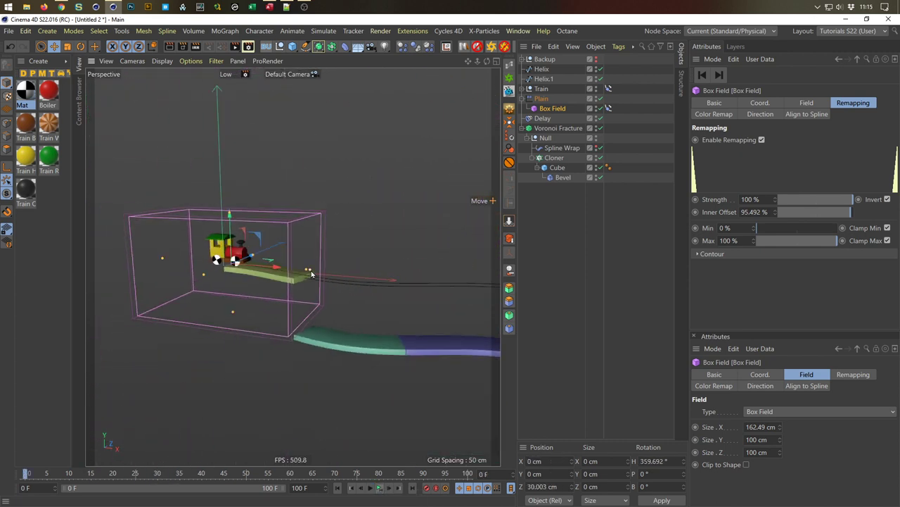
left_click_drag(311, 274, 317, 274)
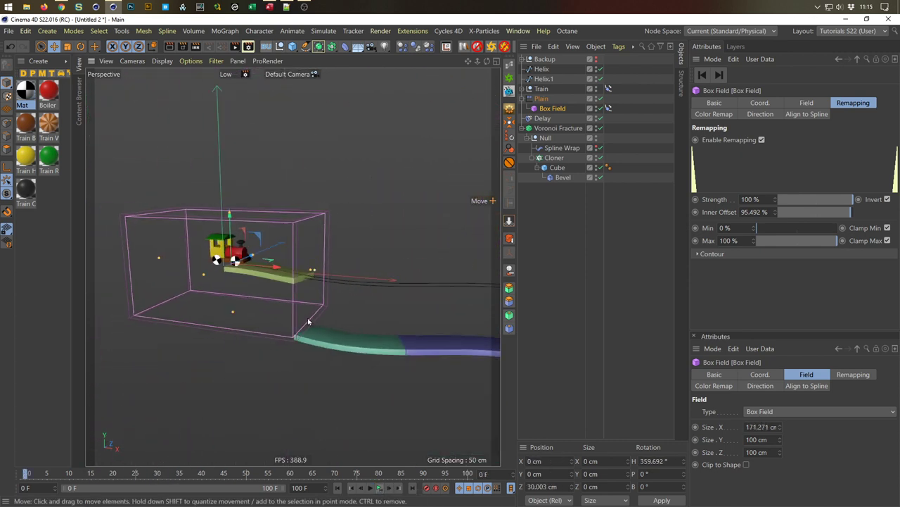
left_click(380, 488)
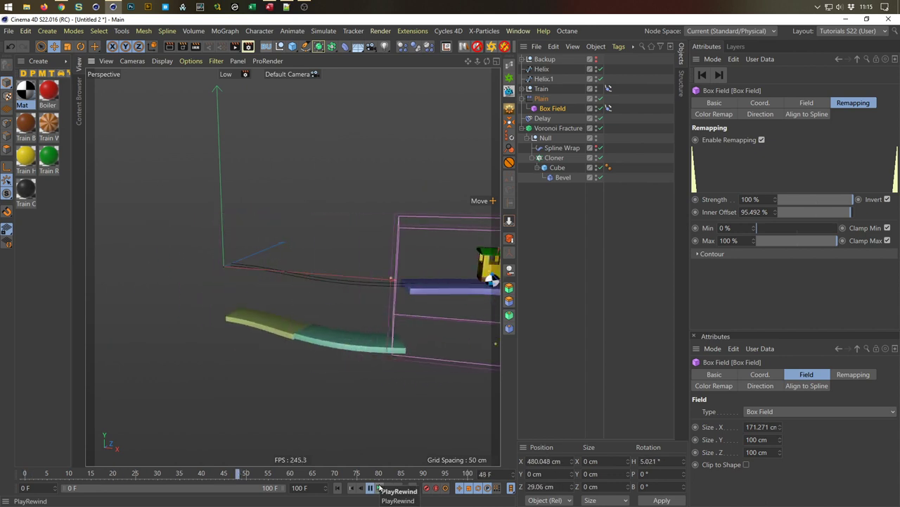
left_click(380, 488)
scroll(331, 267, "down", 3)
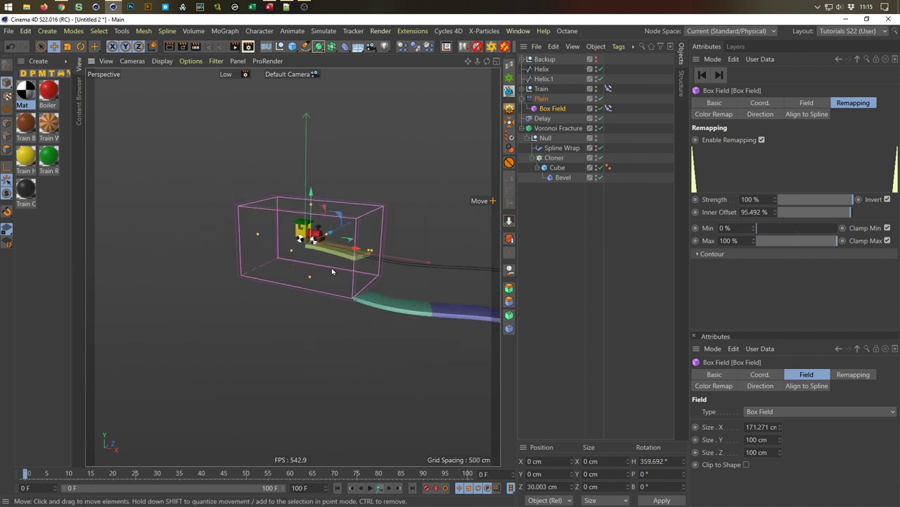
scroll(291, 265, "up", 5)
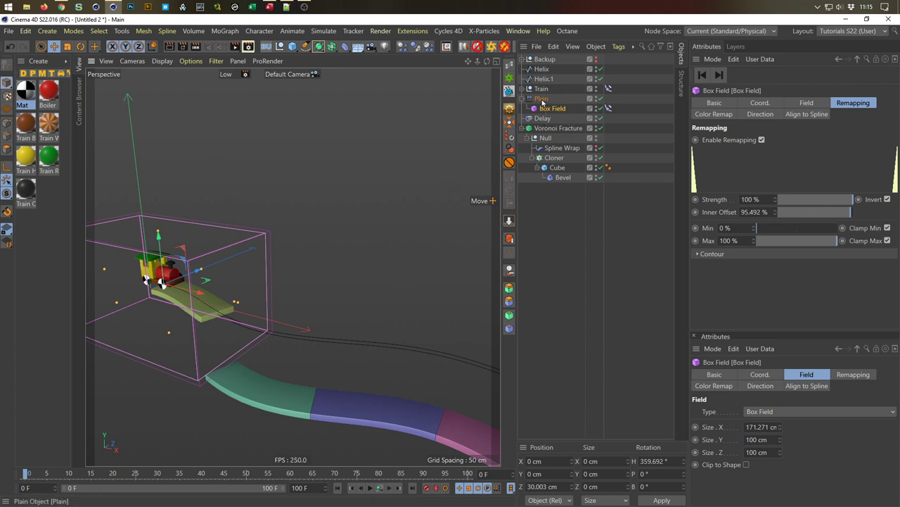
Enable rotation on the Plain effector and set its bank rotation to 360°.
left_click(541, 99)
left_click(804, 104)
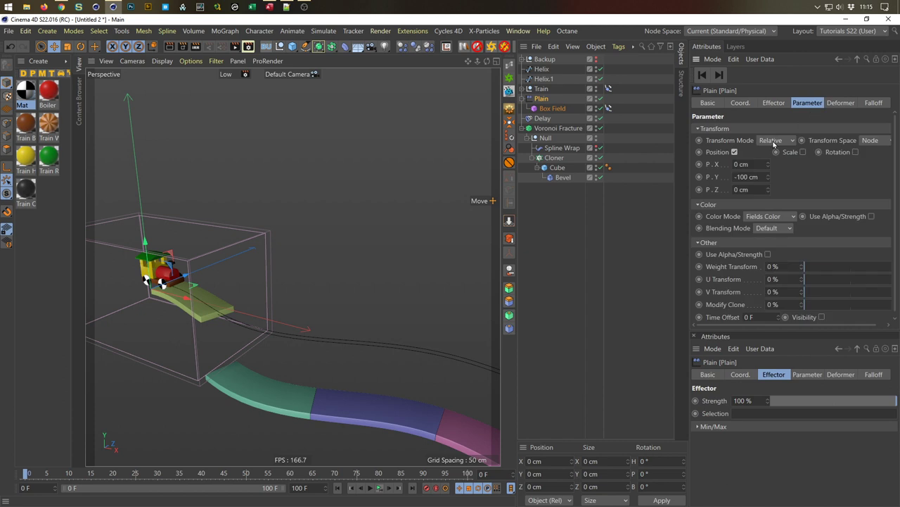
left_click(856, 152)
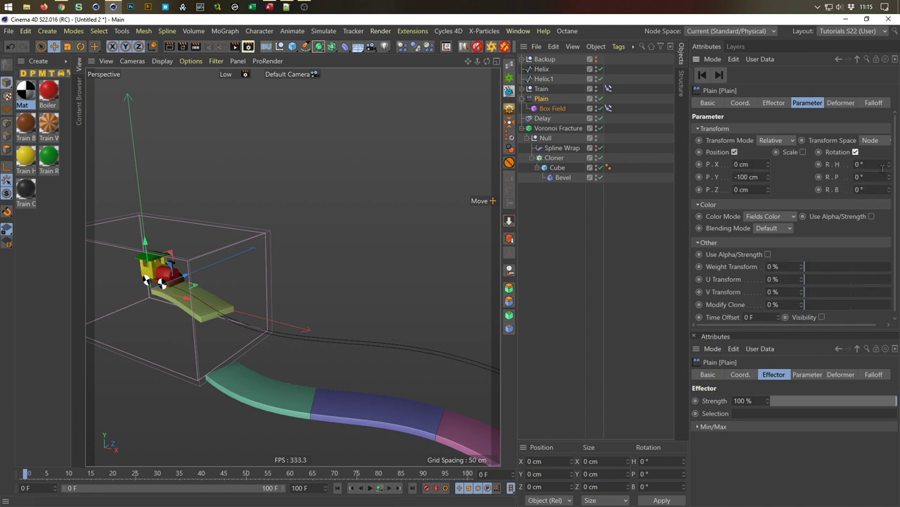
left_click_drag(890, 191, 890, 191)
left_click(380, 488)
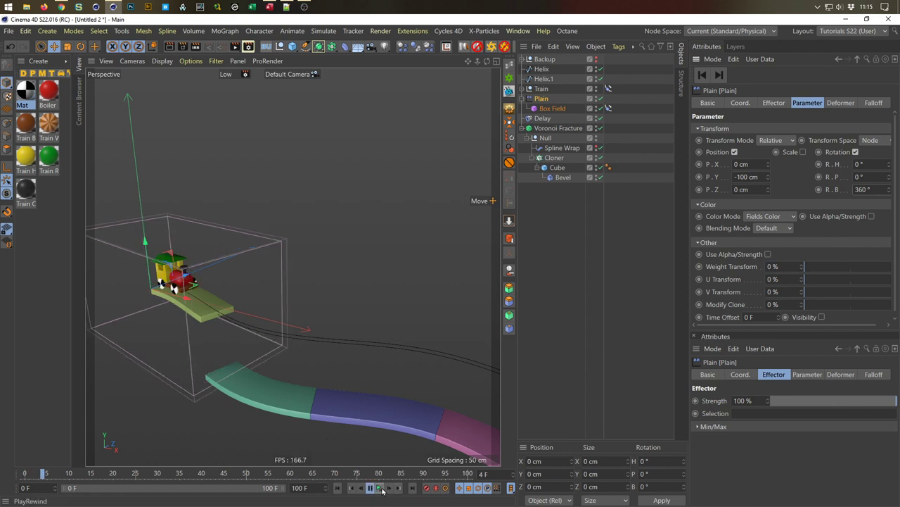
left_click(381, 489)
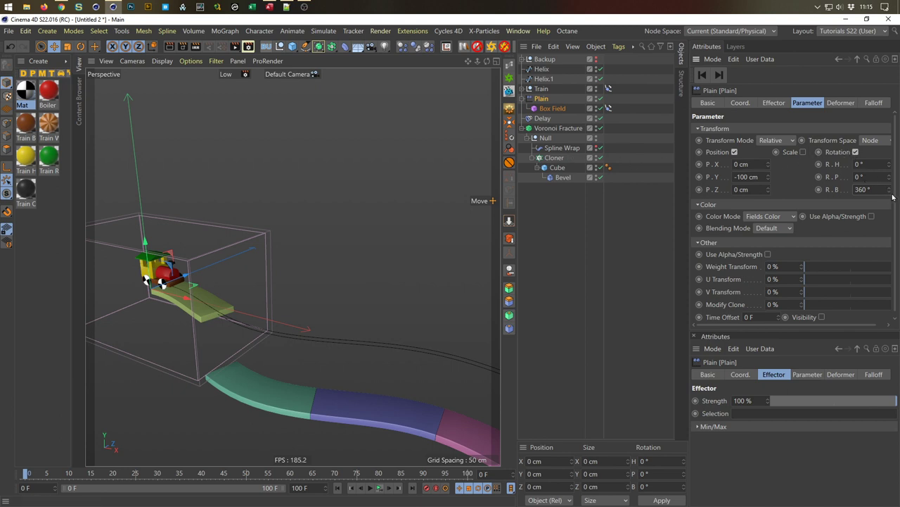
mouse_move(889, 190)
left_mouse_down()
mouse_move(888, 169)
mouse_move(890, 193)
left_mouse_up()
left_click(379, 488)
Set the Plain effector's Color Mode to Off, adjust the bank value, and preview.
left_click(771, 217)
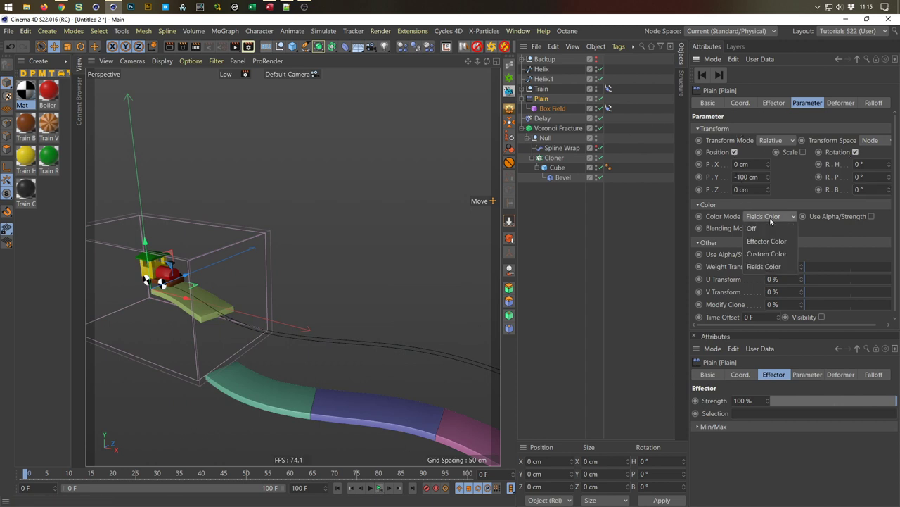
left_click(769, 231)
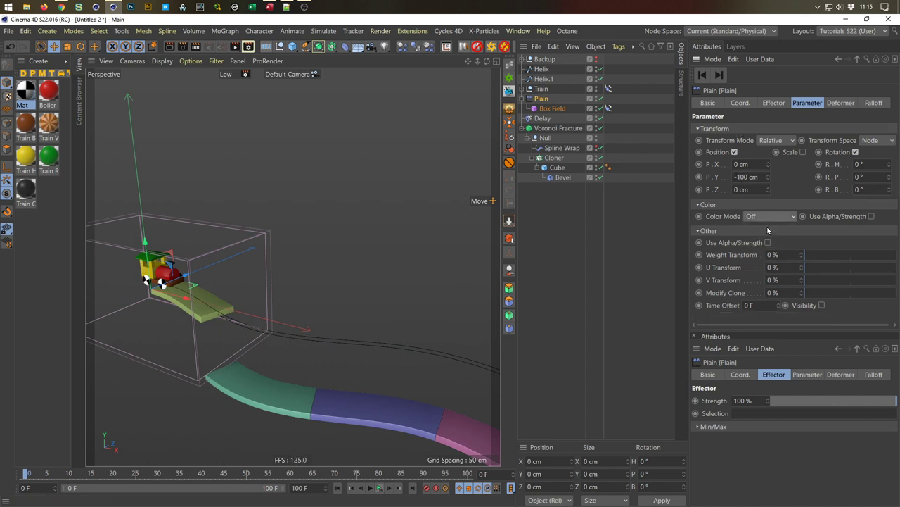
left_click(872, 190)
left_click(379, 488)
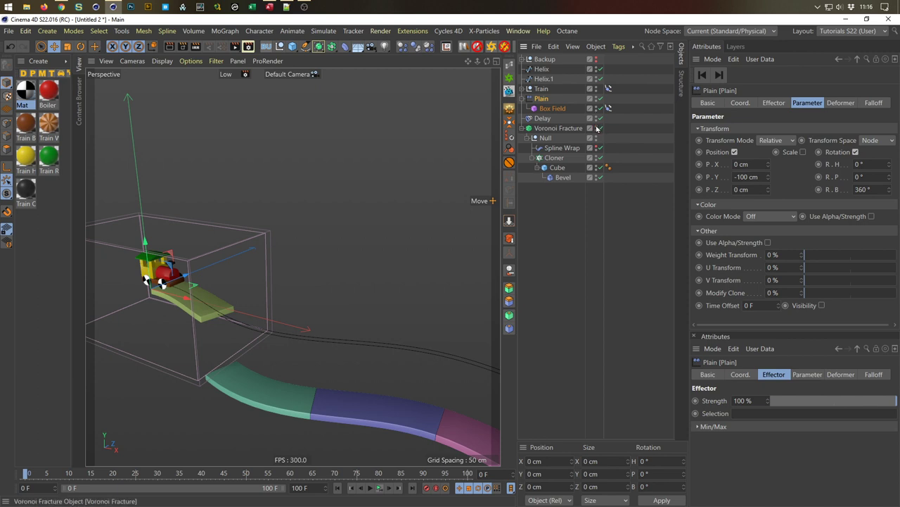
Preview the spinning planks, adjust the bank rotation, and toggle the Plain effector's rotation off and on.
left_click(379, 487)
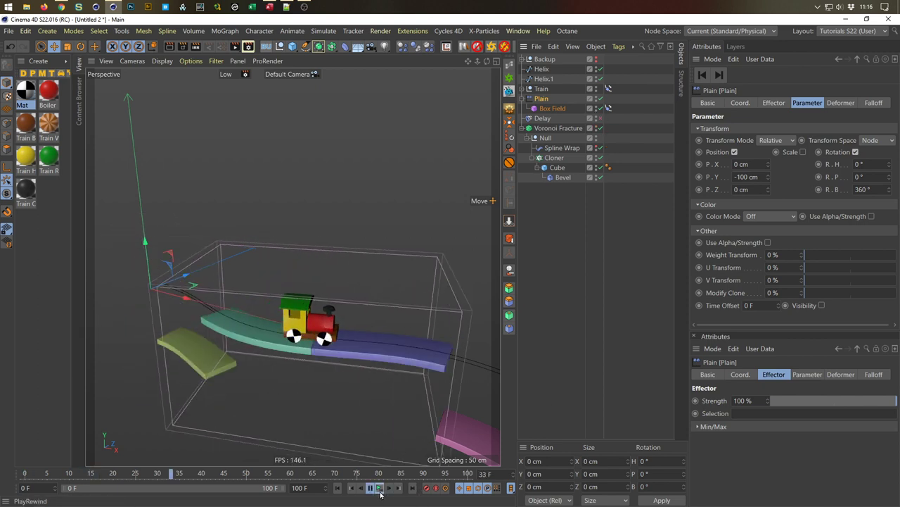
left_click(381, 494)
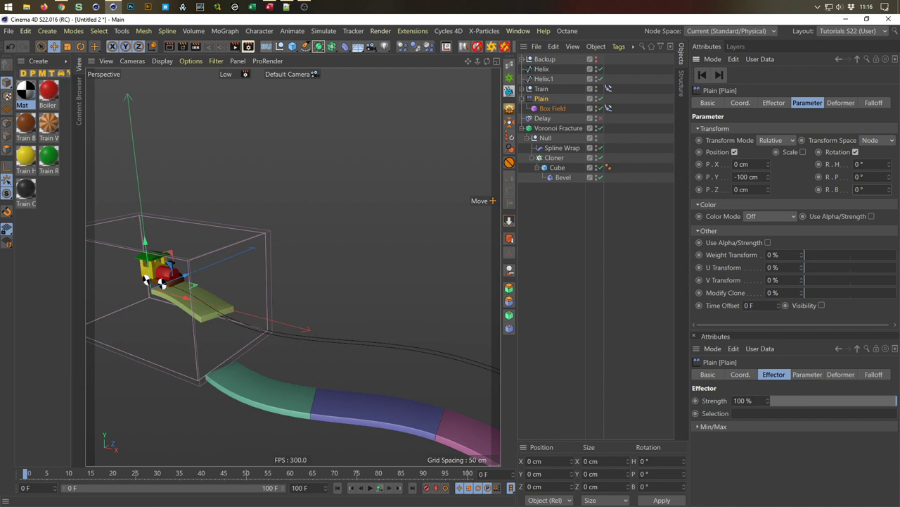
left_click_drag(889, 192, 891, 163)
left_click(855, 152)
left_click(855, 152)
left_click(380, 488)
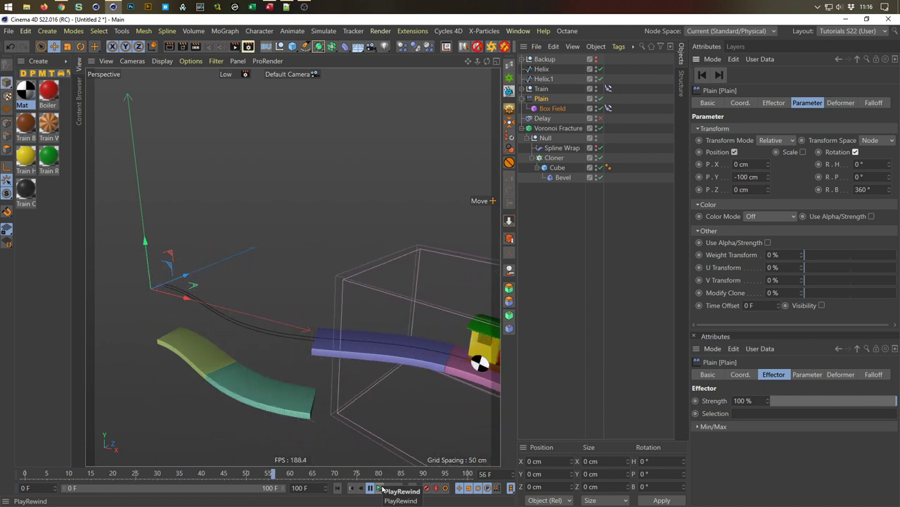
left_click(381, 488)
Pan and orbit to the track's start, scrub the timeline, and select the Box Field.
middle_click_drag(304, 334, 238, 264, "alt")
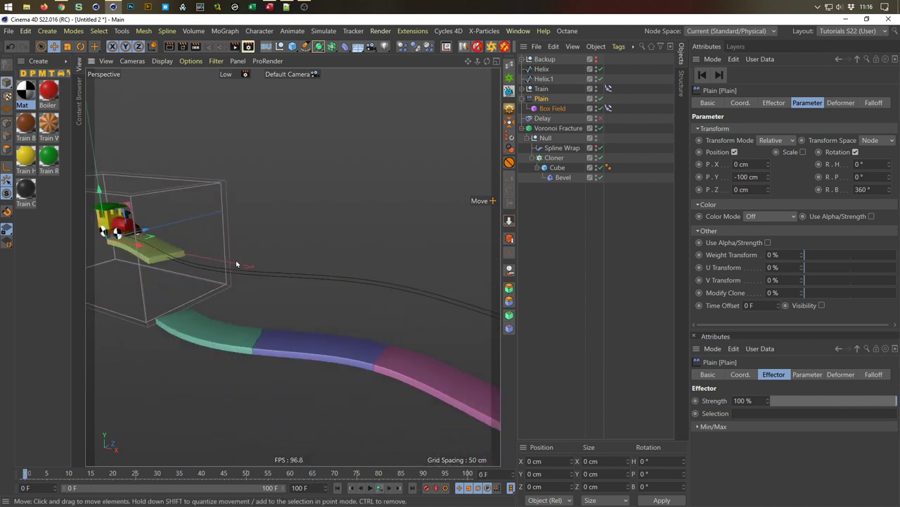
mouse_move(25, 475)
left_mouse_down()
mouse_move(138, 481)
mouse_move(25, 474)
left_mouse_up()
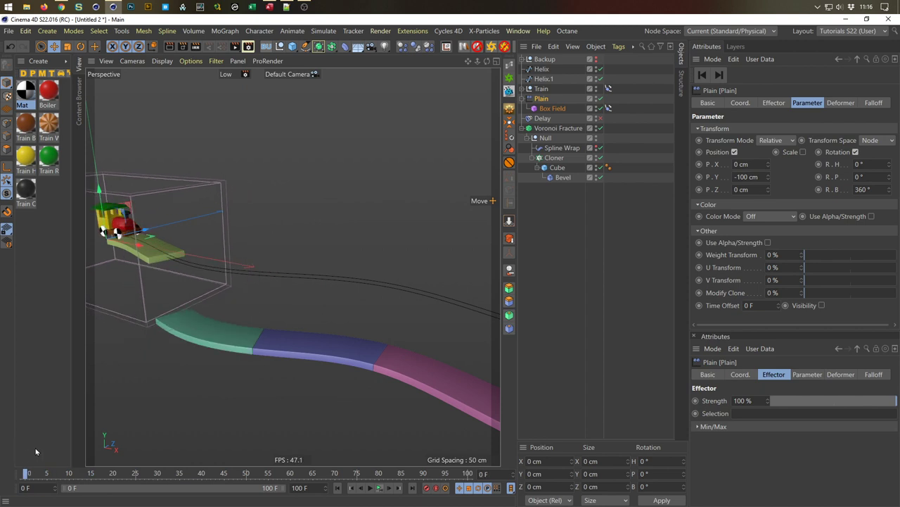
scroll(184, 260, "down", 8)
left_click_drag(247, 290, 273, 292, "alt")
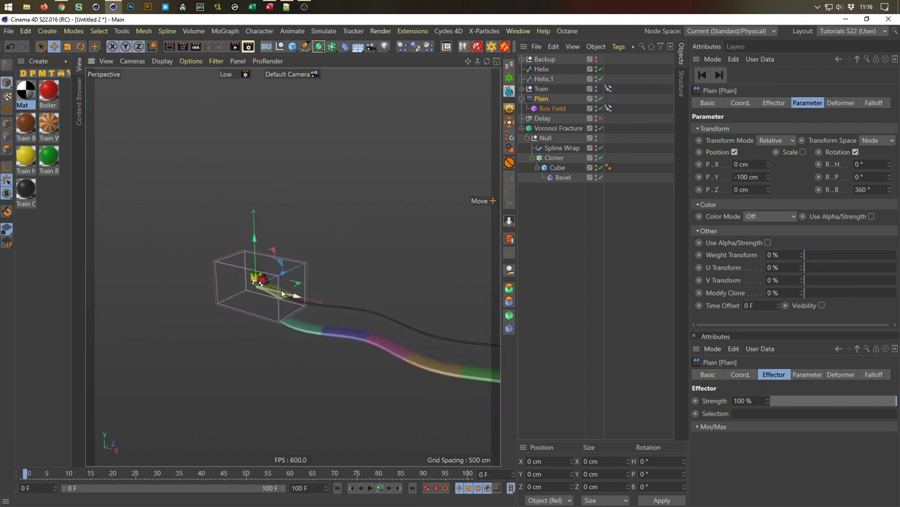
left_click(301, 259)
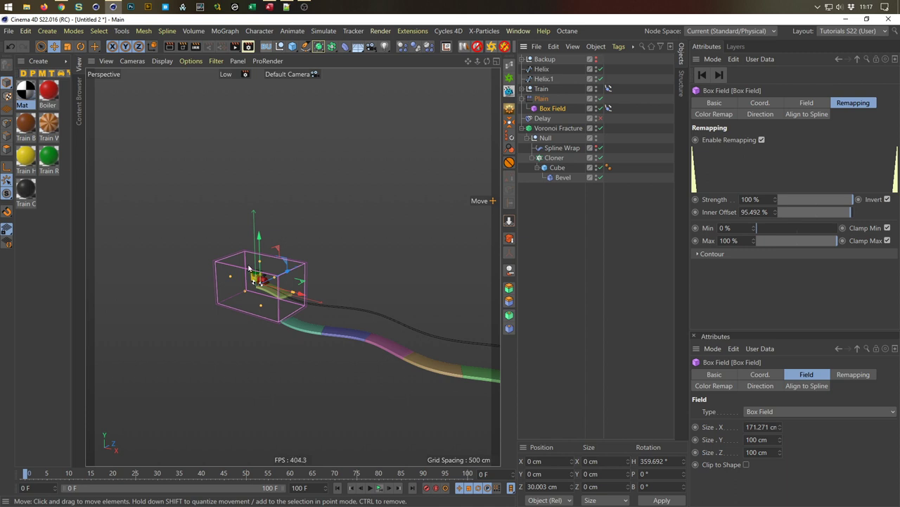
Stretch the Box Field to about 700 cm in Y, then play to check the planks.
left_click_drag(260, 265, 269, 102)
scroll(284, 336, "up", 5)
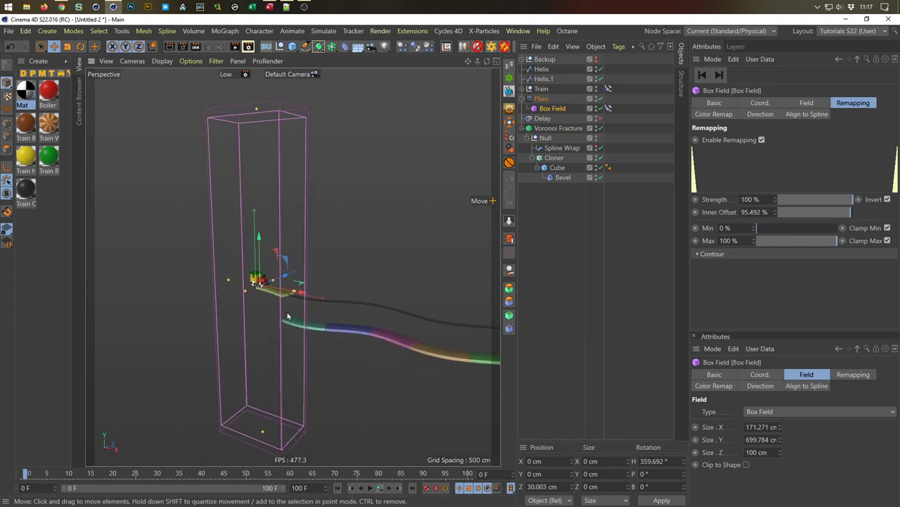
left_click(380, 486)
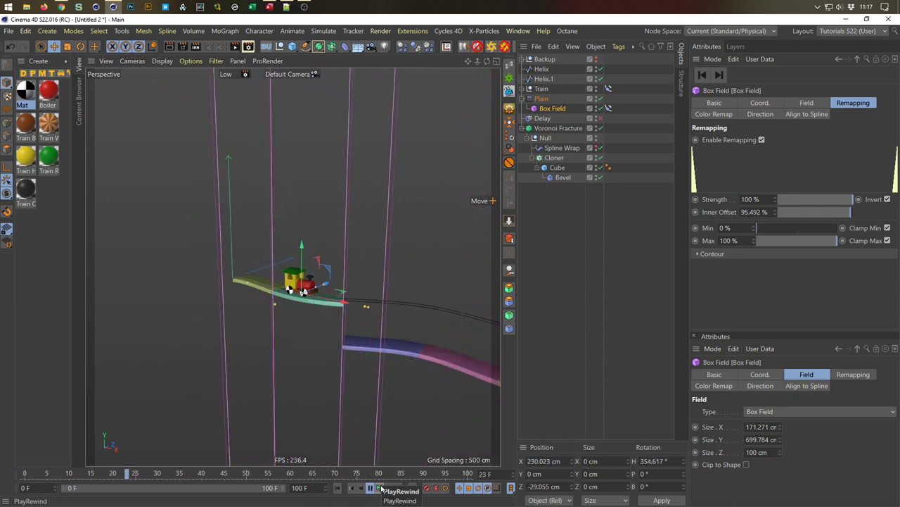
Drop the Box Field's Inner Offset from 95% to 74%, preview playback, and select the Delay effector.
left_click(380, 487)
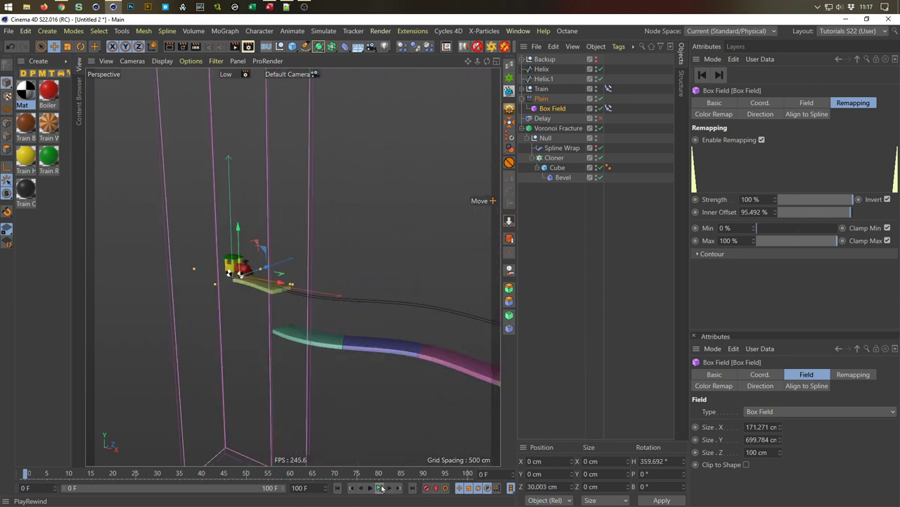
left_click(381, 487)
left_click_drag(848, 216, 835, 217)
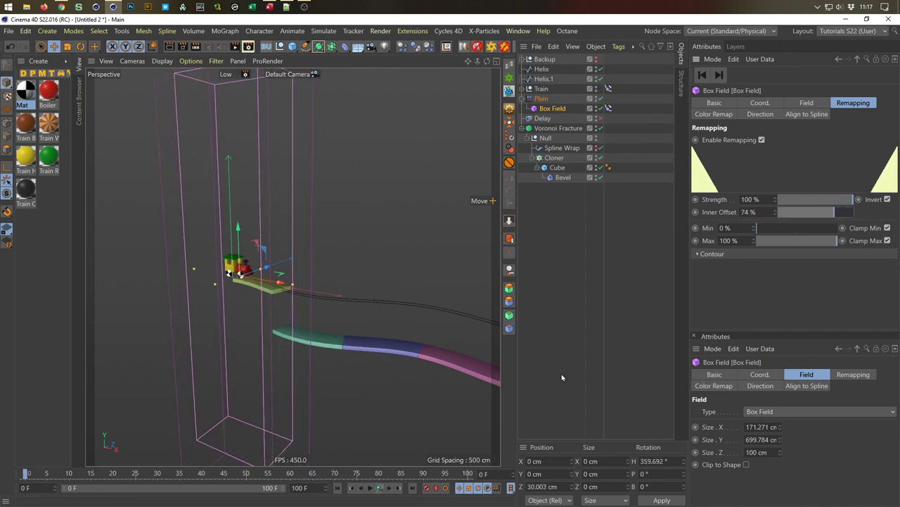
left_click(380, 488)
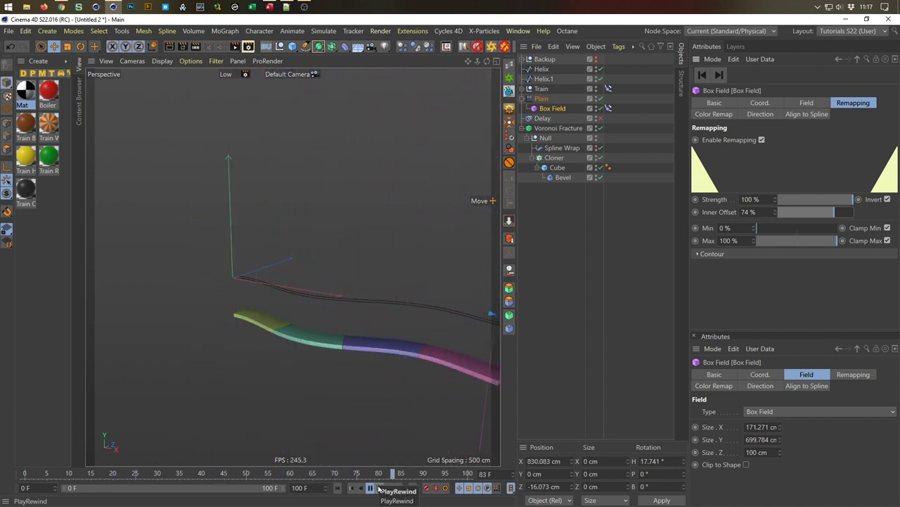
left_click(380, 490)
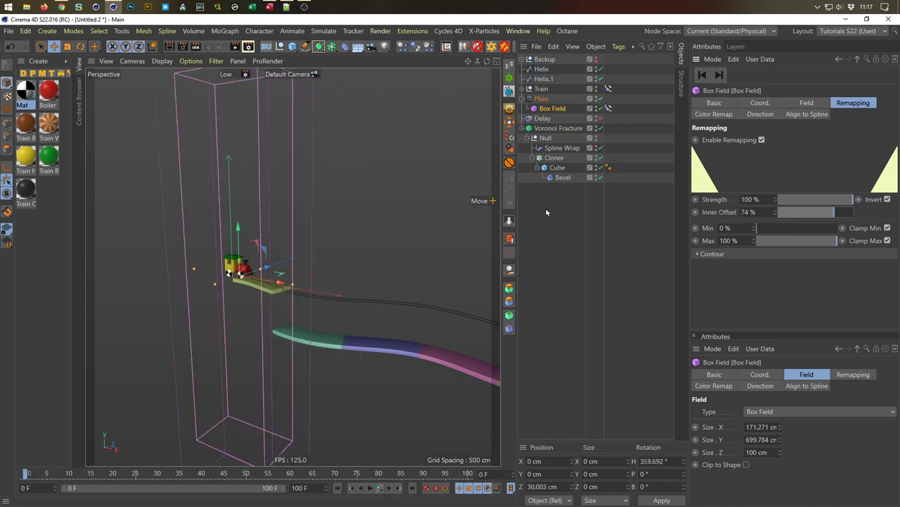
left_click(568, 120)
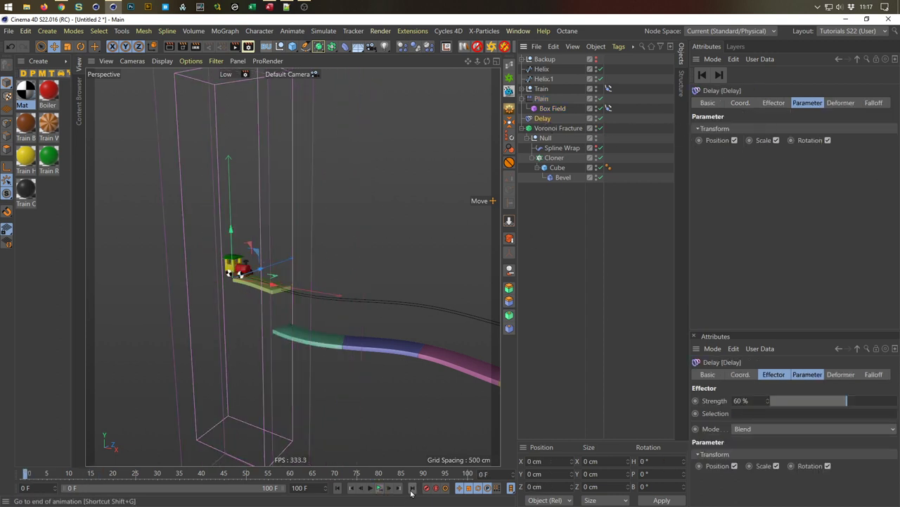
Preview the delayed animation, then set the Plain effector's bank rotation to -360° and replay.
left_click(379, 488)
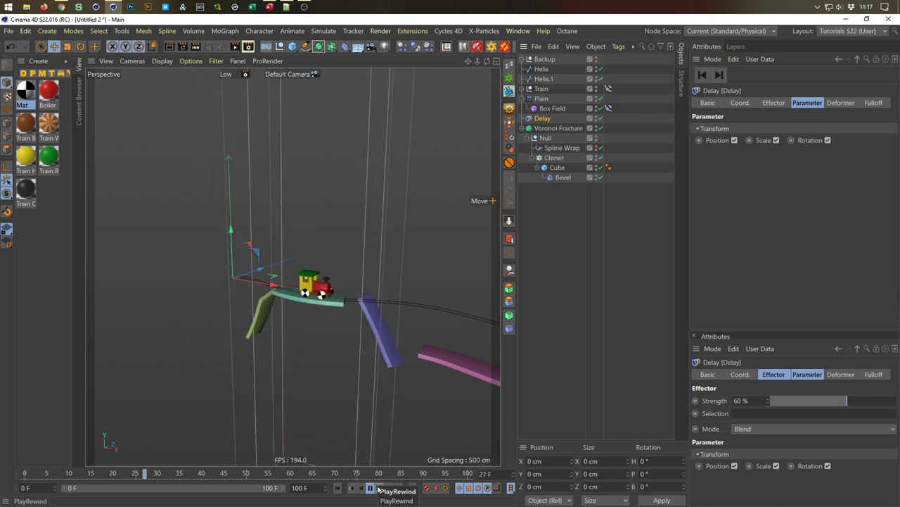
left_click(379, 488)
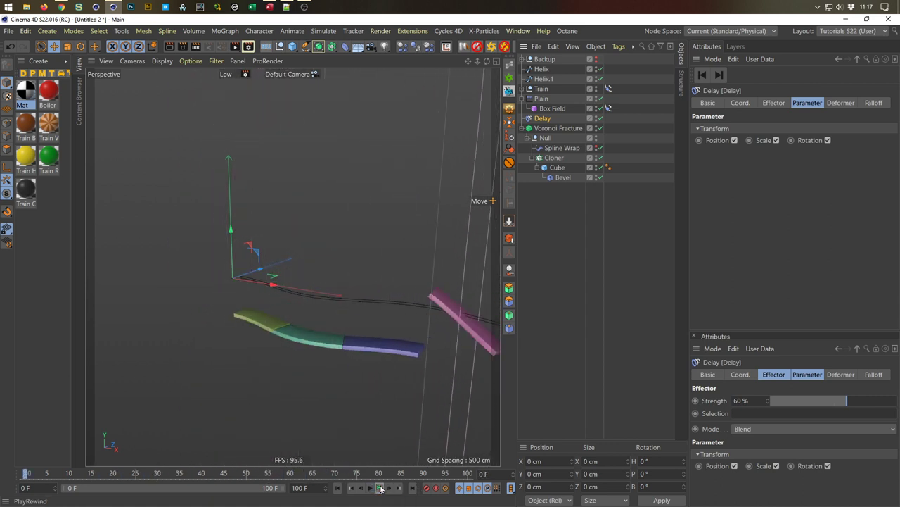
left_click(352, 488)
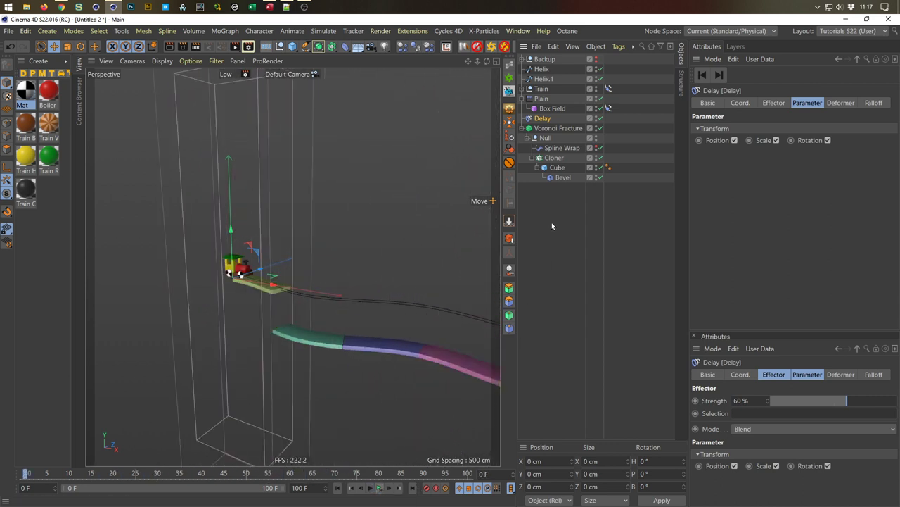
left_click(541, 98)
double_click(862, 190)
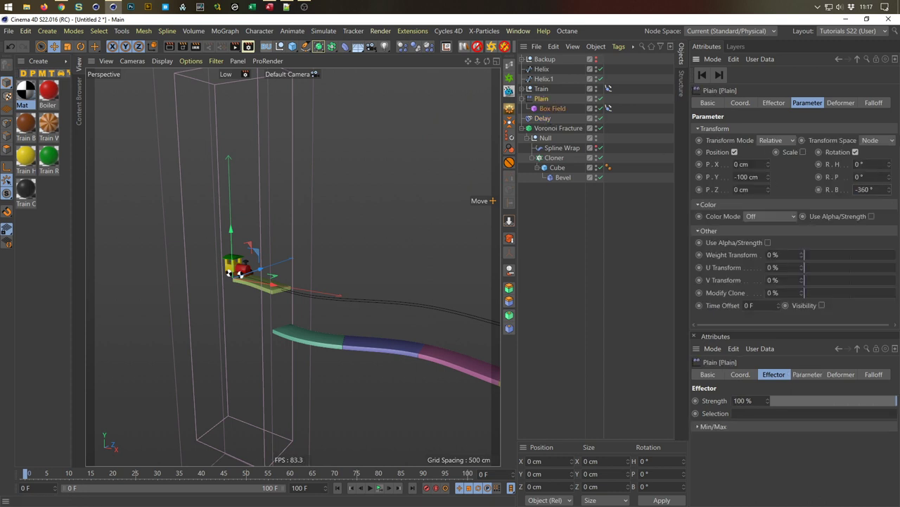
left_click(379, 488)
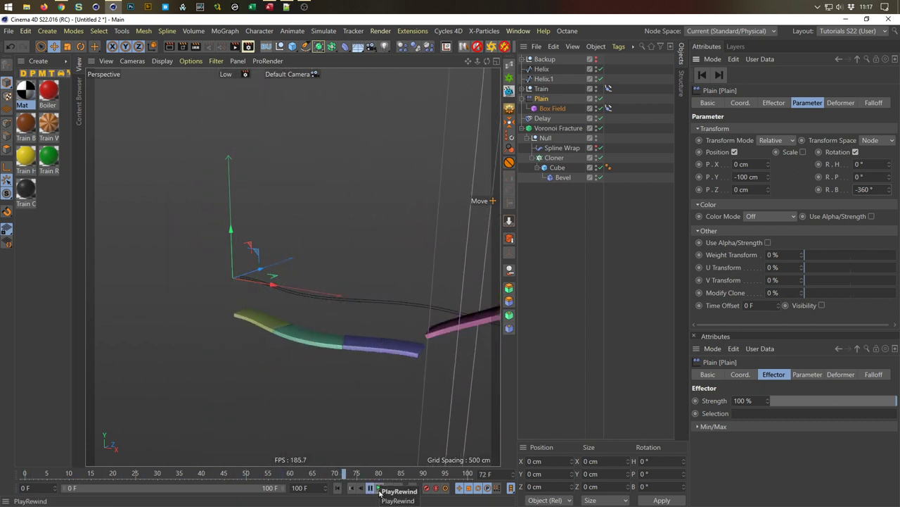
left_click(379, 487)
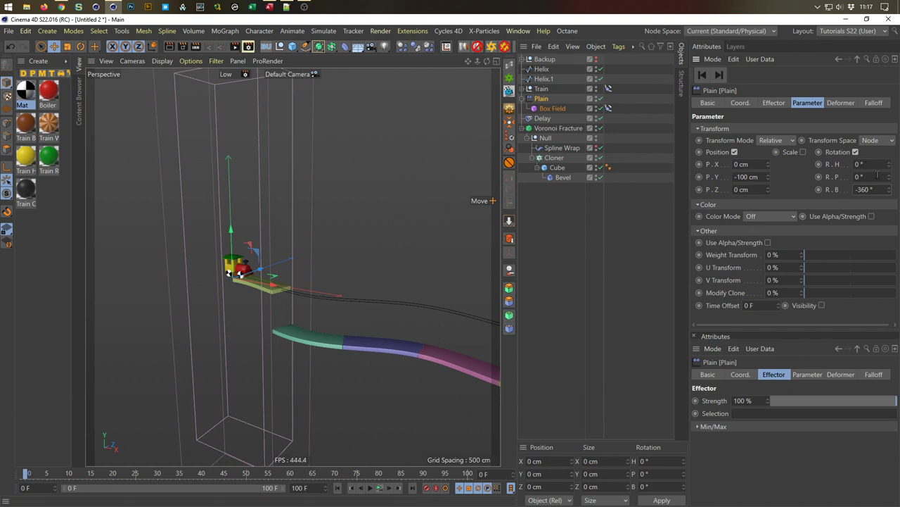
Set heading rotation to 360° with bank at 0° and preview the heading spin.
key("Tab")
key("Tab")
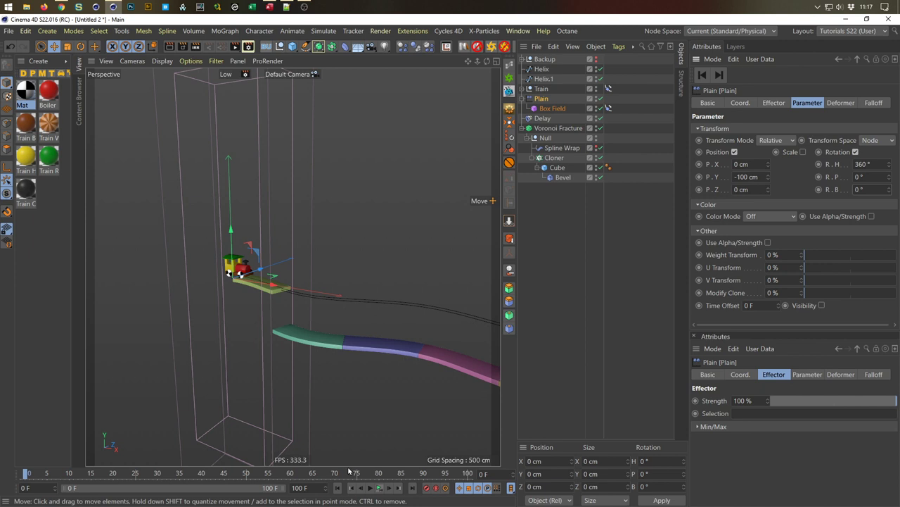
left_click(379, 488)
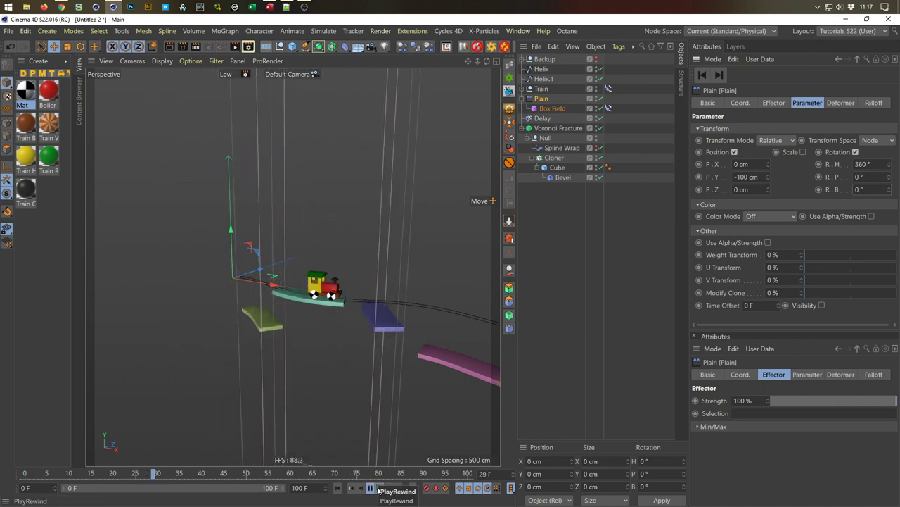
left_click(378, 490)
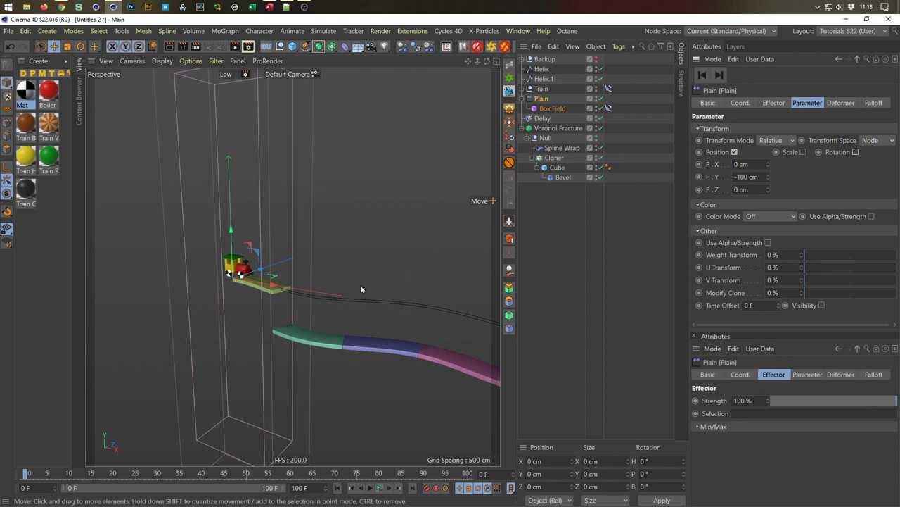
Hide the Box Field and add a point distribution source with 100 points to the Voronoi Fracture.
left_click(597, 107)
left_click_drag(316, 331, 243, 265, "alt")
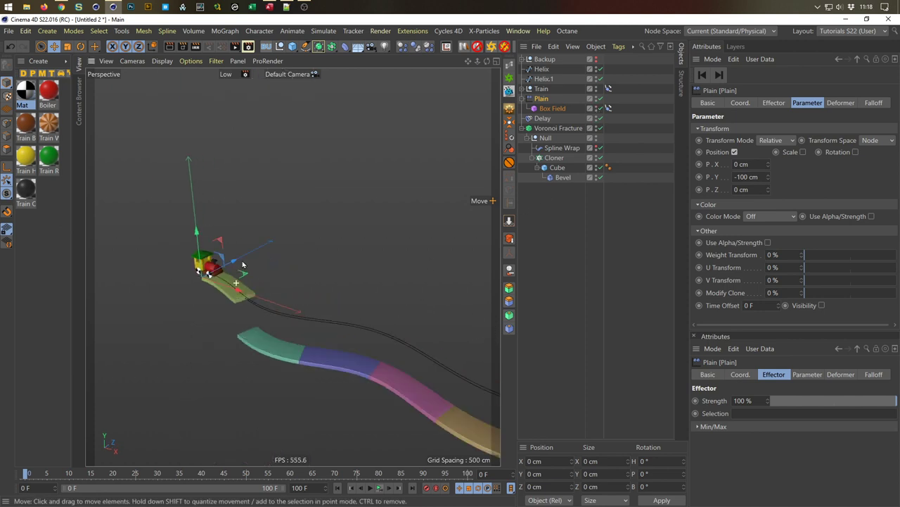
left_click(549, 128)
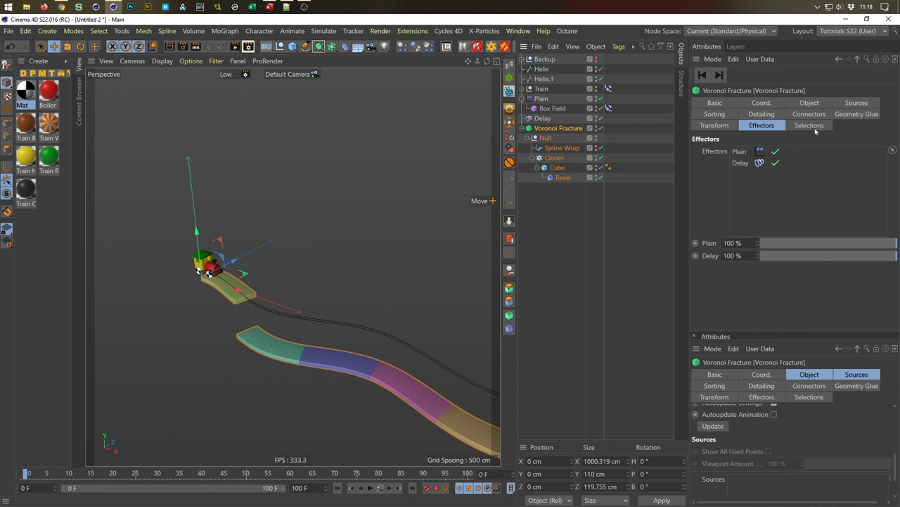
left_click(849, 105)
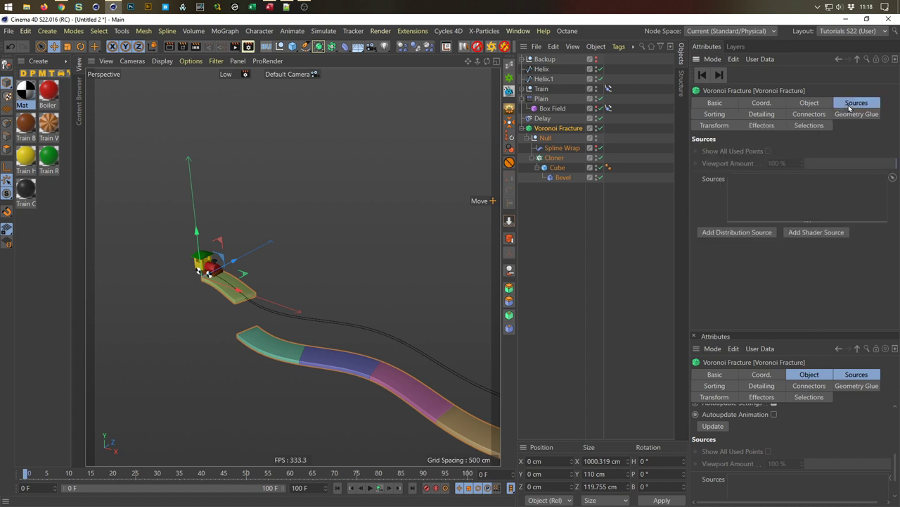
left_click(738, 233)
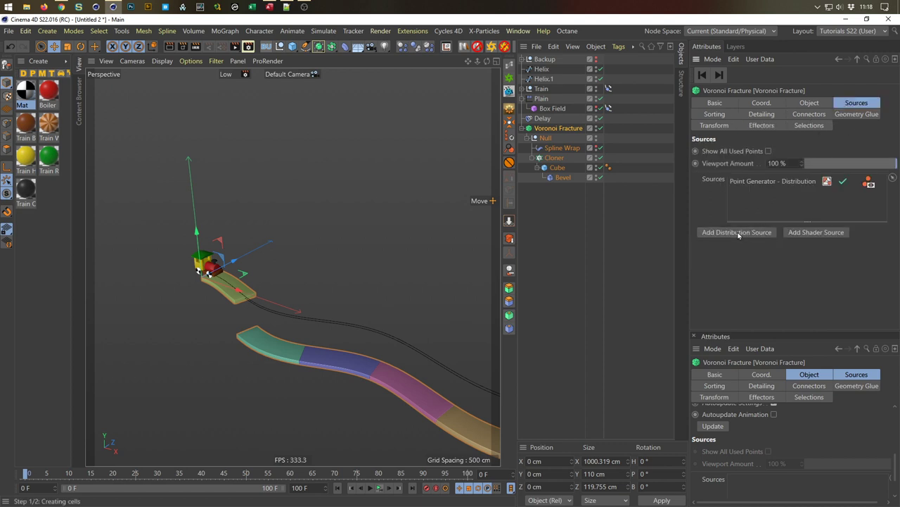
left_click(762, 185)
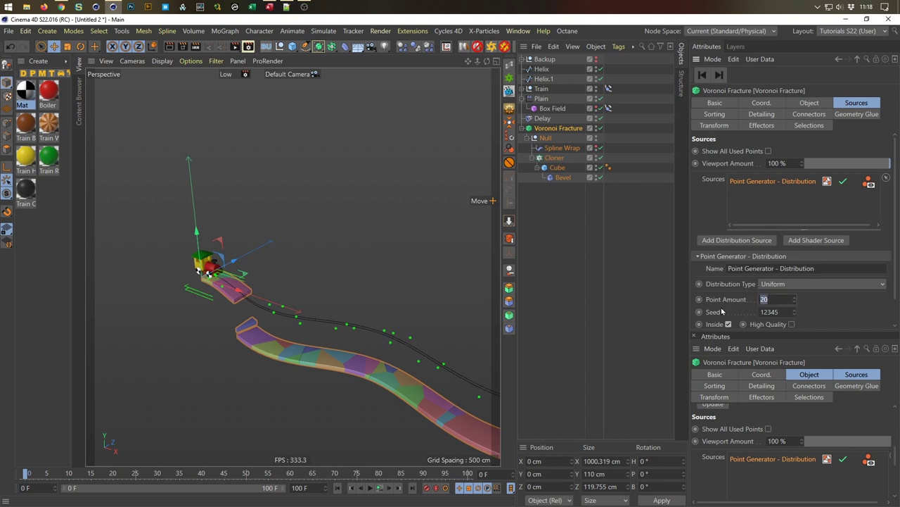
type("100")
key("Return")
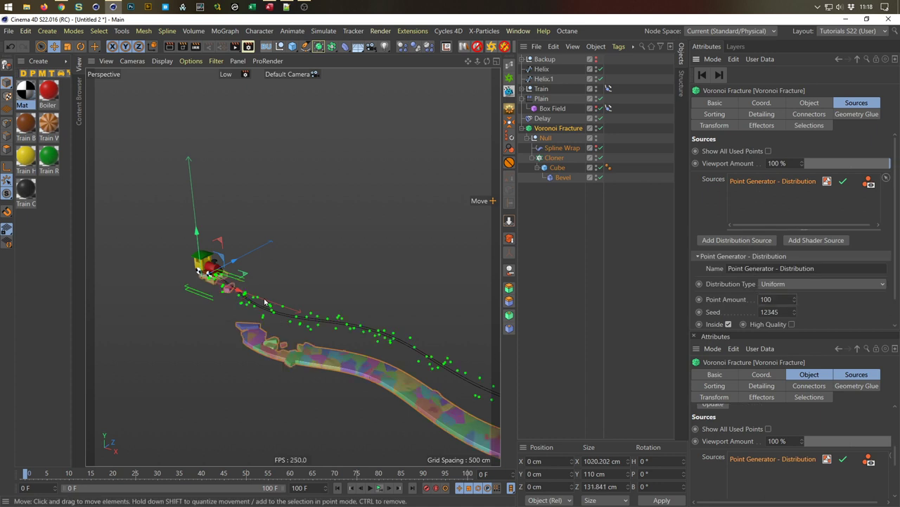
Preview the train animation, then delete the Point Generator - Distribution source from the fracture.
scroll(283, 325, "up", 3)
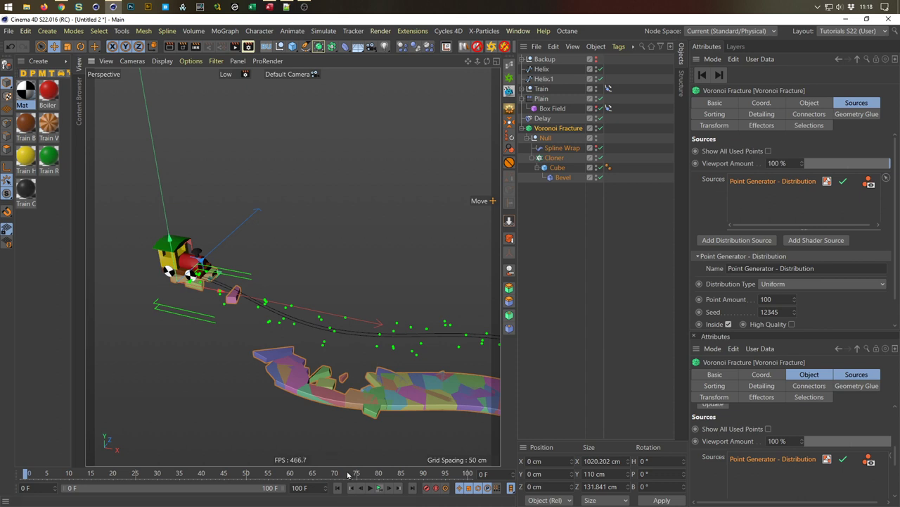
left_click(380, 488)
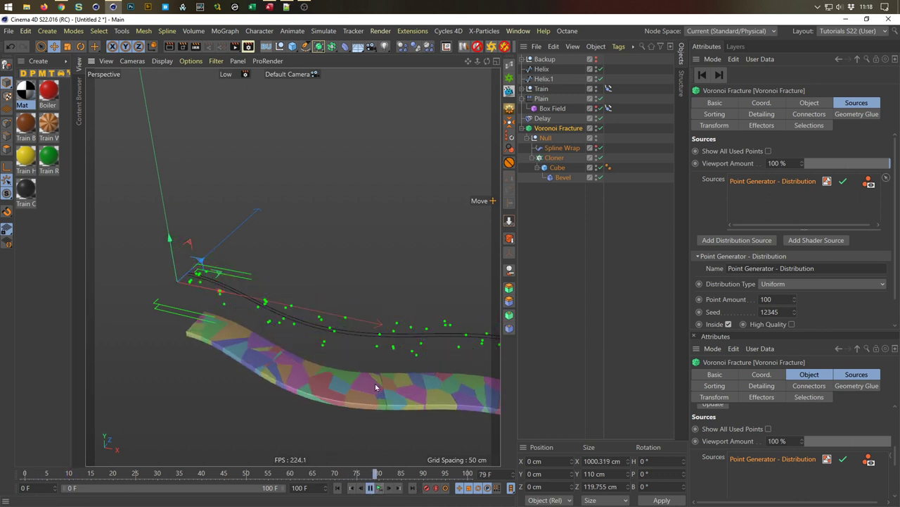
scroll(338, 358, "down", 5)
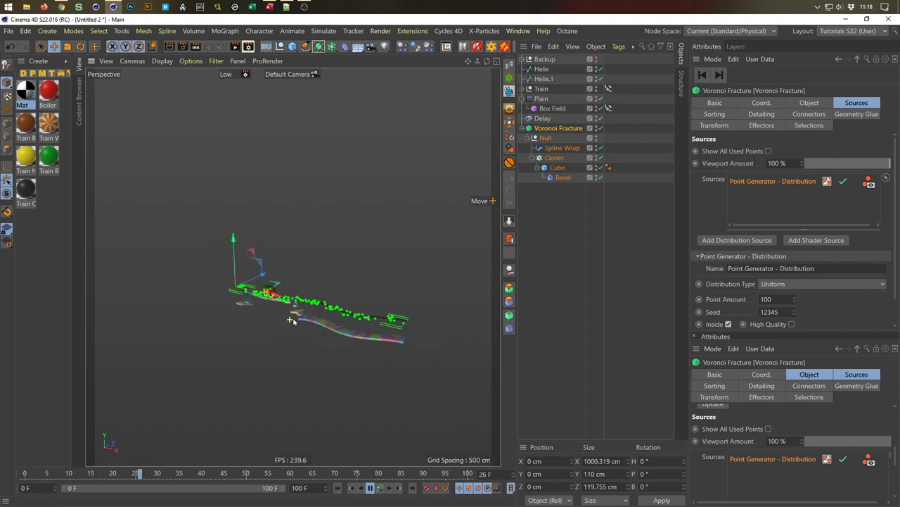
scroll(312, 326, "up", 5)
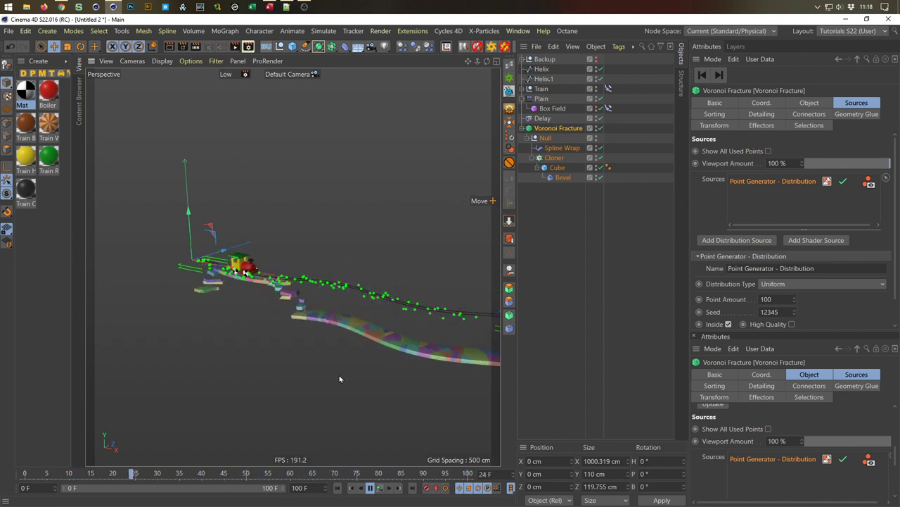
left_click(370, 487)
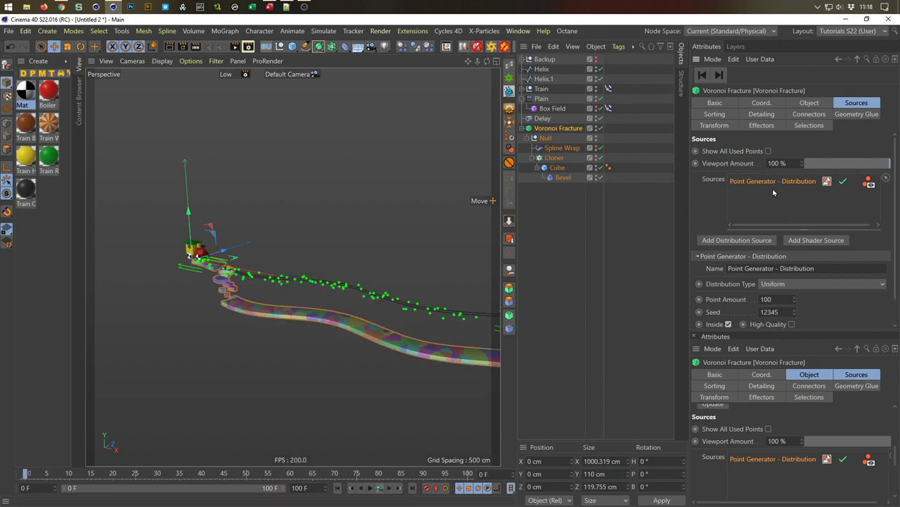
key("Delete")
scroll(221, 275, "up", 4)
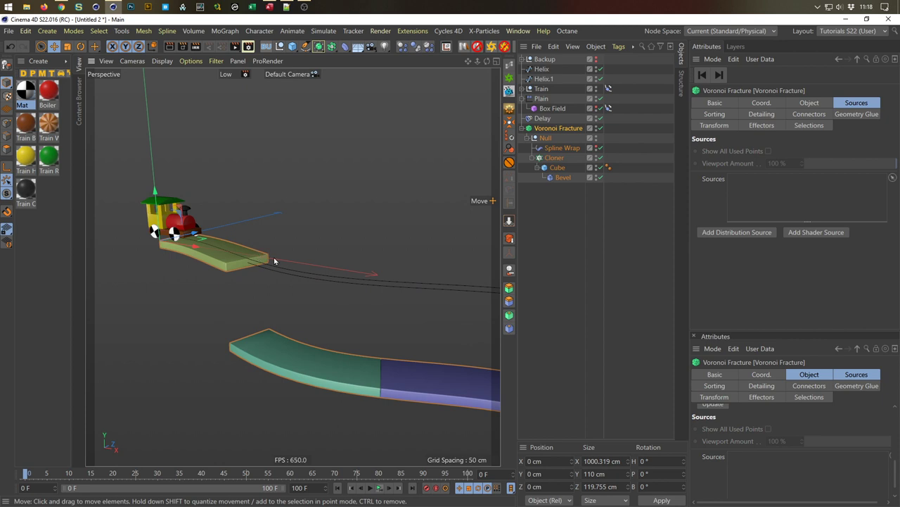
left_click_drag(283, 253, 199, 226, "alt")
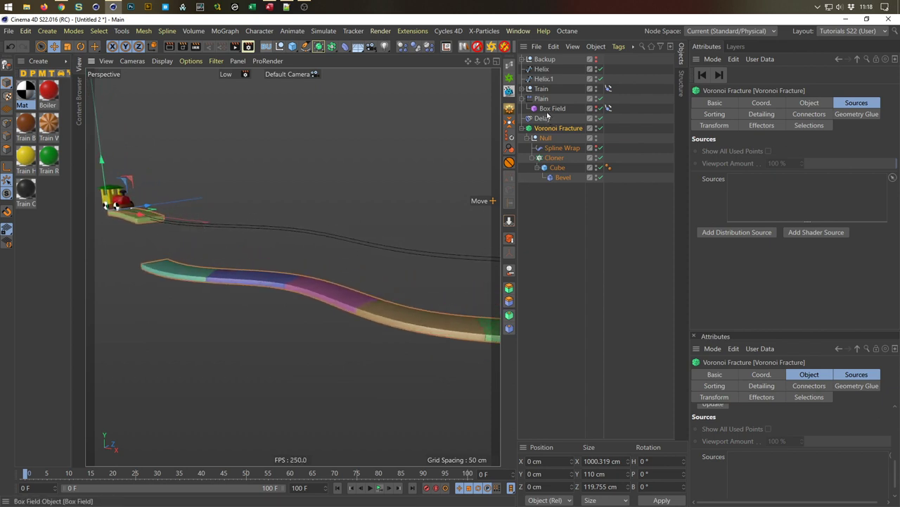
left_click_drag(158, 235, 119, 215, "alt")
right_click_drag(176, 243, 369, 320, "alt")
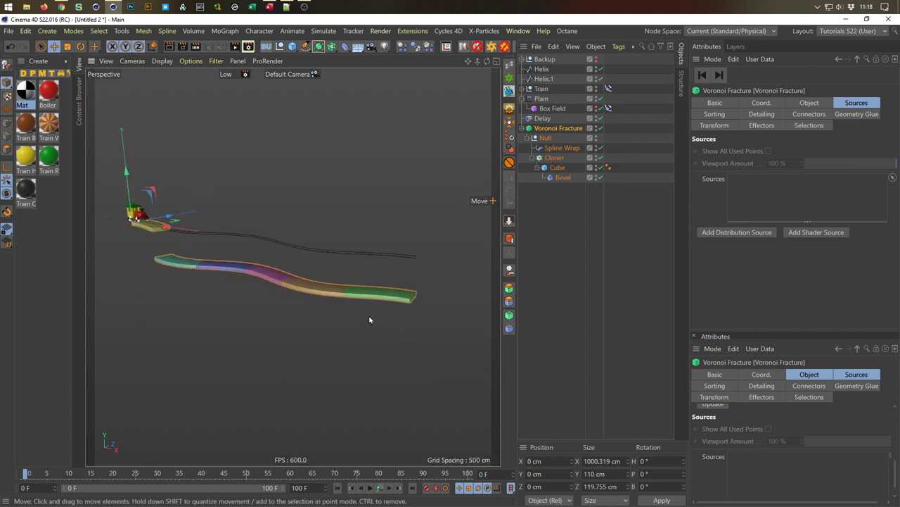
right_click_drag(173, 263, 199, 240, "alt")
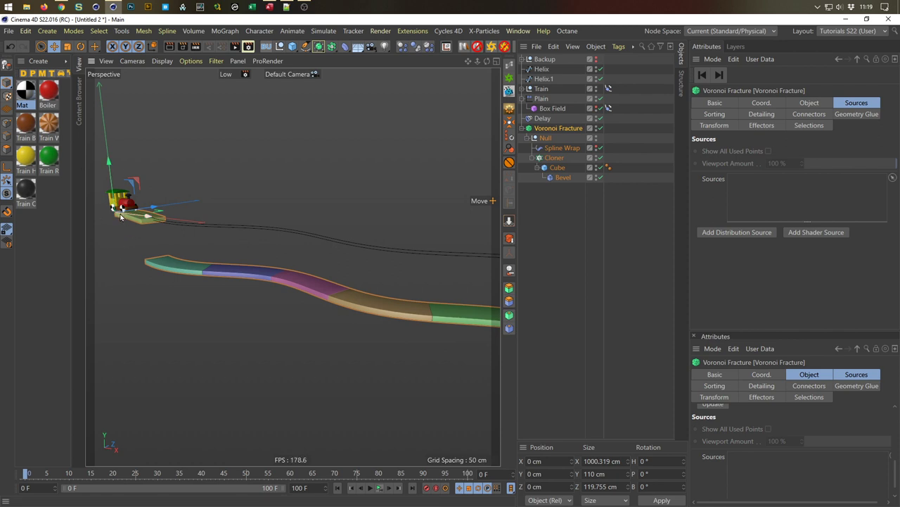
middle_click_drag(368, 295, 320, 300, "alt")
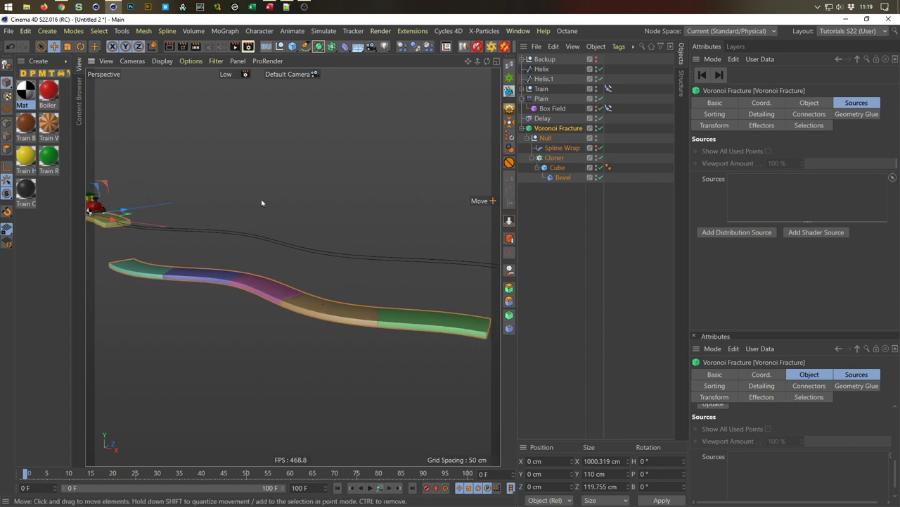
scroll(308, 308, "down", 3)
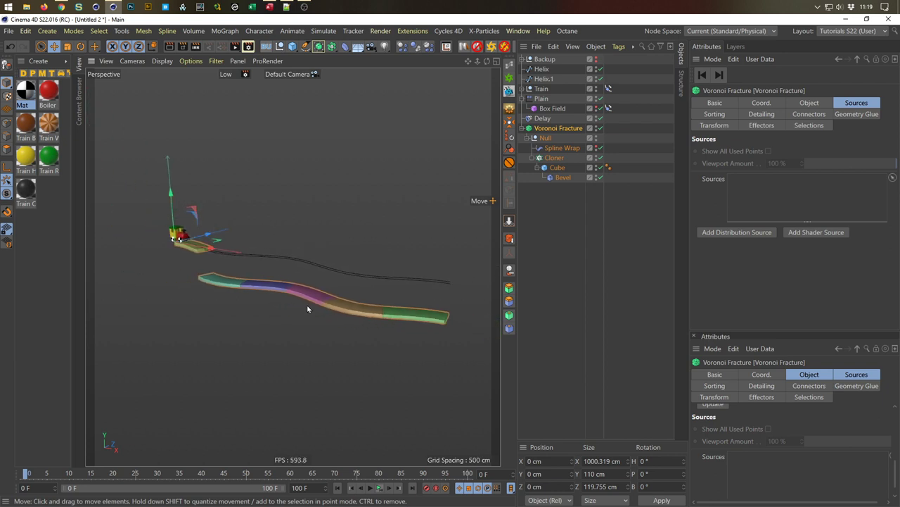
scroll(297, 300, "up", 5)
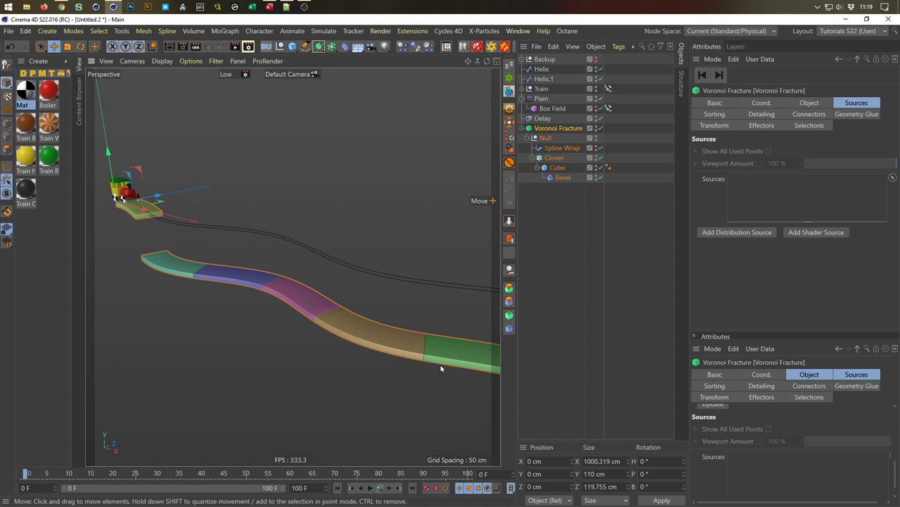
scroll(344, 347, "down", 3)
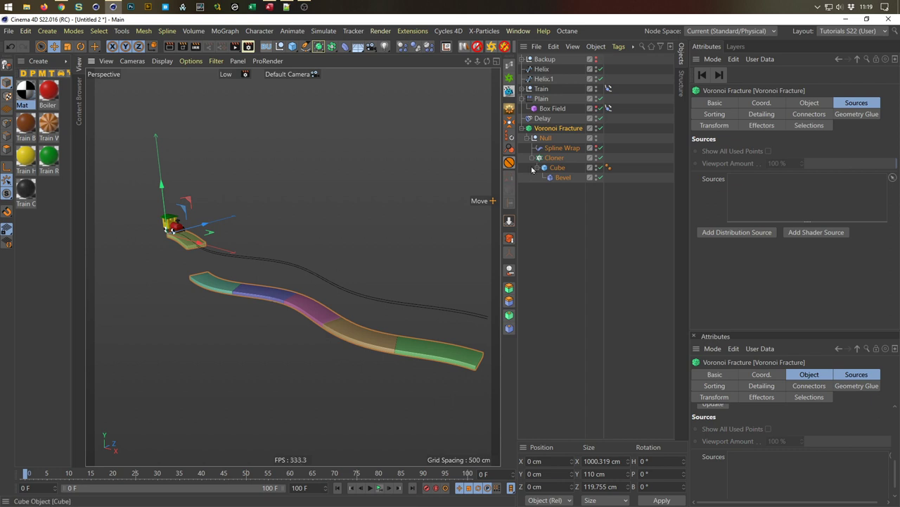
Set the X size of both Helix and Helix.1 to 1400 cm in the Coordinates Manager.
left_click(553, 168)
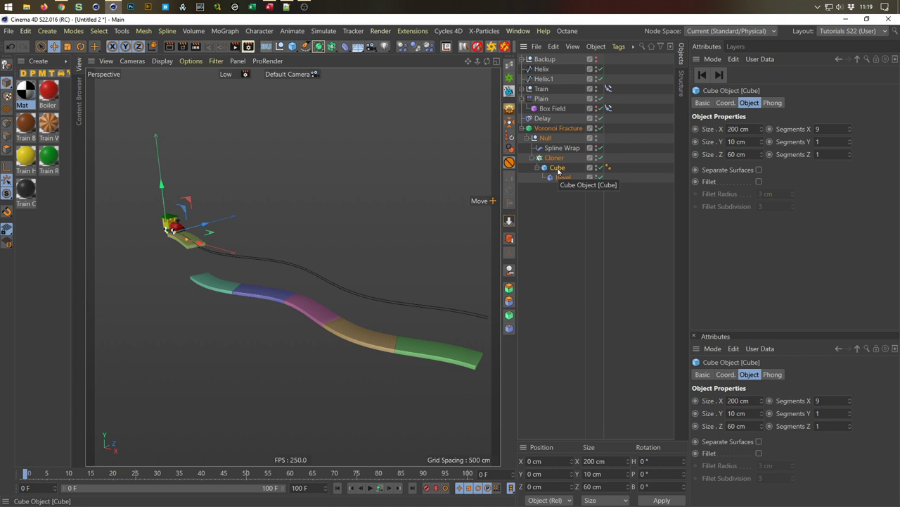
left_click(548, 80)
left_click(547, 70)
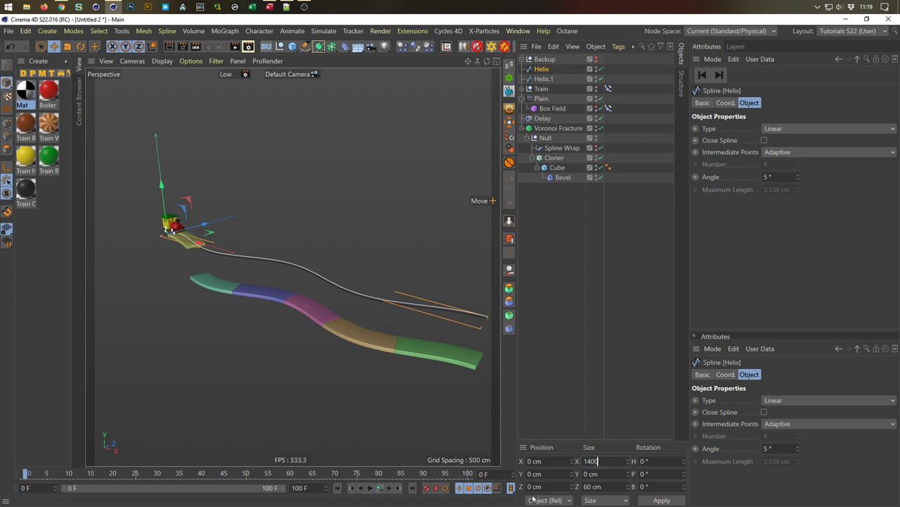
key("Return")
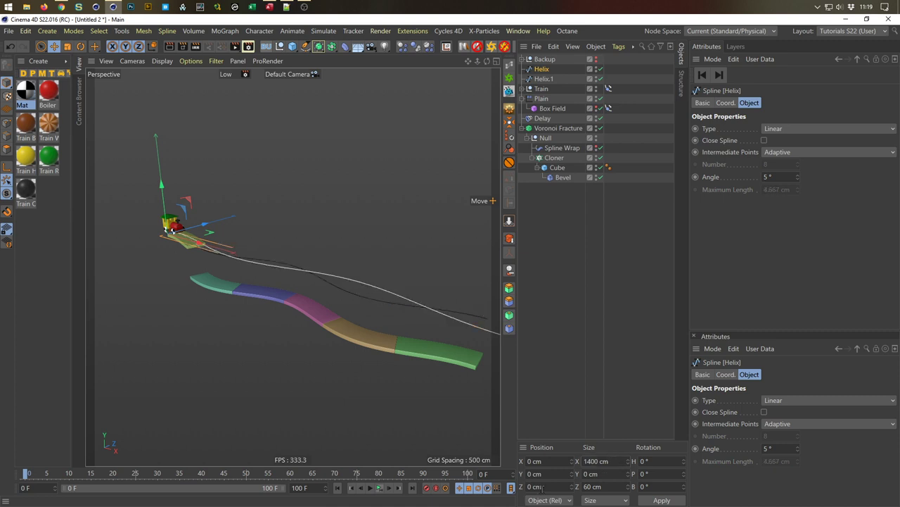
left_click(543, 81)
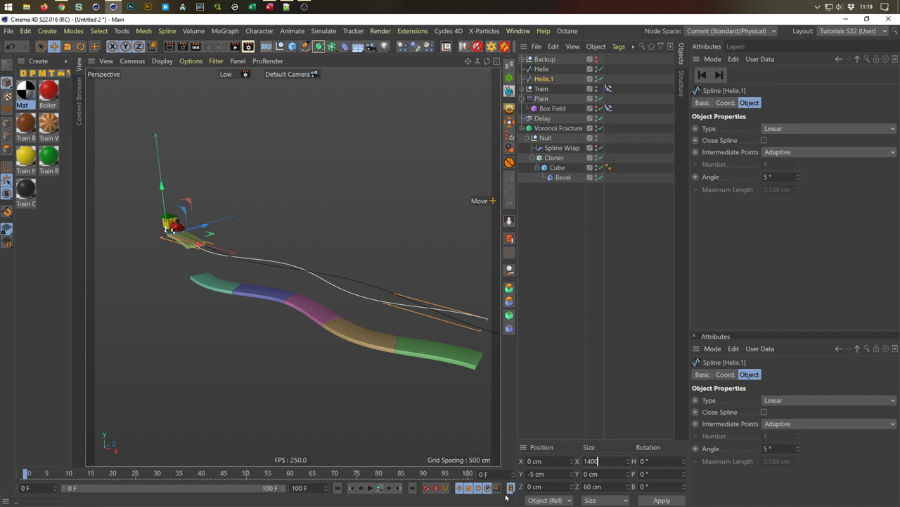
key("Return")
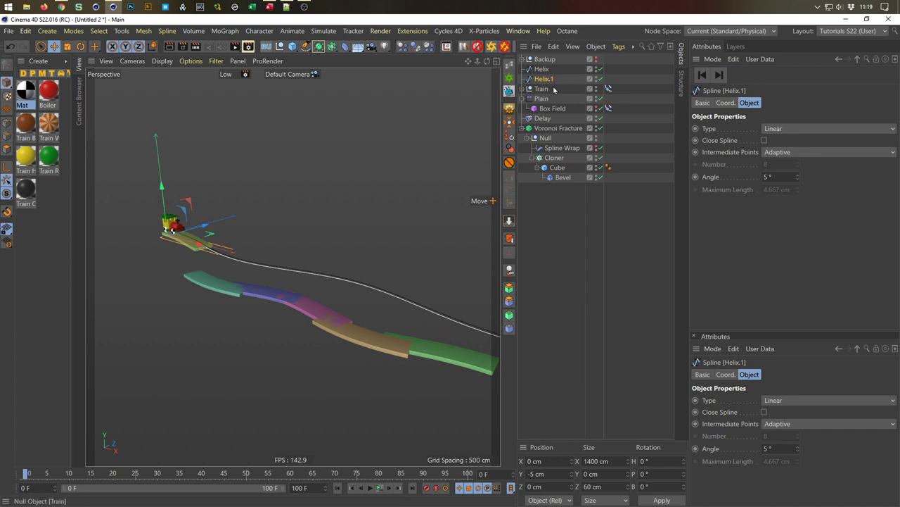
Raise the Cloner count to 8 planks, toggle the Plain effector, and orbit to inspect the ribbon.
left_click(562, 160)
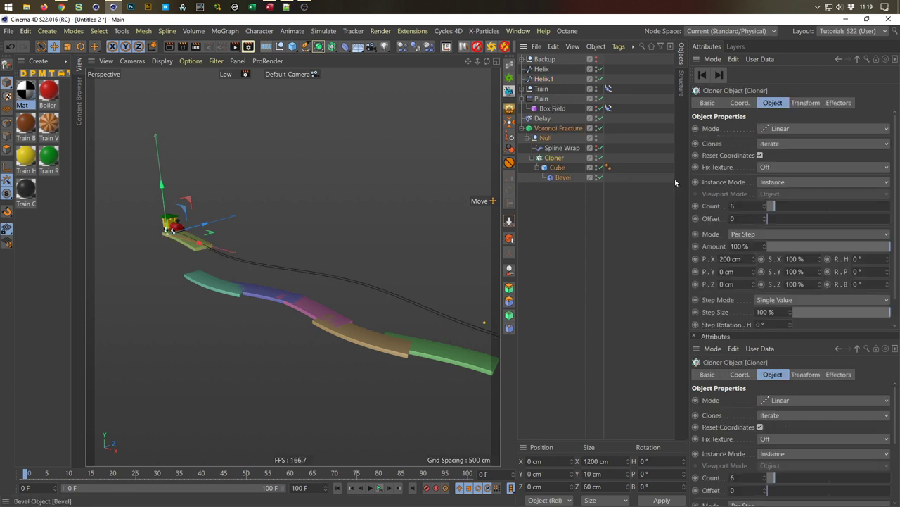
left_click(766, 206)
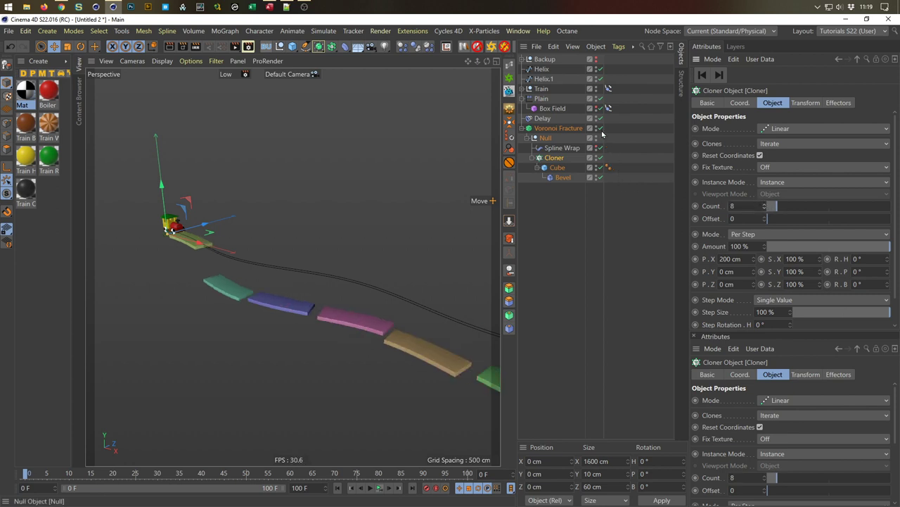
left_click(601, 100)
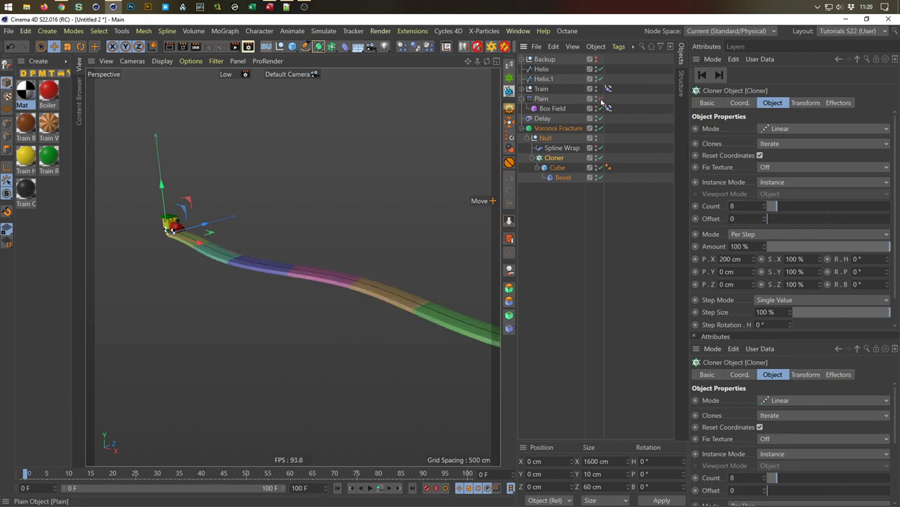
scroll(294, 268, "up", 6)
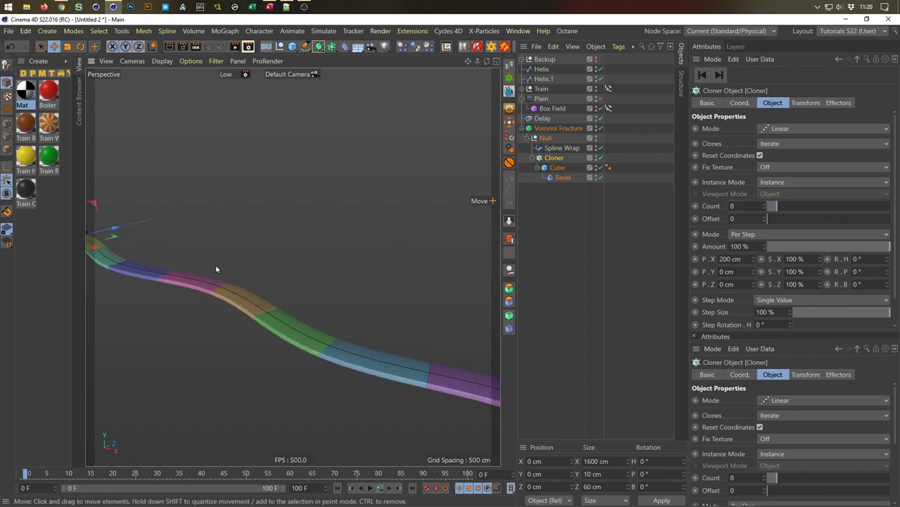
left_click_drag(216, 294, 275, 260, "alt")
mouse_move(158, 224)
left_mouse_down("alt")
mouse_move(169, 243)
mouse_move(142, 224)
left_mouse_up("alt")
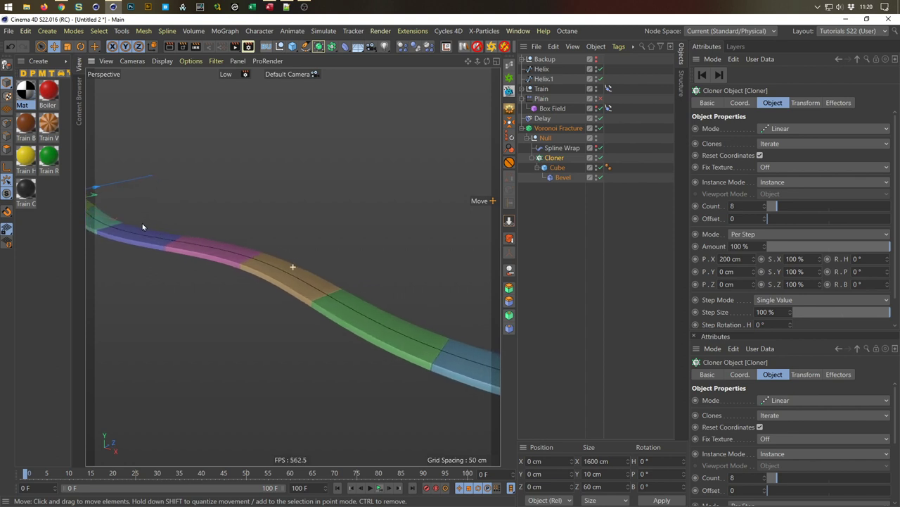
left_click_drag(229, 268, 203, 256, "alt")
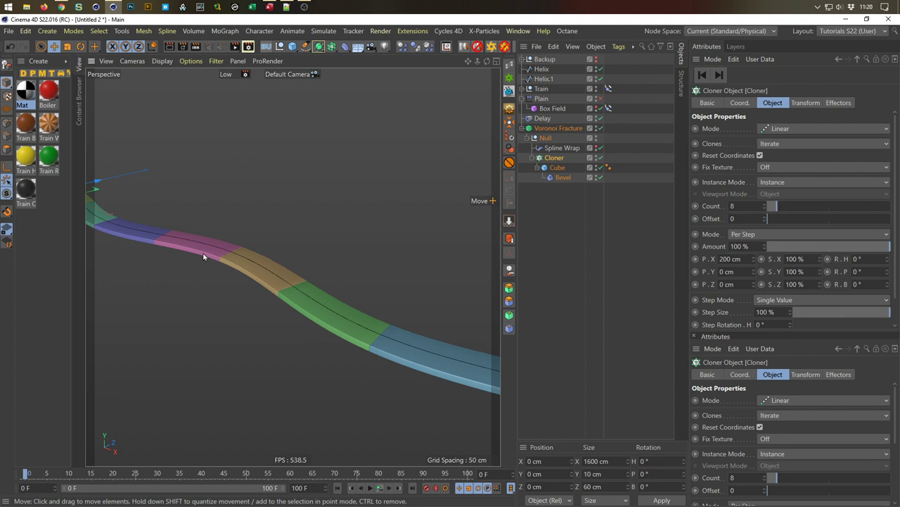
left_click(600, 100)
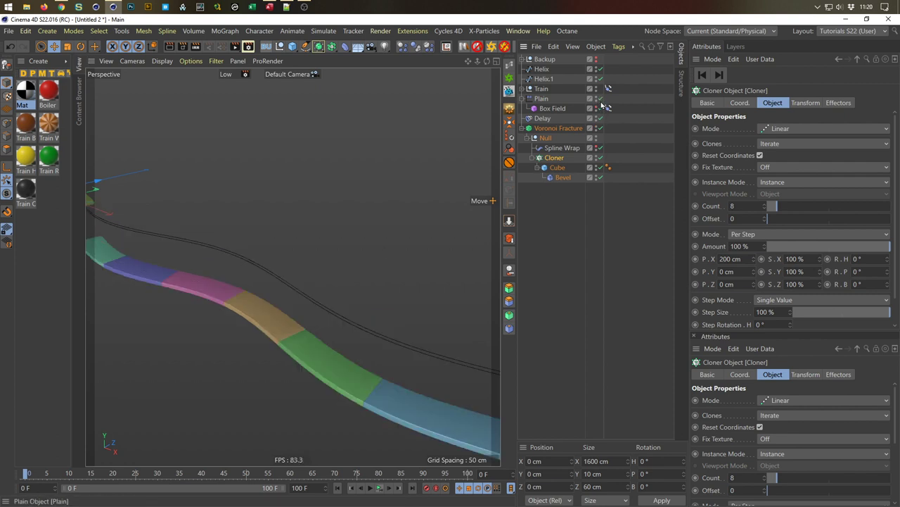
Preview the train running along the new track, rewind, and add a camera from the current view.
left_click(380, 488)
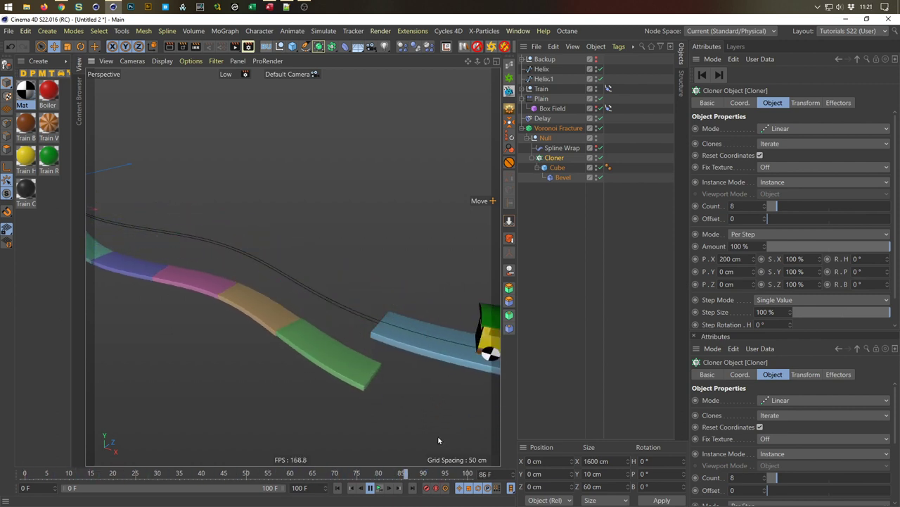
key("F8")
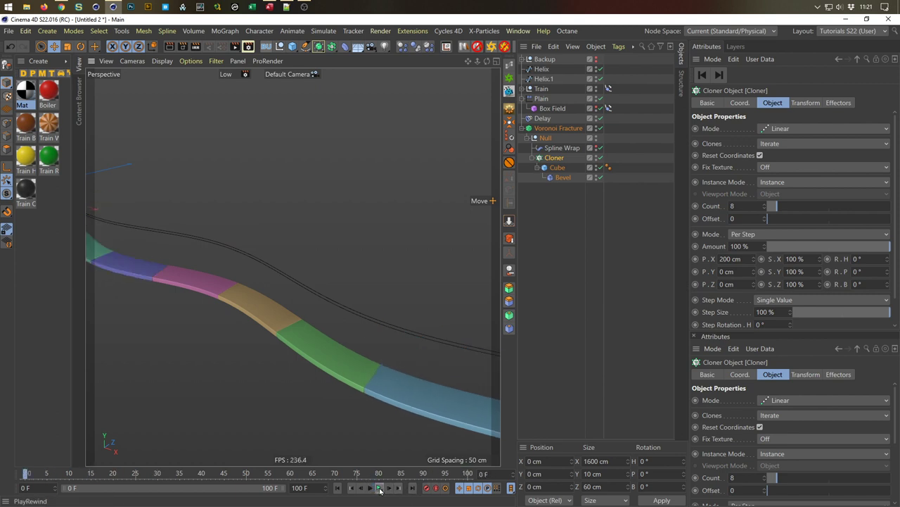
left_click(371, 47)
Look through the new Camera and give it a Rigging Protection tag, removing a mistaken Retarget tag.
left_click(600, 60)
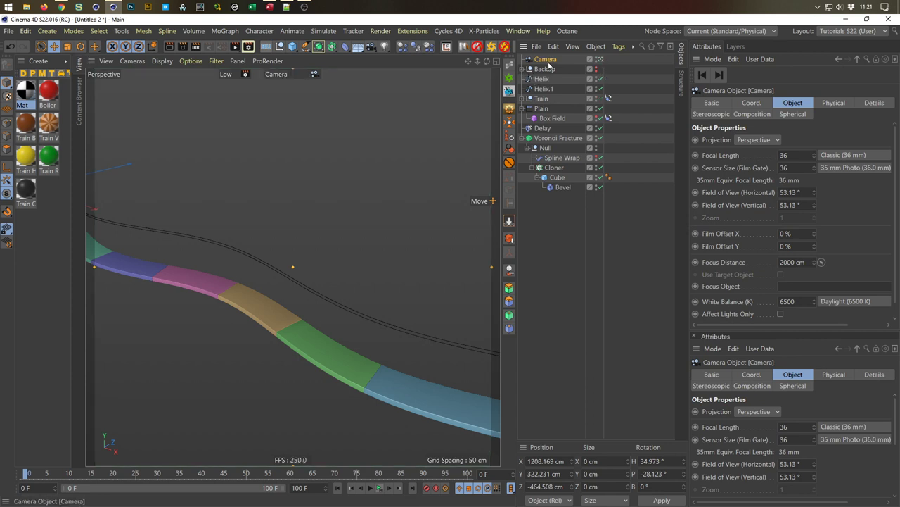
left_click(509, 163)
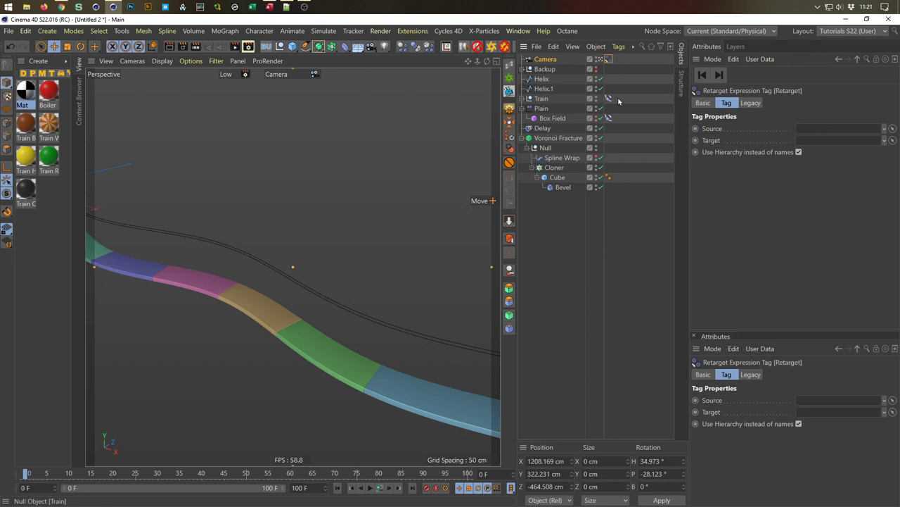
key("Delete")
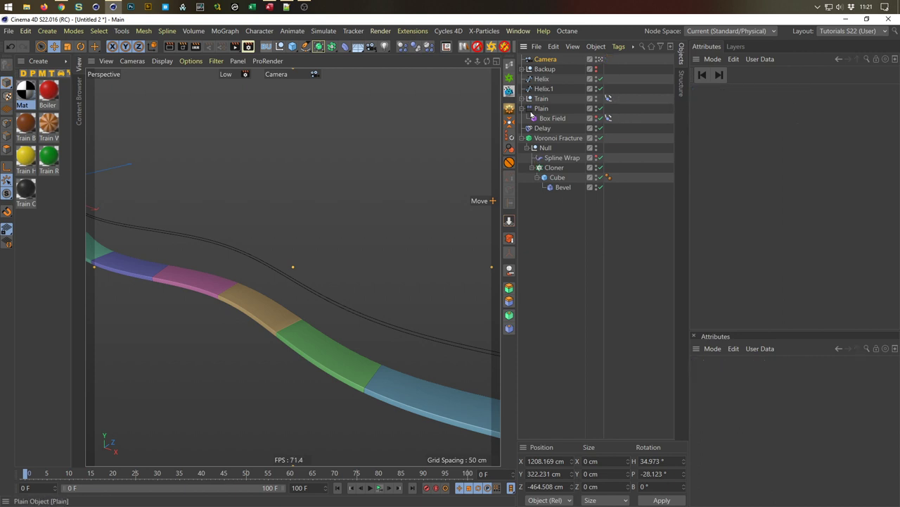
right_click(553, 62)
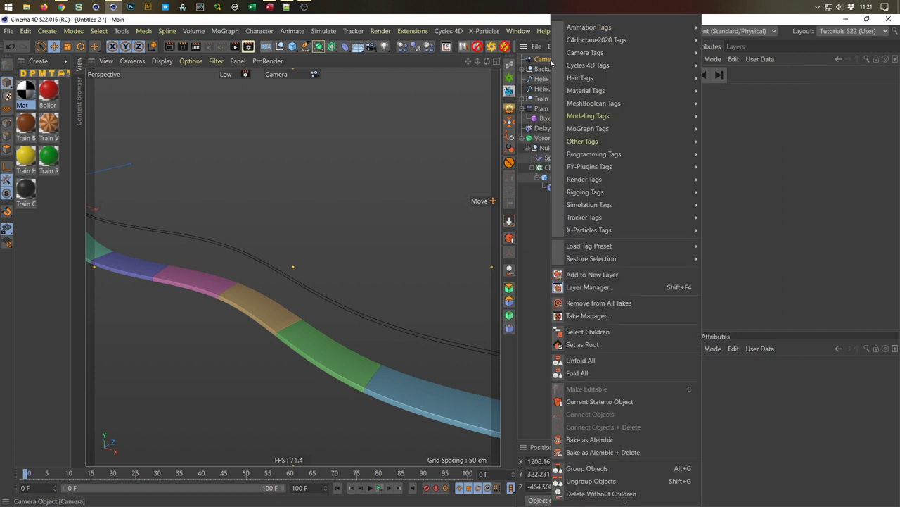
mouse_move(612, 80)
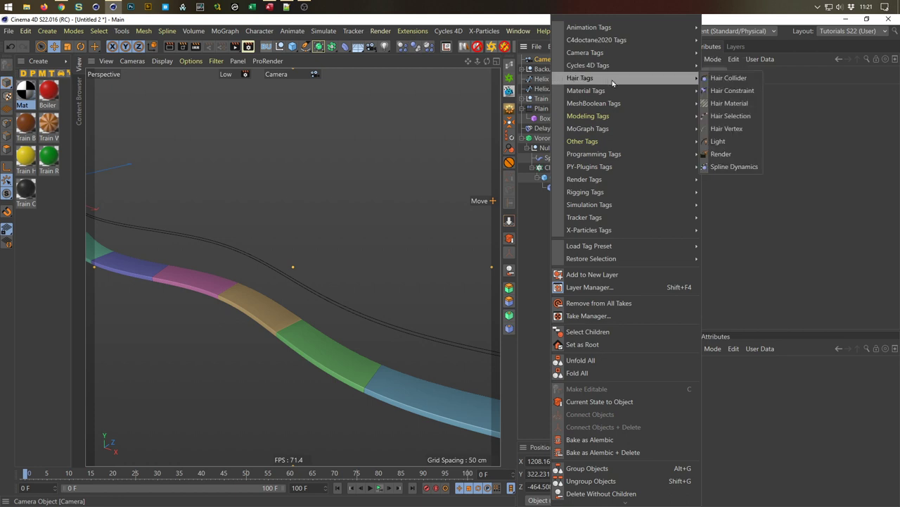
mouse_move(624, 93)
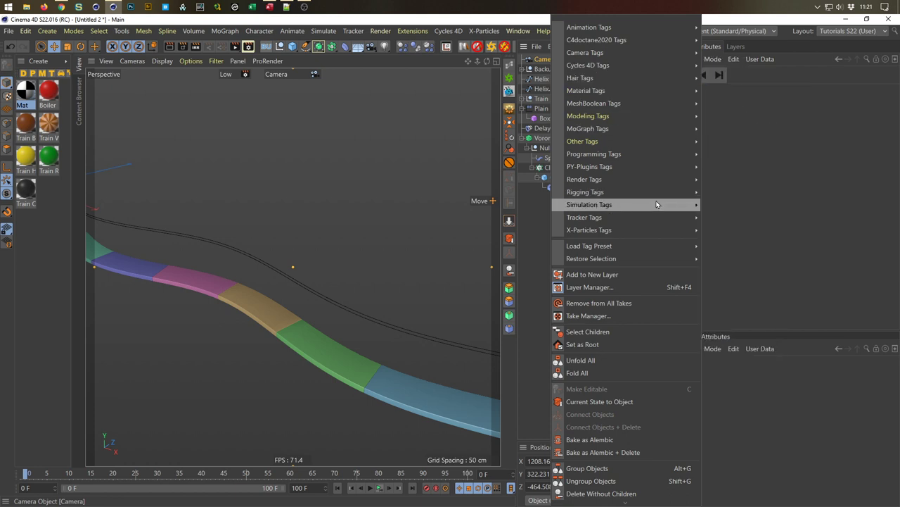
mouse_move(668, 192)
left_click(734, 298)
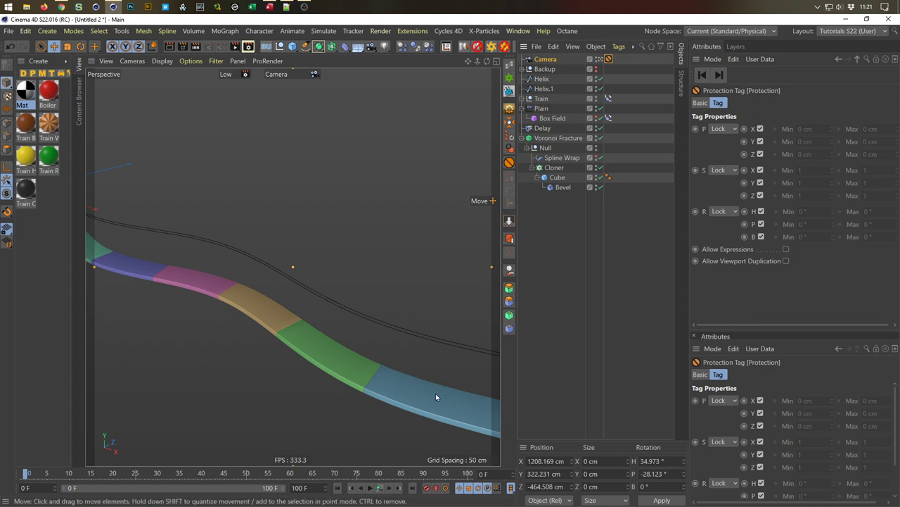
Switch the viewport back to the default camera and tilt it to look along the track.
left_click(600, 59)
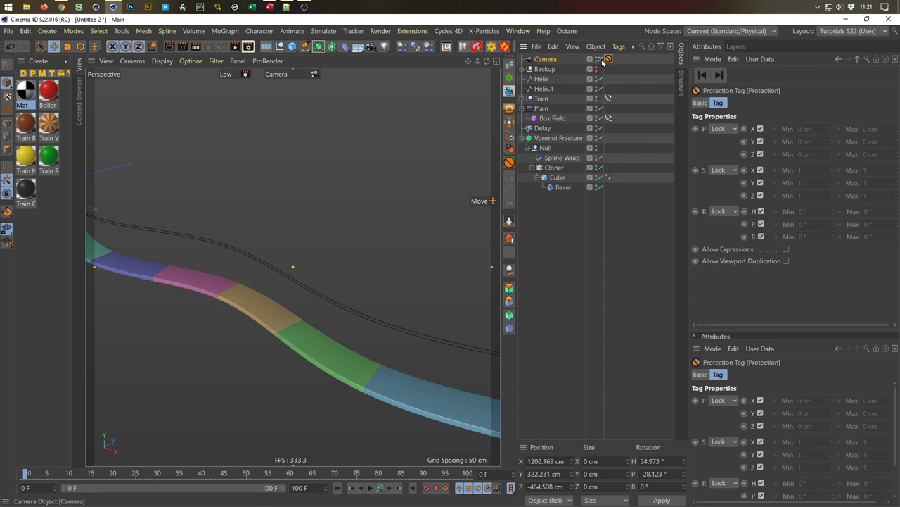
scroll(309, 274, "down", 5)
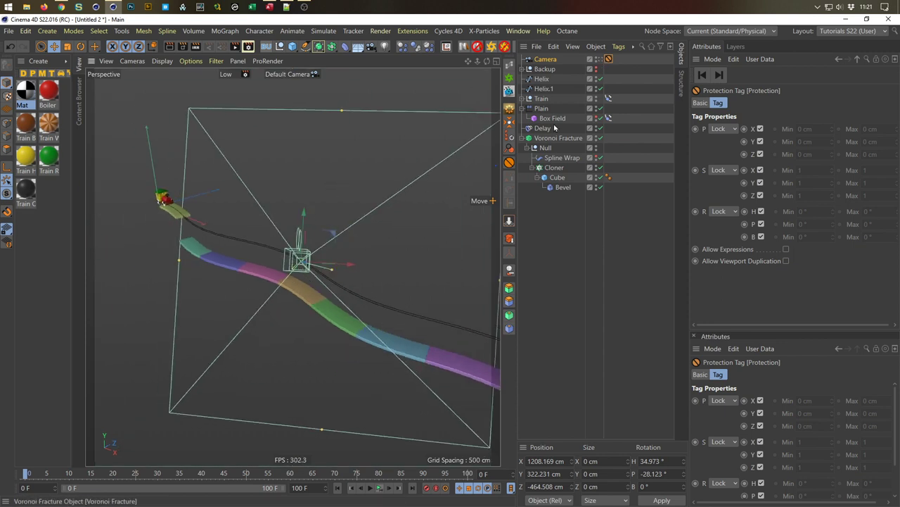
scroll(337, 278, "up", 5)
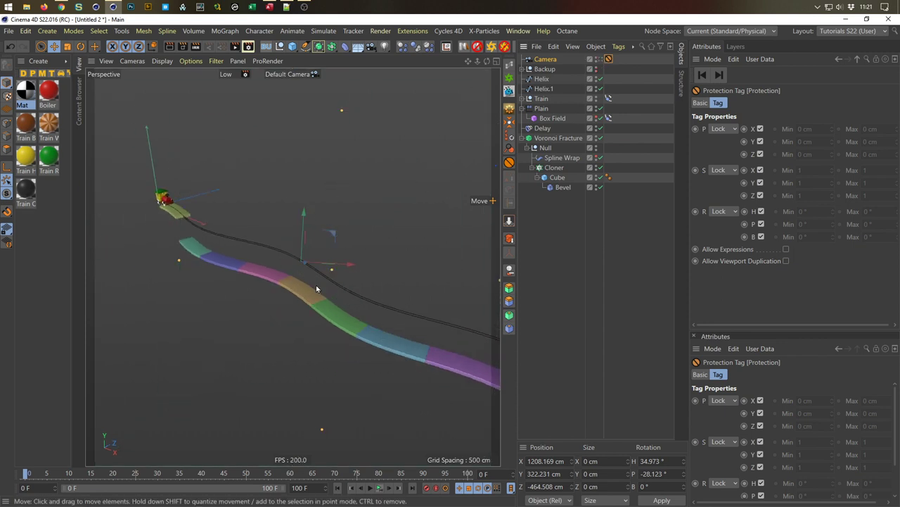
scroll(335, 277, "up", 3)
left_click_drag(356, 282, 339, 320, "alt")
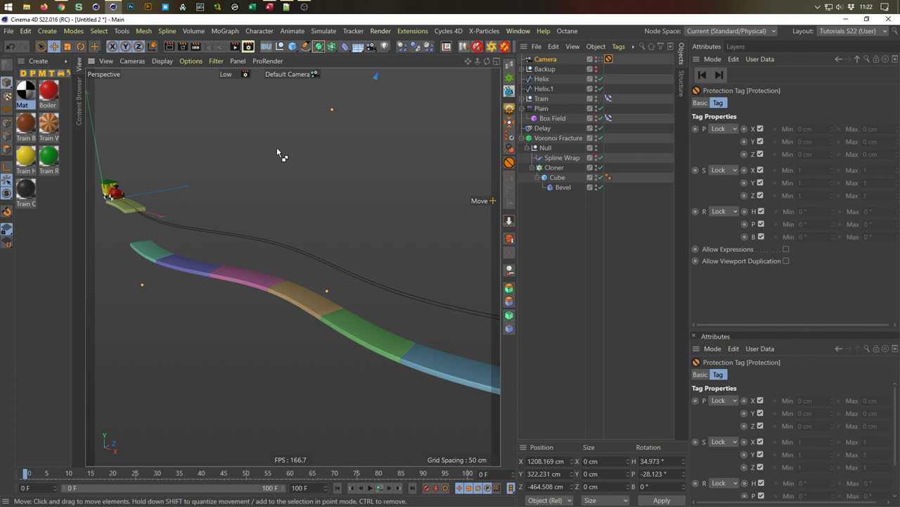
key("ctrl+e")
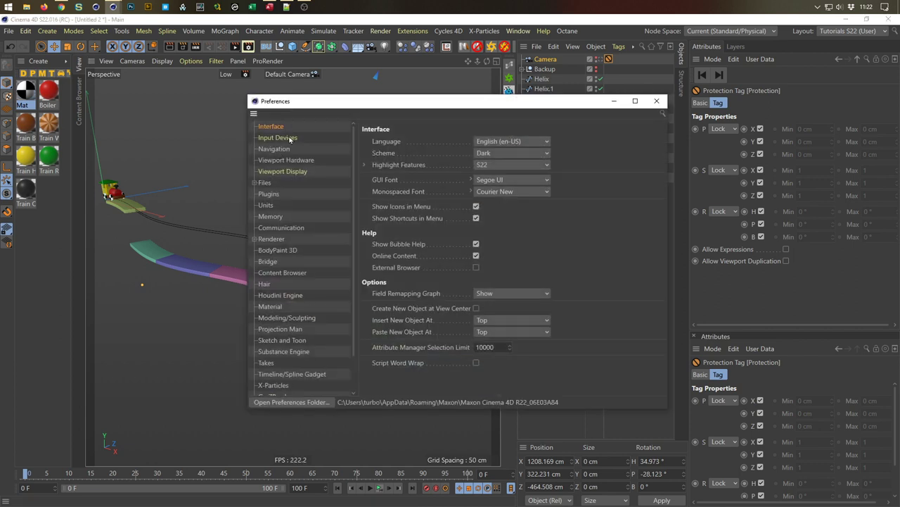
In the Files preferences, enable Auto-Save and keep up to 20 copies.
left_click_drag(325, 102, 292, 93)
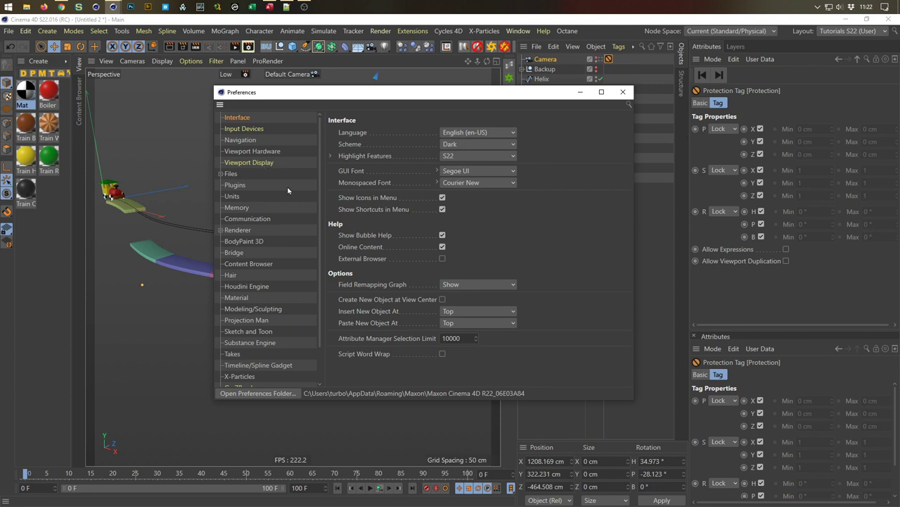
left_click(239, 207)
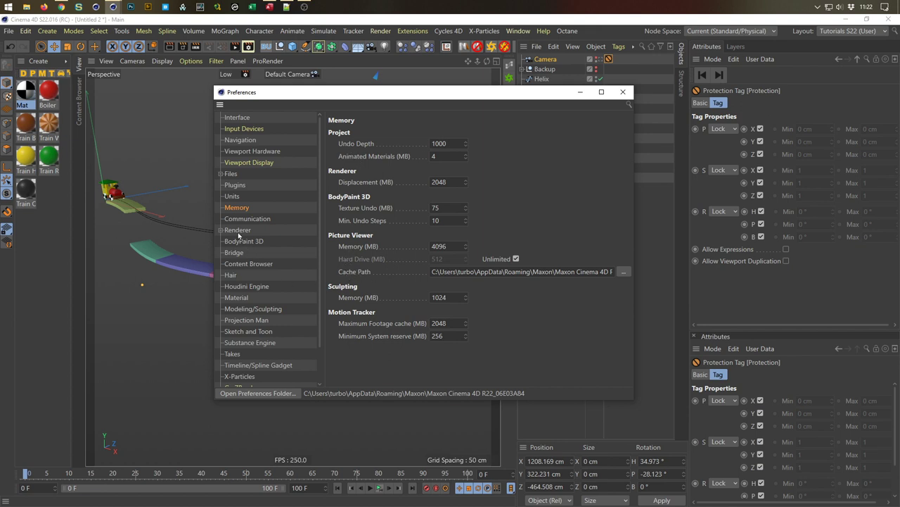
left_click(232, 176)
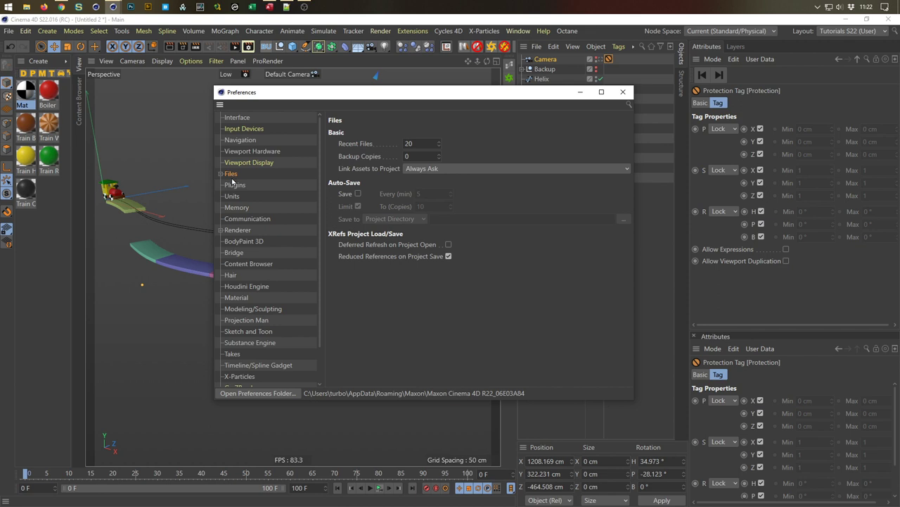
left_click(357, 195)
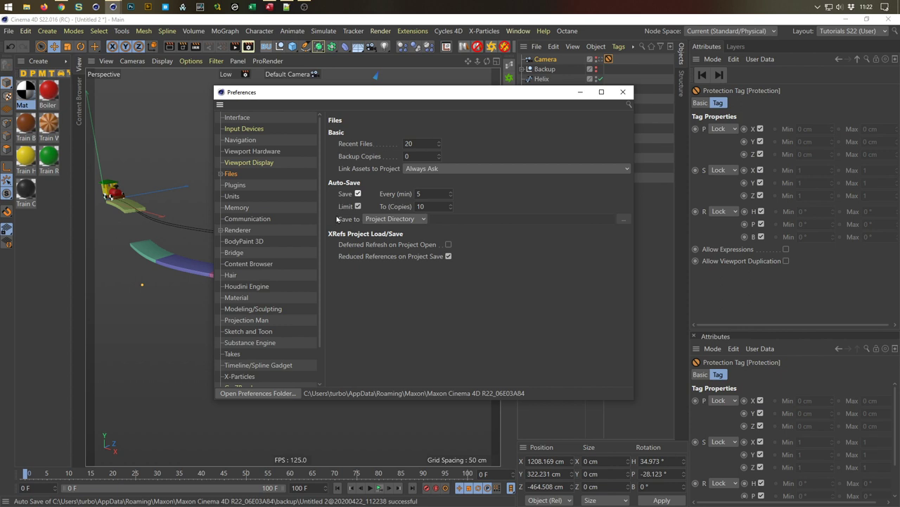
double_click(430, 205)
type("20")
Send auto-saves to the custom directory E:\_C4DLib\AutoBackup and close Preferences.
left_click(424, 219)
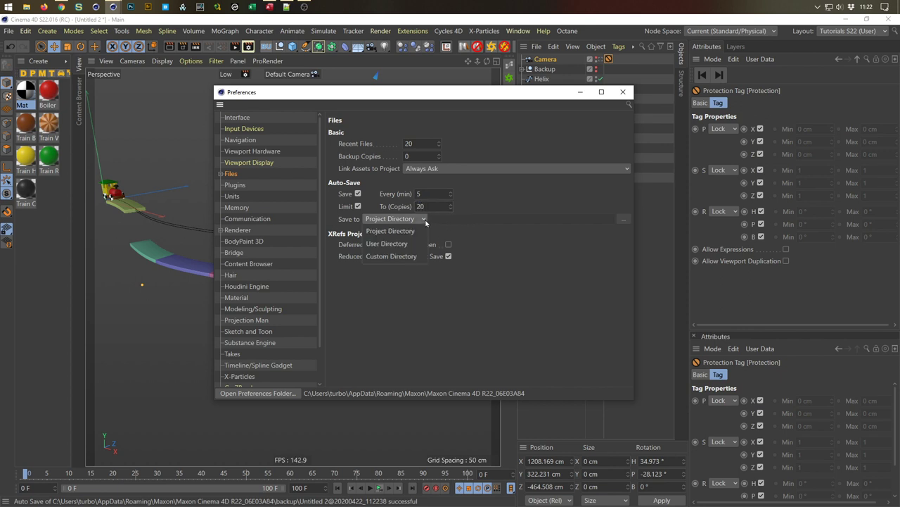
left_click(391, 256)
left_click(623, 219)
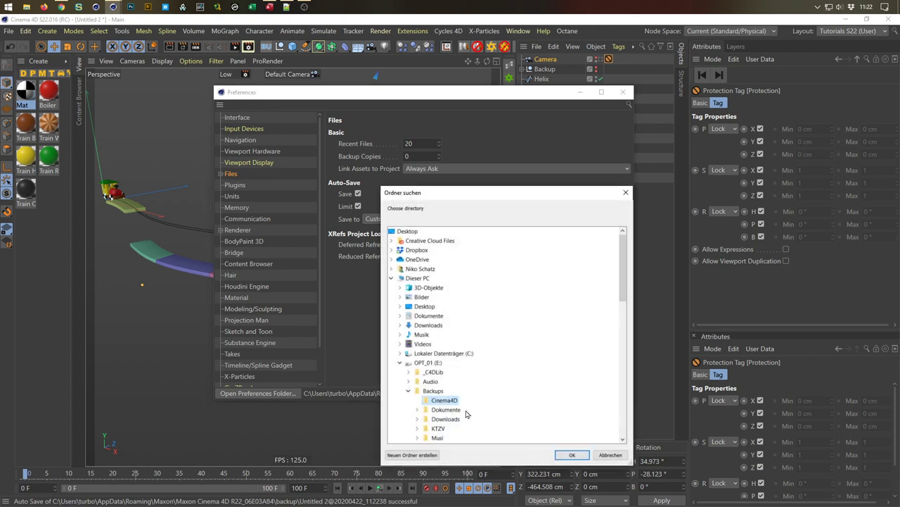
scroll(466, 414, "down", 2)
left_click(408, 316)
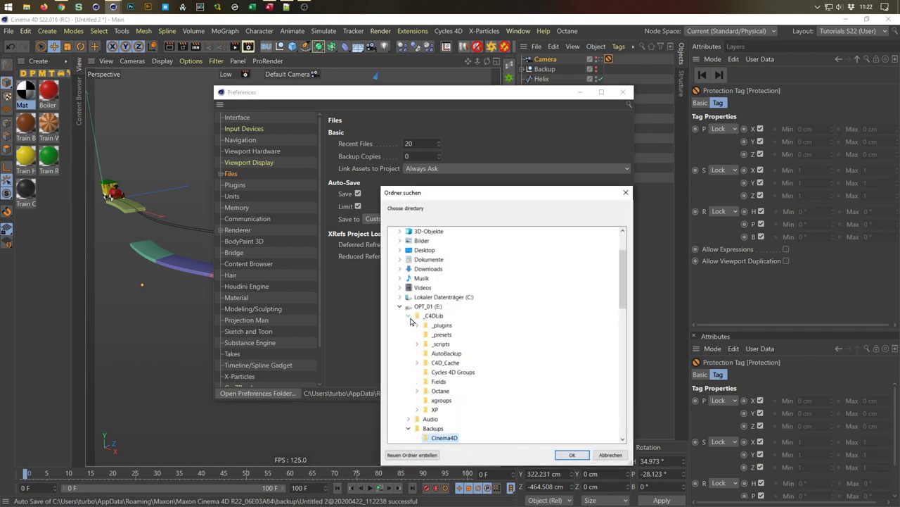
left_click(446, 353)
left_click(572, 454)
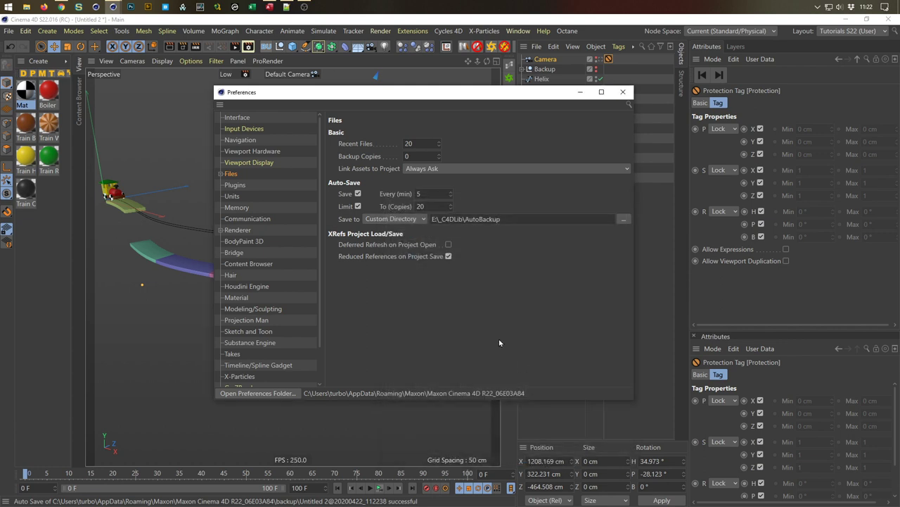
left_click(623, 92)
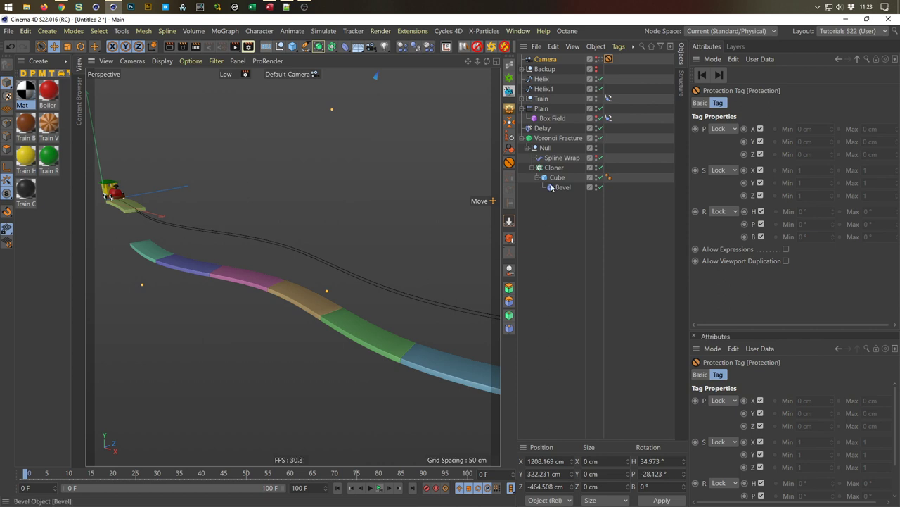
Add a Cylinder with 5 cm radius and place it below Voronoi Fracture in the Object Manager.
left_click(524, 139)
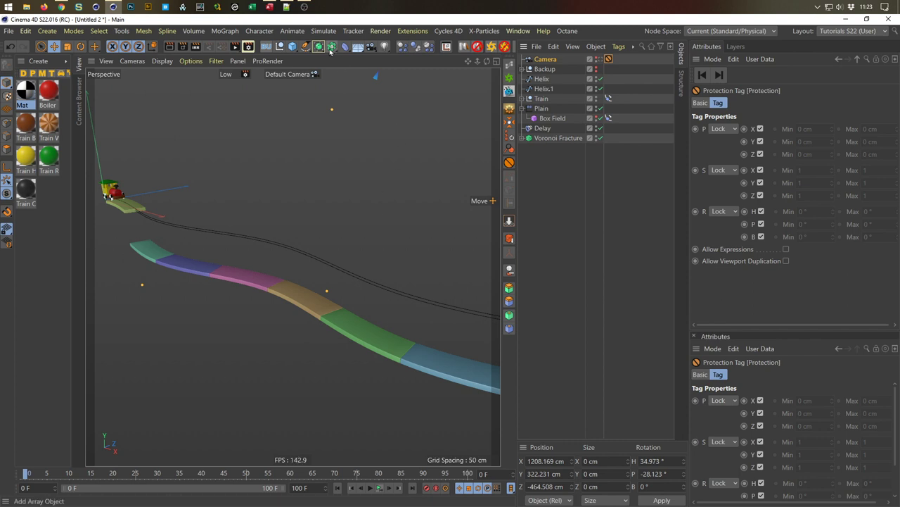
left_click(293, 45)
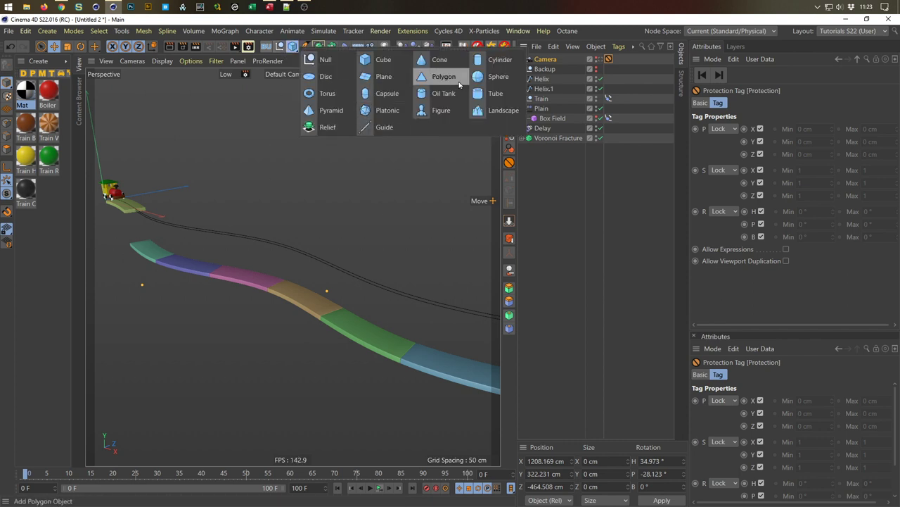
left_click(496, 59)
left_click(771, 128)
type("5")
key("Return")
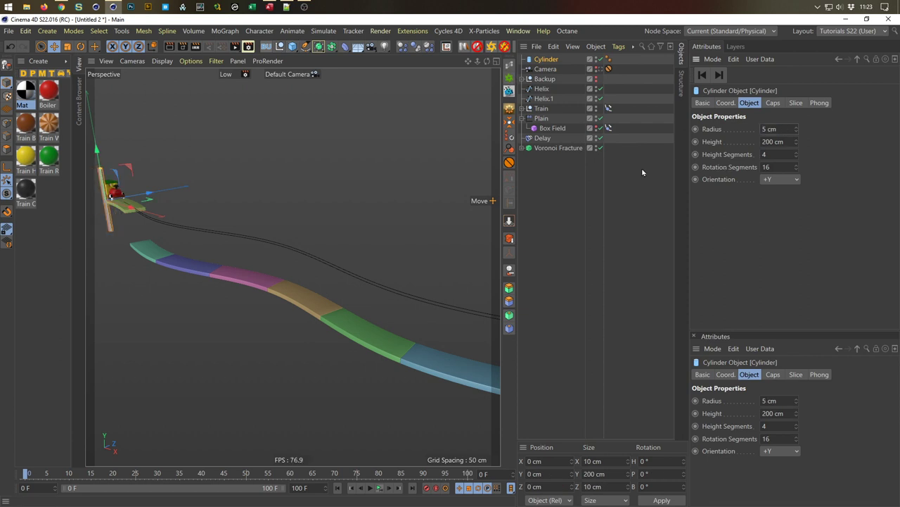
middle_click_drag(191, 230, 291, 268, "alt")
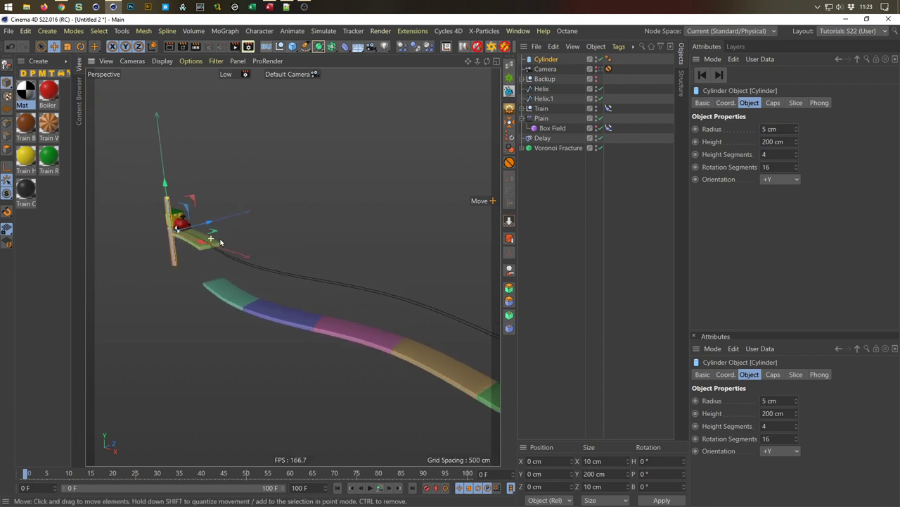
left_click_drag(547, 63, 553, 191)
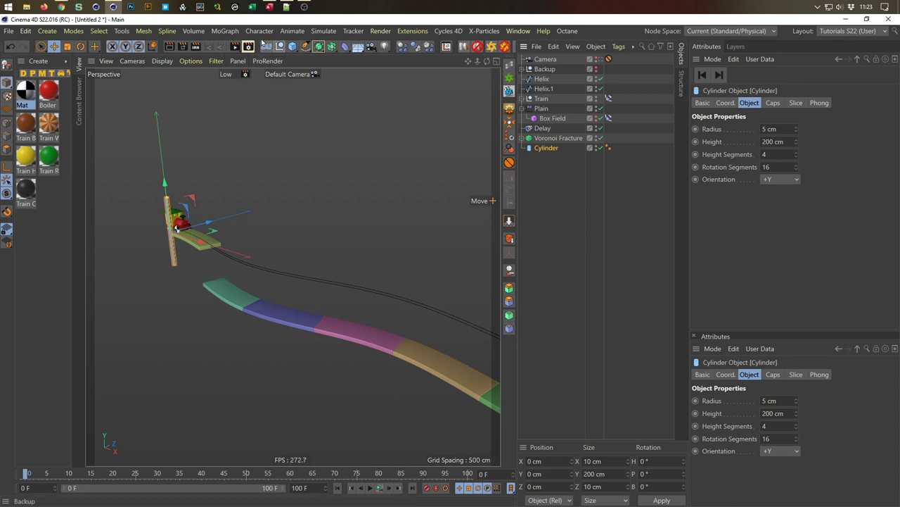
left_click(225, 31)
Clone the cylinder with a Cloner in Object mode along a copied spline, Helix.2.
left_click(244, 66, "alt")
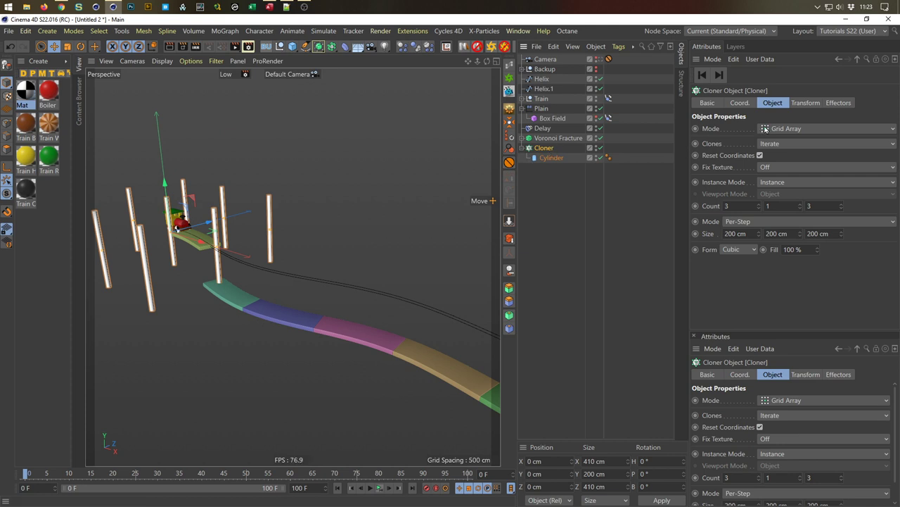
left_click(768, 129)
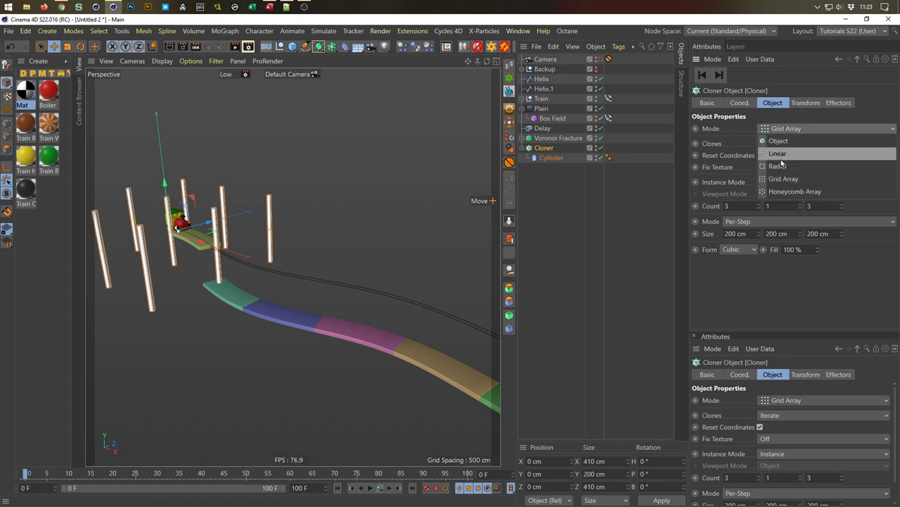
left_click(781, 141)
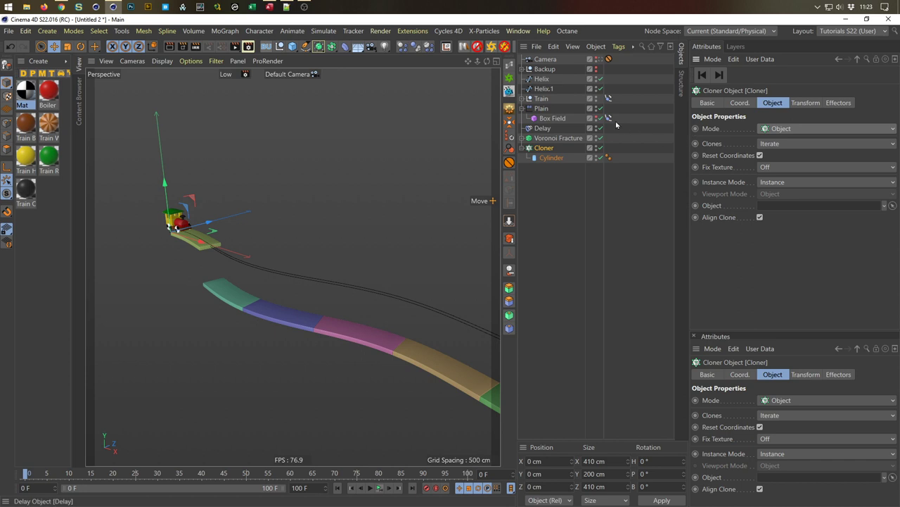
left_click(546, 90)
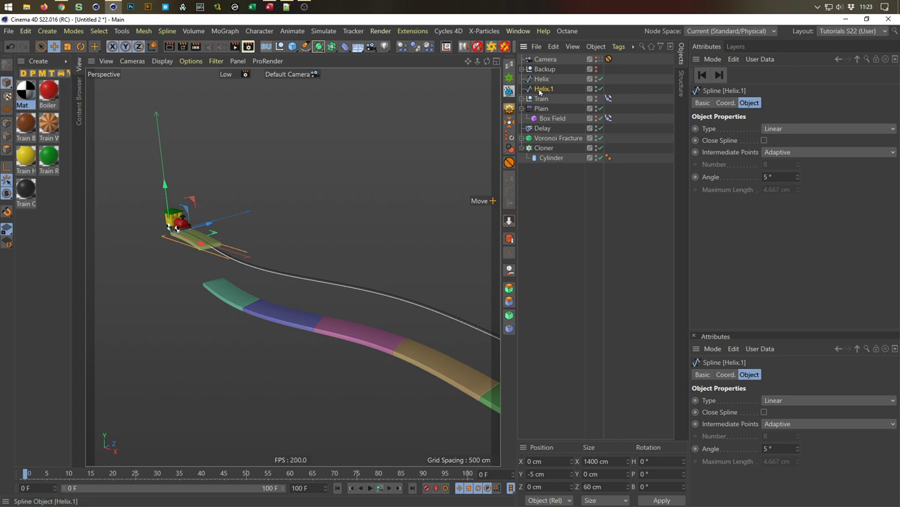
left_click_drag(545, 92, 546, 100)
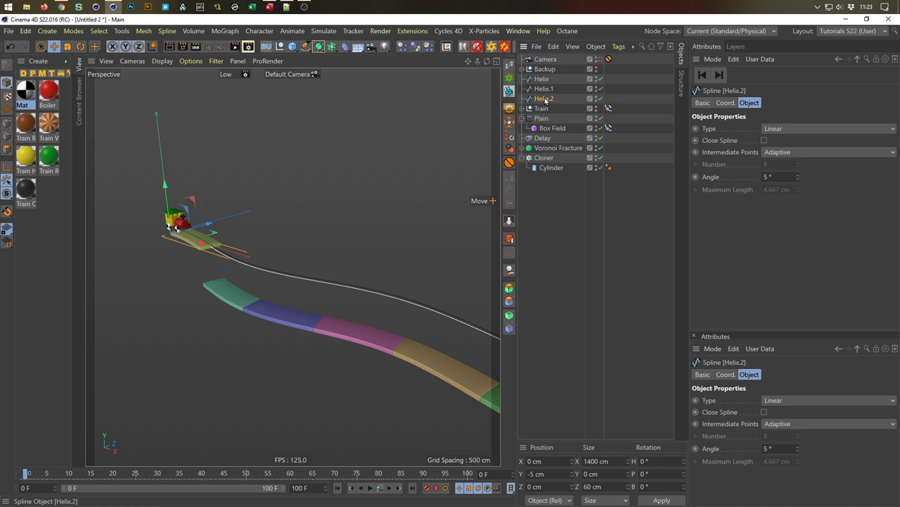
left_click(544, 157)
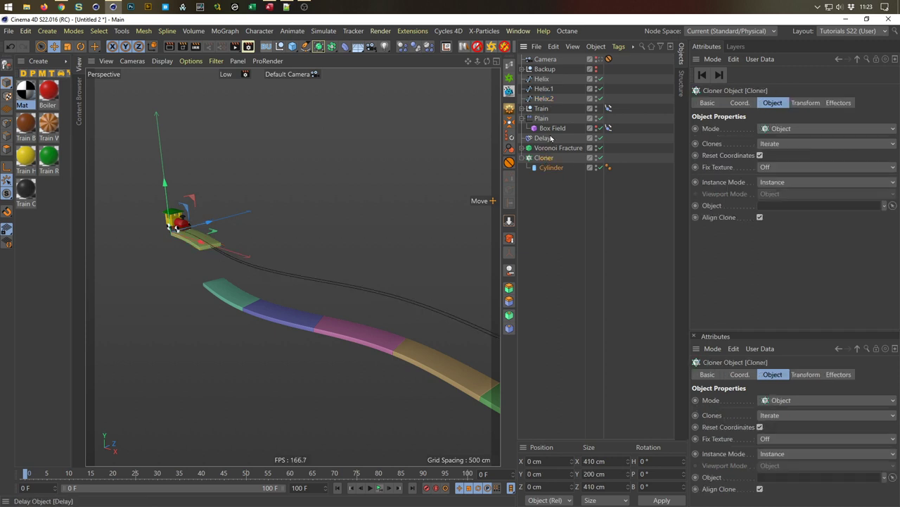
left_click_drag(541, 100, 796, 205)
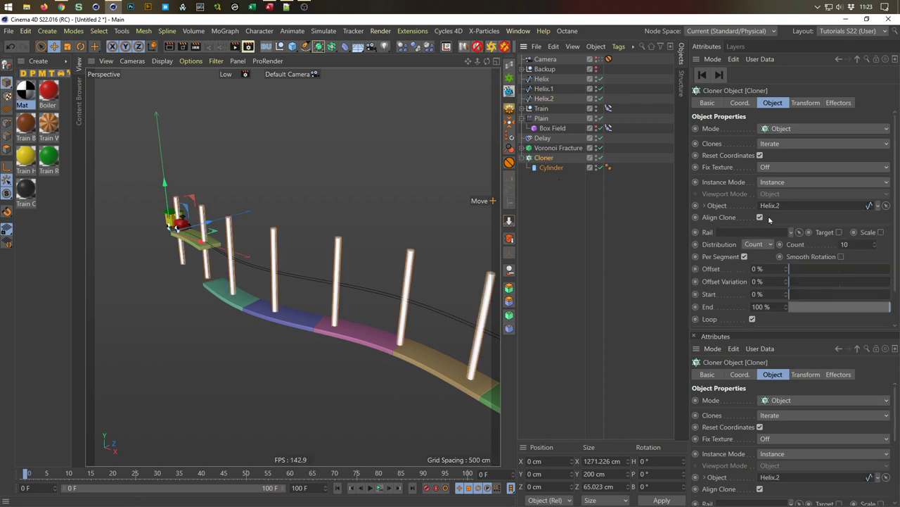
Set the Cloner count to 8 and inspect the posts along the track in Top view.
left_click(852, 244)
type("8")
key("Return")
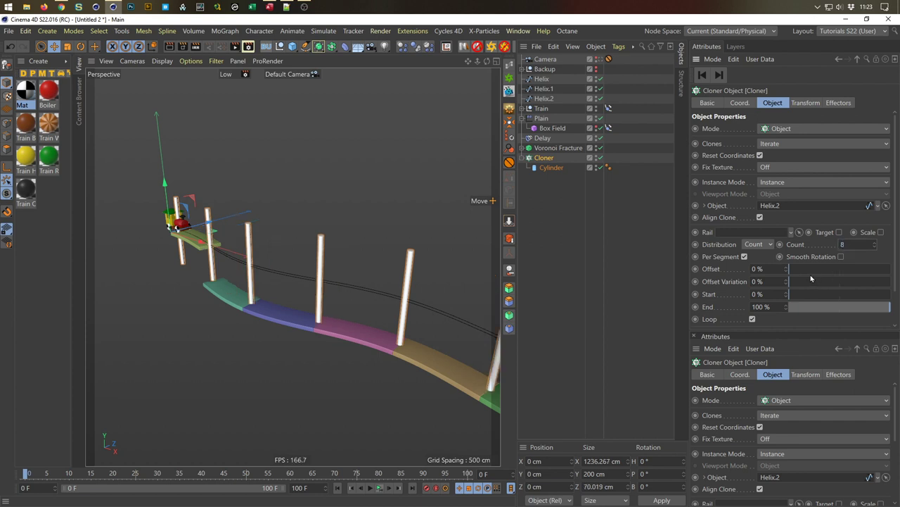
middle_click(248, 283)
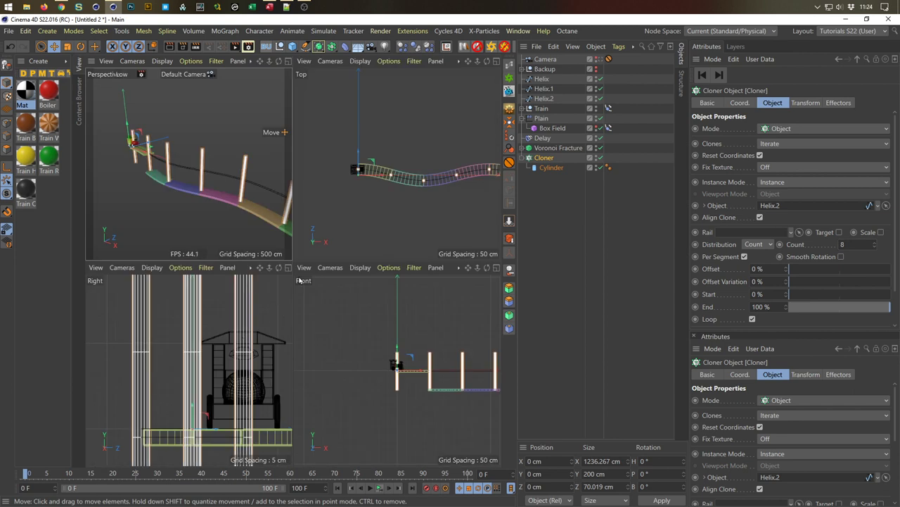
middle_click(332, 239)
scroll(307, 291, "up", 5)
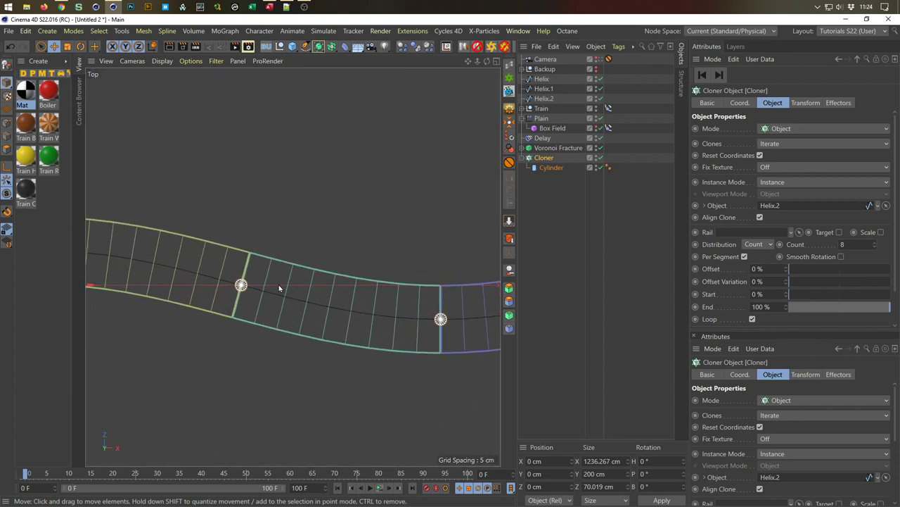
middle_click_drag(456, 330, 358, 291, "alt")
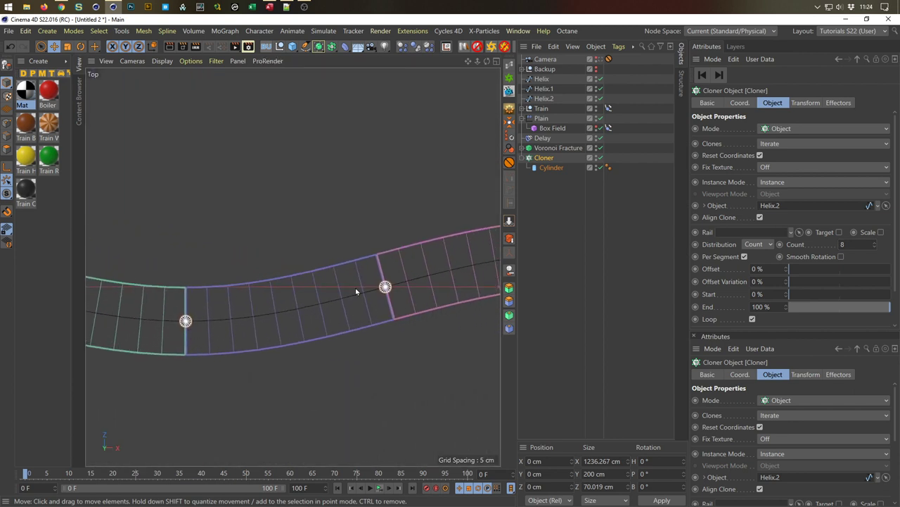
middle_click_drag(200, 322, 109, 300, "alt")
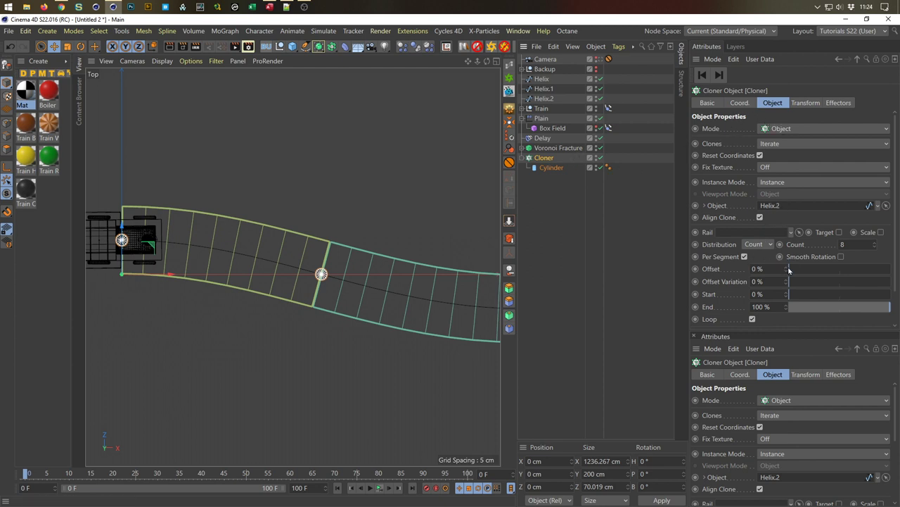
Shift the posts along the spline with a 6.35 % Offset.
left_click_drag(787, 269, 783, 269)
type("6.35")
key("Return")
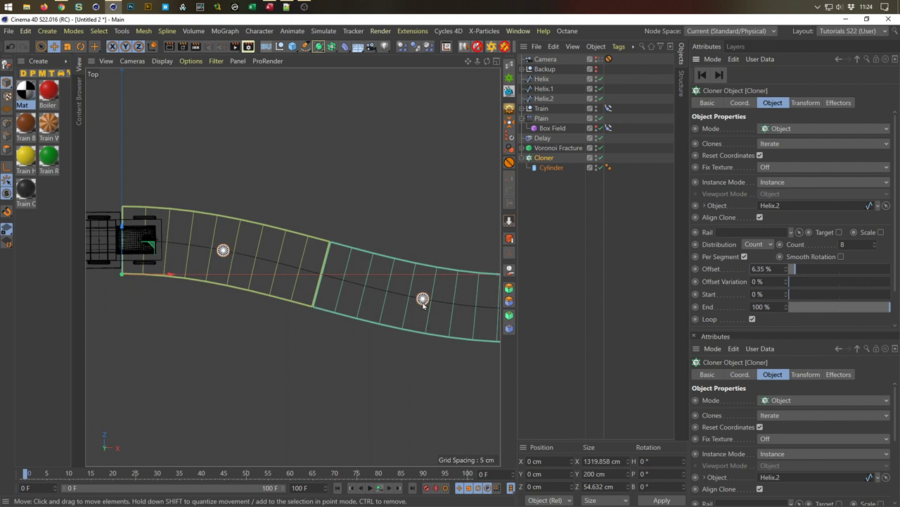
left_click_drag(423, 302, 212, 310)
mouse_move(356, 294)
middle_mouse_down()
mouse_move(336, 321)
mouse_move(258, 342)
mouse_move(281, 333)
mouse_move(297, 261)
middle_mouse_up()
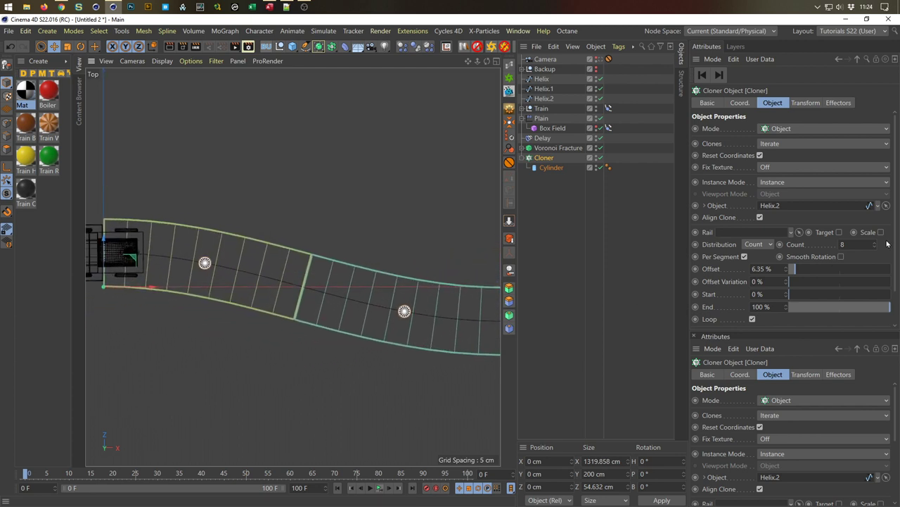
left_click(765, 245)
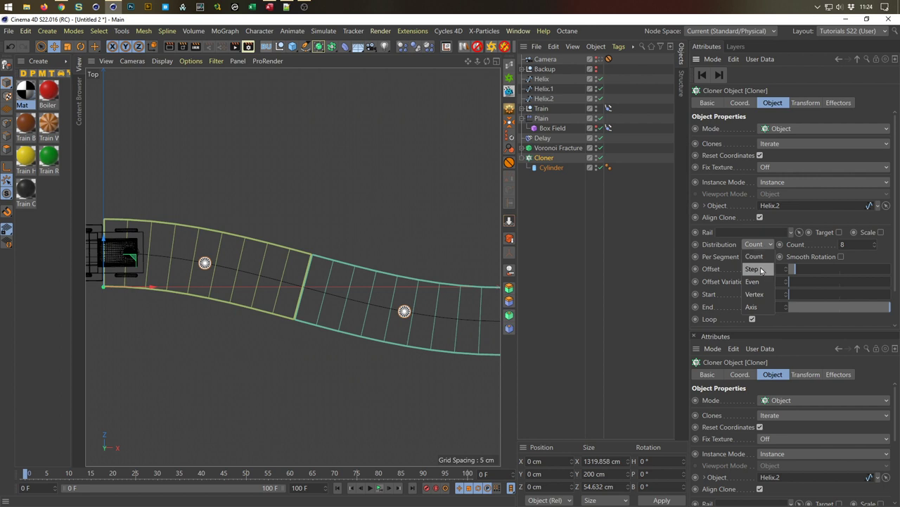
Switch the Cloner distribution to Step with 178 cm spacing, resetting Offset to 0 %.
left_click(753, 269)
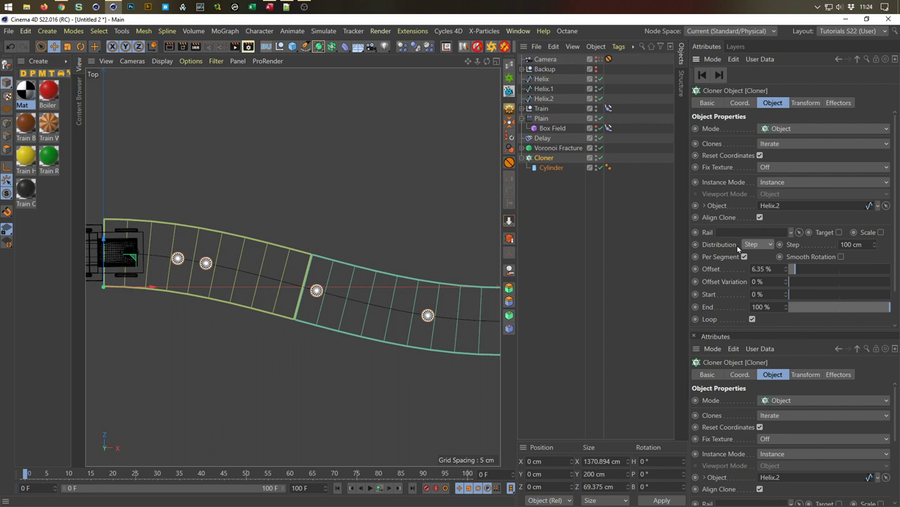
left_click_drag(792, 268, 767, 274)
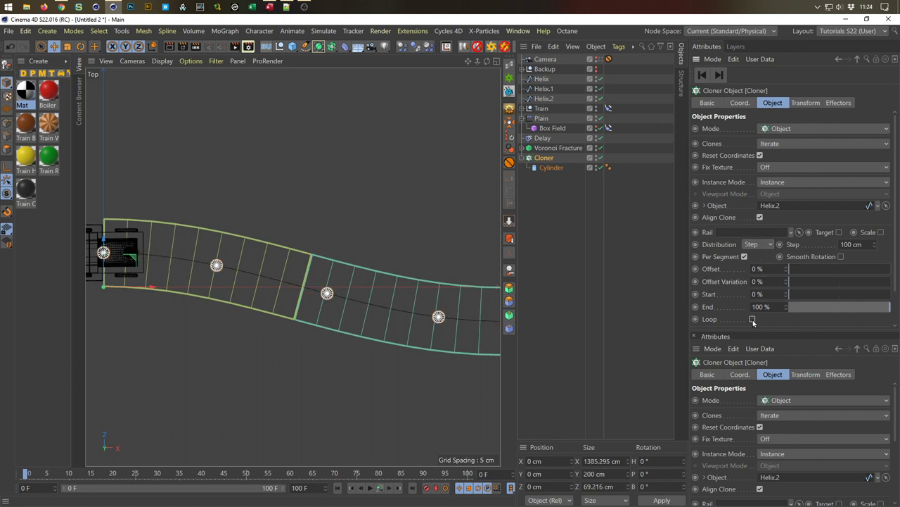
mouse_move(877, 245)
left_mouse_down()
mouse_move(877, 219)
mouse_move(876, 247)
left_mouse_up()
left_click(877, 248)
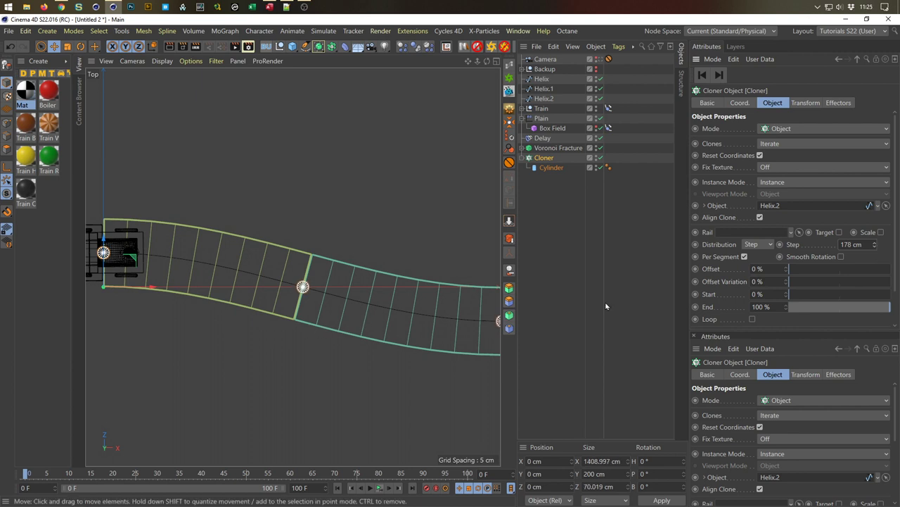
mouse_move(422, 316)
middle_mouse_down()
mouse_move(267, 339)
mouse_move(408, 323)
middle_mouse_up()
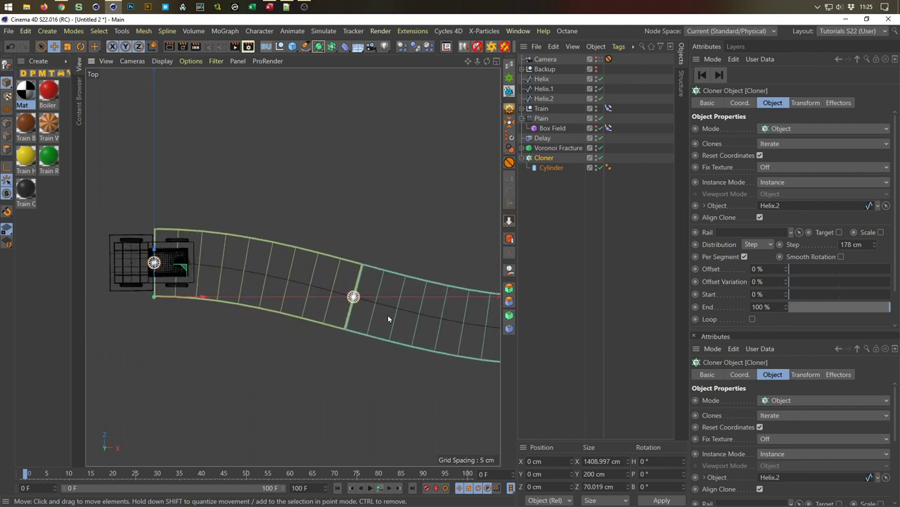
Set the post Offset back to about 6.3 %.
left_click(769, 269)
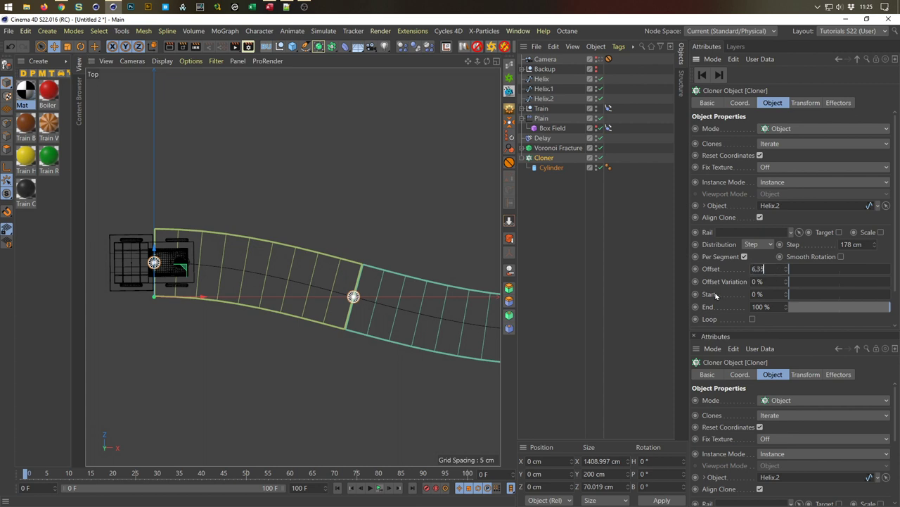
type("6.35")
key("Return")
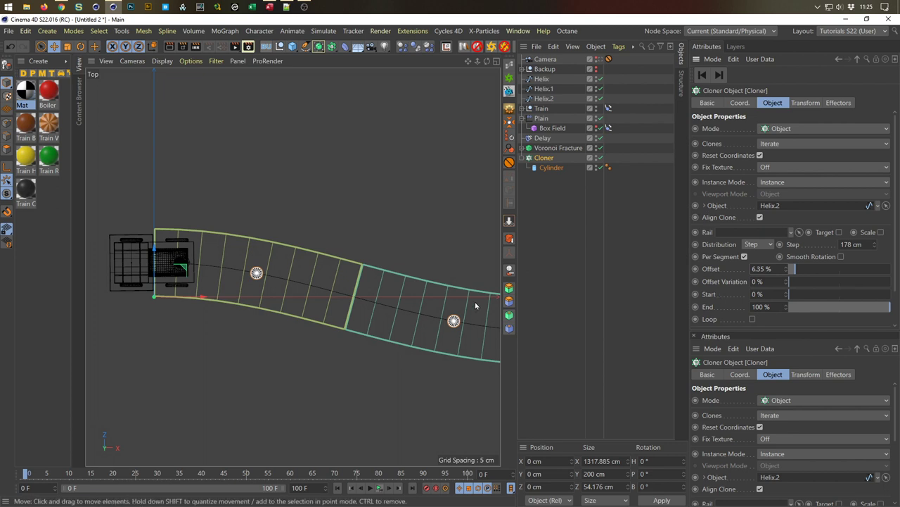
middle_click_drag(425, 332, 397, 332, "alt")
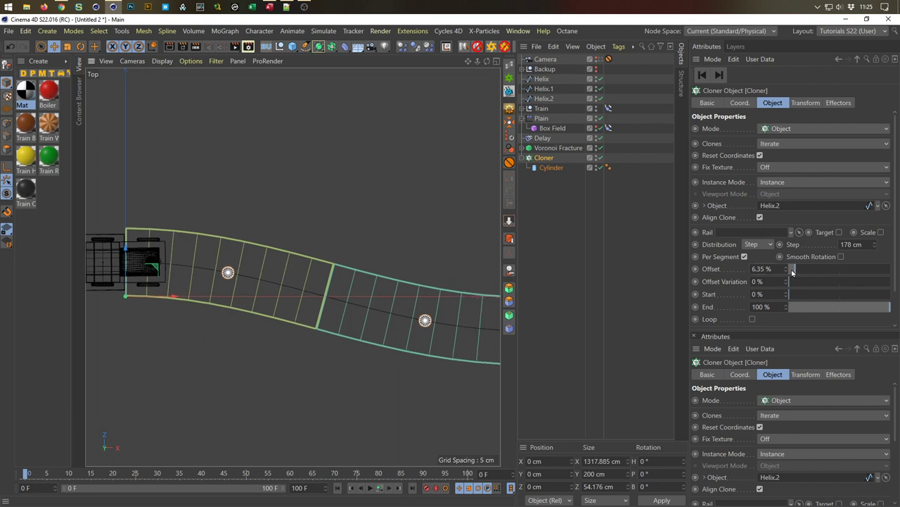
left_click(764, 269)
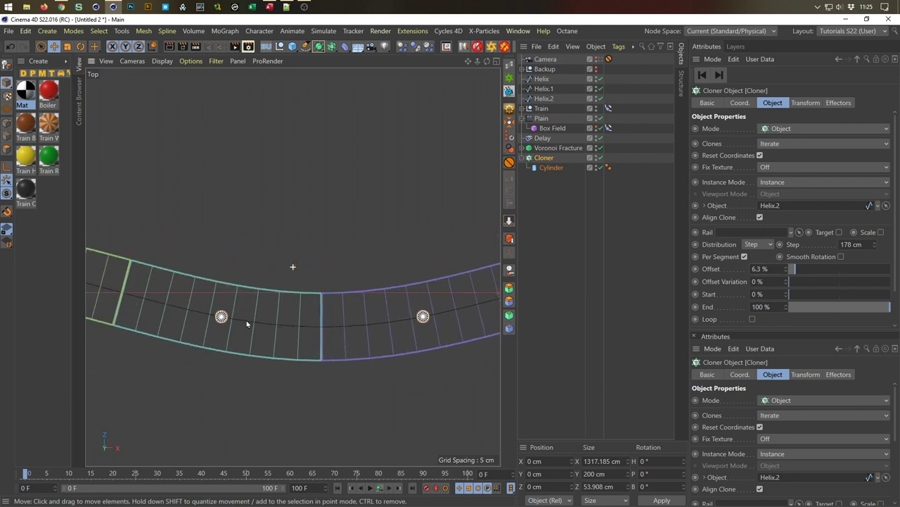
Back in Perspective, drag the Plain effector into the post Cloner's Effectors list.
middle_click(414, 321)
middle_click(256, 252)
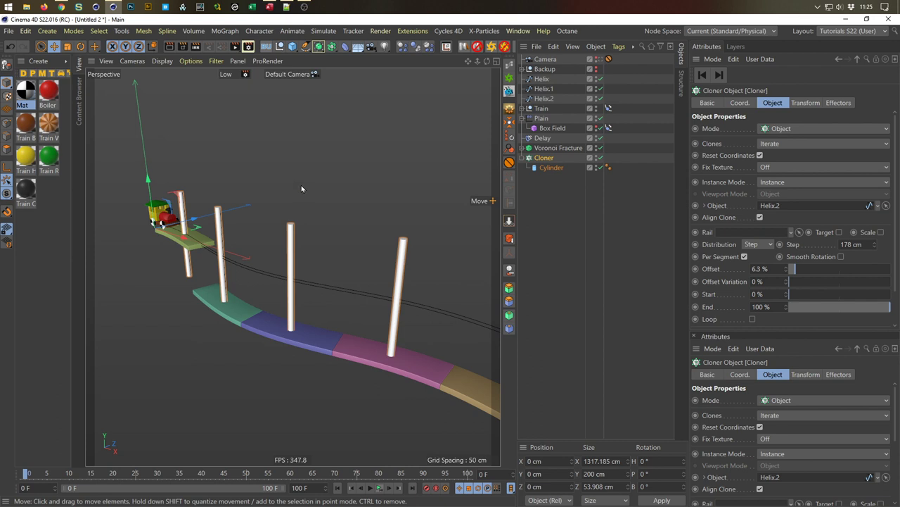
left_click(524, 158)
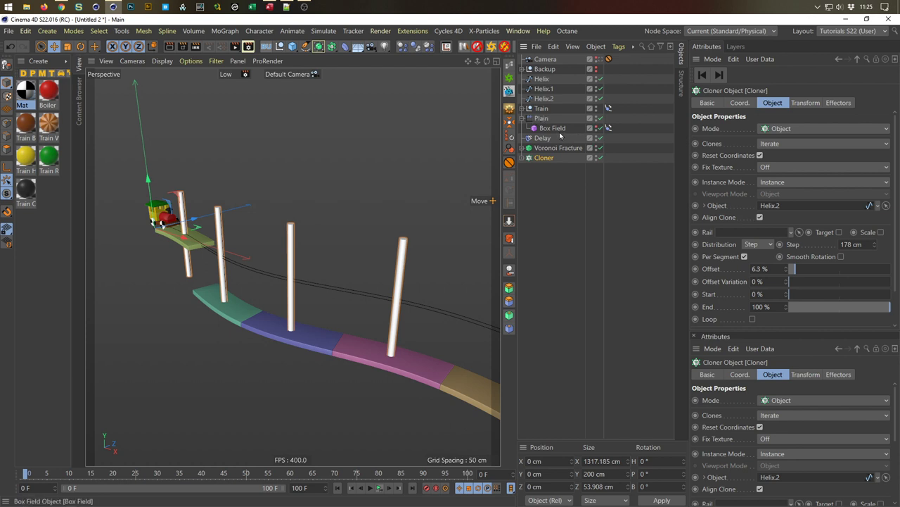
left_click(851, 104)
left_click_drag(541, 118, 769, 154)
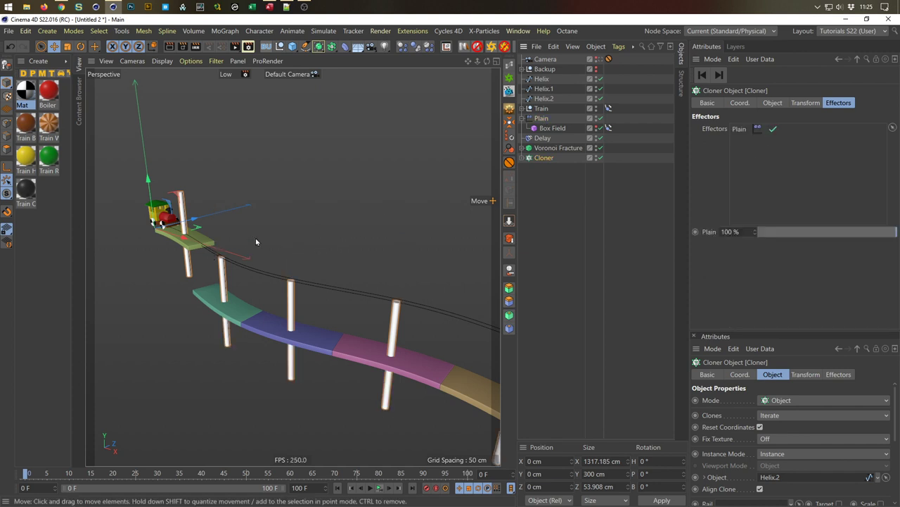
middle_click(256, 384)
middle_click(223, 372)
In Front view drag Helix.2 down to Y -110 cm, then check the posts in Perspective.
scroll(358, 254, "up", 5)
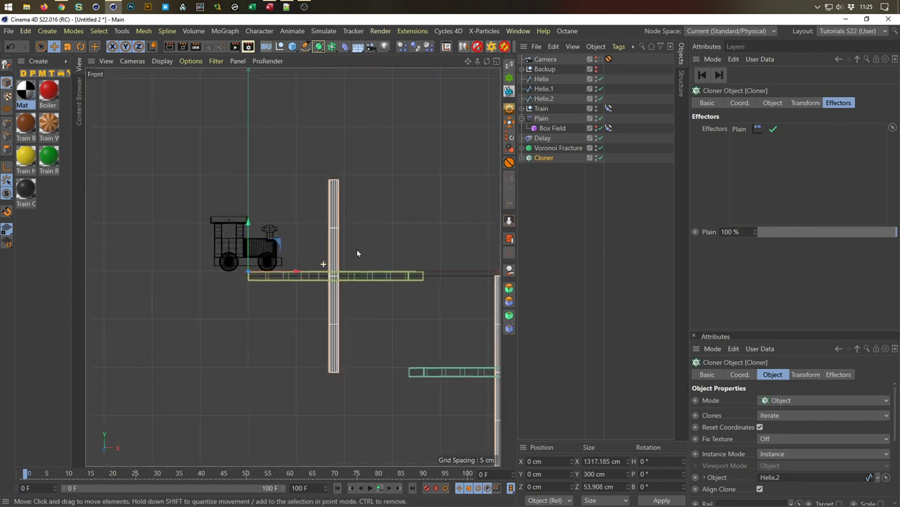
left_click(543, 100)
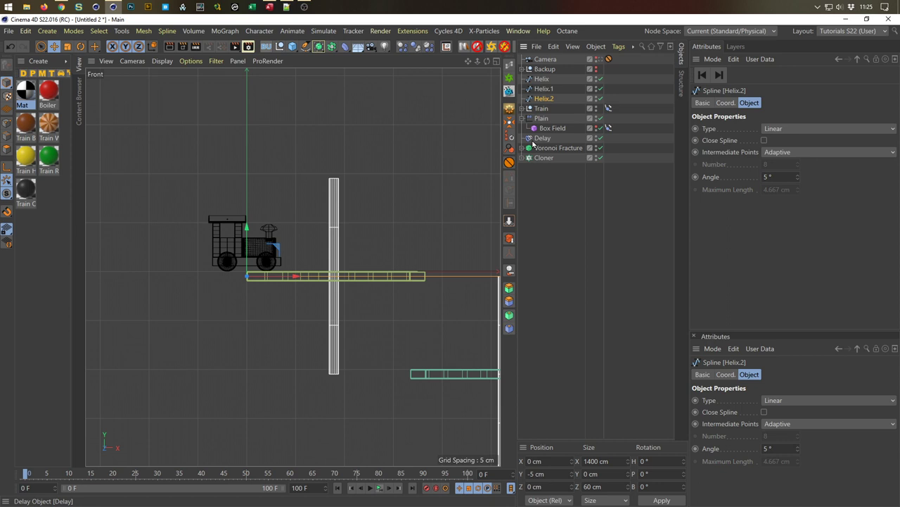
left_click_drag(247, 228, 234, 336)
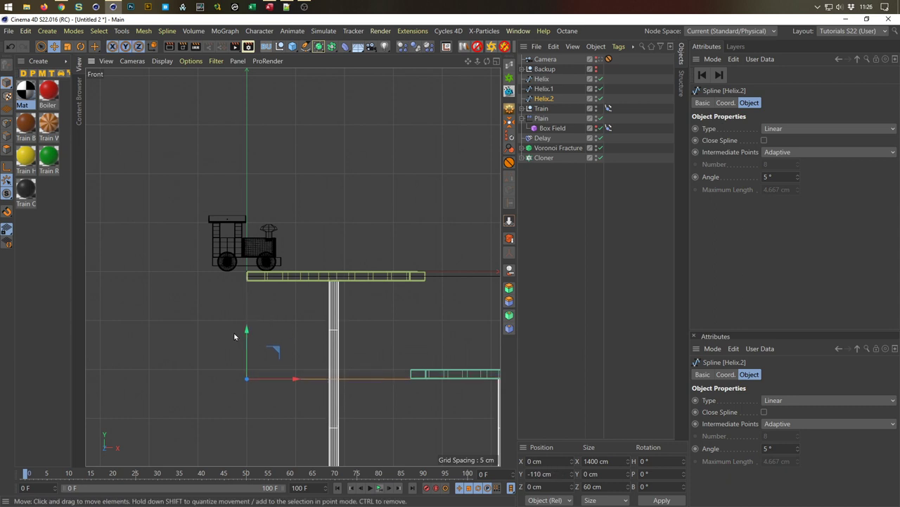
middle_click(345, 289)
middle_click(176, 216)
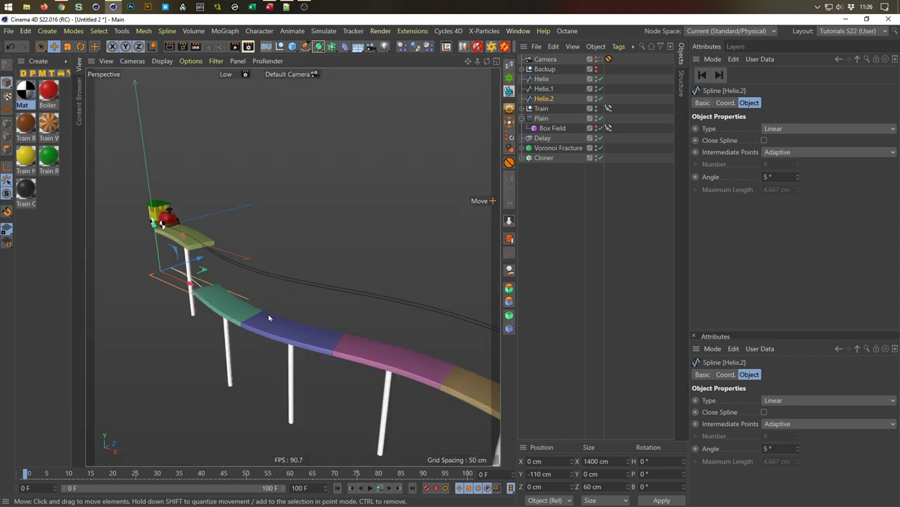
left_click_drag(237, 307, 288, 267, "alt")
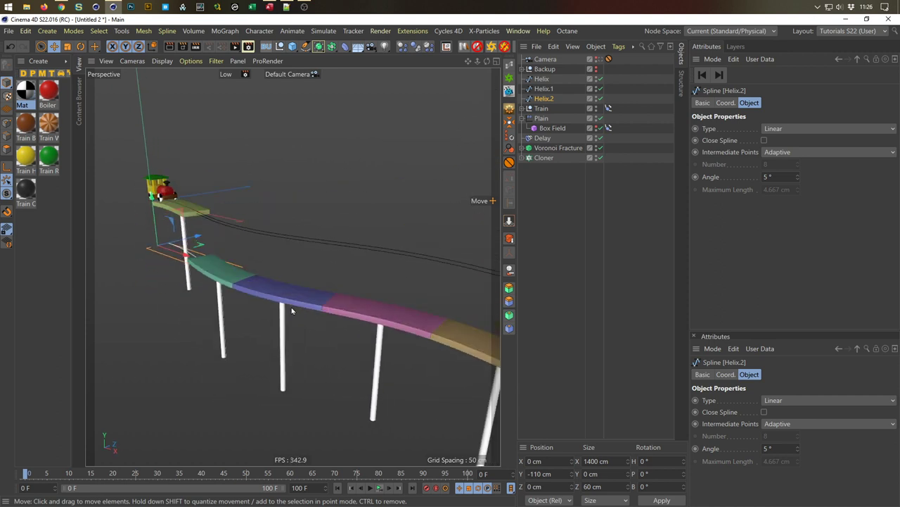
left_click(566, 282)
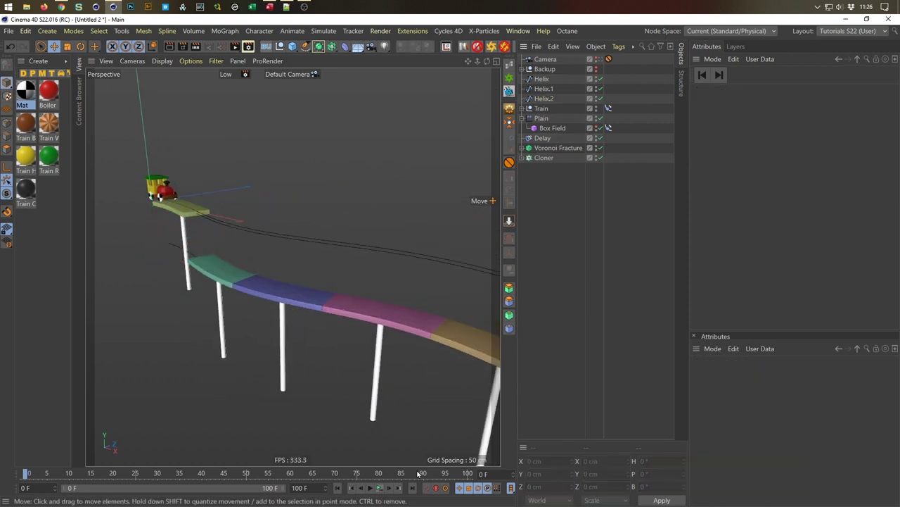
Preview the train animation, then stop and rewind to frame 0.
left_click(373, 489)
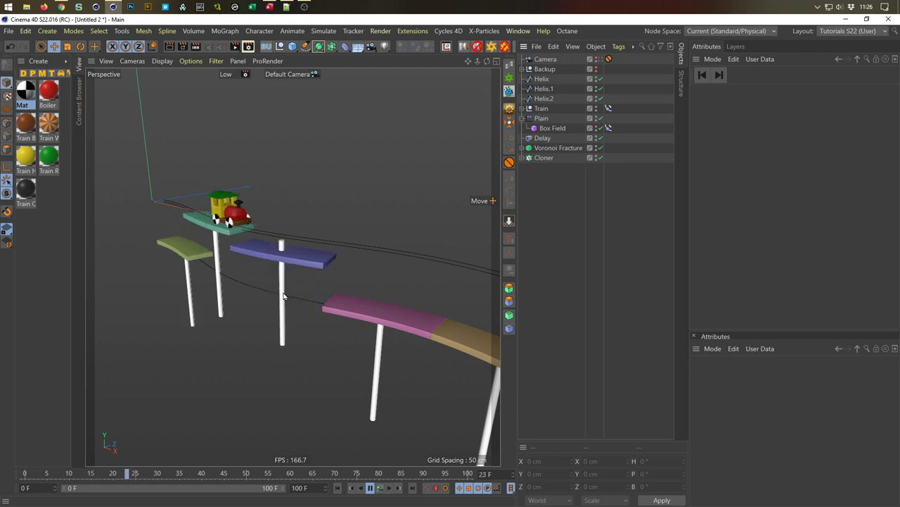
key("F8")
key("shift+f")
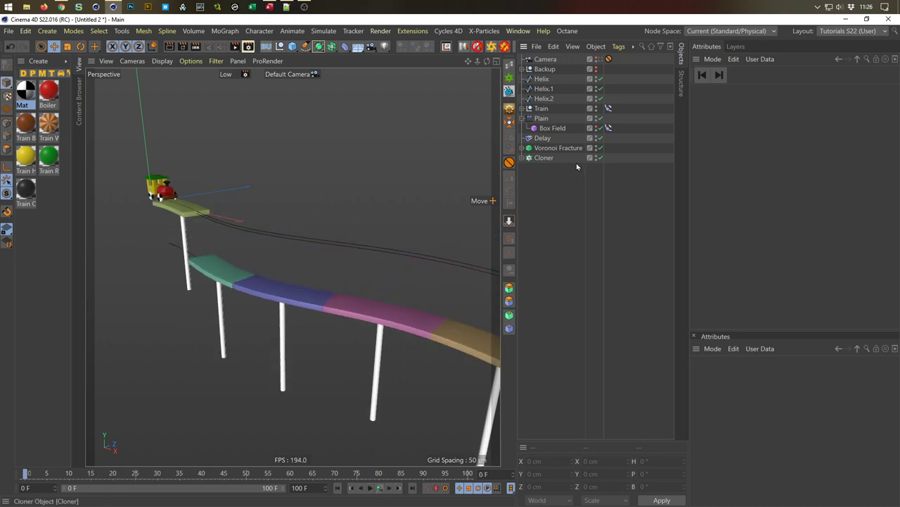
Add the Delay effector to the post Cloner and preview the posts' animation.
left_click(548, 159)
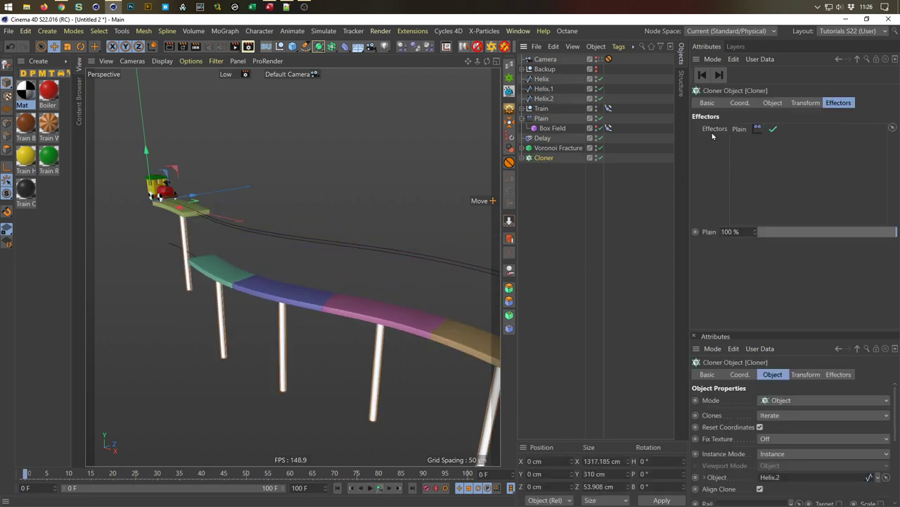
left_click_drag(542, 139, 583, 137)
left_click_drag(758, 166, 751, 167)
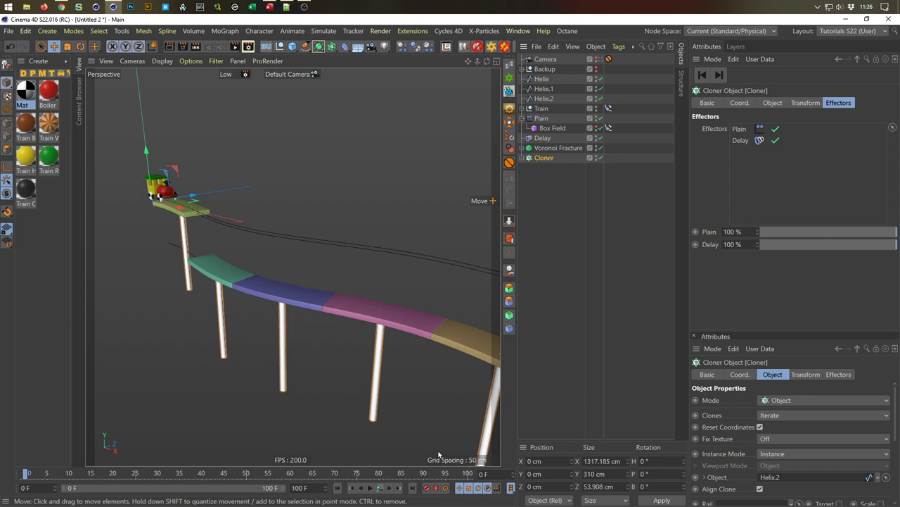
left_click(379, 488)
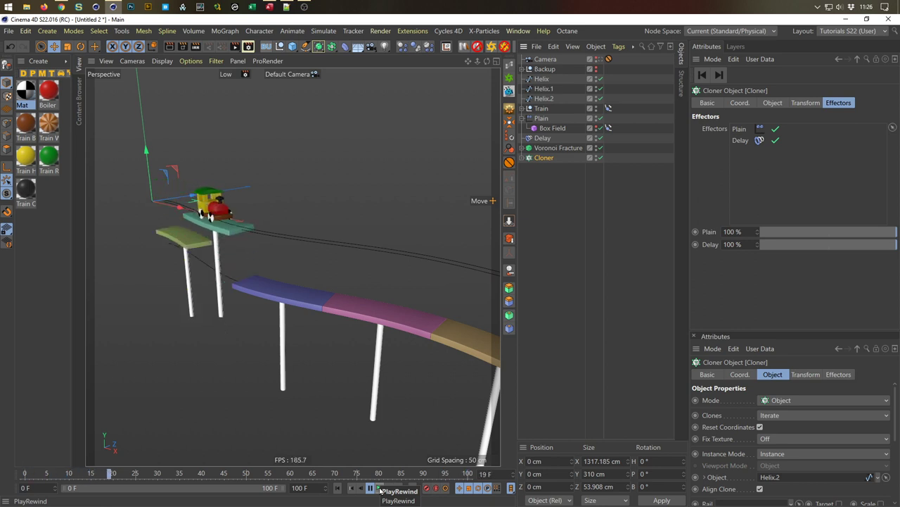
left_click(380, 487)
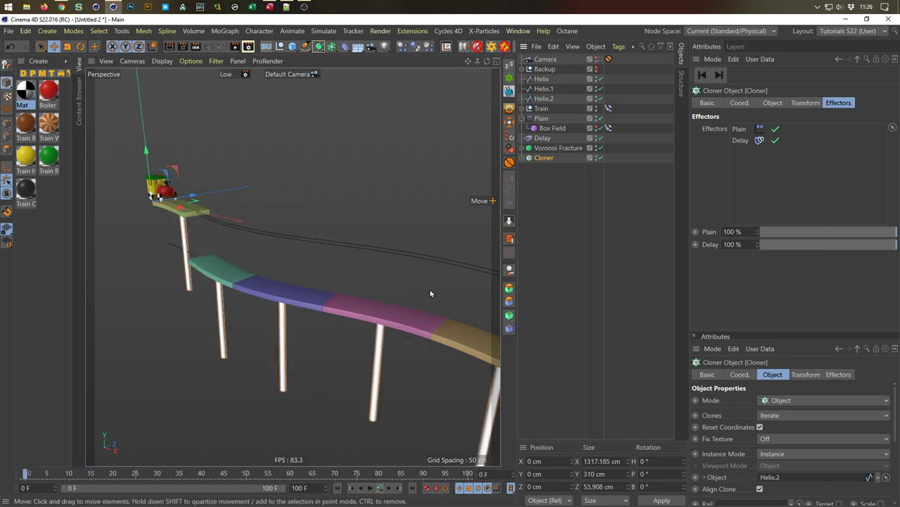
Add a Tube primitive with a 5 cm inner radius and 10 cm outer radius.
left_click(293, 46)
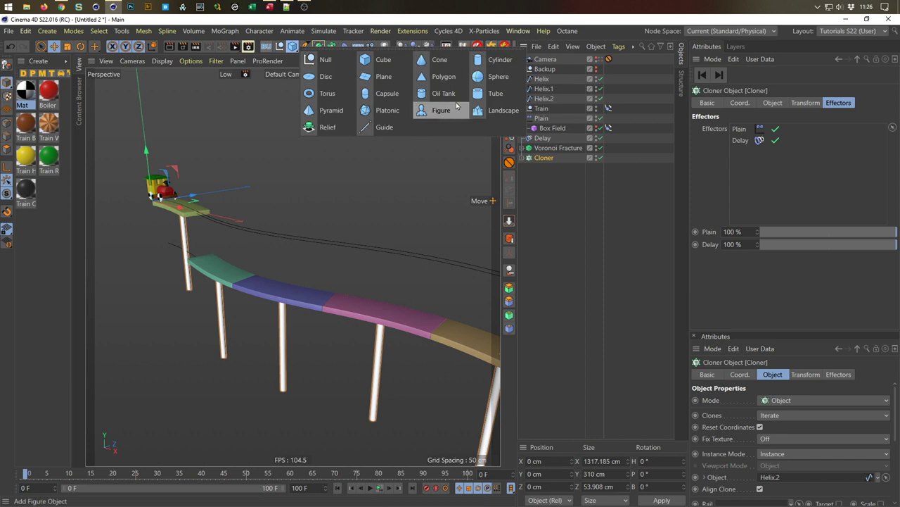
left_click(492, 92)
left_click(768, 131)
type("5")
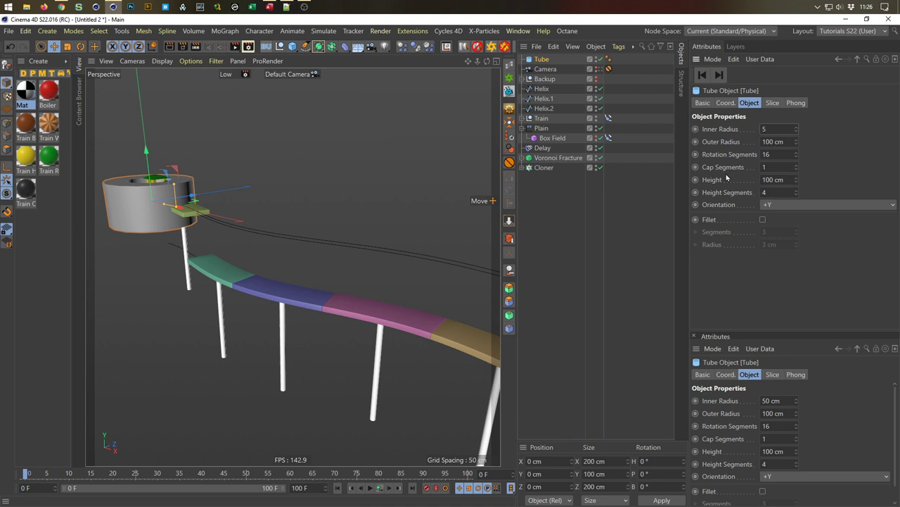
key("Tab")
type("10")
key("Return")
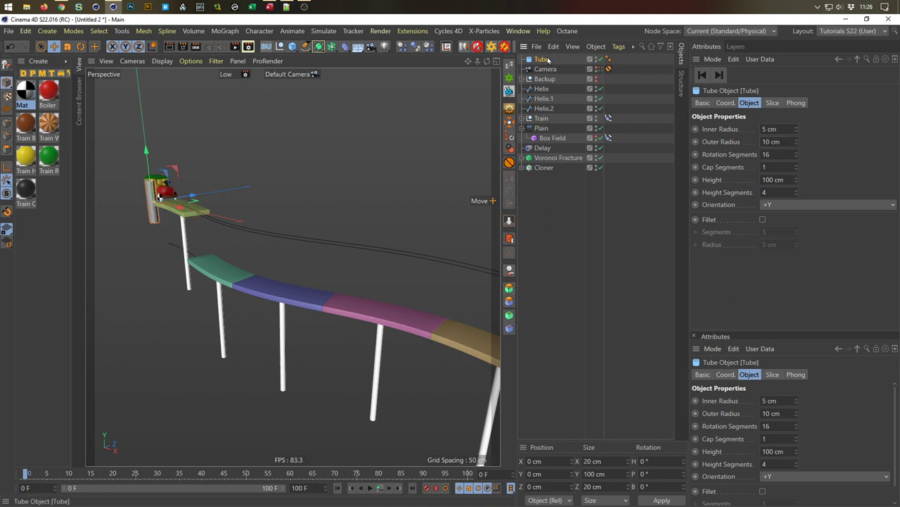
Duplicate the Cloner as Cloner.1, swap its Cylinder for the Tube, and remove its Plain and Delay effectors.
left_click_drag(549, 279, 540, 160)
left_click(540, 160)
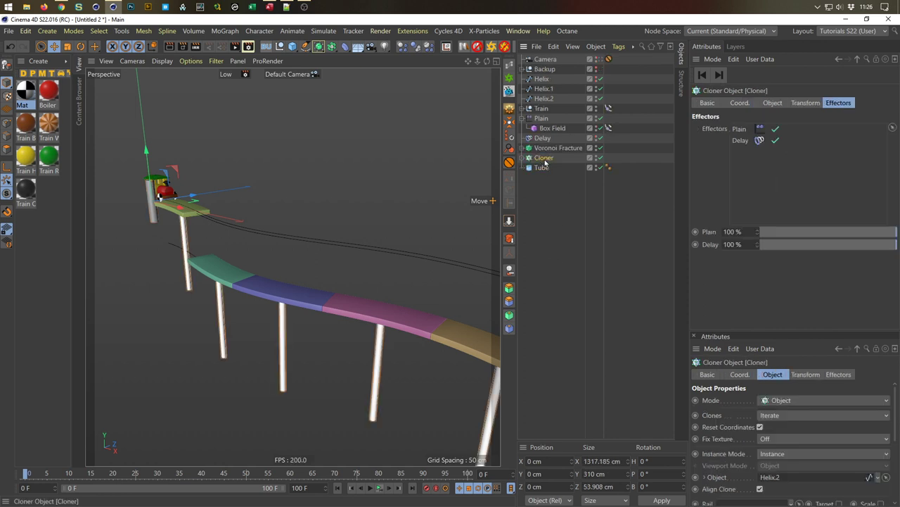
key("ctrl+v")
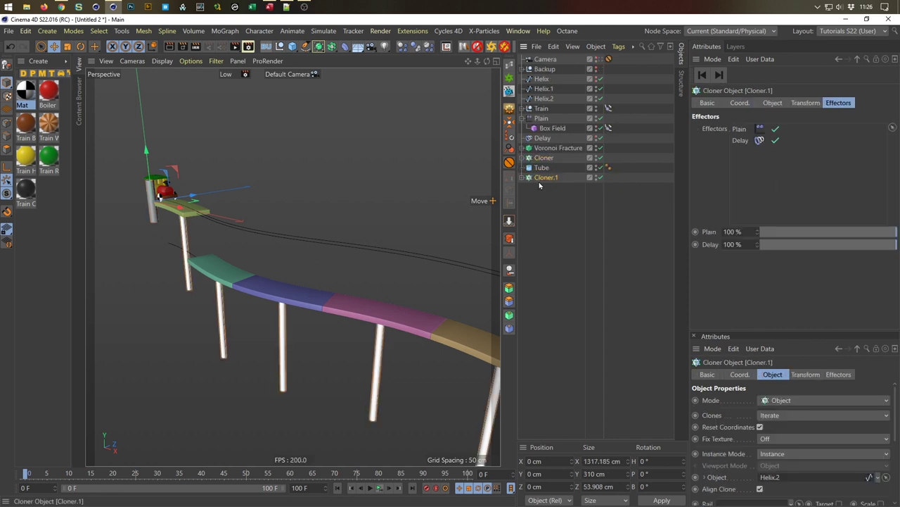
left_click(544, 187)
key("Delete")
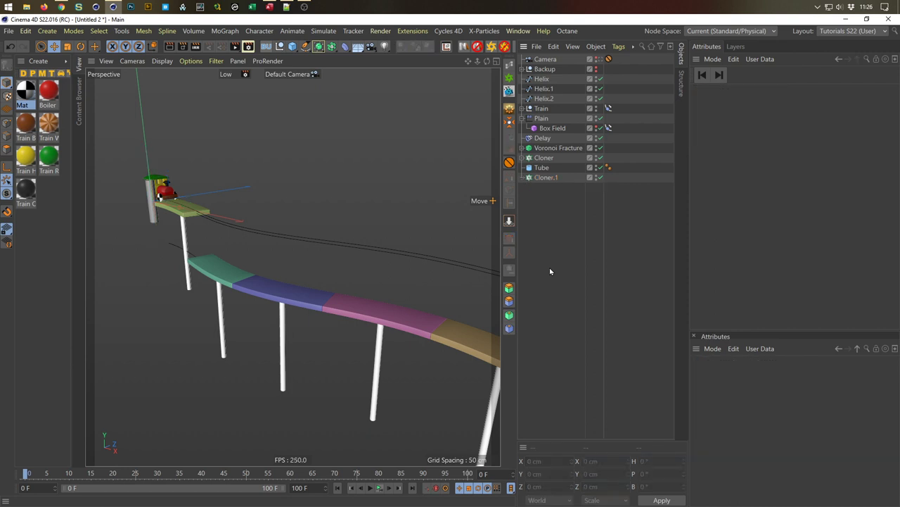
left_click_drag(544, 171, 547, 178)
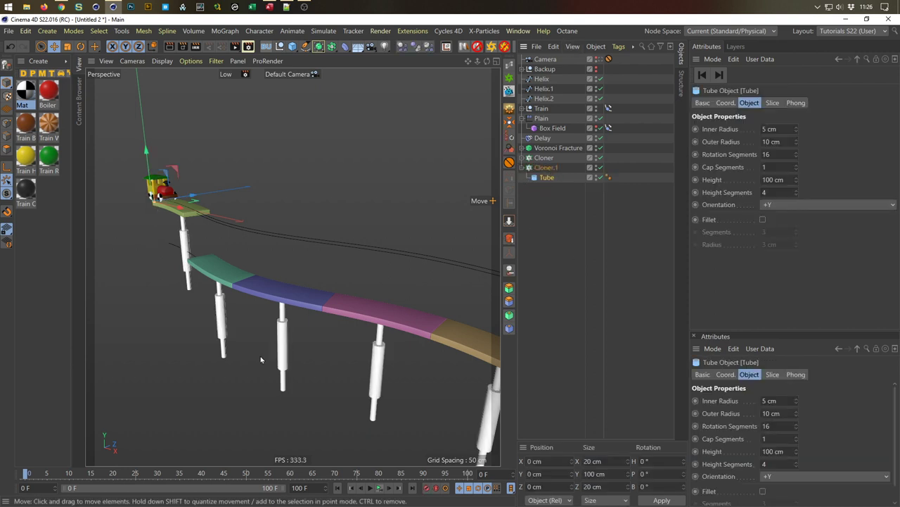
left_click(546, 168)
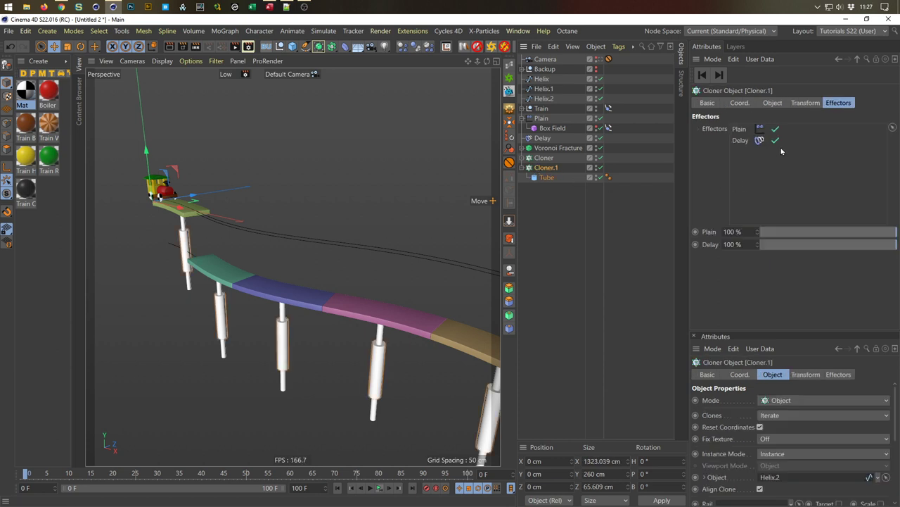
key("ctrl+a")
key("Delete")
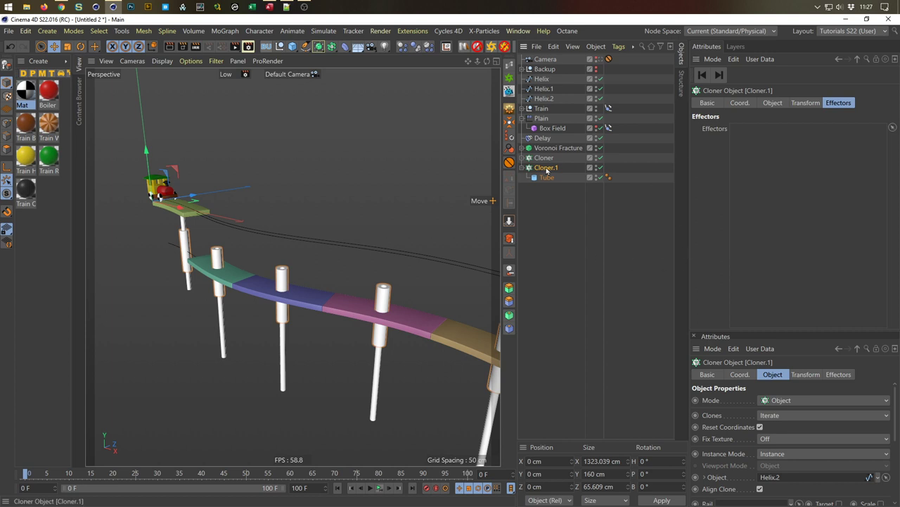
left_click(772, 103)
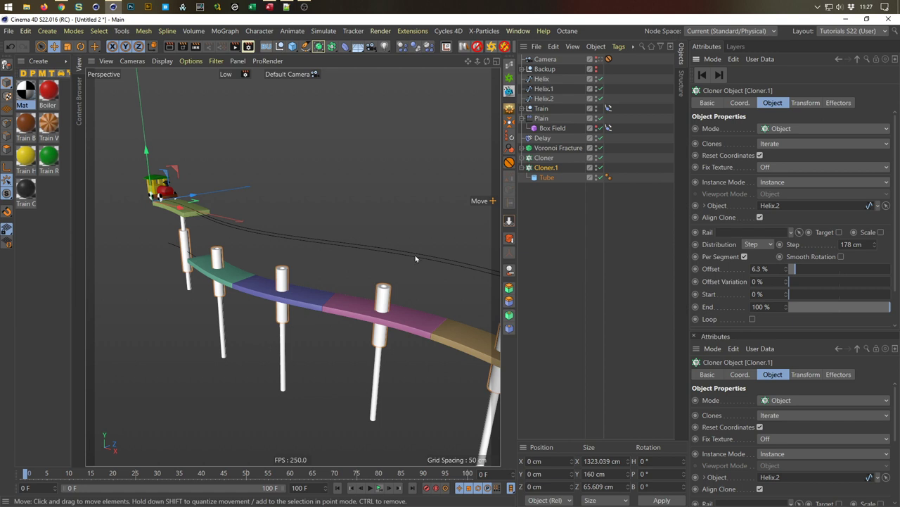
Duplicate Helix.2 as Helix.3, use it as Cloner.1's spline, and move it down on Y.
left_click(544, 100)
left_click_drag(544, 104, 545, 112, "ctrl")
left_click(549, 177)
left_click(588, 110)
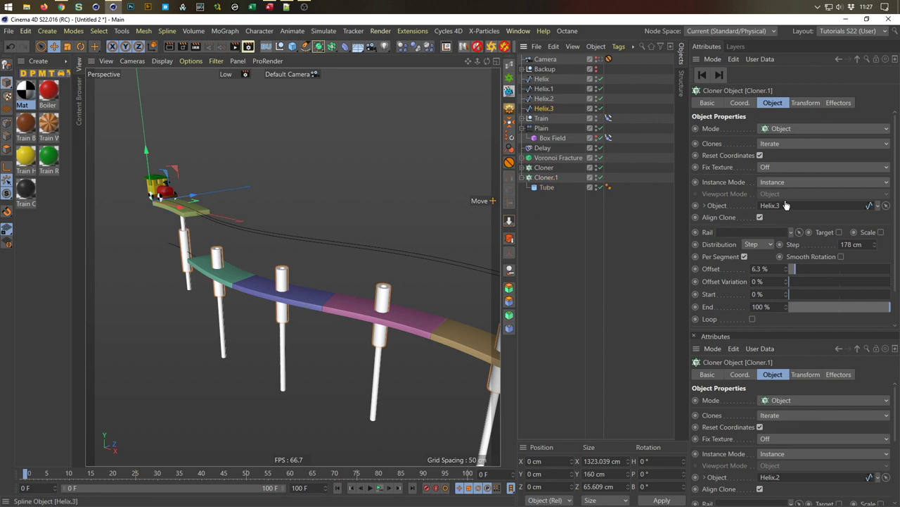
left_click(553, 108)
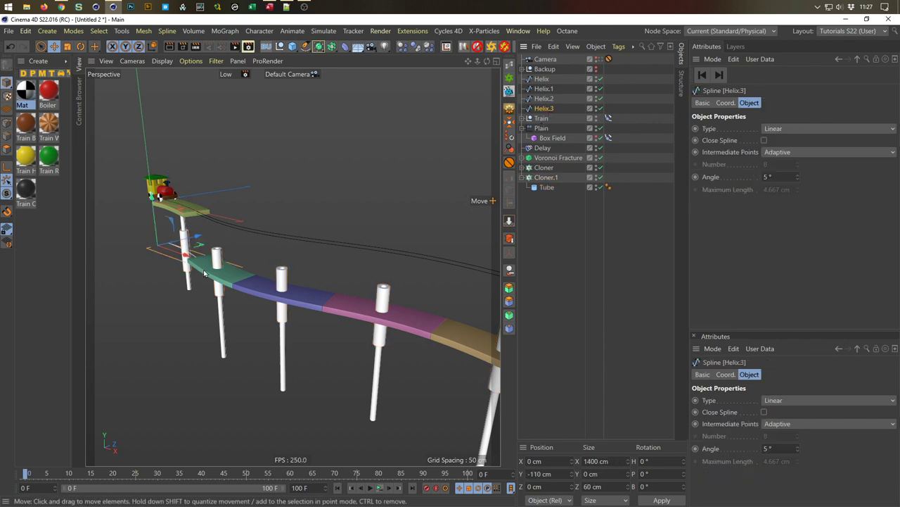
left_click_drag(158, 211, 145, 261)
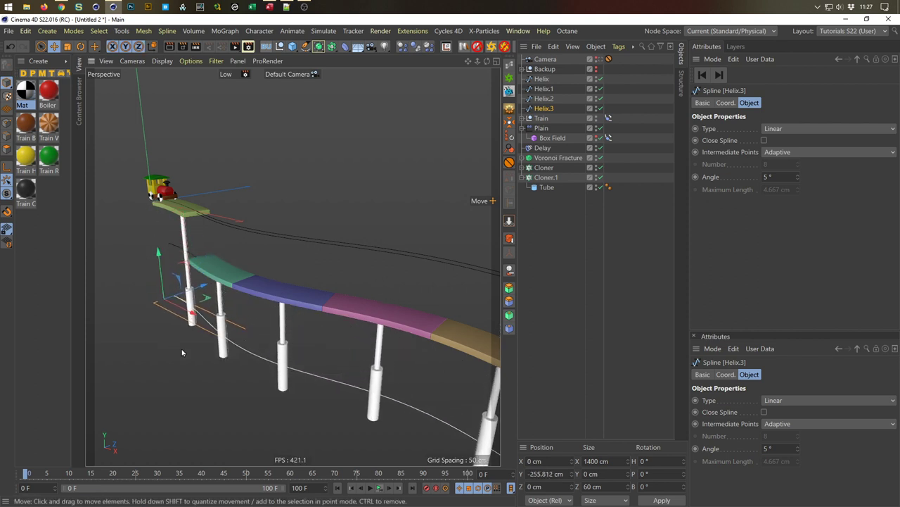
Play the animation through the scene Camera with the viewport filter set to Geometry Only.
left_click(380, 488)
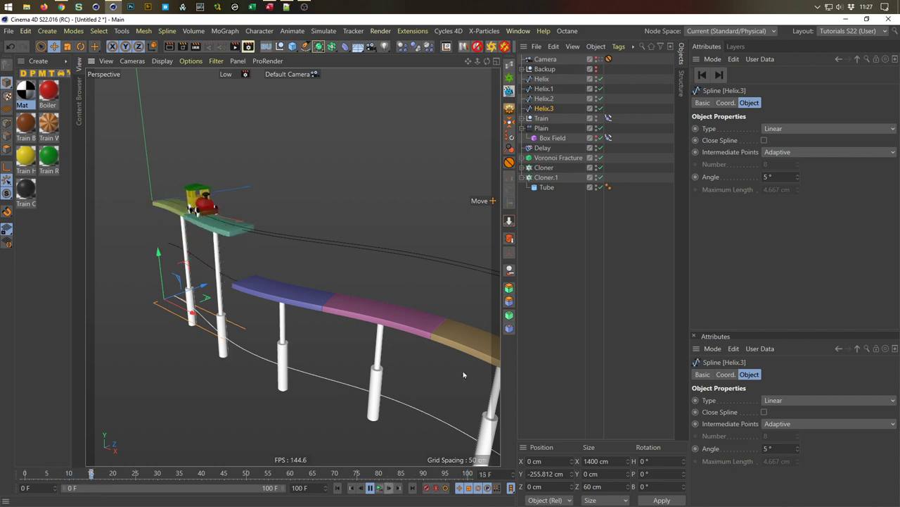
left_click(606, 59)
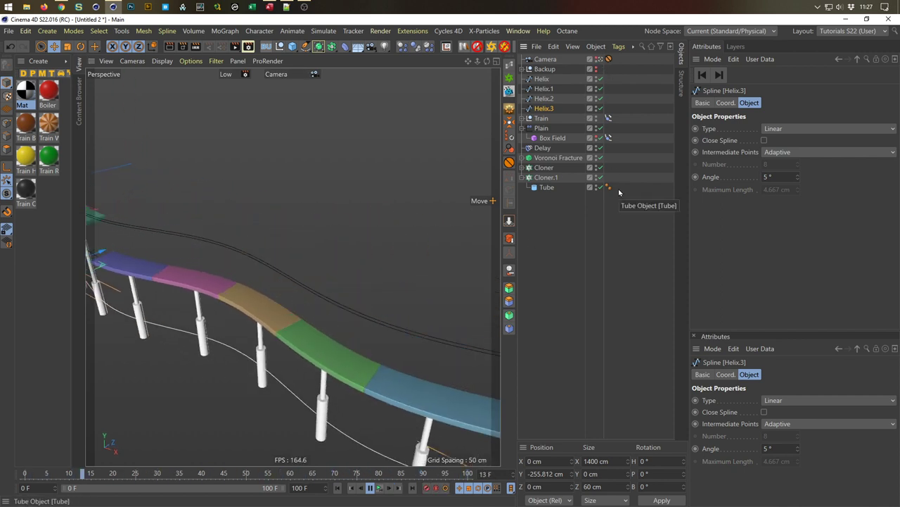
left_click(216, 61)
left_click(239, 111)
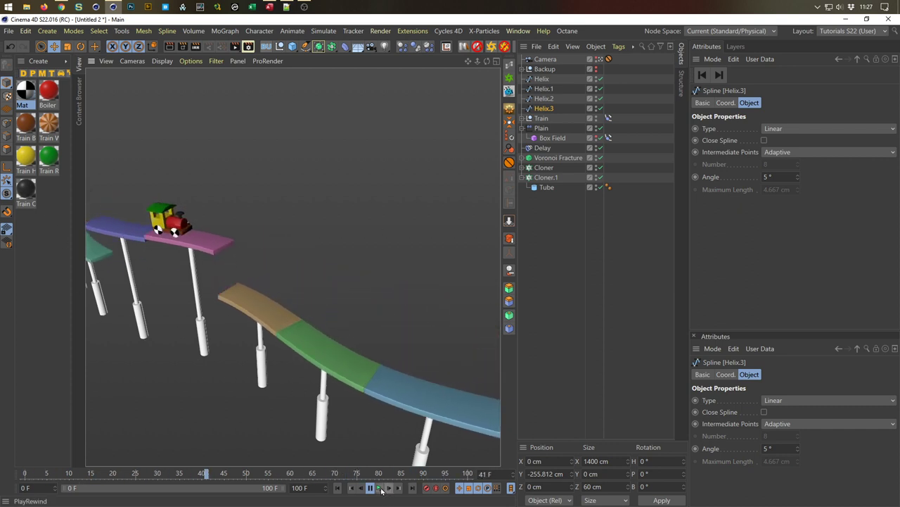
left_click(337, 488)
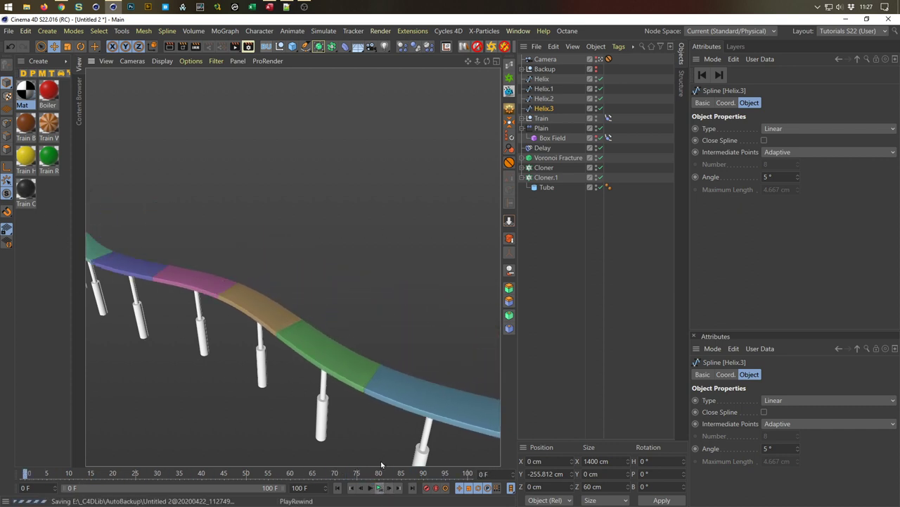
Switch back to the Default Camera, collapse Plain and Cloner.1, and create an Instance of Train.
left_click(599, 59)
left_click(523, 129)
left_click(522, 169)
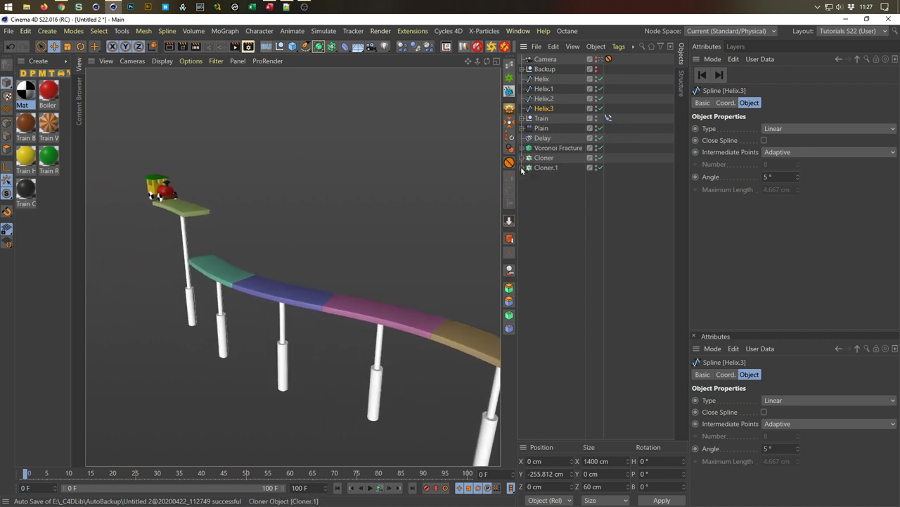
left_click(541, 119)
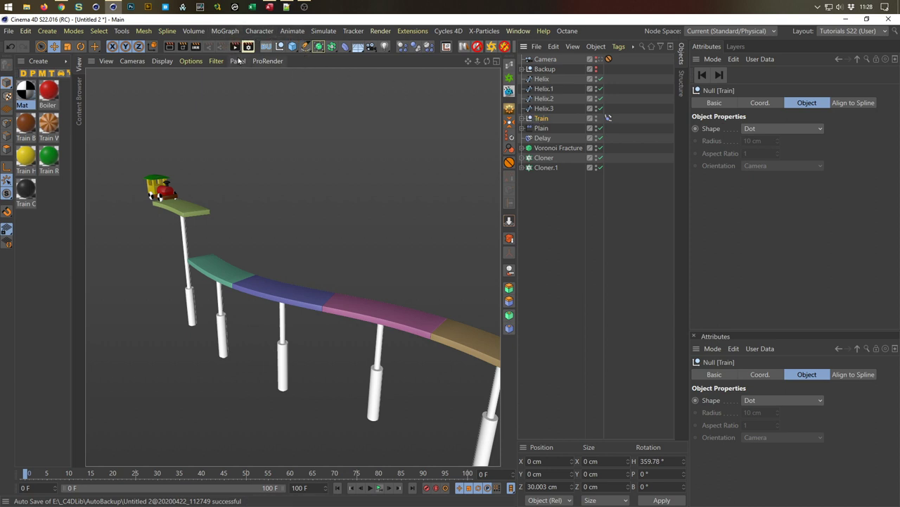
left_click(331, 46)
left_click(525, 76)
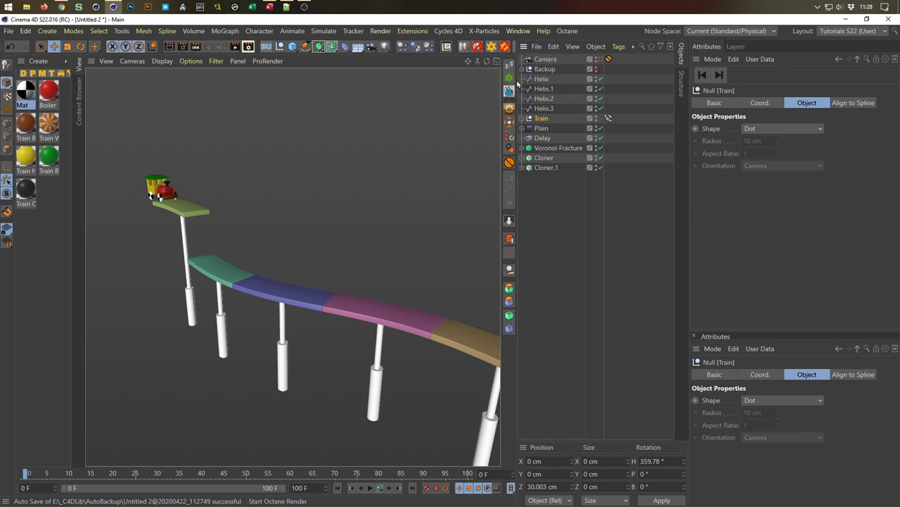
Place Train Instance below Train and give it a copy of Train's Align to Spline tag.
left_click_drag(553, 60, 546, 131)
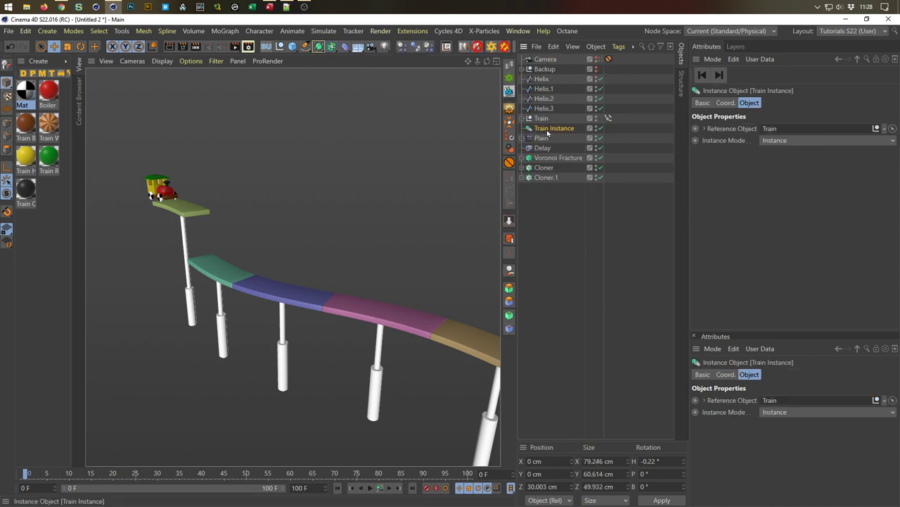
left_click(608, 120)
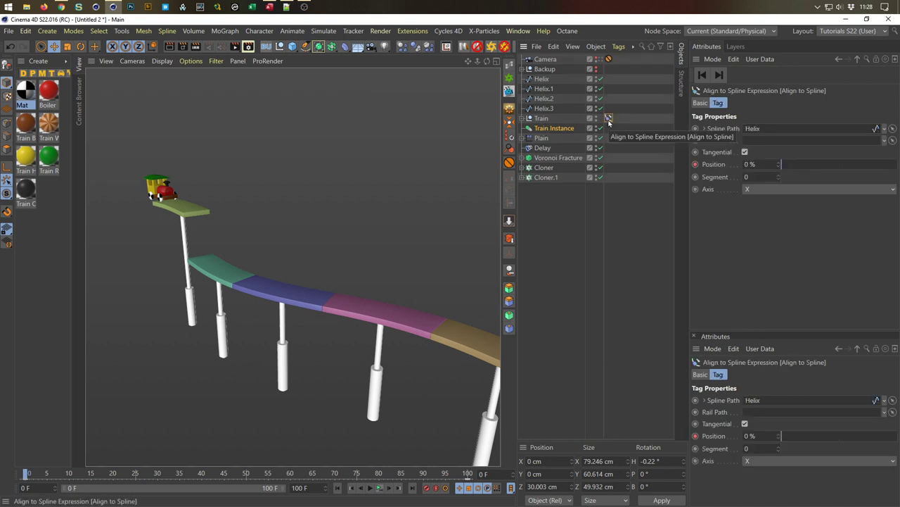
left_click_drag(609, 121, 611, 136)
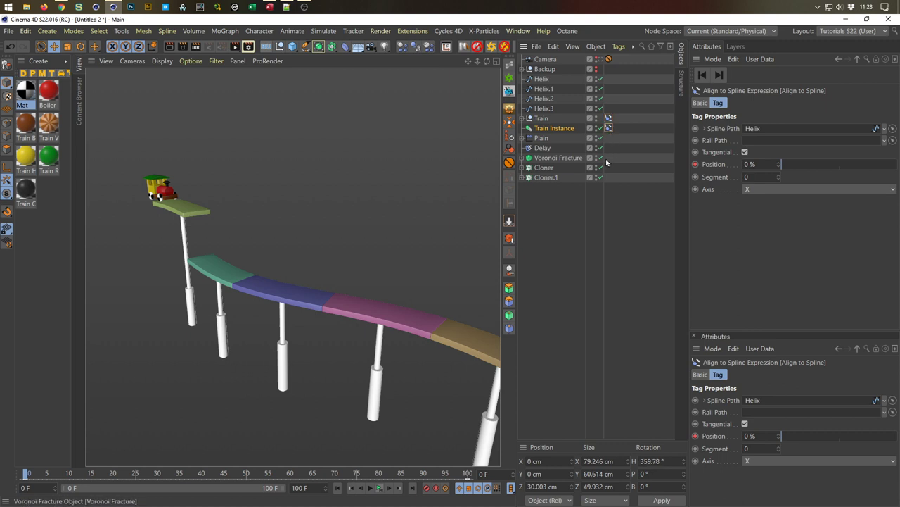
Animate the instance's spline Position from 50% at frame 0 to 150% at frame 100, then play it back.
double_click(763, 166)
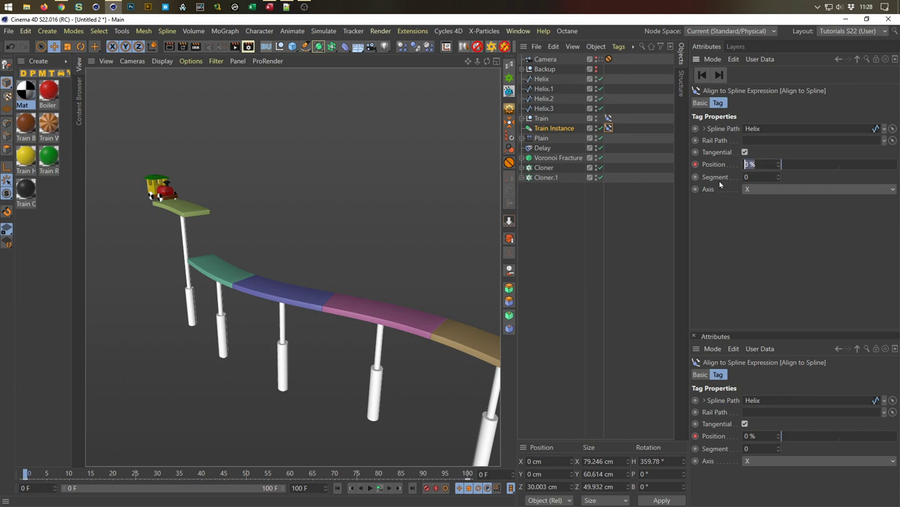
type("50")
key("Return")
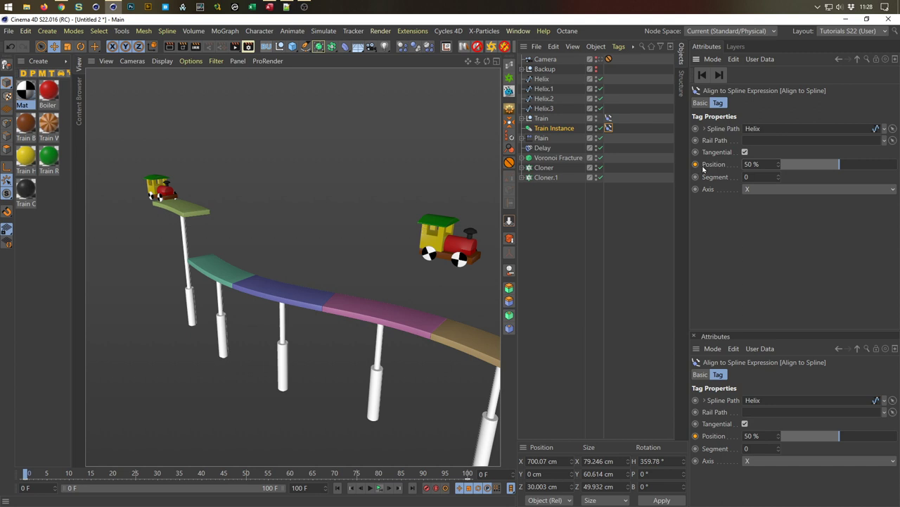
left_click(719, 74)
type("150")
key("Return")
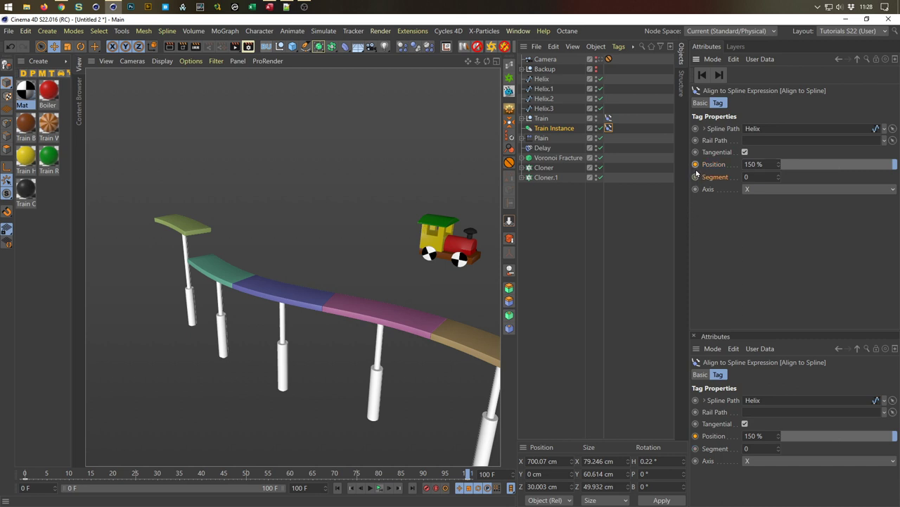
left_click_drag(416, 314, 296, 325, "alt")
left_click(379, 487)
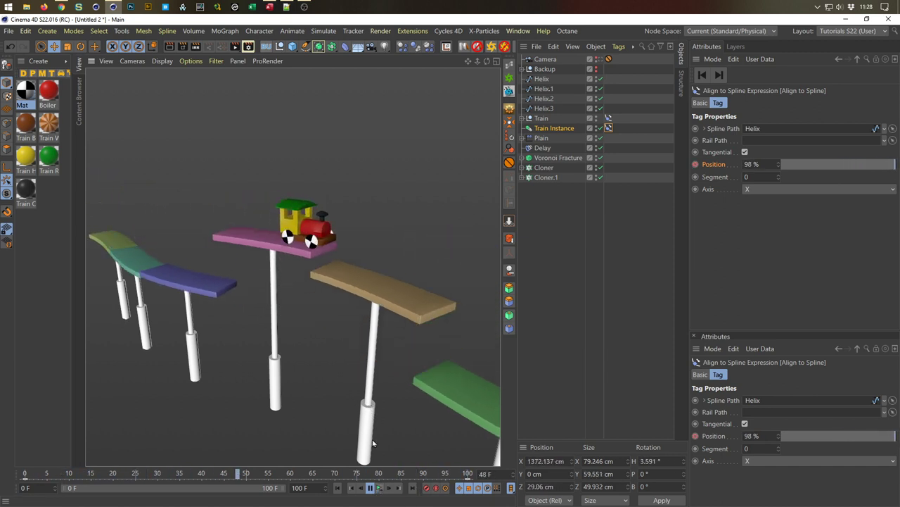
left_click(382, 490)
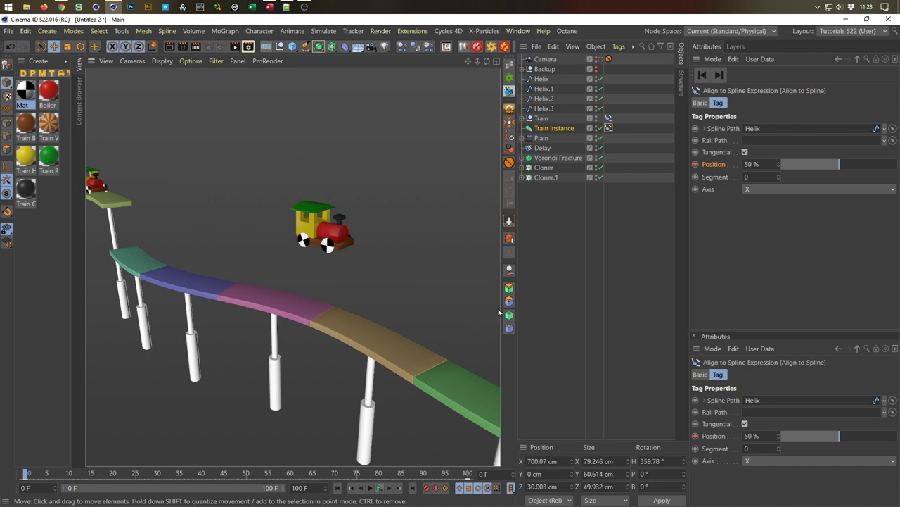
Duplicate the Box Field under Plain to create Box Field.1.
left_click_drag(510, 149, 533, 151)
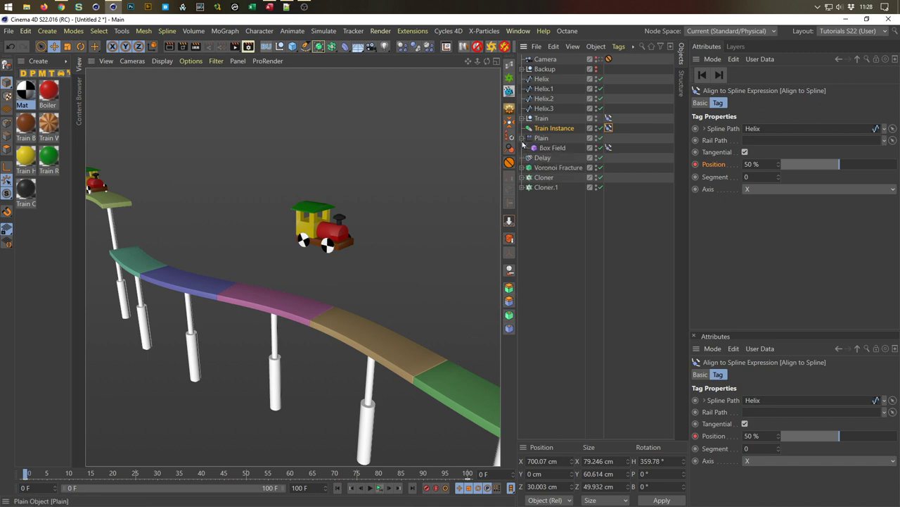
left_click(547, 149)
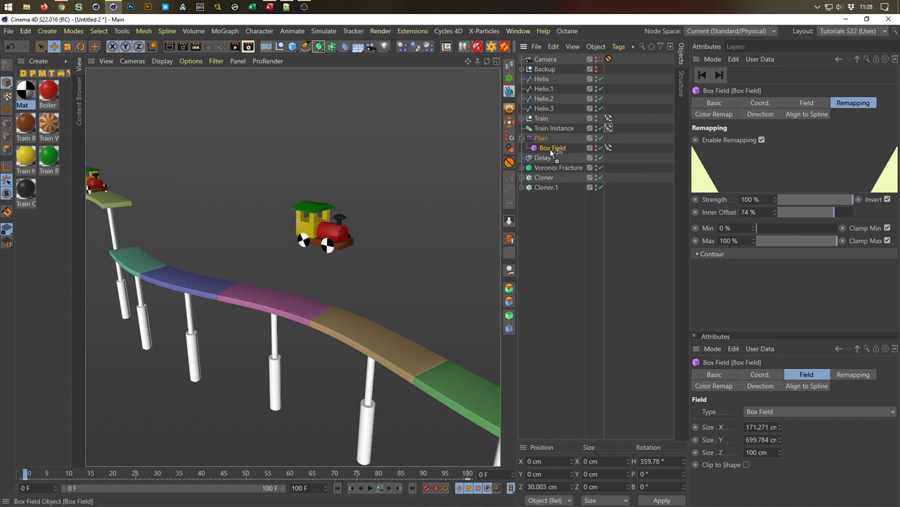
left_click_drag(551, 153, 548, 158, "ctrl")
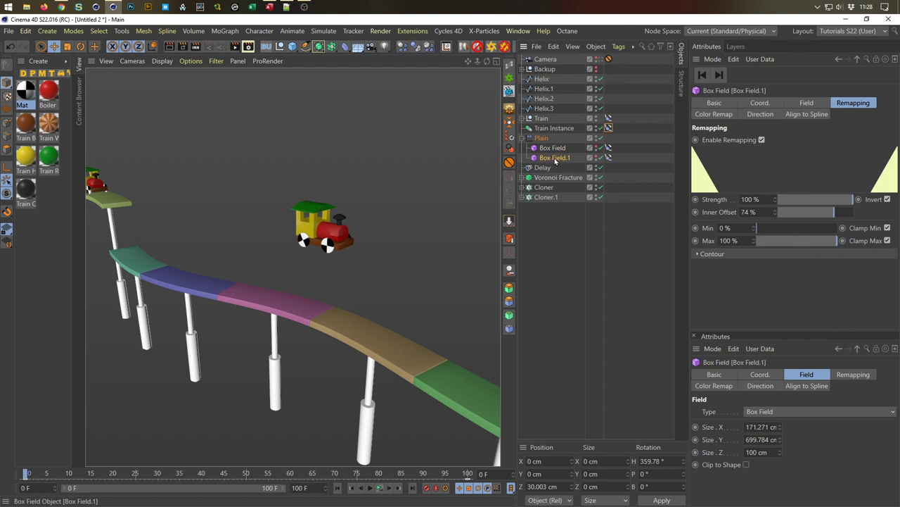
Replace Box Field.1's Align to Spline tag with a copy of the Train Instance's 50% tag.
left_click(609, 159)
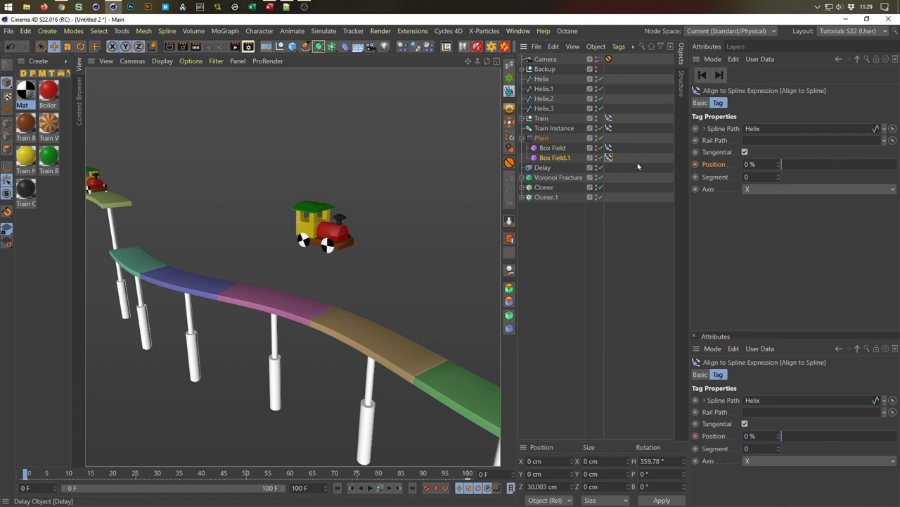
key("Delete")
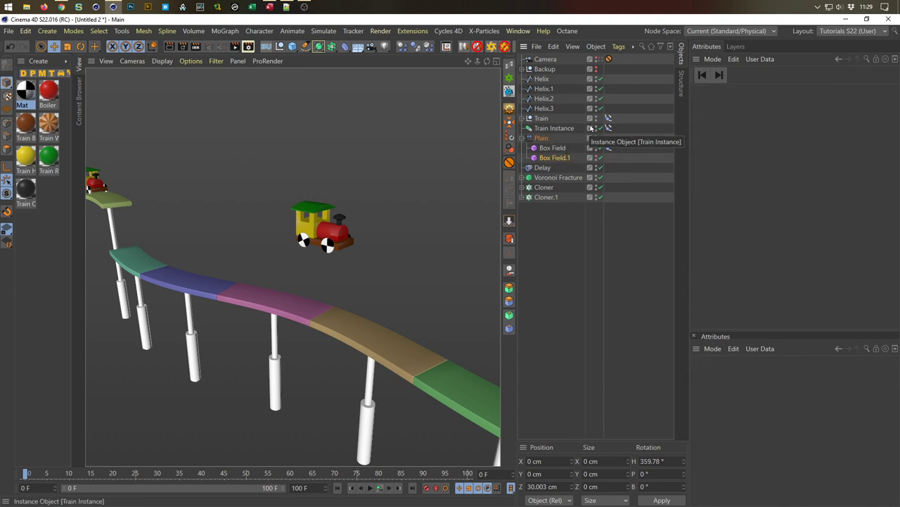
left_click(609, 129)
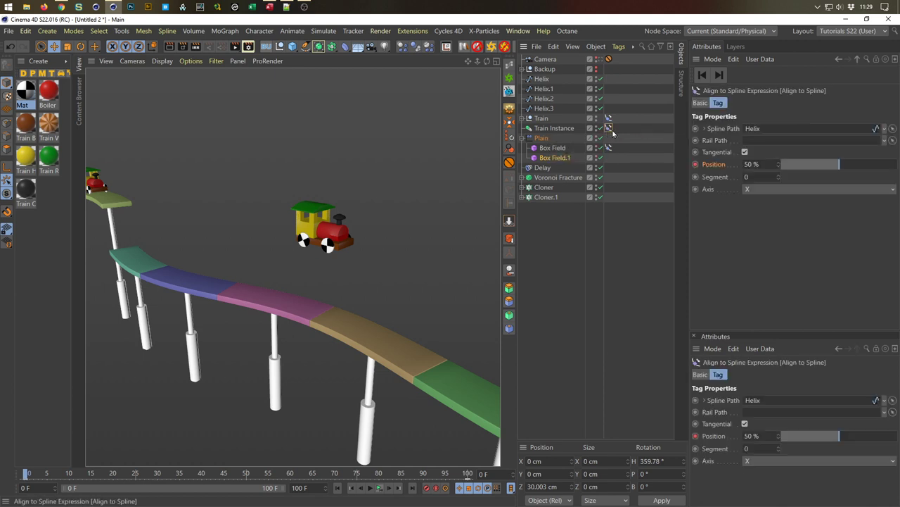
left_click_drag(609, 161, 609, 159, "ctrl")
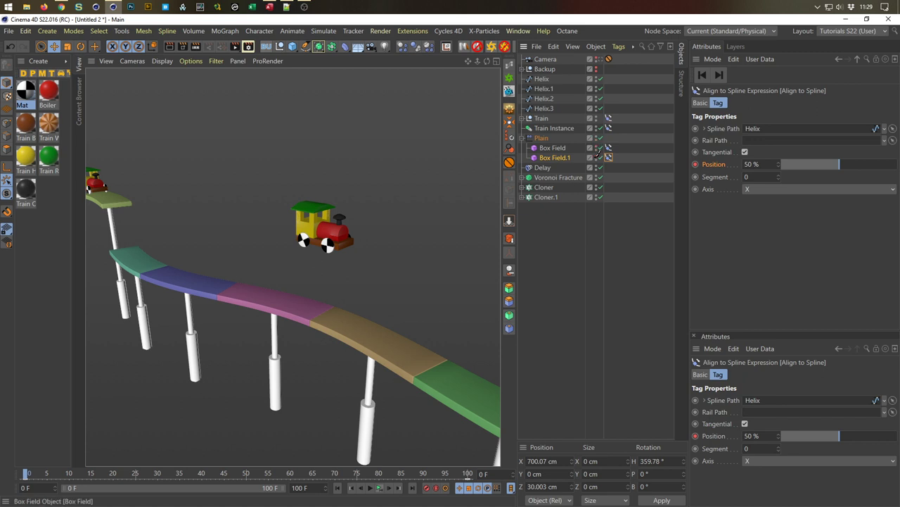
left_click(558, 160)
Set the viewport filter to All so splines and fields show, viewing the track from higher.
left_click(214, 61)
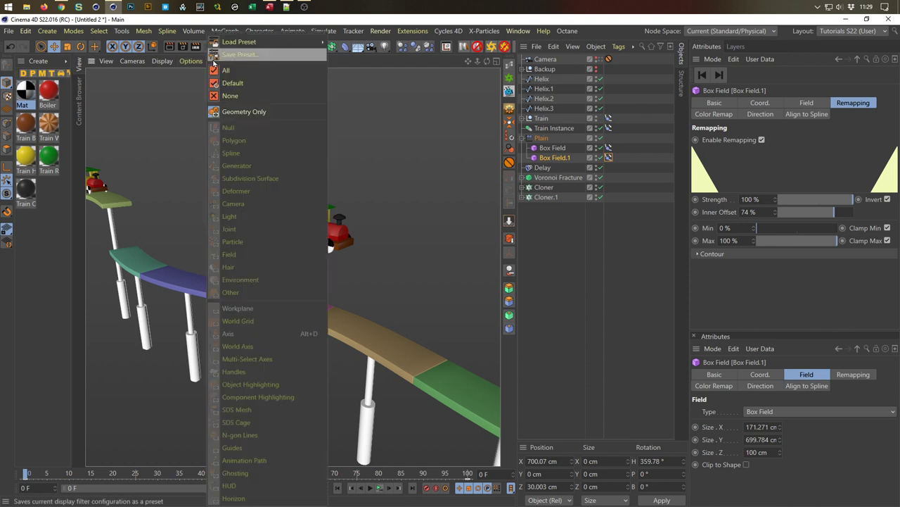
left_click(227, 113)
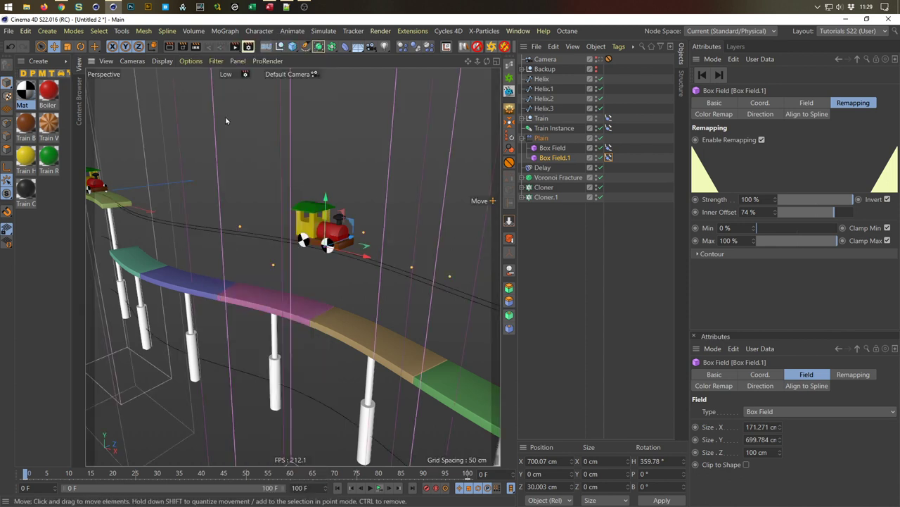
mouse_move(296, 226)
left_mouse_down("alt")
mouse_move(235, 266)
mouse_move(304, 227)
left_mouse_up("alt")
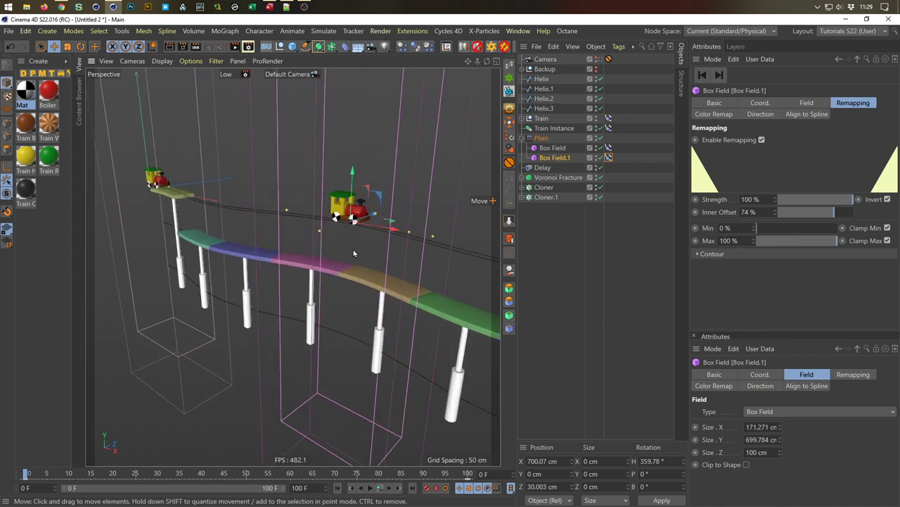
Add Box Field.1 to the Plain effector's Falloff field list with Multiply blending.
left_click(541, 138)
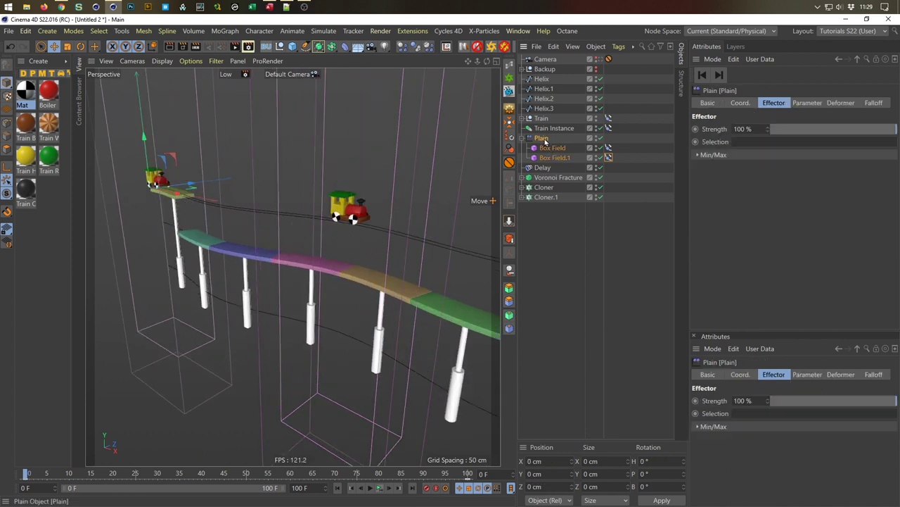
left_click(875, 104)
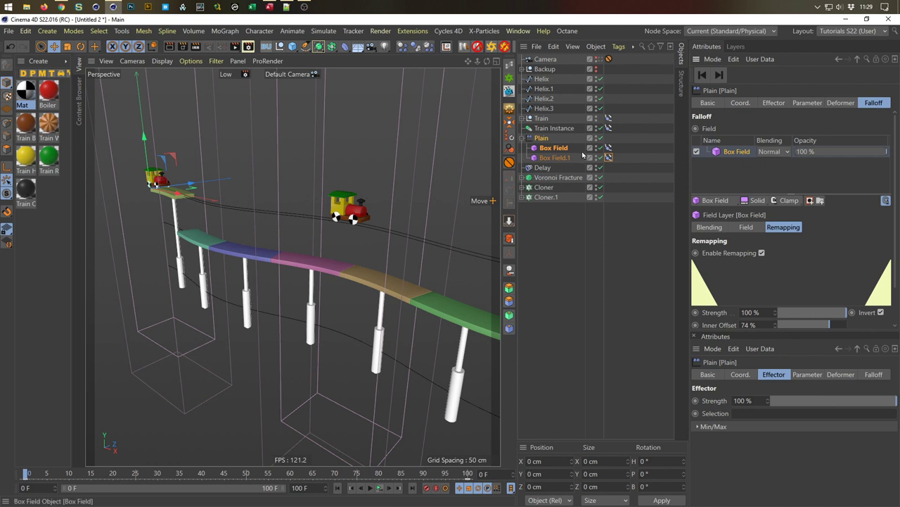
left_click(553, 161)
left_click_drag(650, 154, 719, 152)
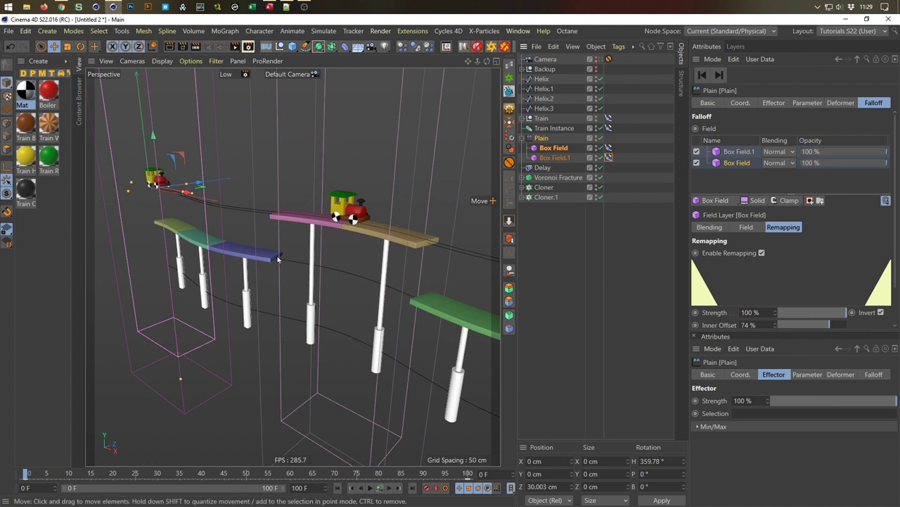
left_click(778, 152)
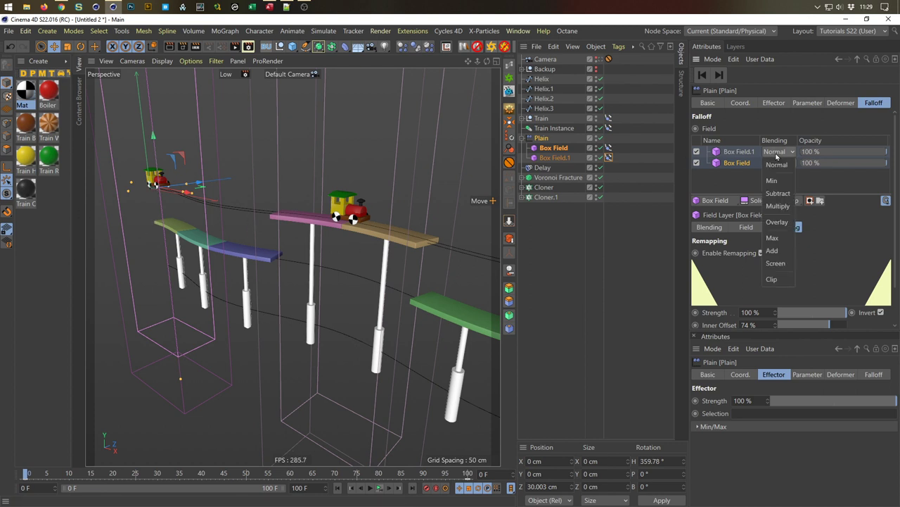
left_click(774, 210)
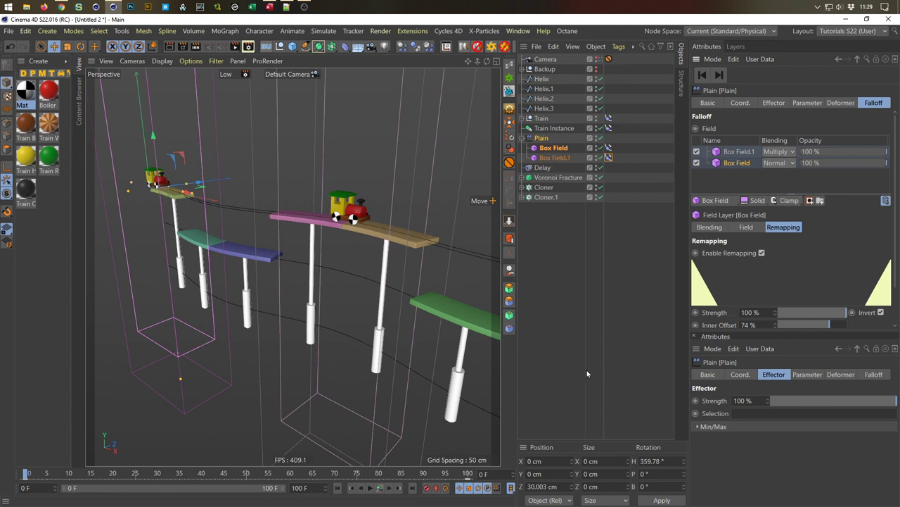
left_click(523, 138)
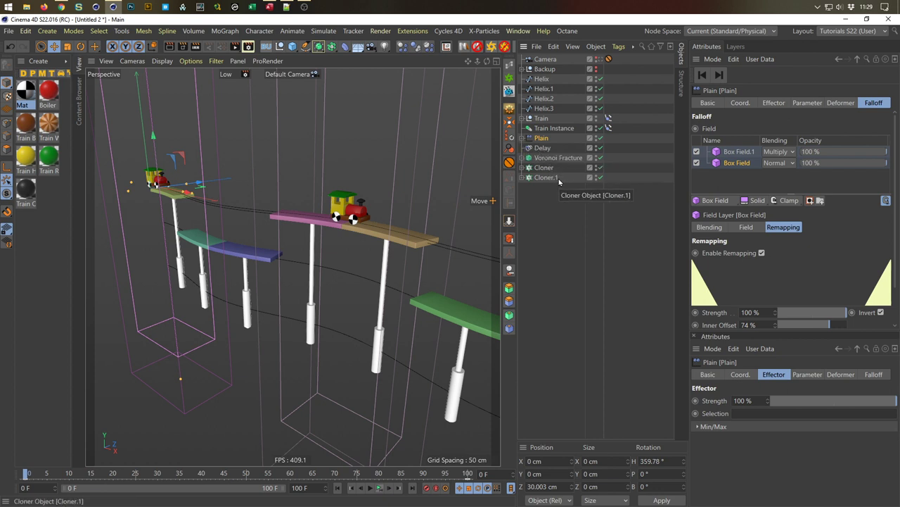
left_click(523, 138)
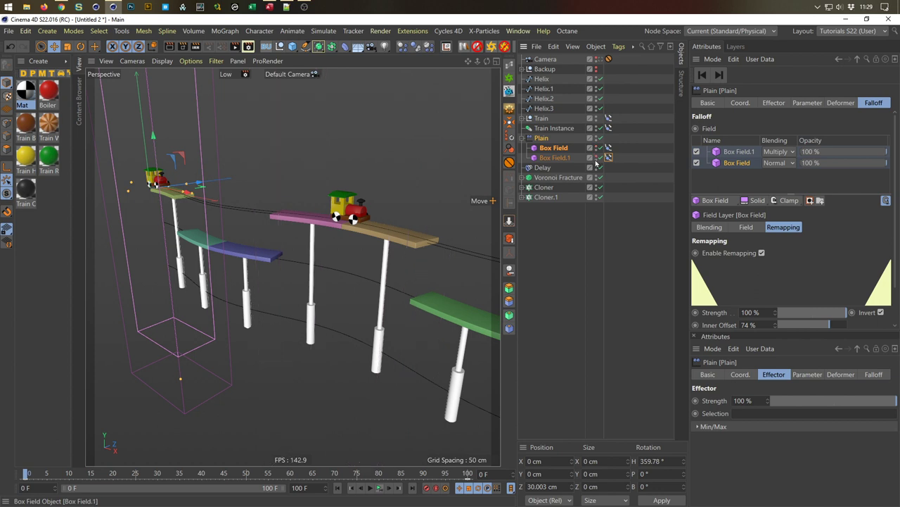
scroll(268, 257, "down", 5)
scroll(268, 258, "down", 1)
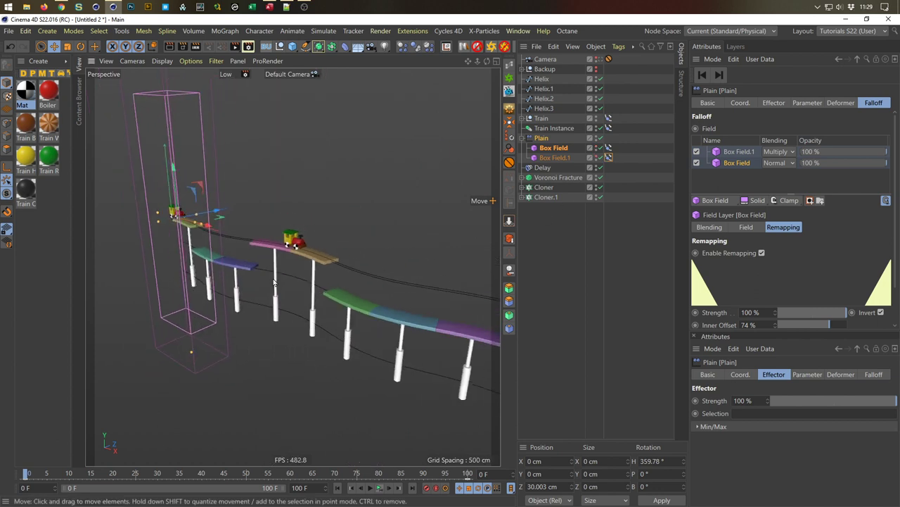
left_click(565, 254)
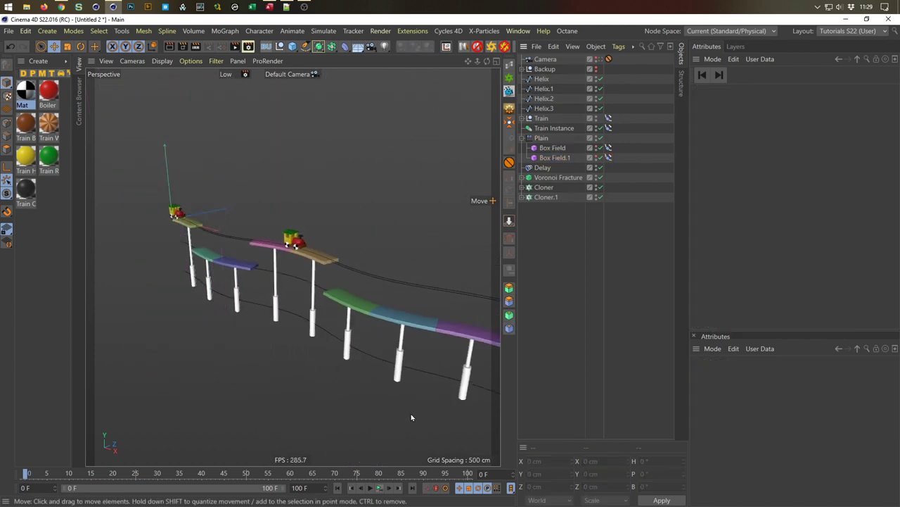
View through the scene Camera with the filter set to None and play the trains to about frame 21.
scroll(353, 366, "up", 2)
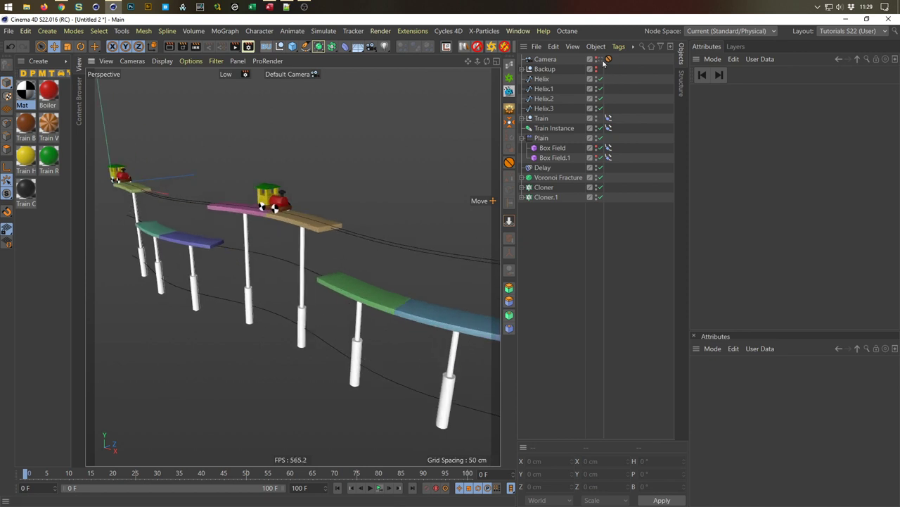
left_click(608, 59)
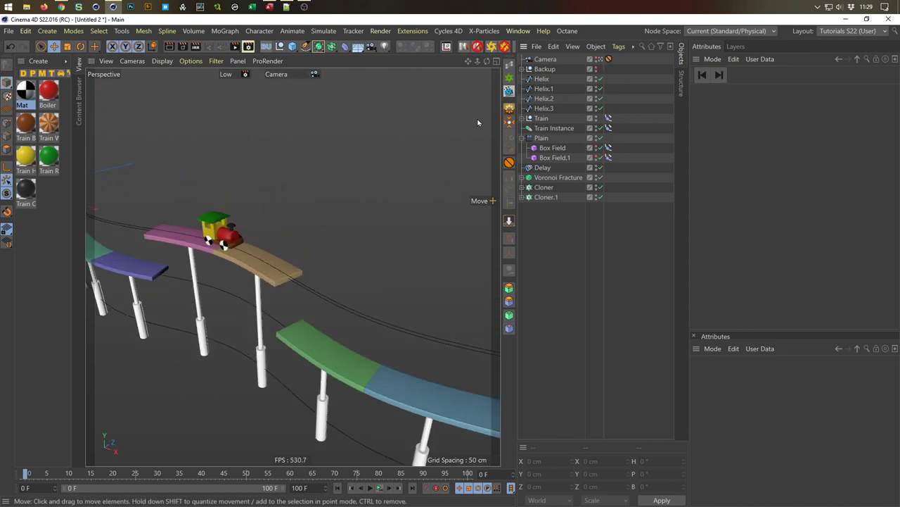
left_click(216, 60)
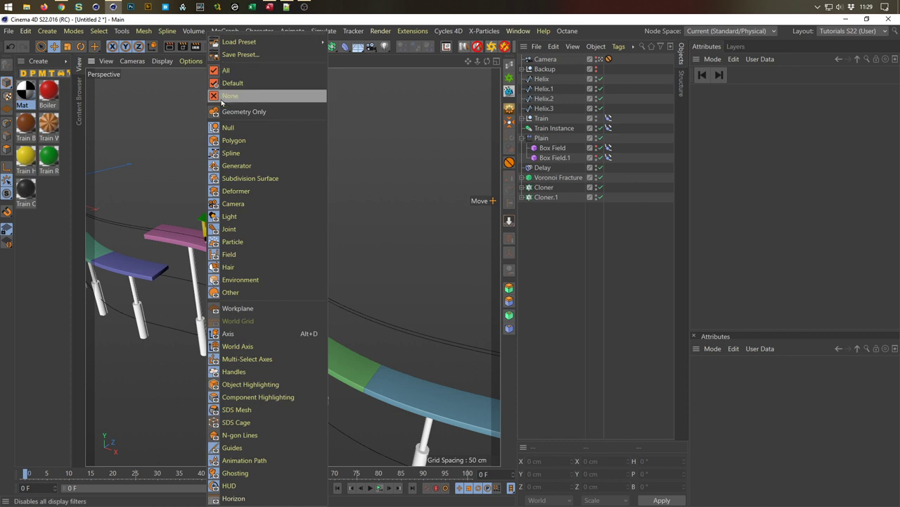
left_click(238, 141)
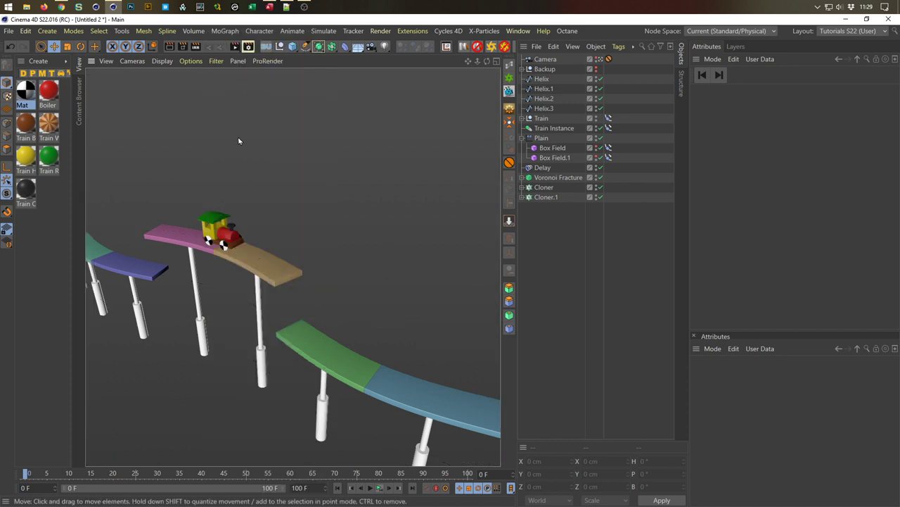
left_click(379, 487)
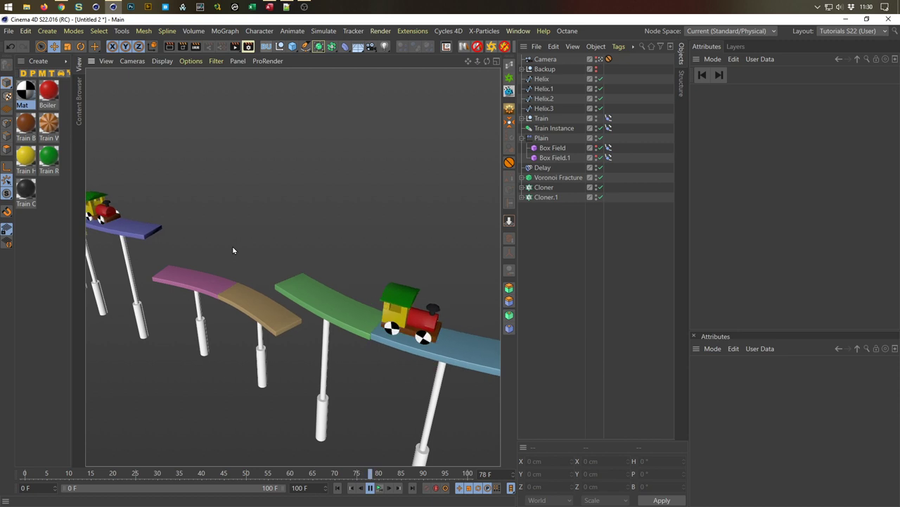
left_click(252, 323)
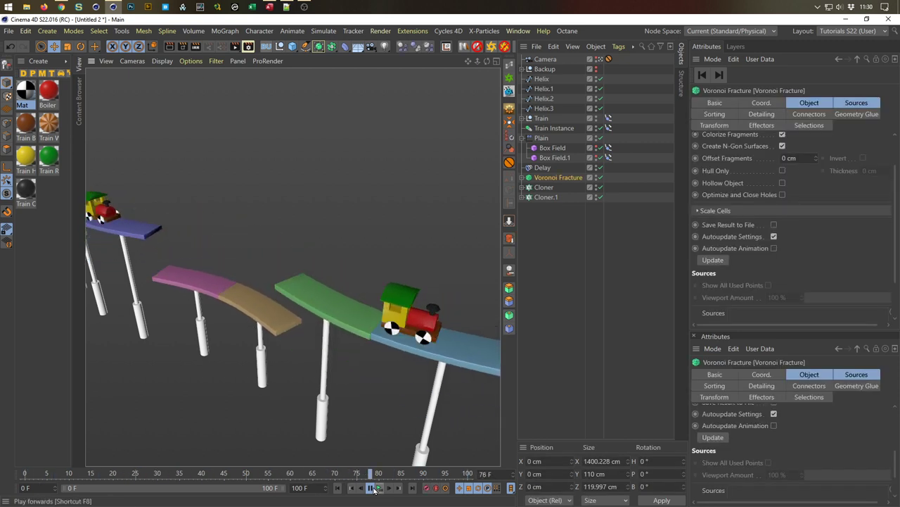
left_click(369, 488)
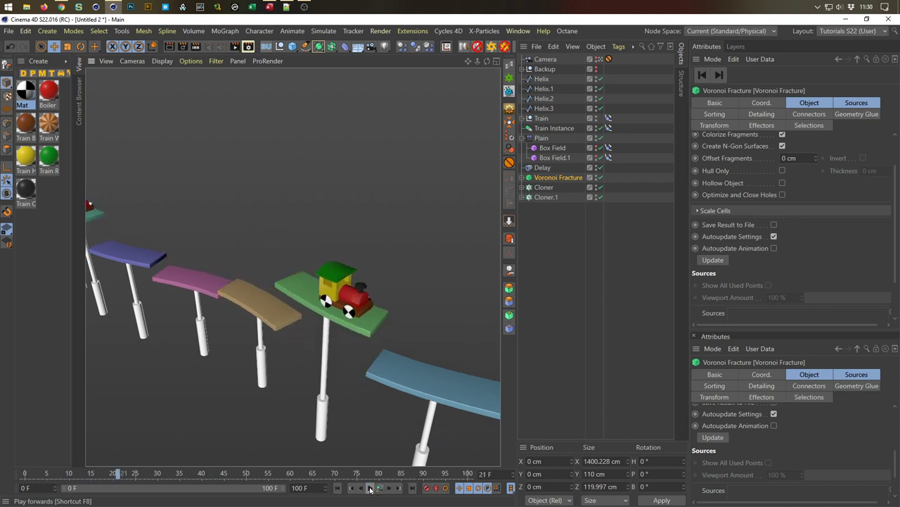